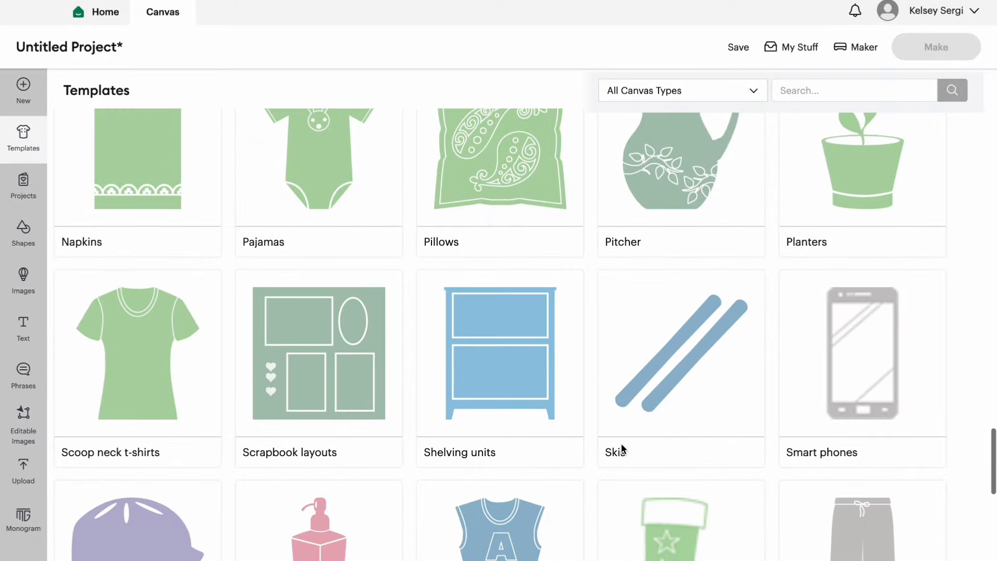
# Step: Look through the remaining templates, then start a new blank project, replacing the unsaved candle project
pyautogui.scroll(-5, 623, 450)
pyautogui.scroll(-5, 623, 450)
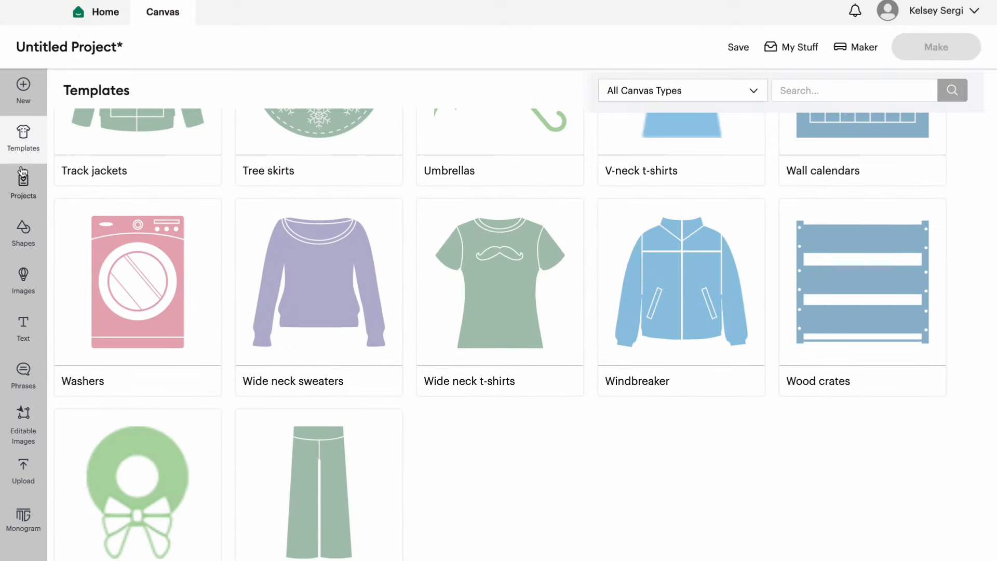
pyautogui.click(23, 112)
pyautogui.click(606, 65)
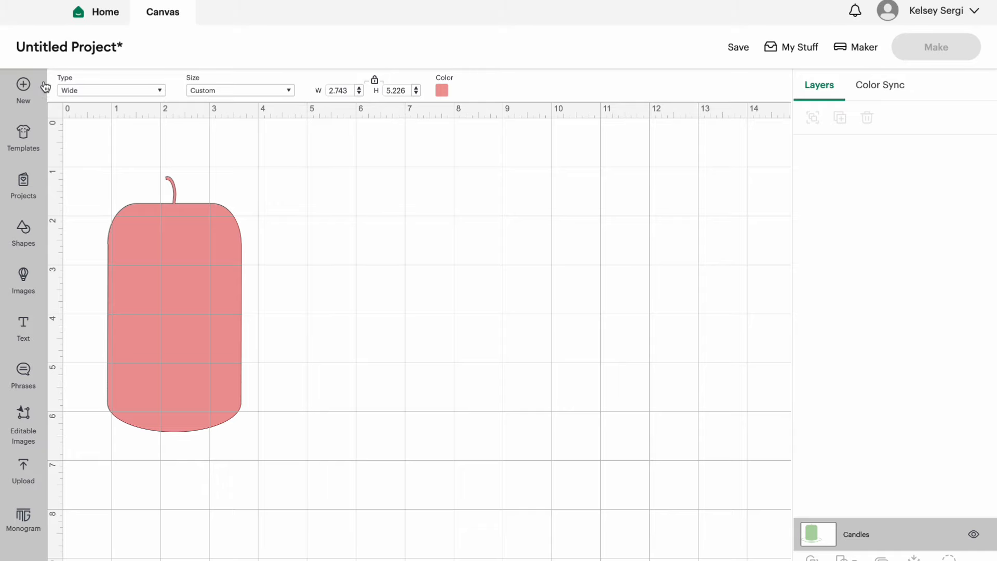
pyautogui.click(23, 98)
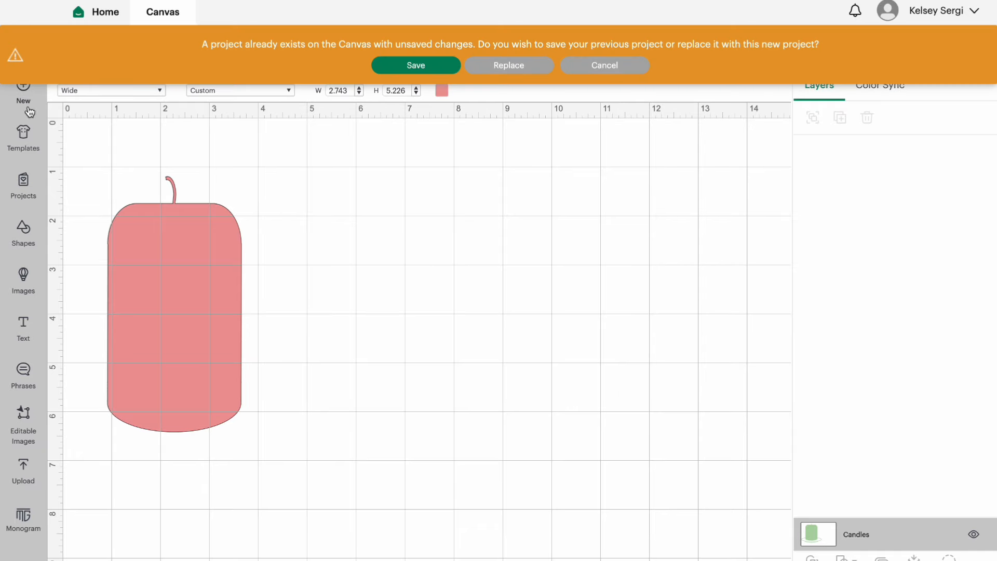
pyautogui.click(537, 71)
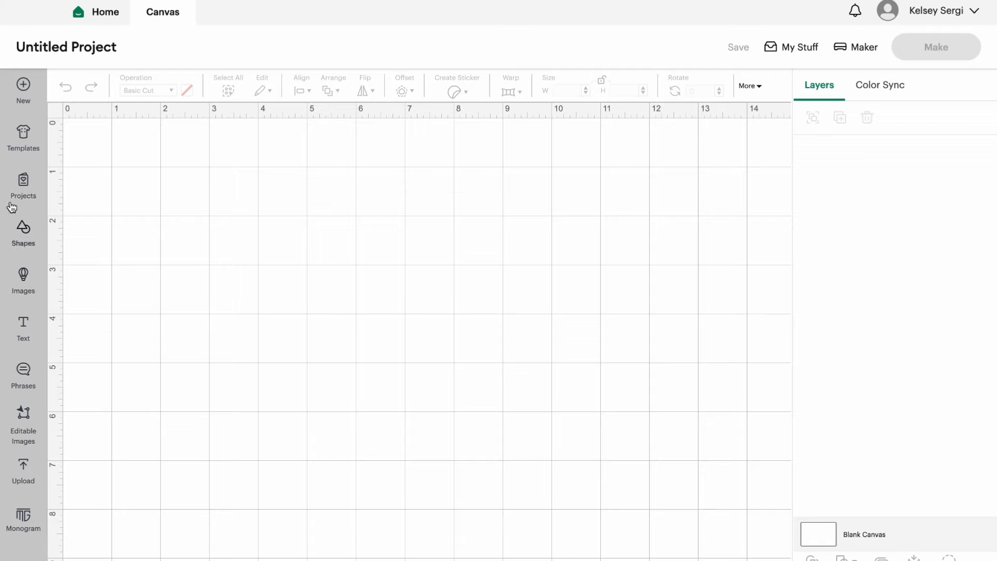
# Step: Open the ready-made projects library and look through the shared community projects
pyautogui.click(23, 185)
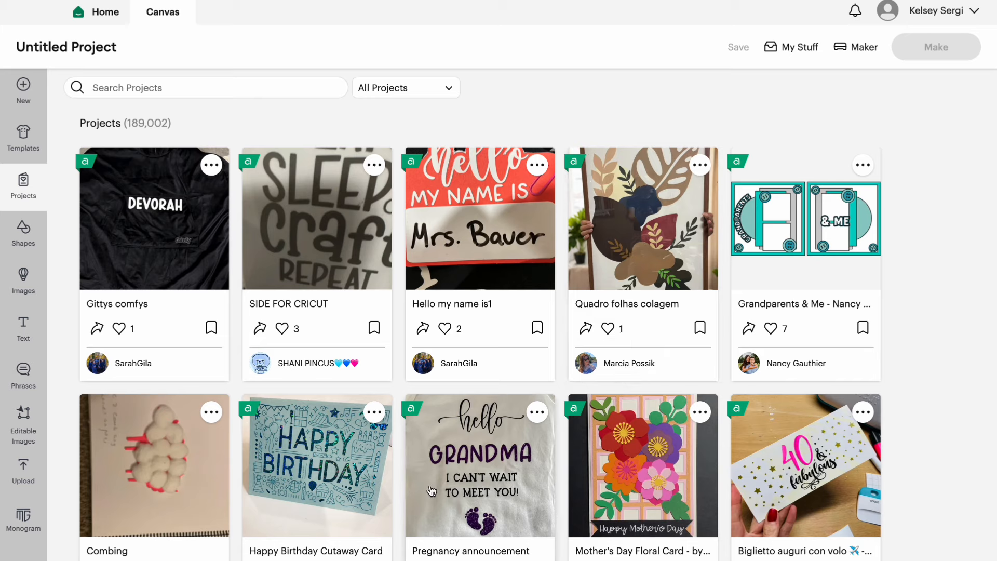
pyautogui.scroll(-2, 431, 490)
pyautogui.scroll(-4, 429, 485)
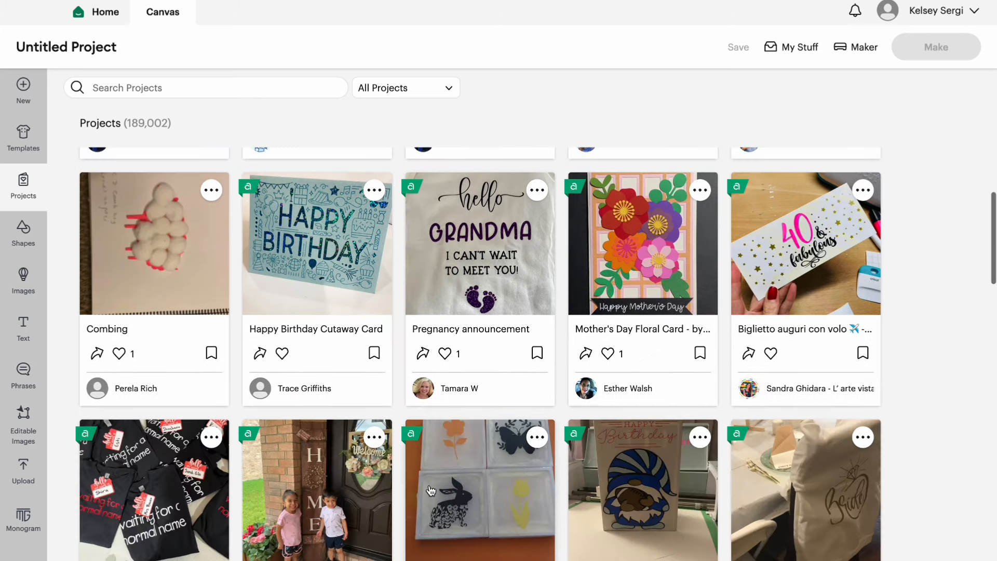
pyautogui.scroll(-5, 429, 480)
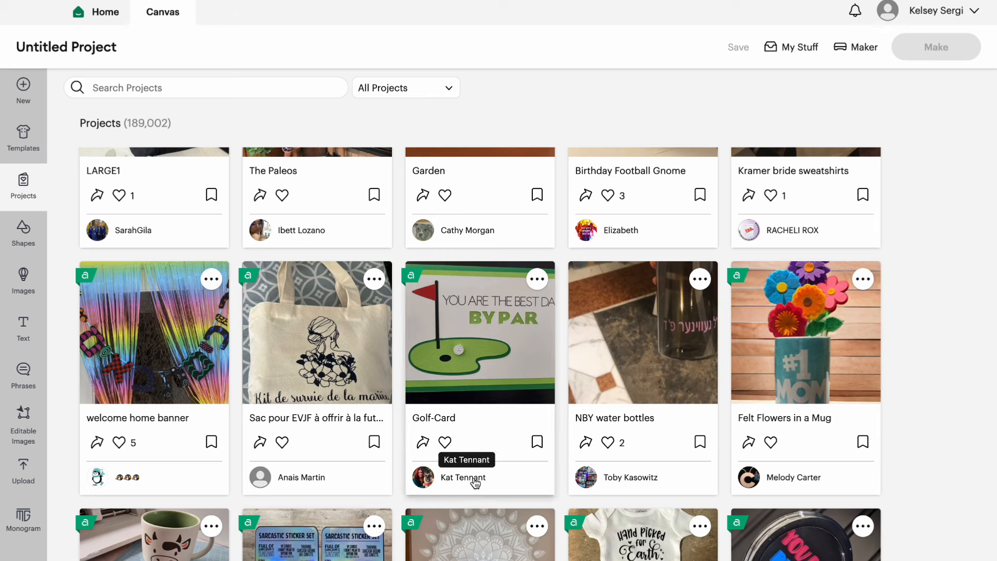
pyautogui.scroll(-3, 429, 481)
pyautogui.scroll(-2, 293, 515)
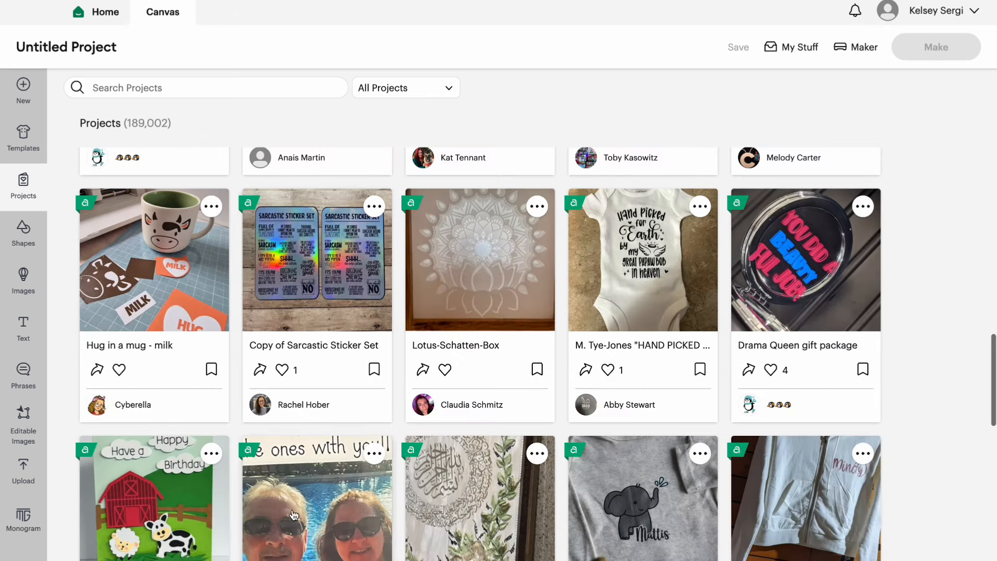
# Step: View the profile and shared projects of the creator of "Copy of Sarcastic Sticker Set", and return to the canvas
pyautogui.click(305, 407)
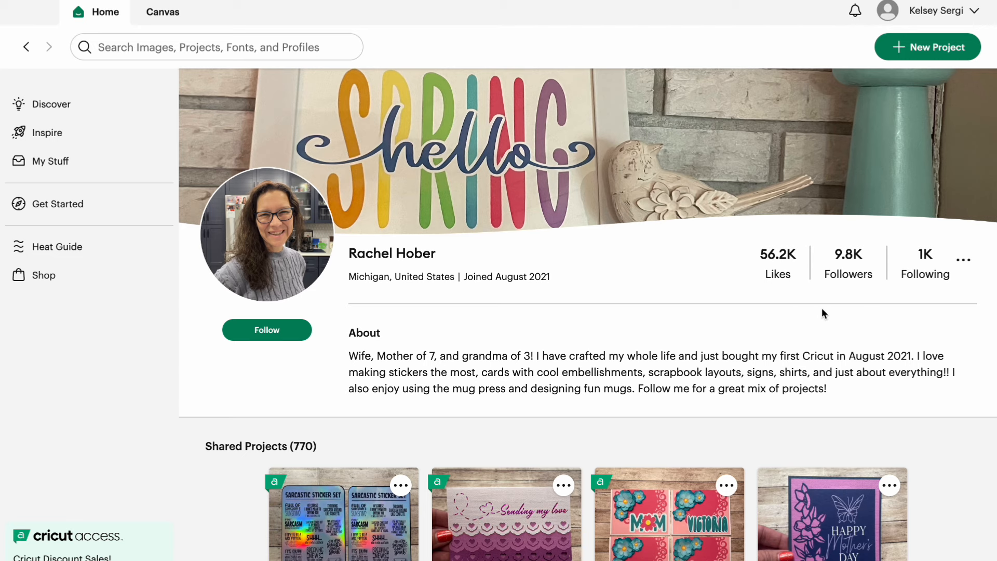
pyautogui.scroll(-1, 823, 313)
pyautogui.scroll(1, 822, 309)
pyautogui.scroll(-15, 546, 327)
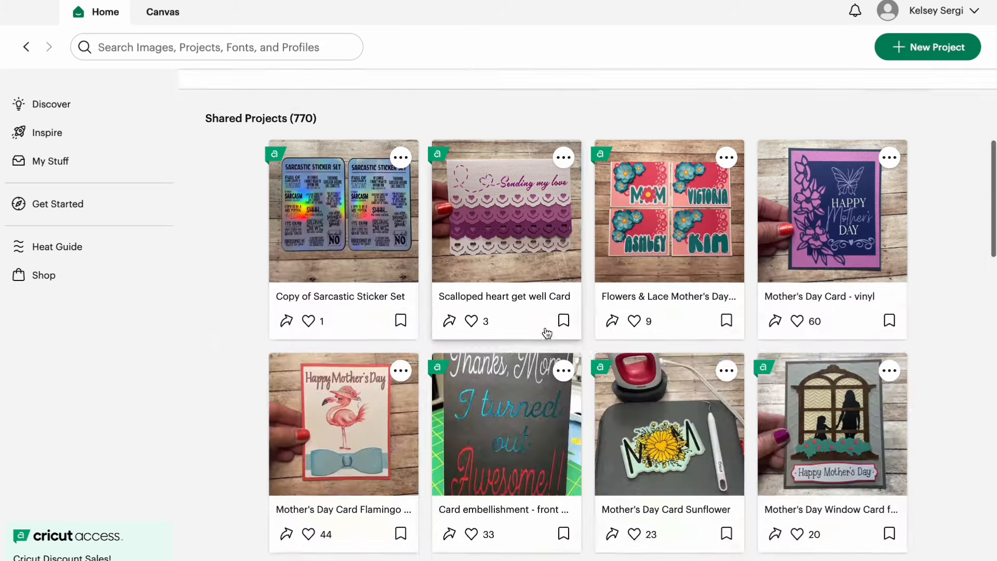
pyautogui.scroll(15, 547, 331)
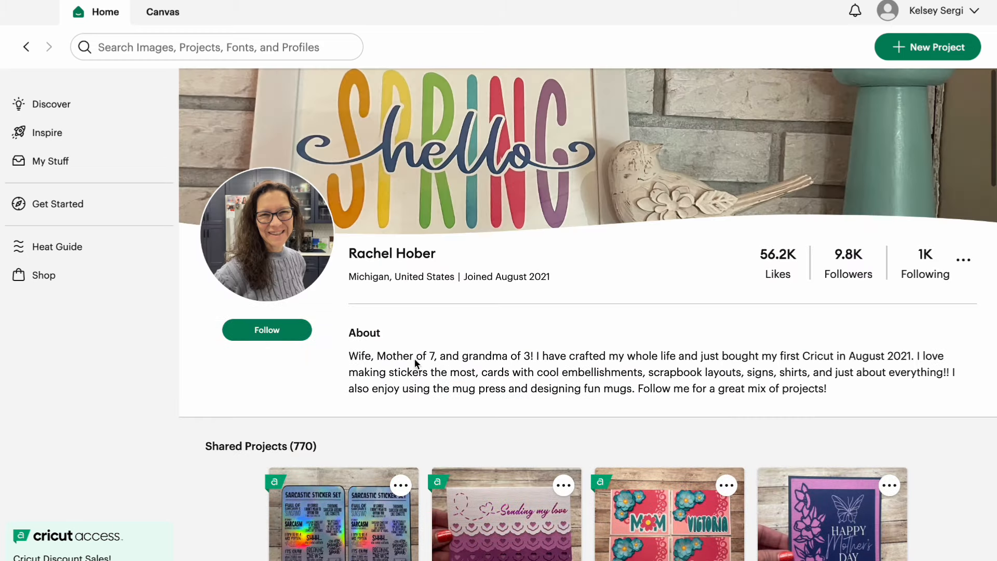
pyautogui.click(28, 47)
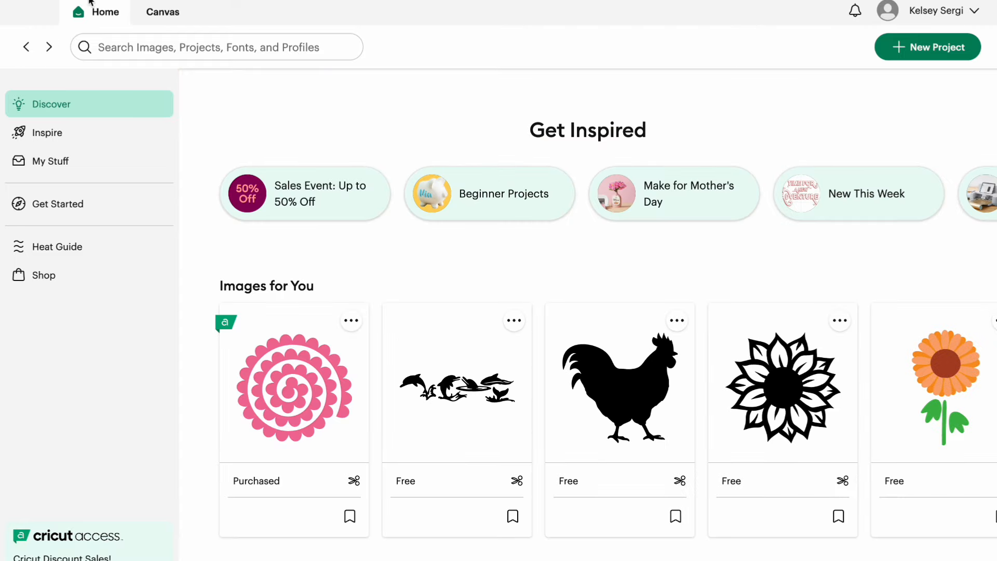
pyautogui.click(183, 16)
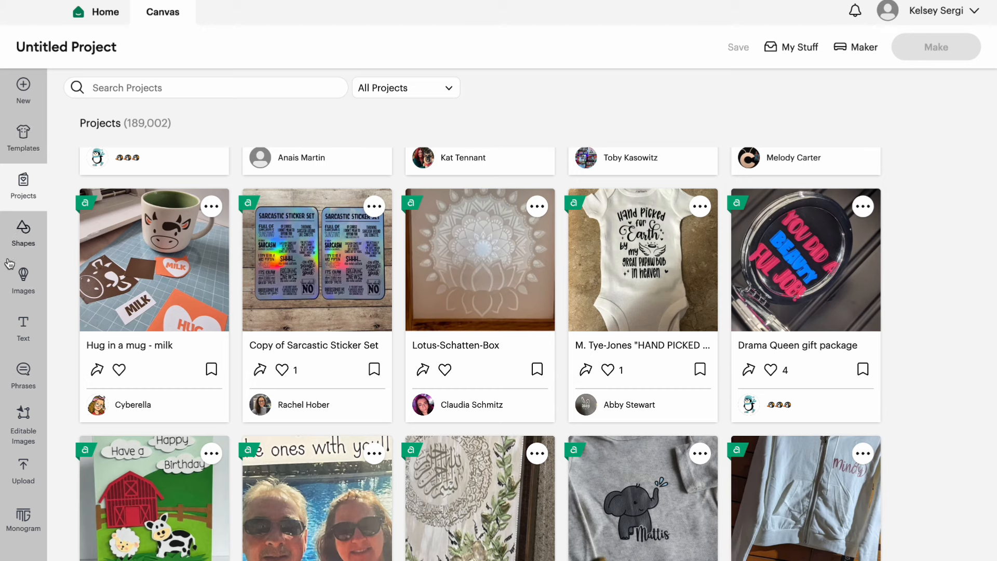
# Step: Examine the basic shapes available for the canvas, both the free ones and those included with subscription
pyautogui.click(22, 229)
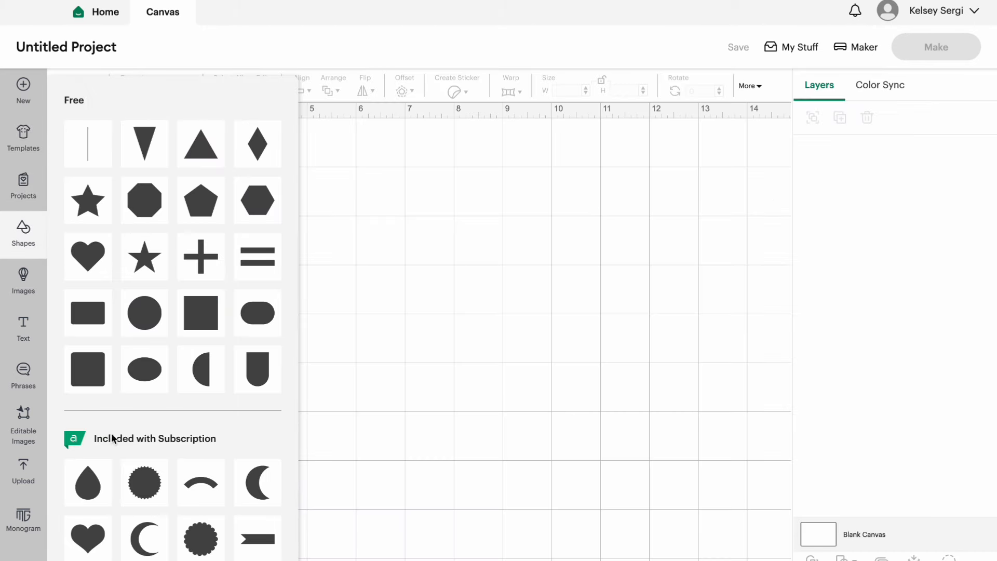
pyautogui.scroll(-8, 113, 439)
pyautogui.scroll(8, 196, 290)
pyautogui.scroll(-10, 144, 506)
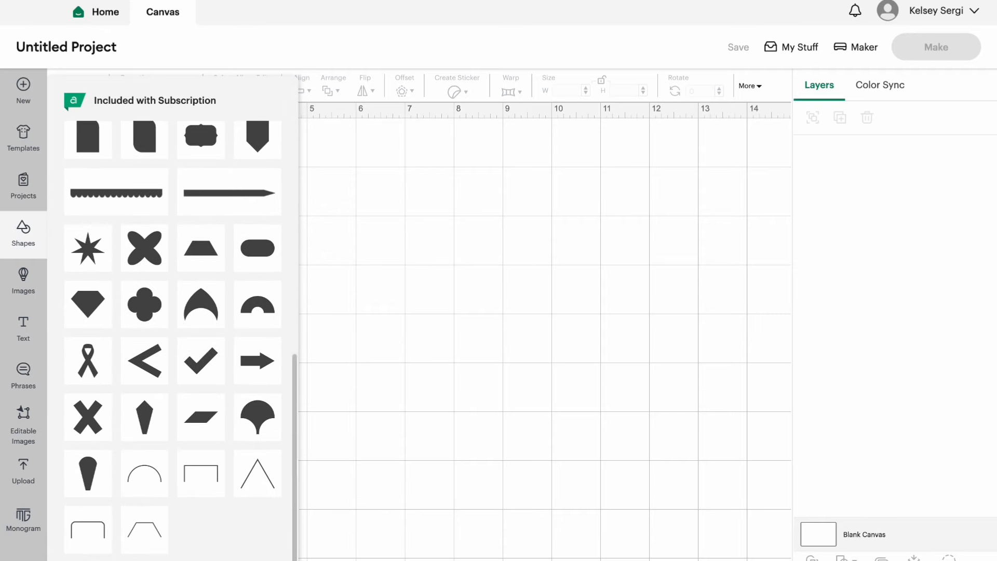
pyautogui.click(23, 281)
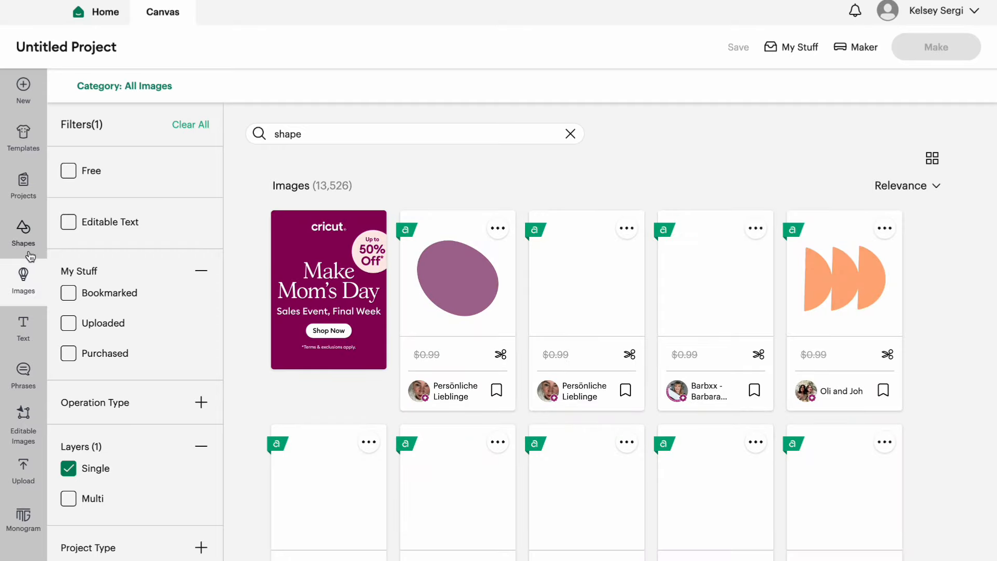
pyautogui.click(29, 253)
pyautogui.scroll(-10, 185, 397)
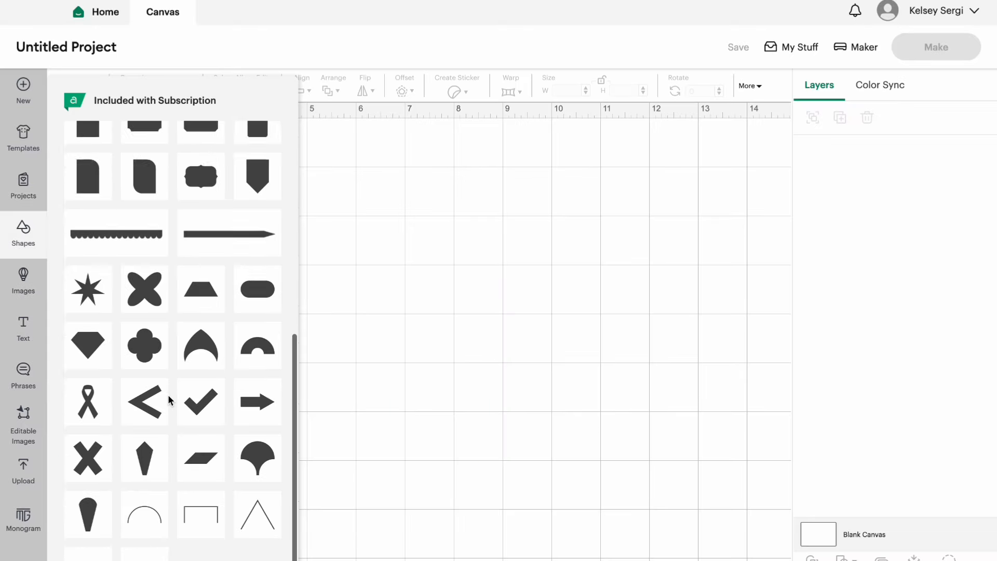
pyautogui.scroll(10, 167, 400)
pyautogui.scroll(-3, 167, 398)
pyautogui.scroll(-4, 168, 399)
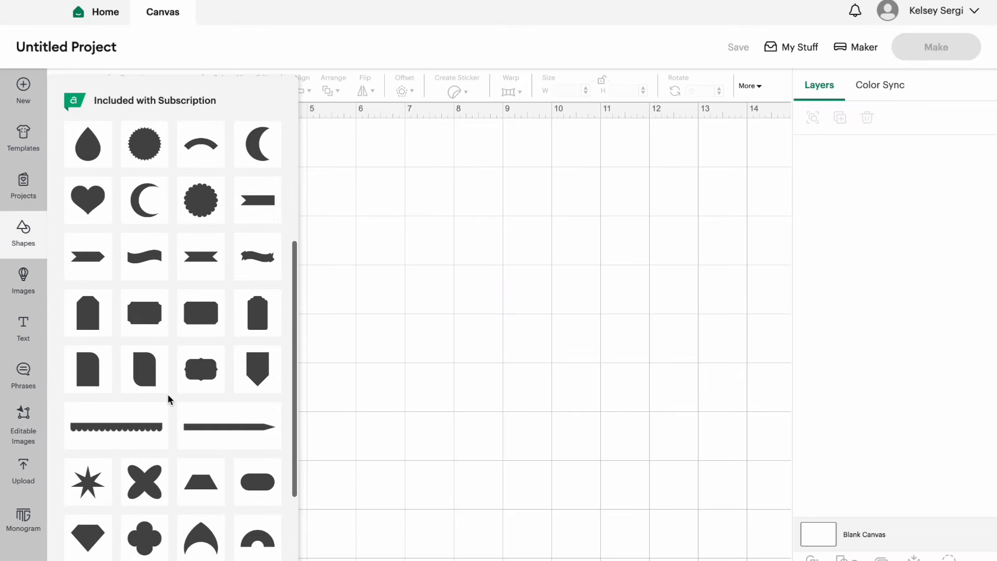
pyautogui.scroll(6, 180, 300)
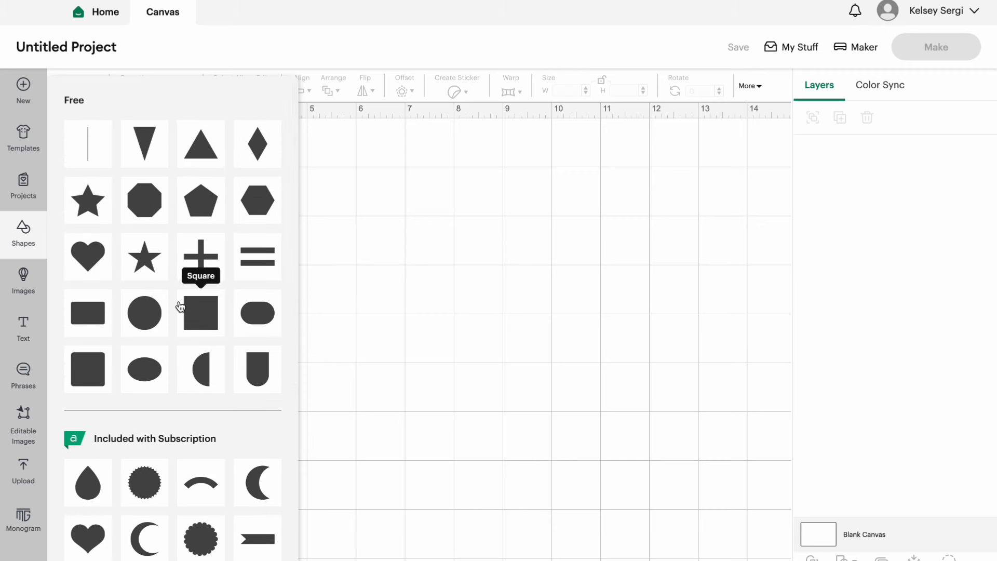
pyautogui.scroll(-3, 180, 307)
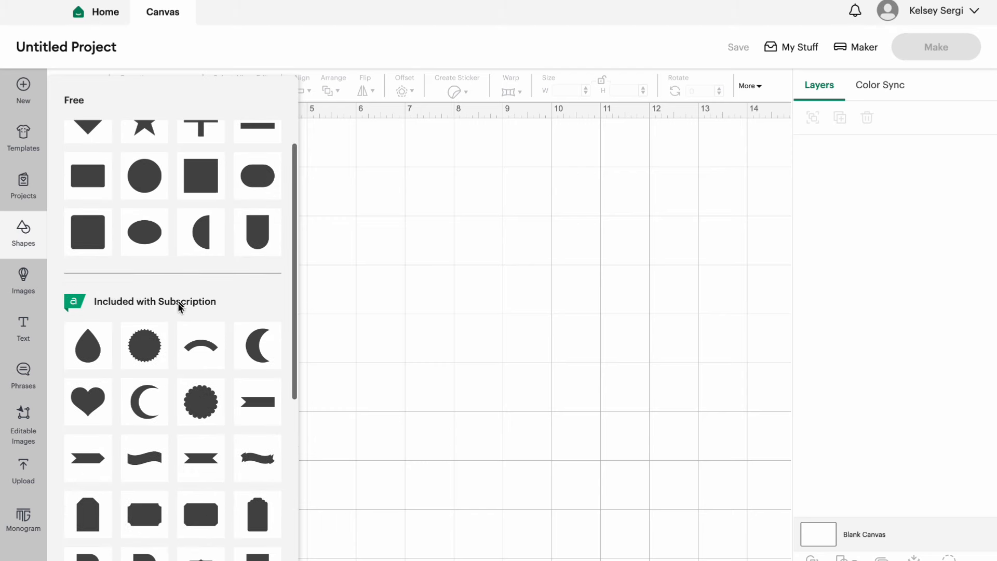
pyautogui.scroll(-3, 144, 466)
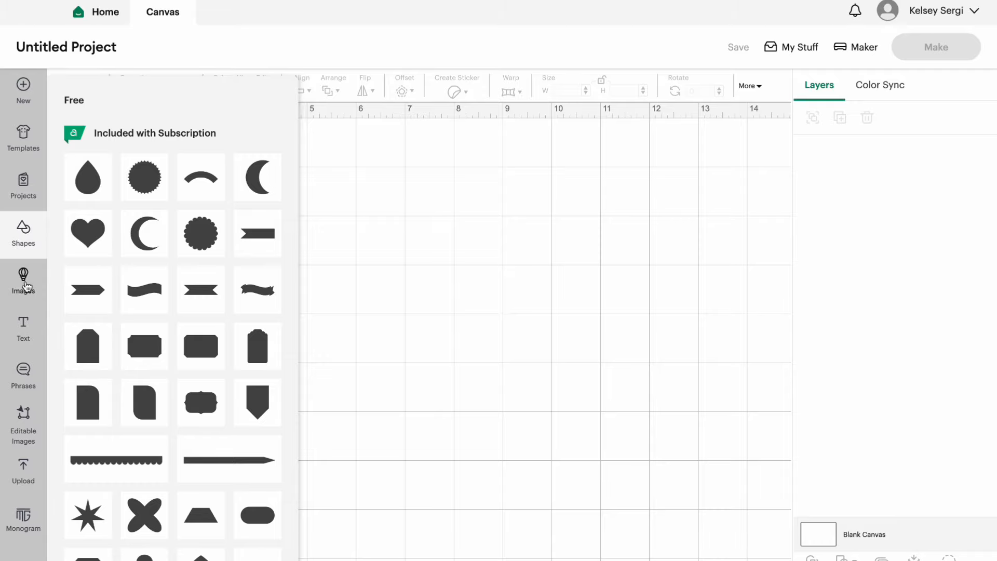
# Step: Open the image library and look through the single-layer images for the search term "shape"
pyautogui.click(23, 283)
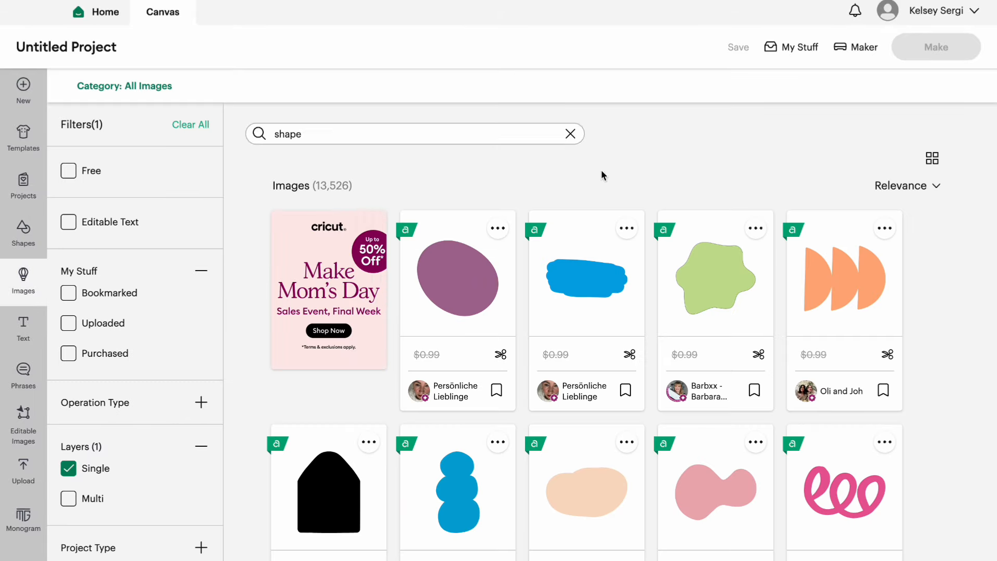
pyautogui.scroll(-1, 621, 418)
pyautogui.scroll(-2, 591, 484)
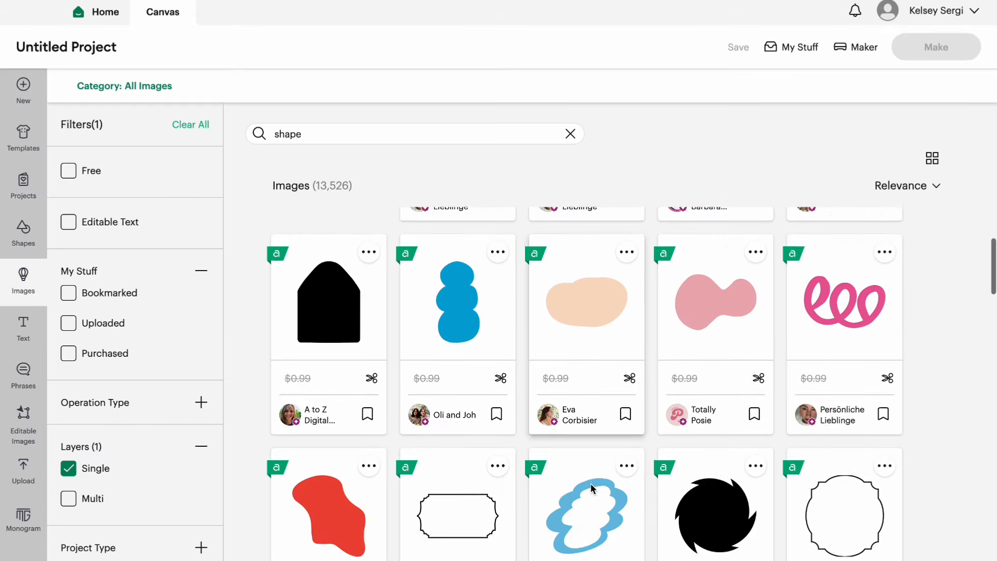
pyautogui.scroll(-15, 744, 331)
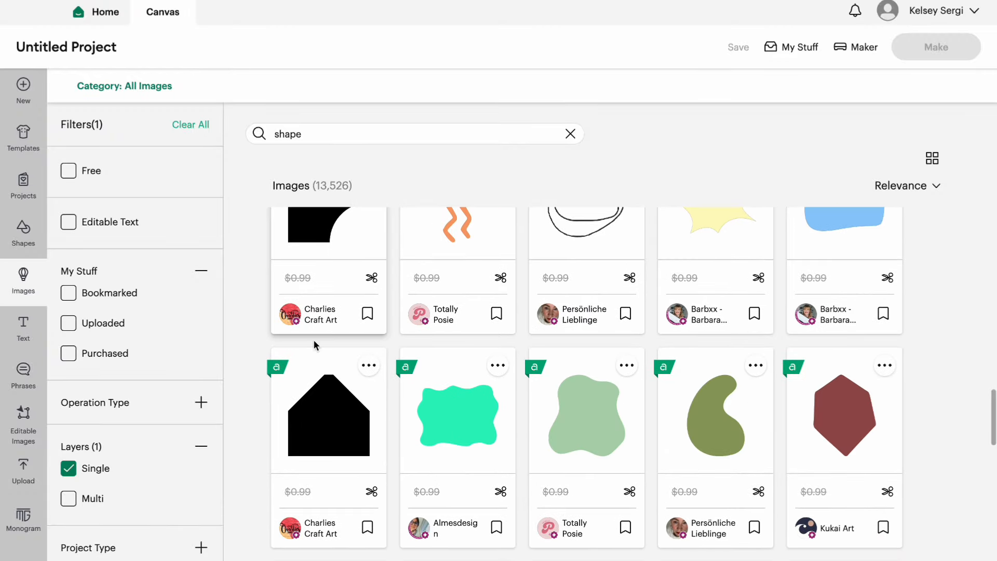
# Step: Filter the image results to Disney licensed content and look through the matching images
pyautogui.scroll(-2, 145, 284)
pyautogui.scroll(-2, 145, 285)
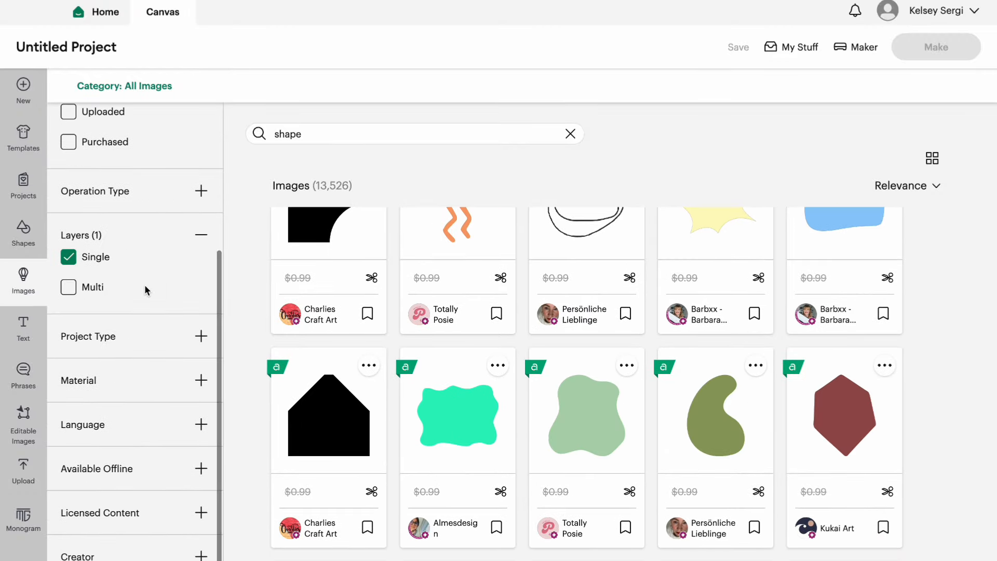
pyautogui.click(202, 513)
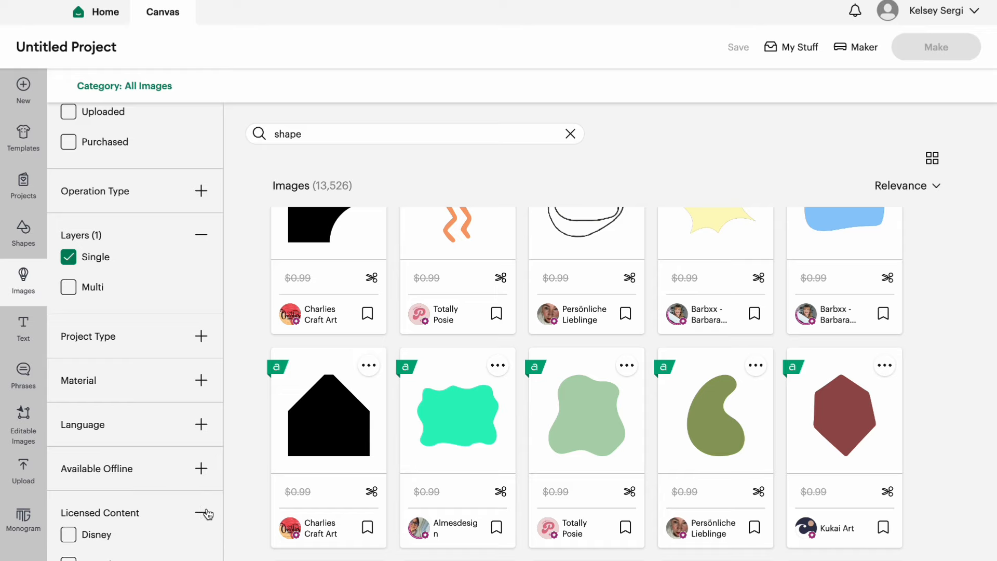
pyautogui.click(96, 538)
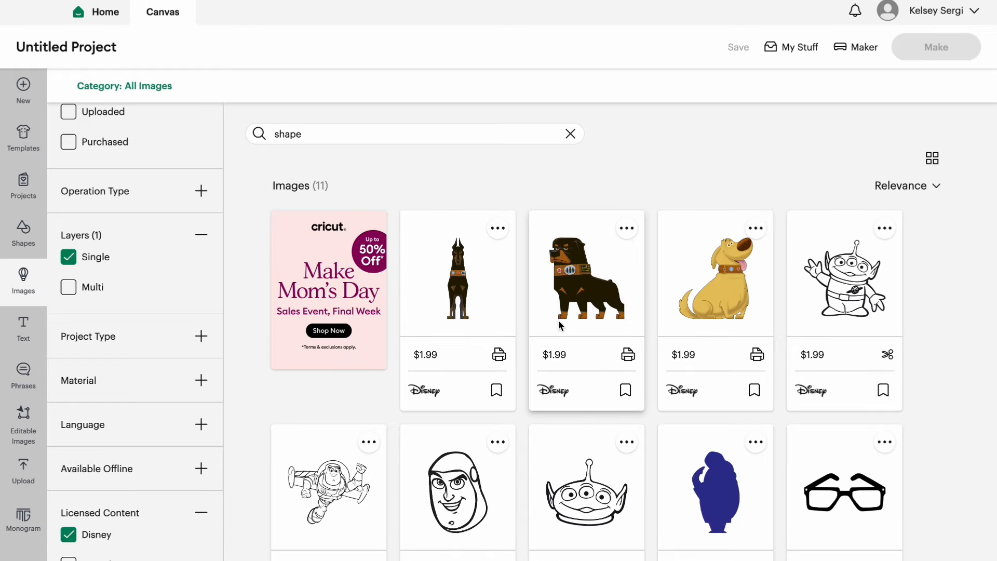
pyautogui.scroll(-5, 686, 491)
pyautogui.scroll(5, 686, 491)
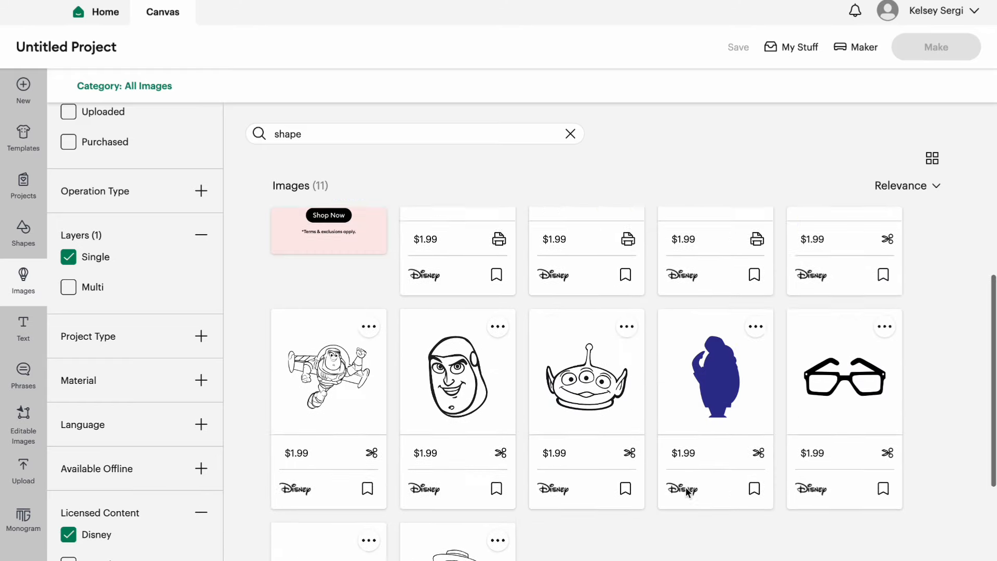
pyautogui.scroll(-5, 686, 488)
pyautogui.scroll(5, 686, 488)
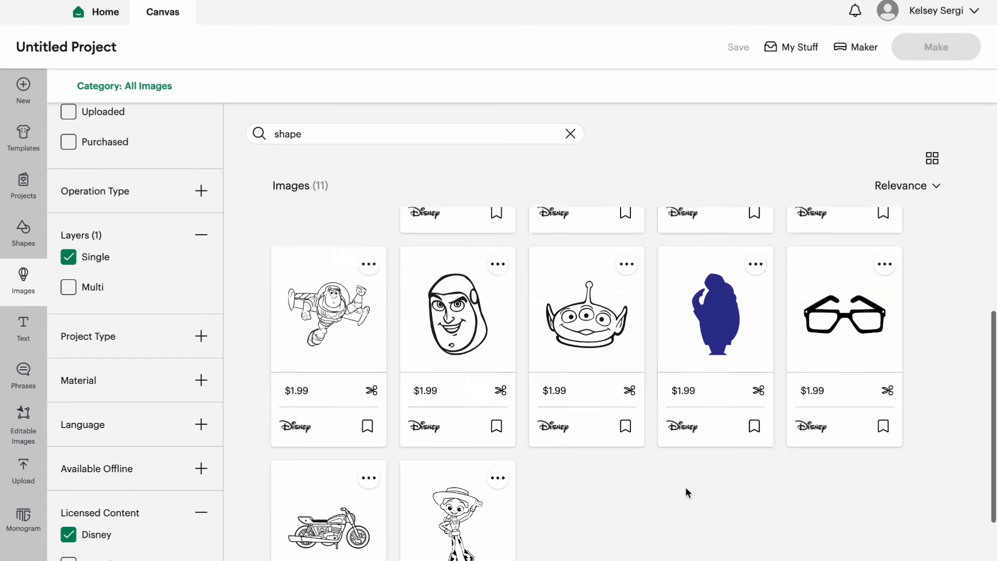
pyautogui.scroll(-5, 686, 488)
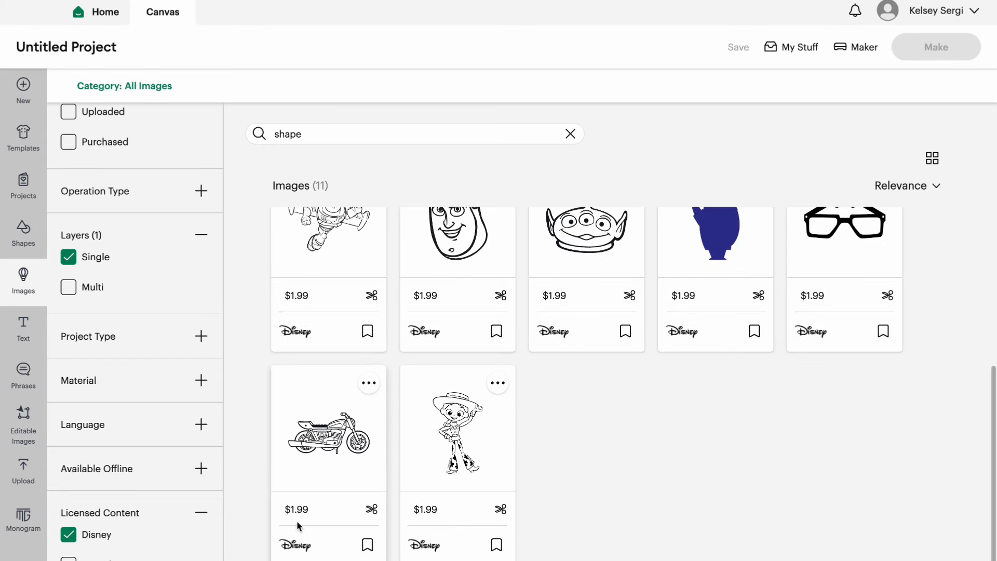
# Step: Remove the Single layer filter, add Marvel and Sesame Street to the licensed content filter, and look through the images
pyautogui.click(75, 264)
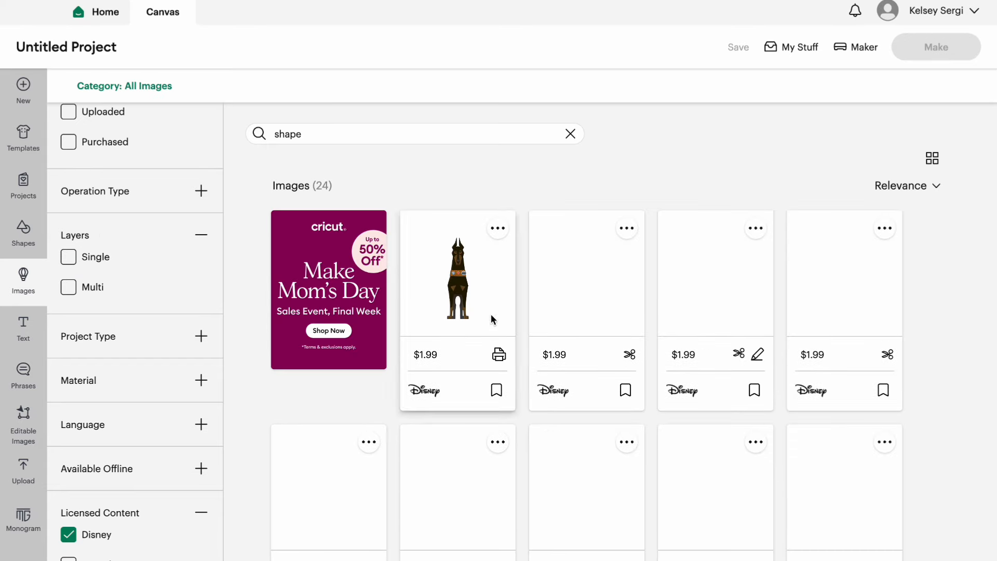
pyautogui.scroll(-8, 471, 331)
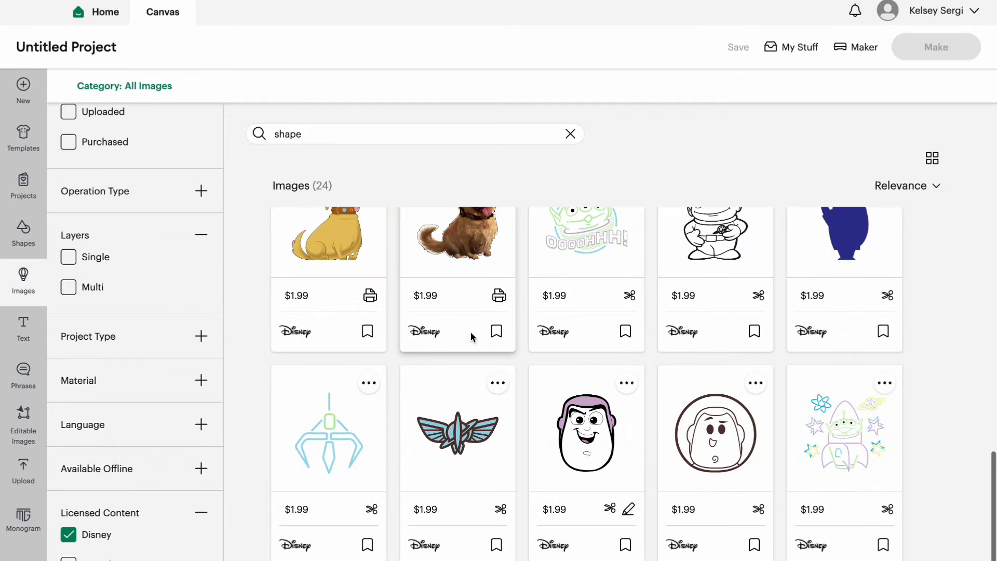
pyautogui.click(66, 558)
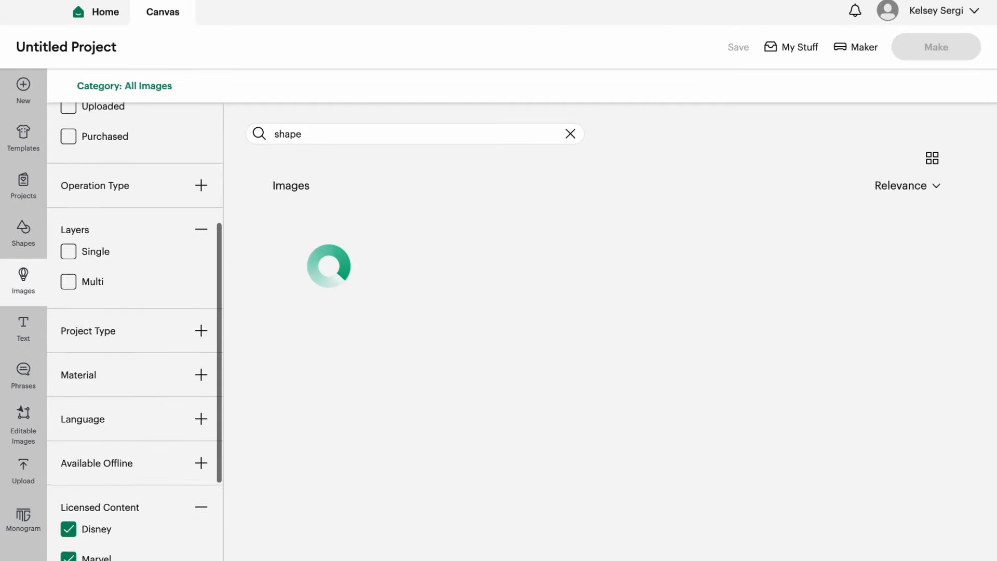
pyautogui.scroll(-3, 93, 483)
pyautogui.click(68, 418)
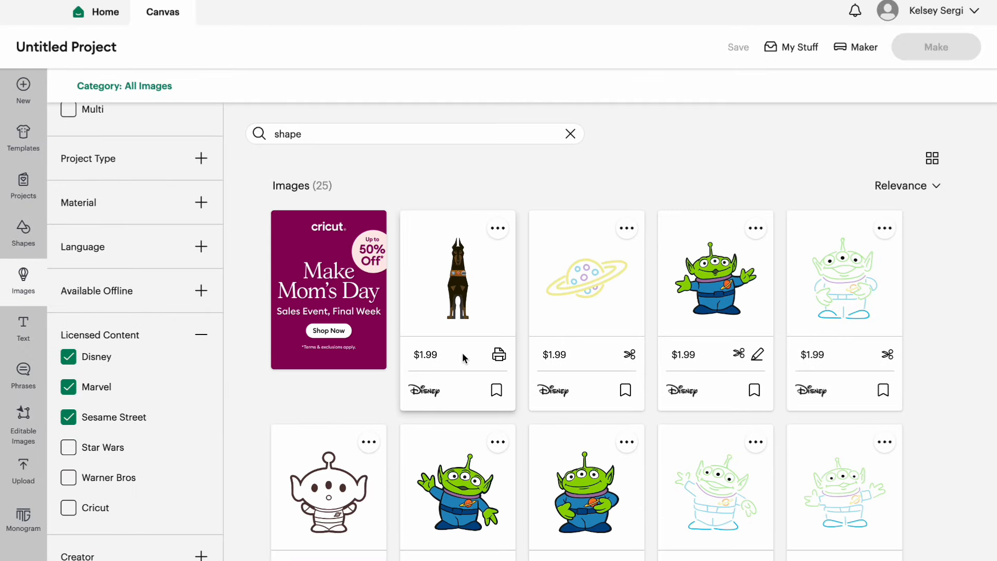
pyautogui.scroll(-12, 463, 353)
pyautogui.scroll(3, 626, 297)
pyautogui.scroll(8, 626, 297)
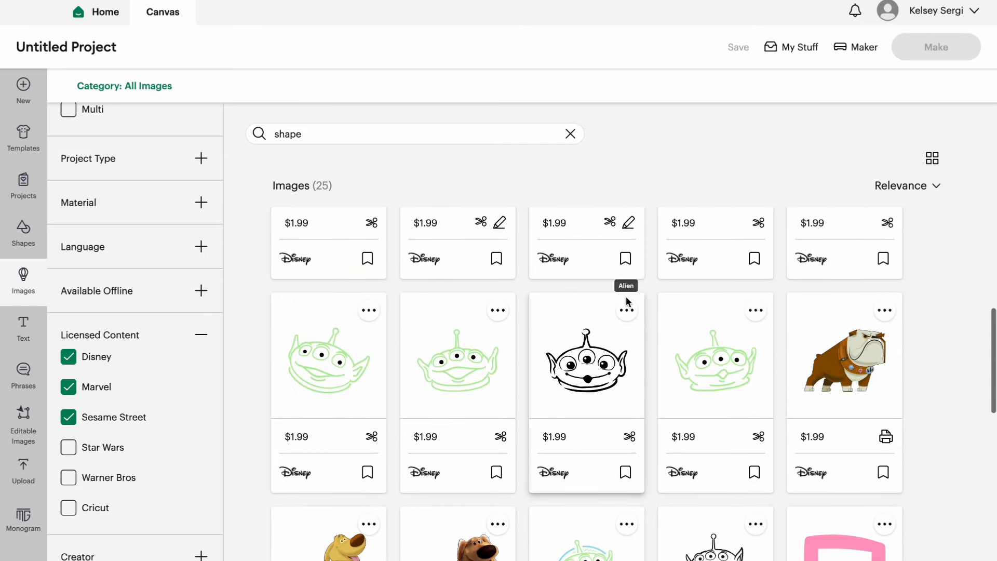
# Step: Clear the Disney, Marvel and Sesame Street licensed content filters from the image results
pyautogui.scroll(-4, 482, 470)
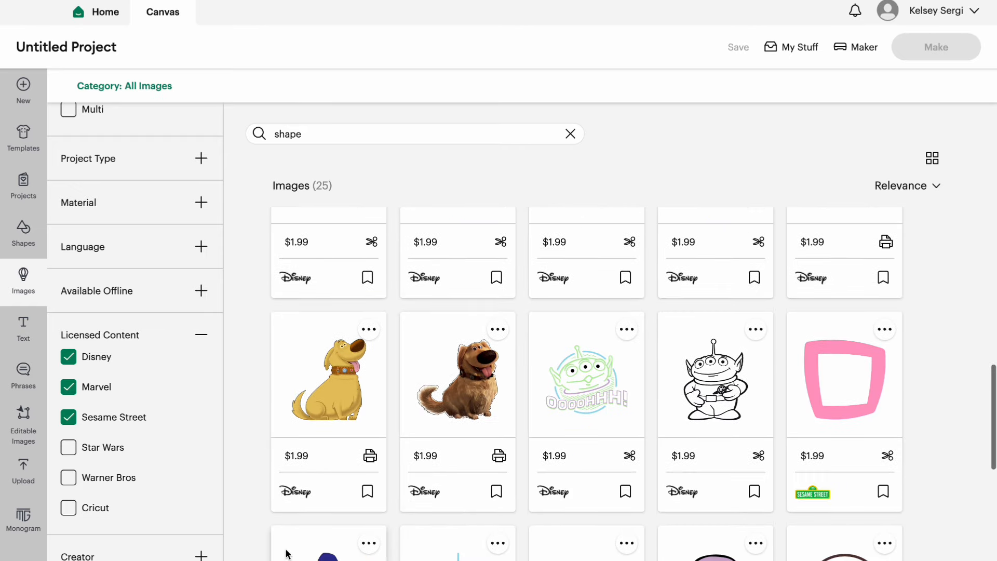
pyautogui.click(69, 416)
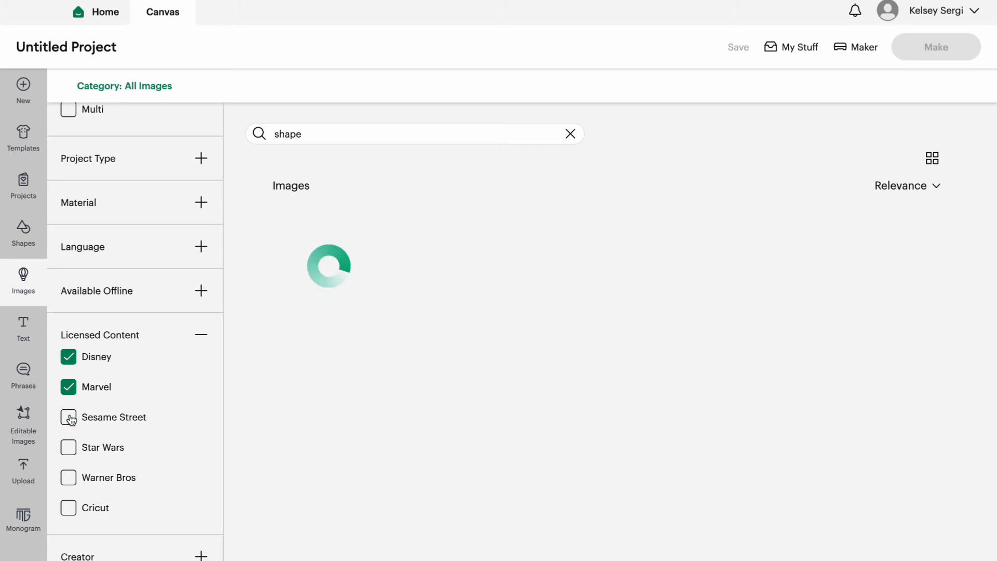
pyautogui.click(70, 387)
pyautogui.click(69, 357)
pyautogui.scroll(3, 127, 287)
pyautogui.scroll(5, 127, 288)
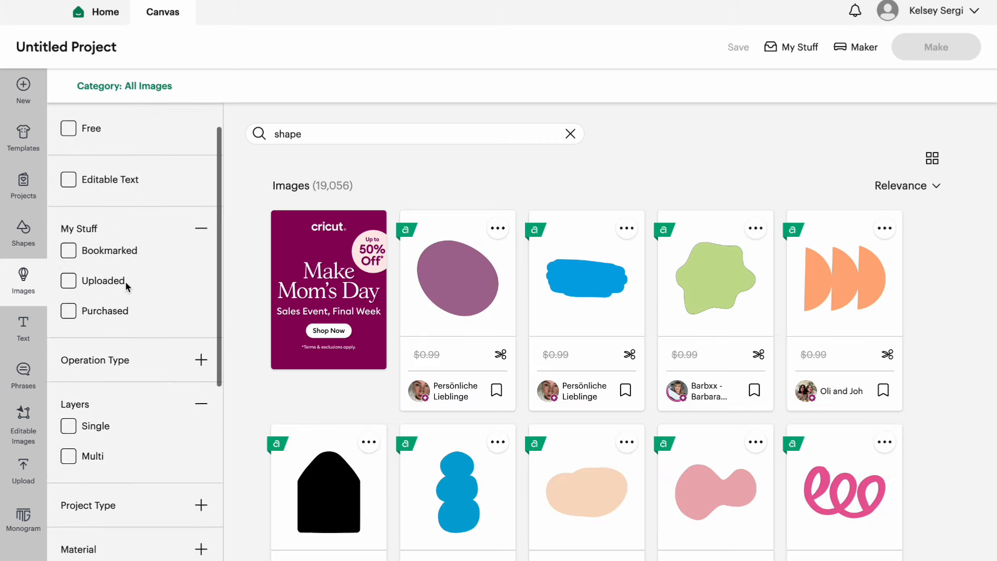
# Step: Search the image library for "a dog wearing sunglasses" instead of "shape"
pyautogui.click(352, 134)
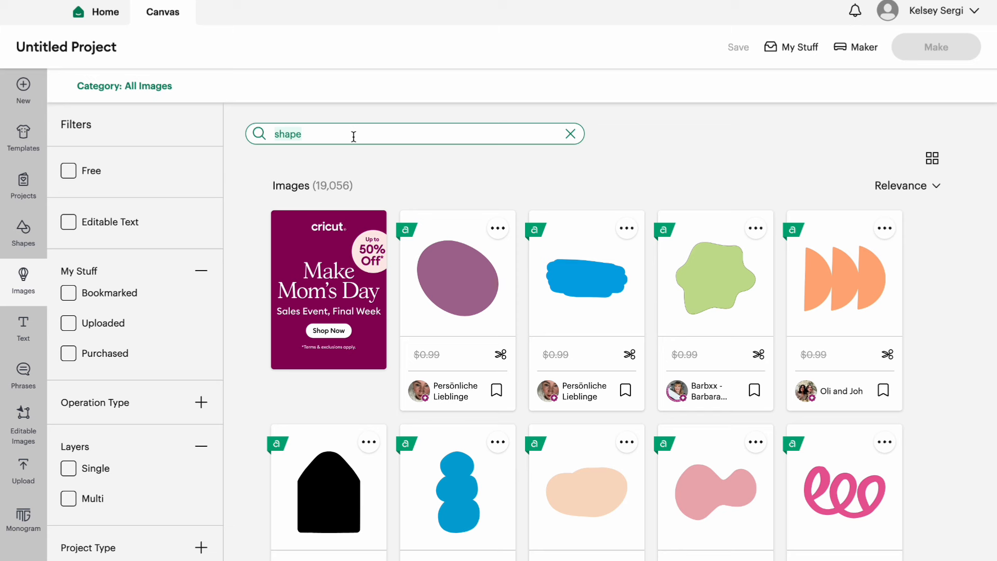
pyautogui.press('BackSpace')
pyautogui.write('a d')
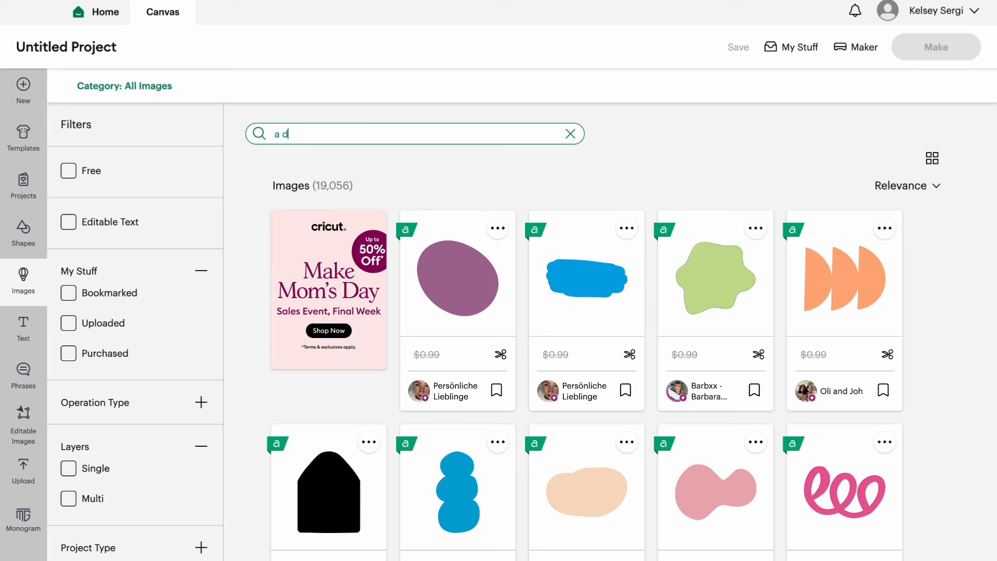
pyautogui.write('og wearing sunglasses')
pyautogui.press('Return')
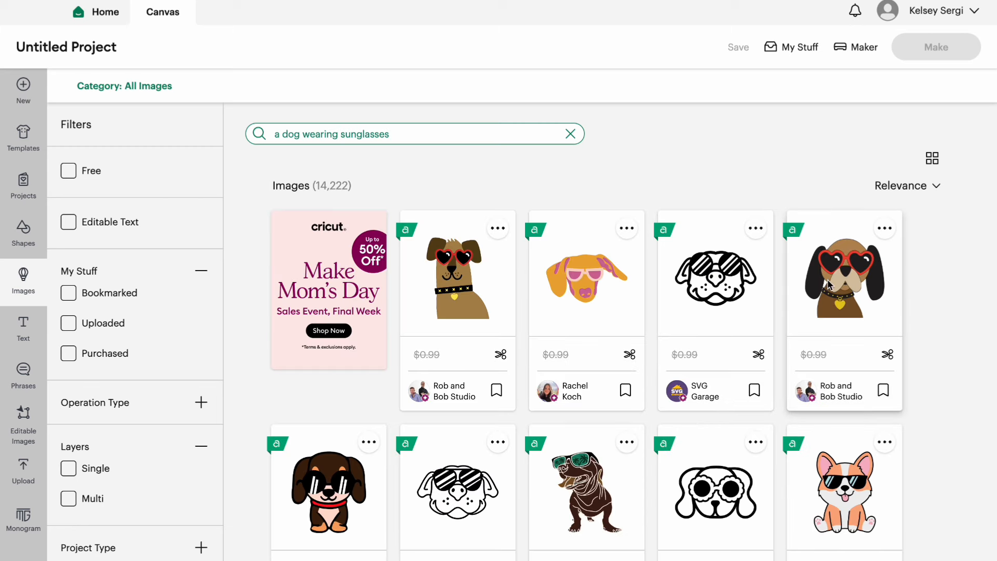
# Step: Add the brown dog with black ears and red heart glasses to the canvas and move it toward the middle
pyautogui.click(851, 291)
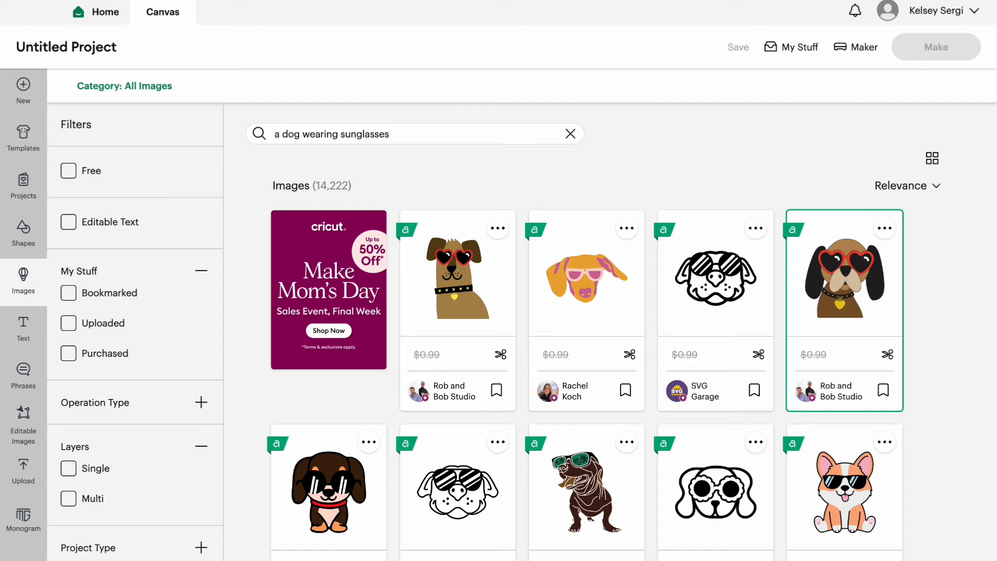
pyautogui.click(935, 559)
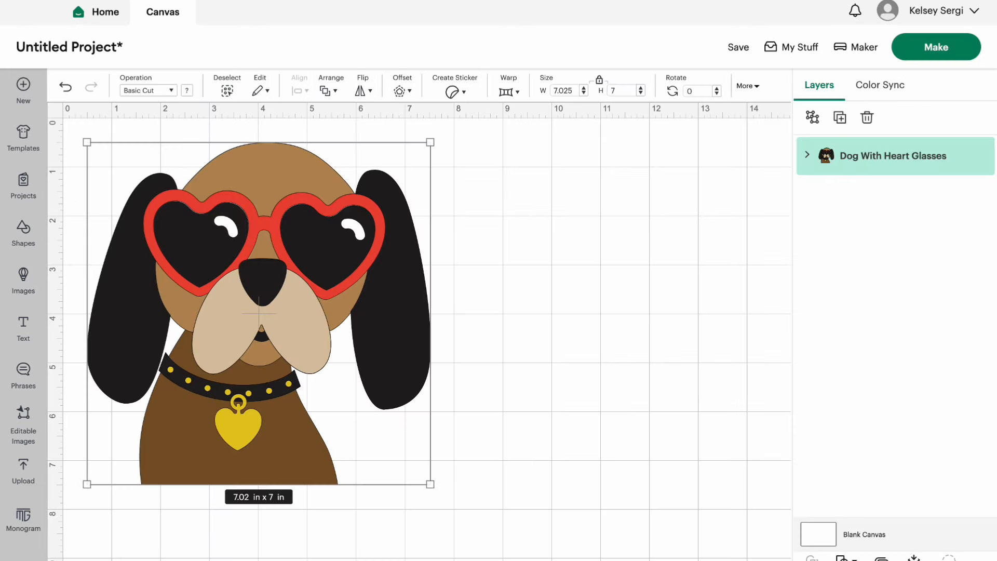
pyautogui.moveTo(403, 321); pyautogui.dragTo(494, 362)
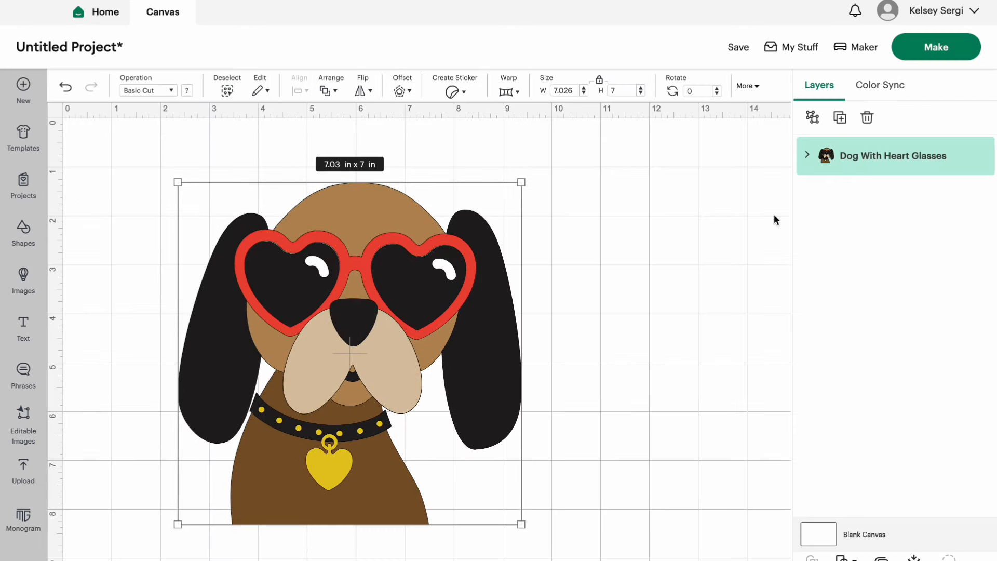
# Step: Recolor the dog's two black ears separately, the left one dark red and the right one green
pyautogui.click(802, 154)
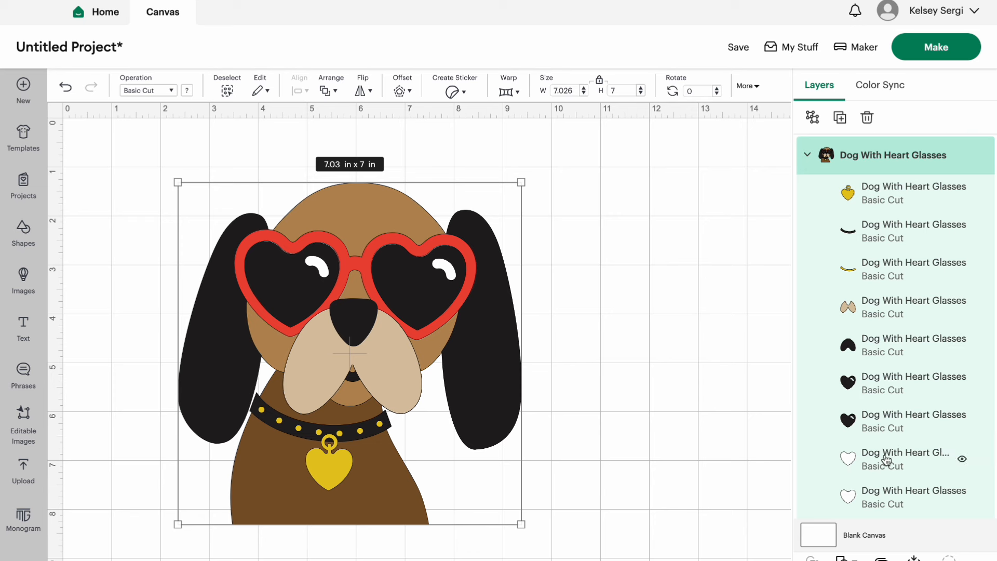
pyautogui.scroll(-5, 886, 460)
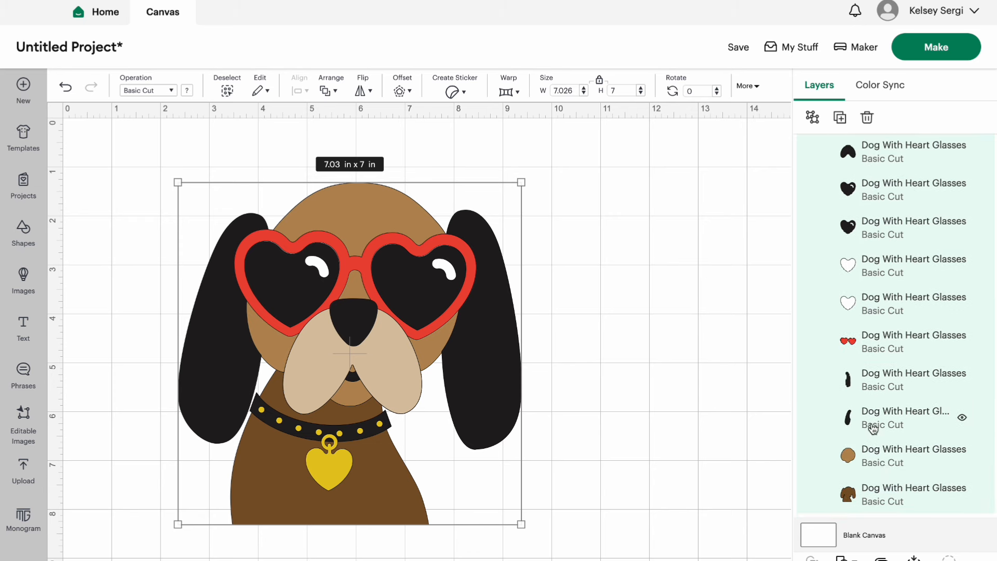
pyautogui.click(873, 427)
pyautogui.click(187, 90)
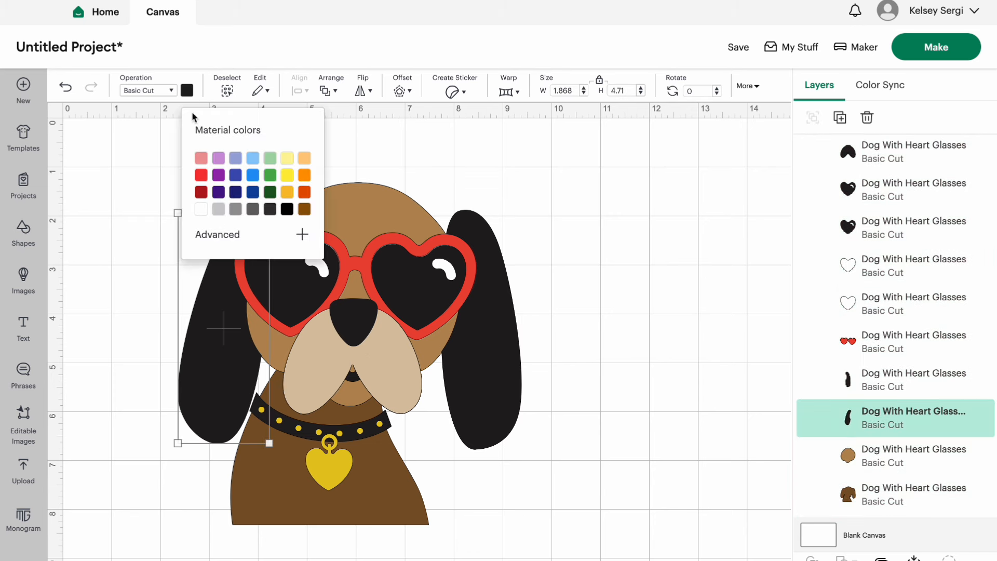
pyautogui.click(201, 192)
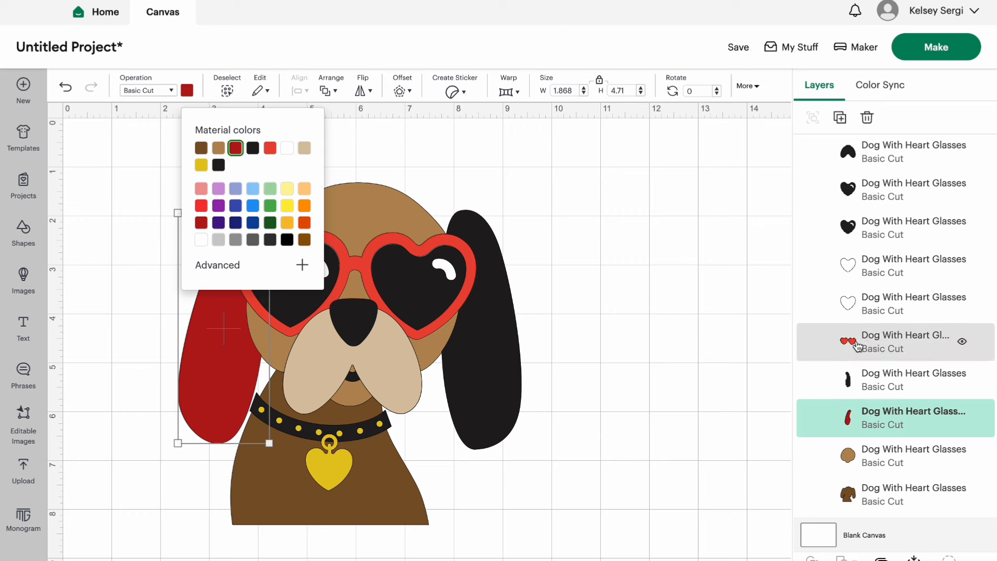
pyautogui.click(818, 390)
pyautogui.click(271, 210)
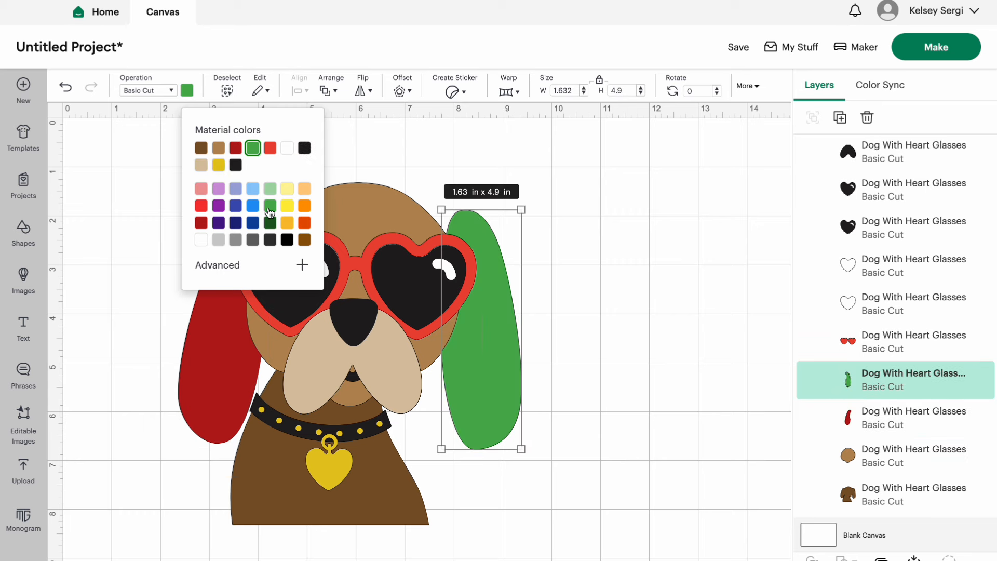
# Step: Scale the whole grouped dog image down to about 6.05 by 6.03 in
pyautogui.click(928, 283)
pyautogui.scroll(5, 910, 217)
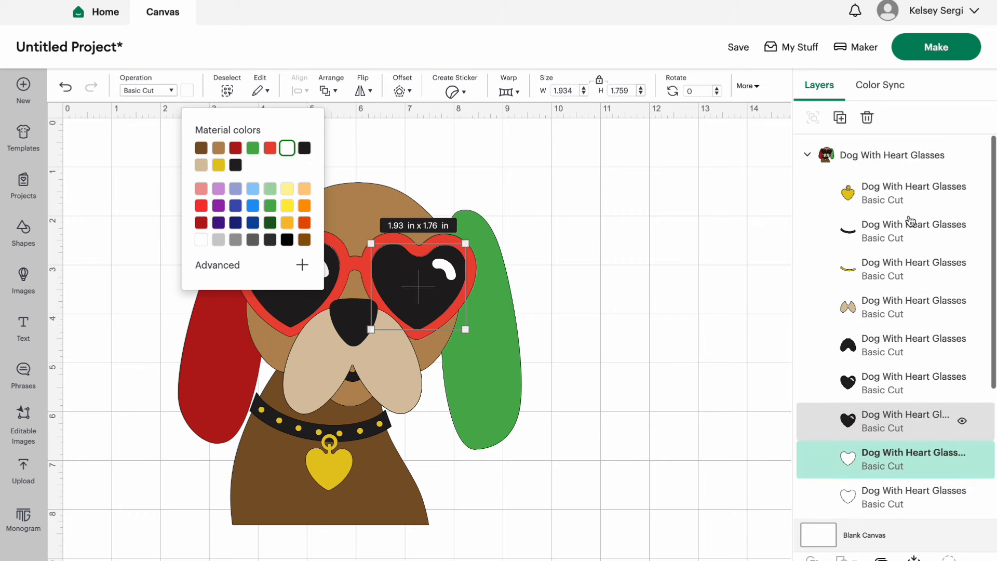
pyautogui.click(836, 152)
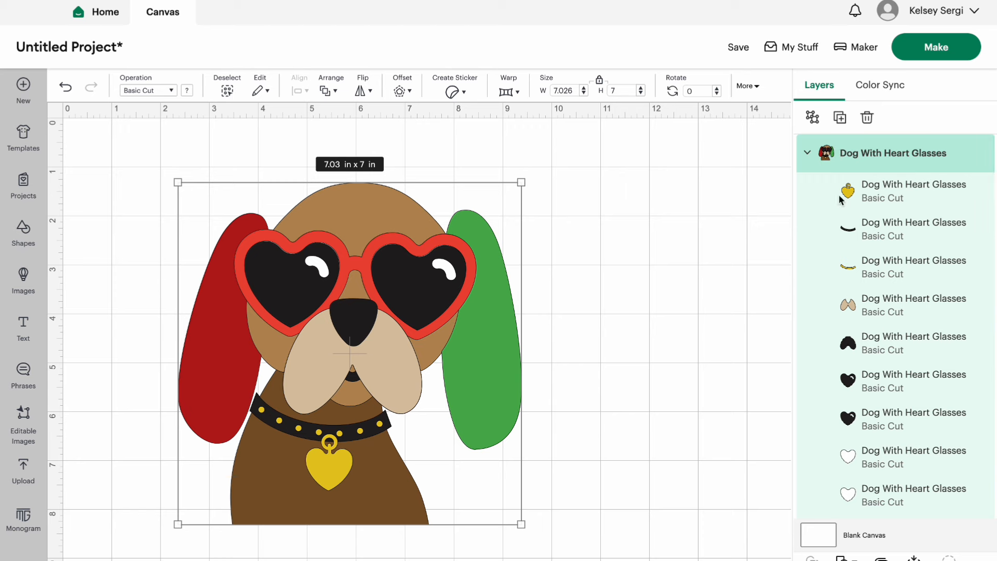
pyautogui.moveTo(521, 182); pyautogui.dragTo(476, 292)
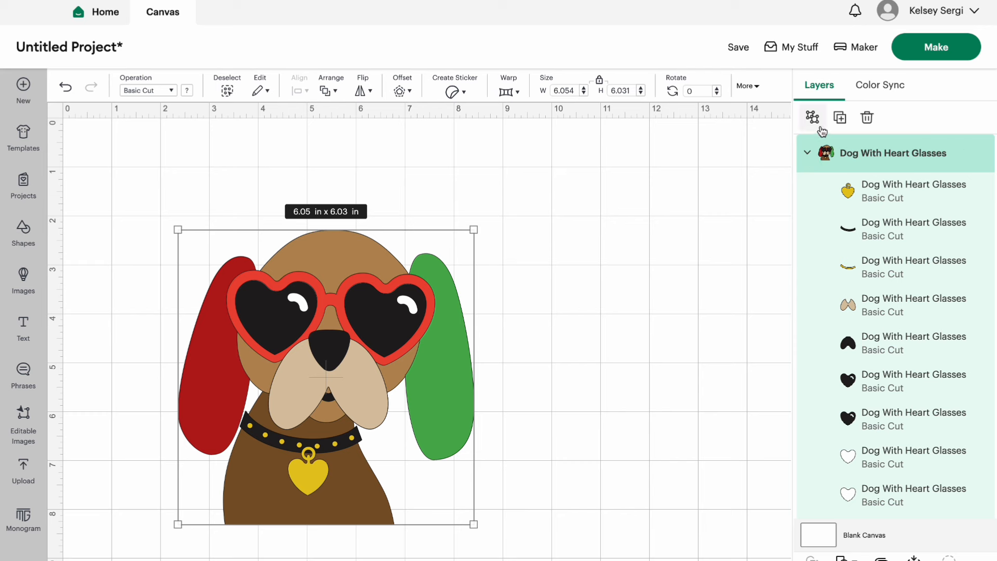
# Step: Try shrinking only the dog's black collar within the group, and undo the resize
pyautogui.click(858, 230)
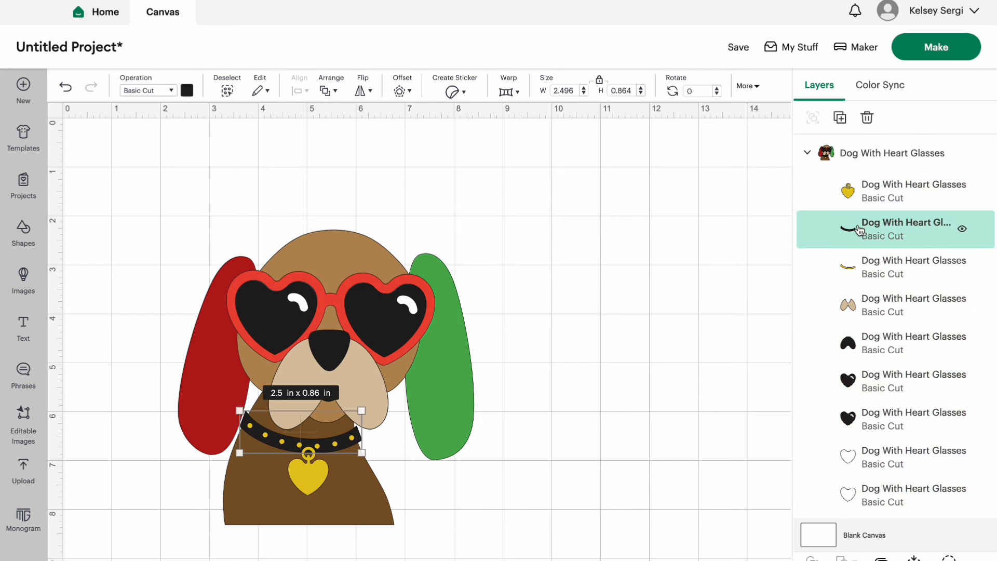
pyautogui.moveTo(362, 411); pyautogui.dragTo(333, 437)
pyautogui.press('super+z')
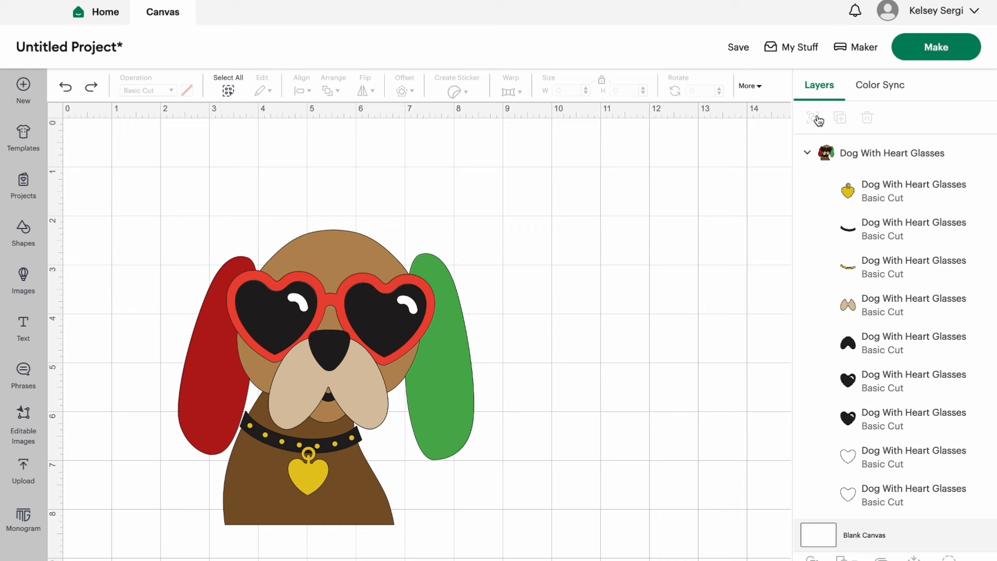
# Step: Ungroup the dog image, try moving its tan muzzle piece away from the rest, and undo the move
pyautogui.click(831, 153)
pyautogui.click(814, 118)
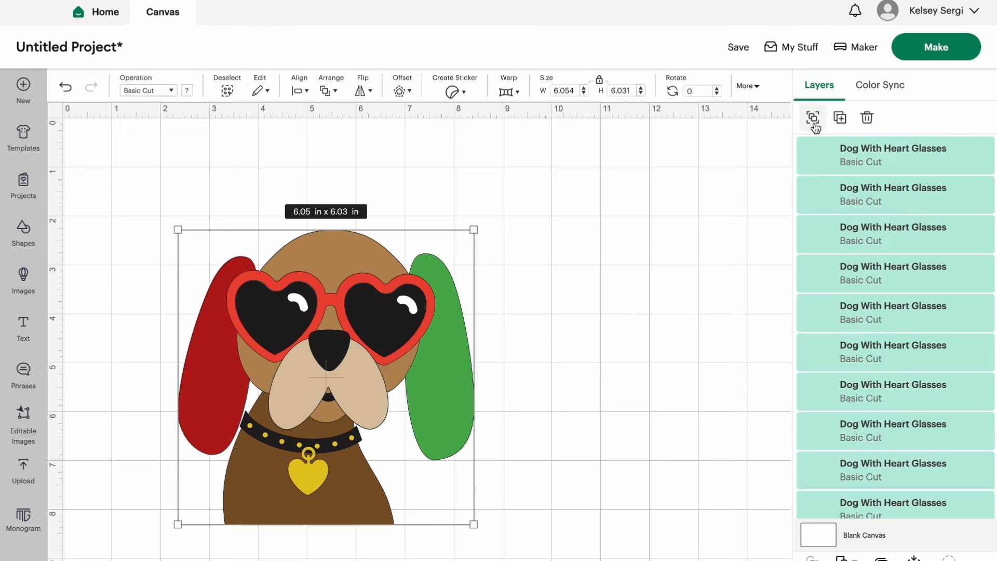
pyautogui.click(852, 287)
pyautogui.moveTo(343, 395); pyautogui.dragTo(577, 345)
pyautogui.press('super+z')
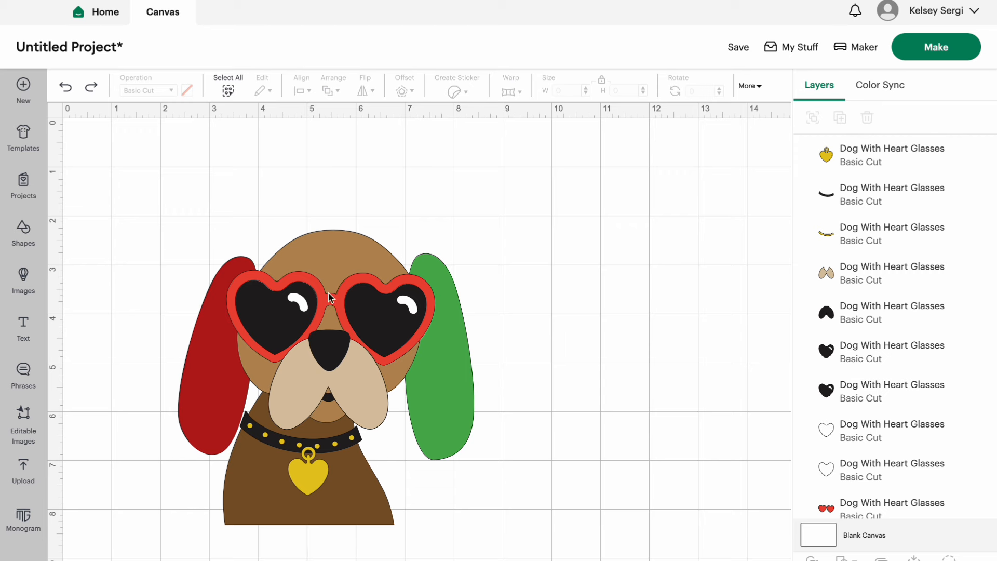
# Step: Delete all the ungrouped dog pieces from the canvas, including the red ear
pyautogui.moveTo(531, 542); pyautogui.dragTo(310, 320)
pyautogui.press('Delete')
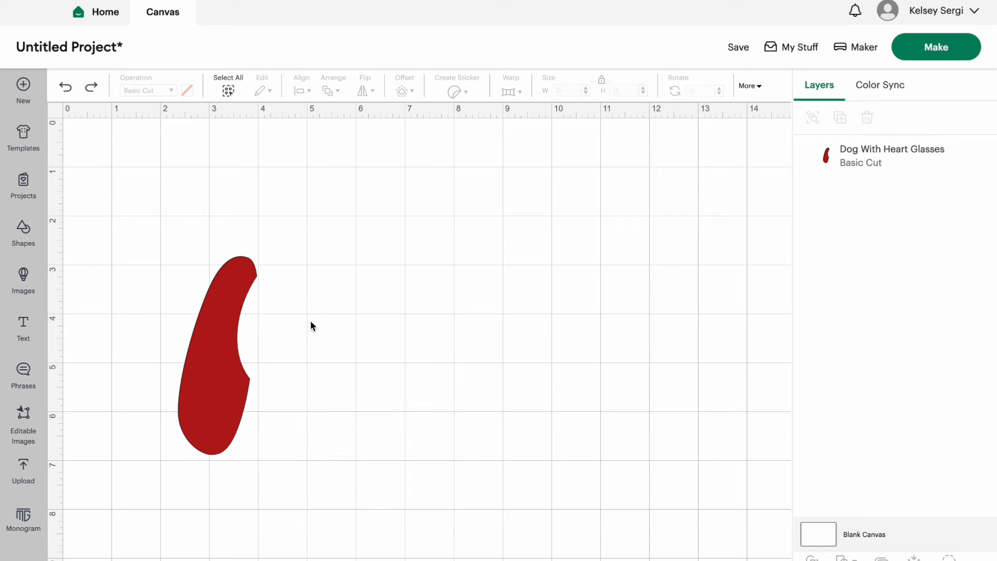
pyautogui.click(238, 282)
pyautogui.press('Delete')
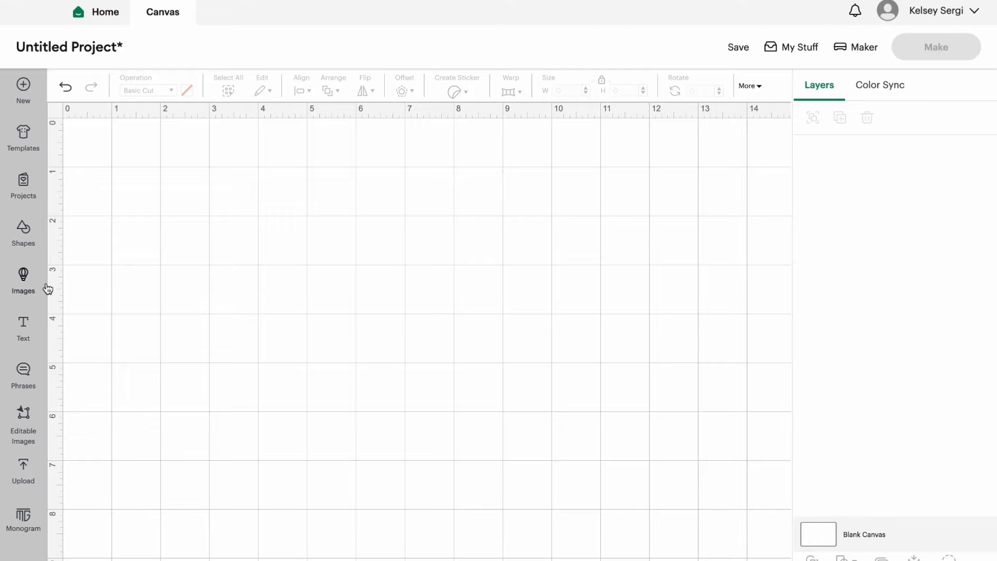
# Step: Add a new text object to the canvas and take a first look at its font choices
pyautogui.click(25, 291)
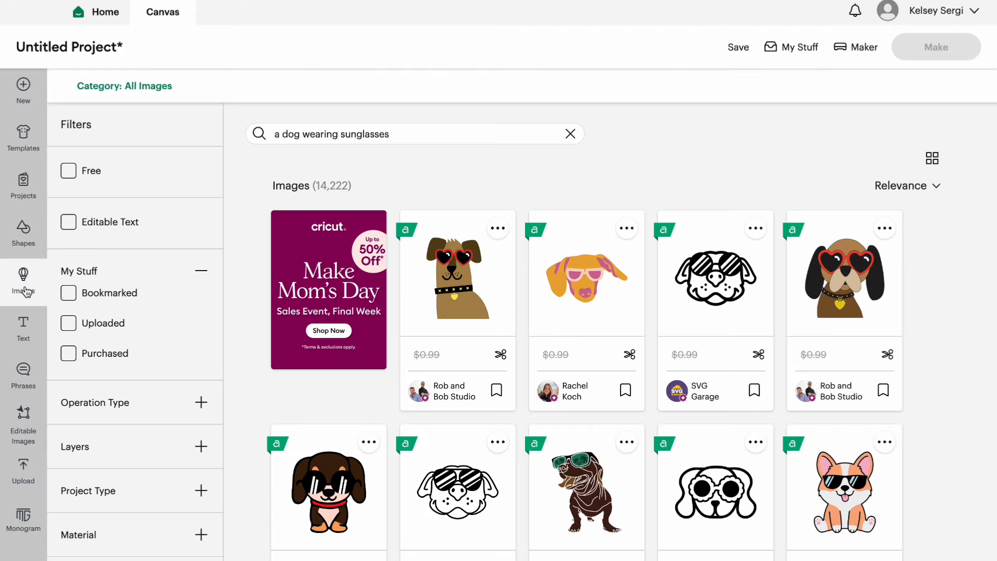
pyautogui.click(26, 325)
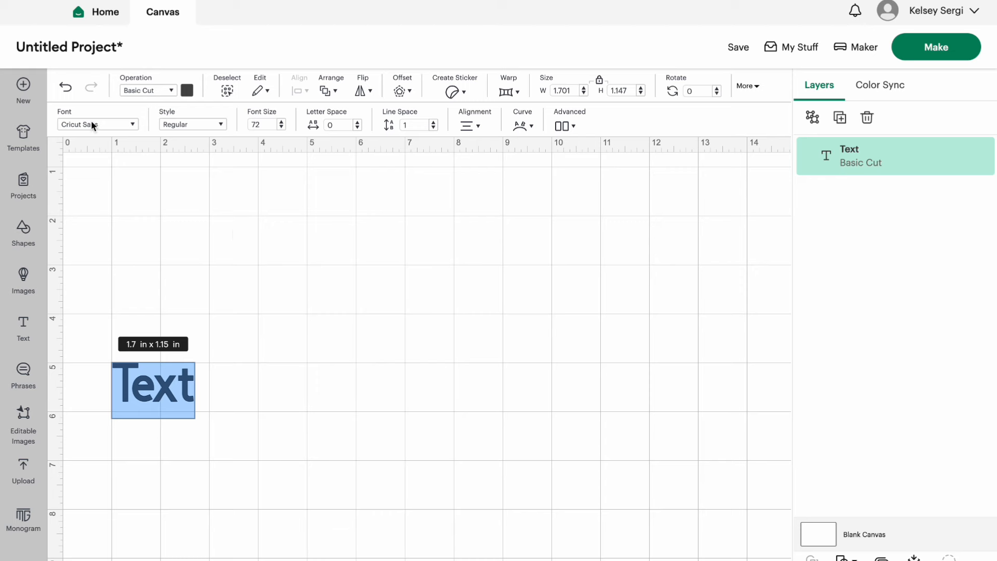
pyautogui.click(92, 126)
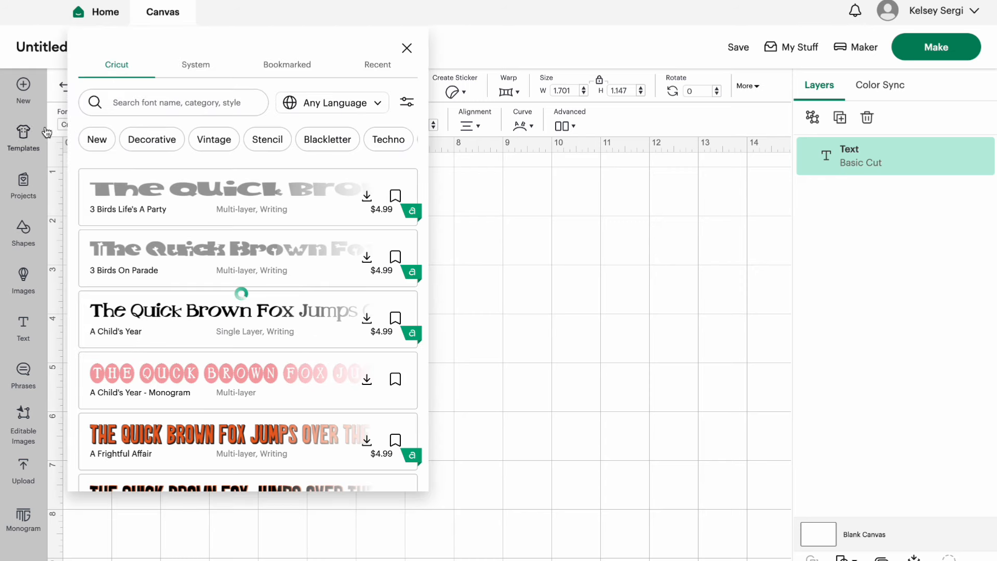
pyautogui.click(49, 95)
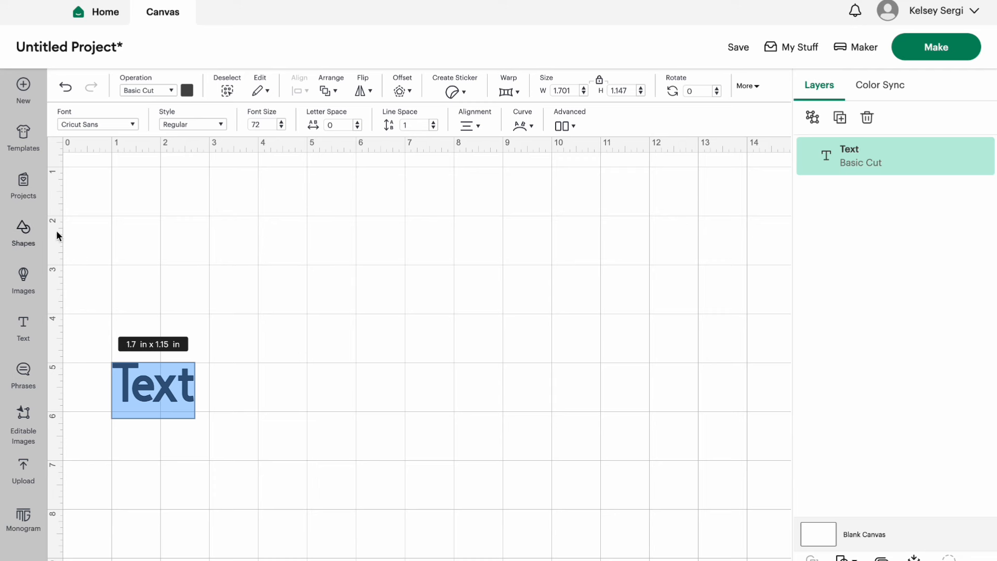
# Step: Look through the Cricut fonts available for the text, including those marked as part of the subscription
pyautogui.click(104, 124)
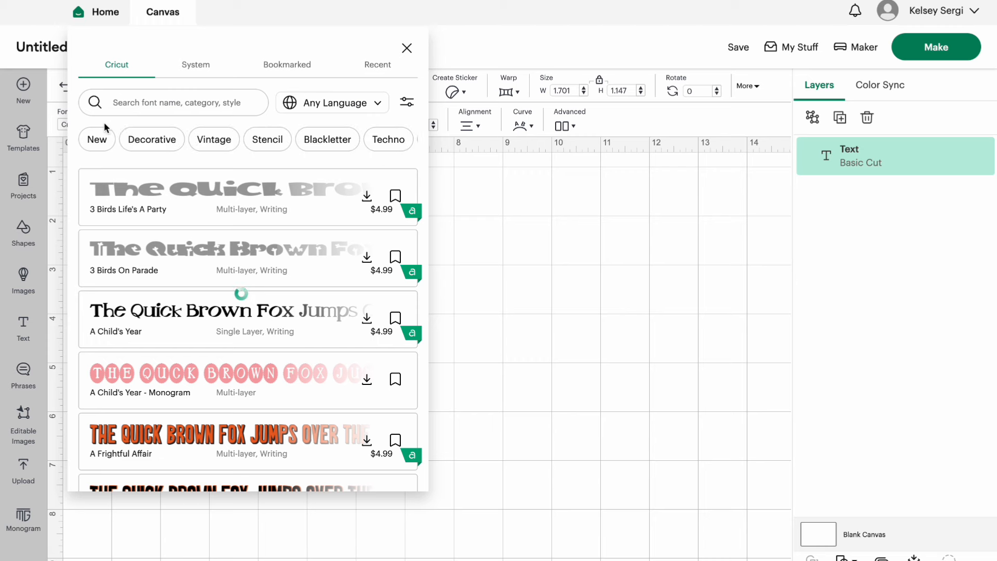
pyautogui.scroll(-5, 99, 446)
pyautogui.scroll(-5, 99, 452)
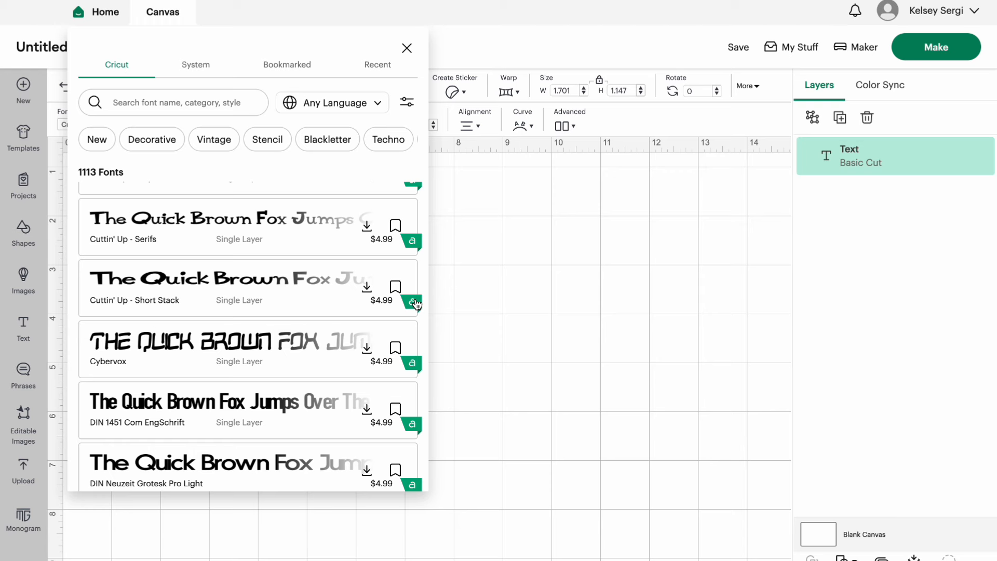
pyautogui.scroll(5, 124, 260)
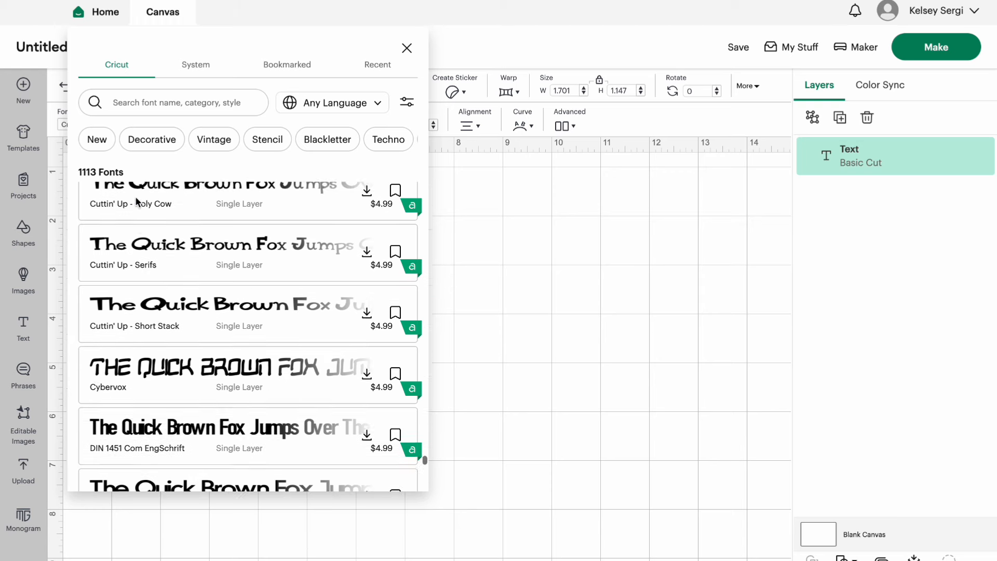
# Step: Bookmark the system font Always Amora and show the bookmarked fonts
pyautogui.click(198, 67)
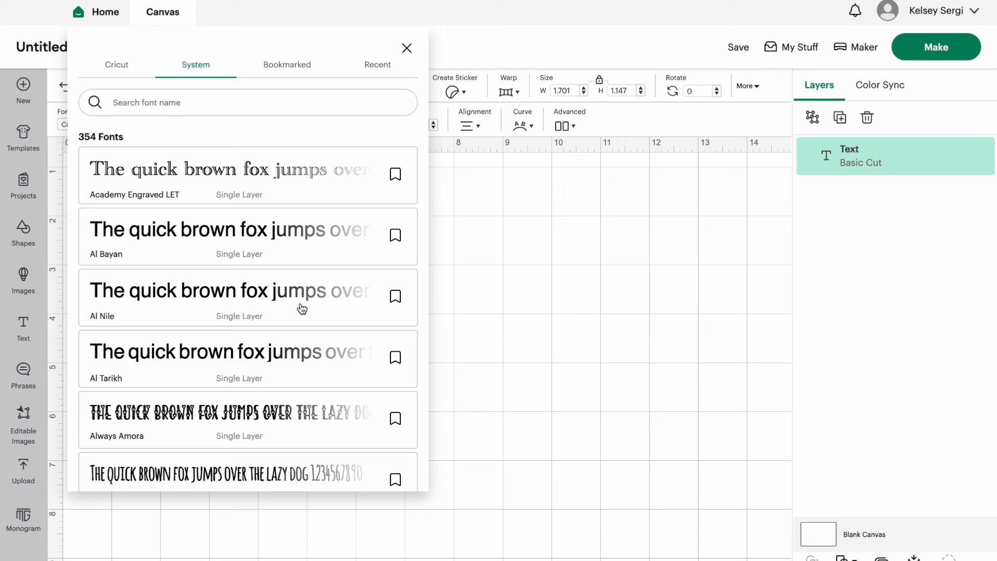
pyautogui.click(402, 422)
pyautogui.click(296, 67)
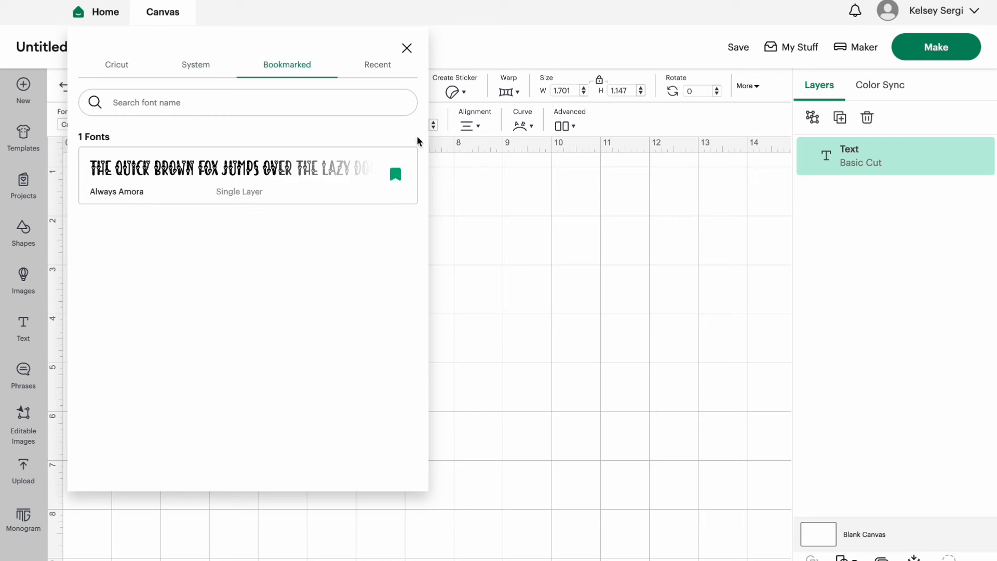
# Step: Look through the recently used fonts, close the font list and reselect the text on the canvas
pyautogui.click(371, 71)
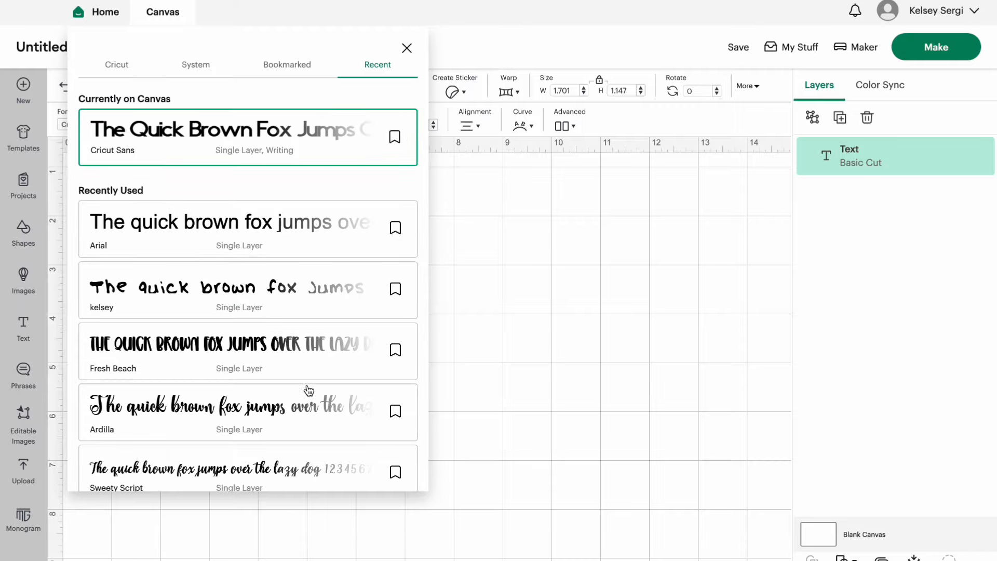
pyautogui.scroll(-15, 262, 371)
pyautogui.scroll(10, 263, 370)
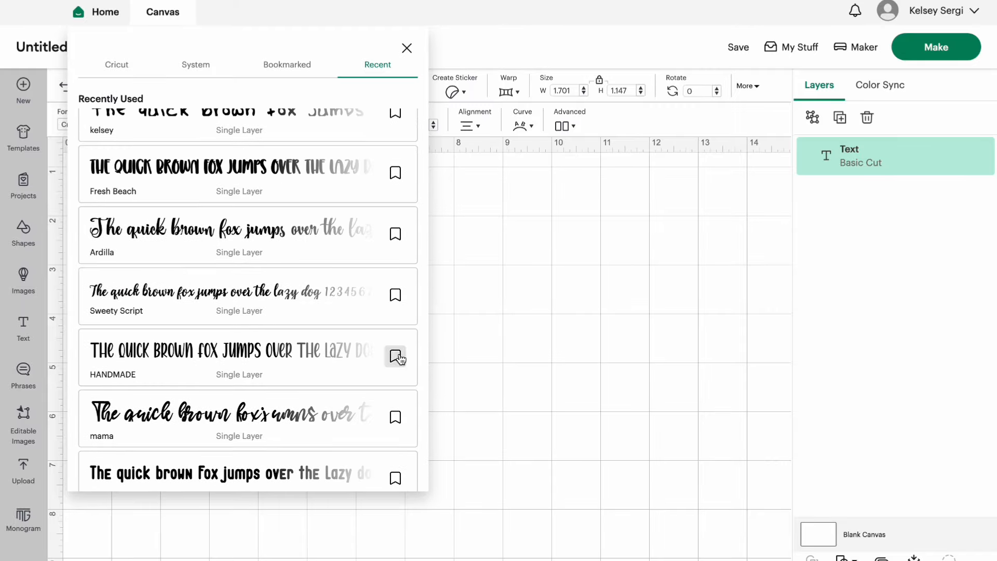
pyautogui.click(532, 315)
pyautogui.click(159, 358)
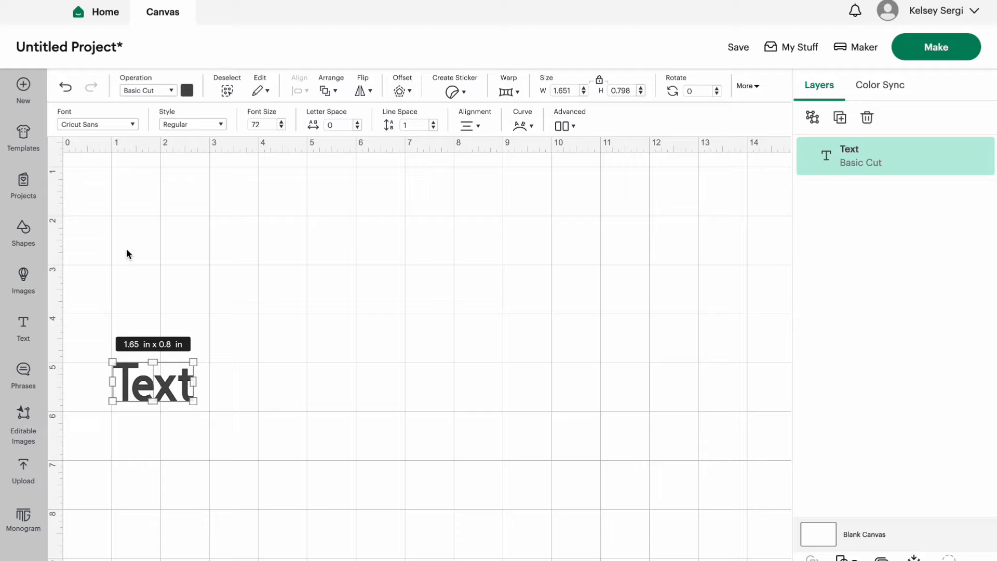
# Step: Search the system fonts for "chic" and apply the Chicken font to the text
pyautogui.click(102, 124)
pyautogui.click(208, 67)
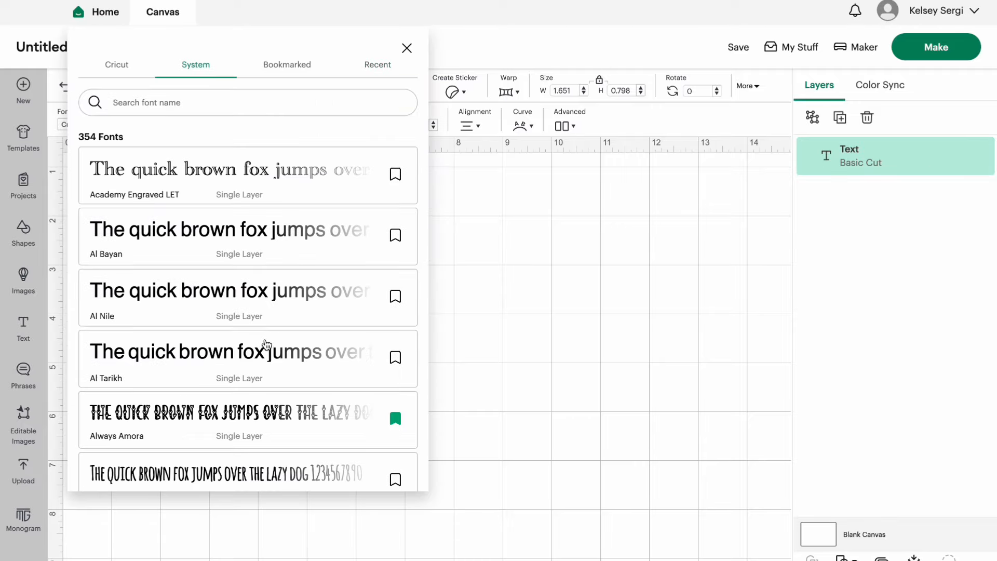
pyautogui.scroll(-5, 265, 341)
pyautogui.scroll(-5, 249, 330)
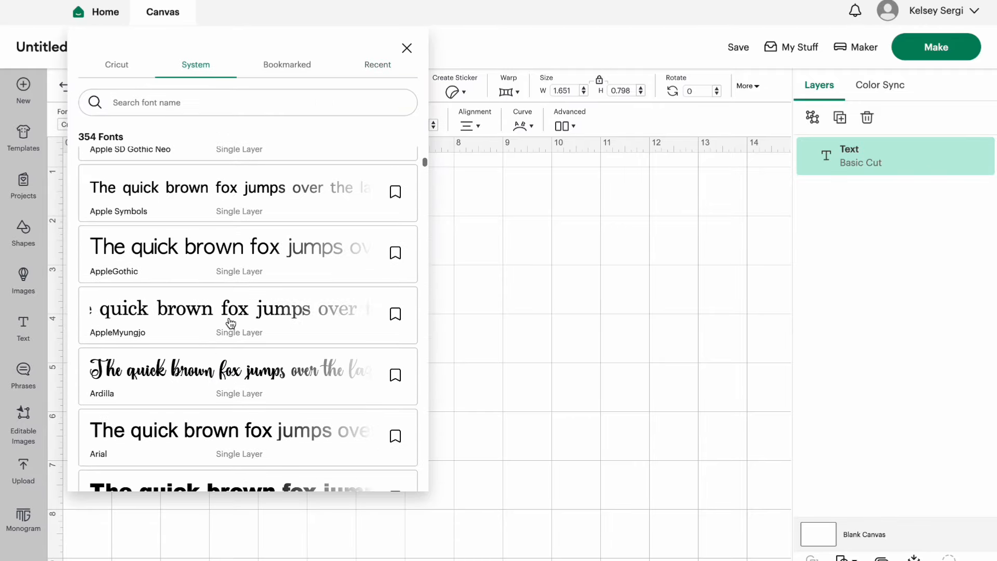
pyautogui.scroll(-10, 207, 350)
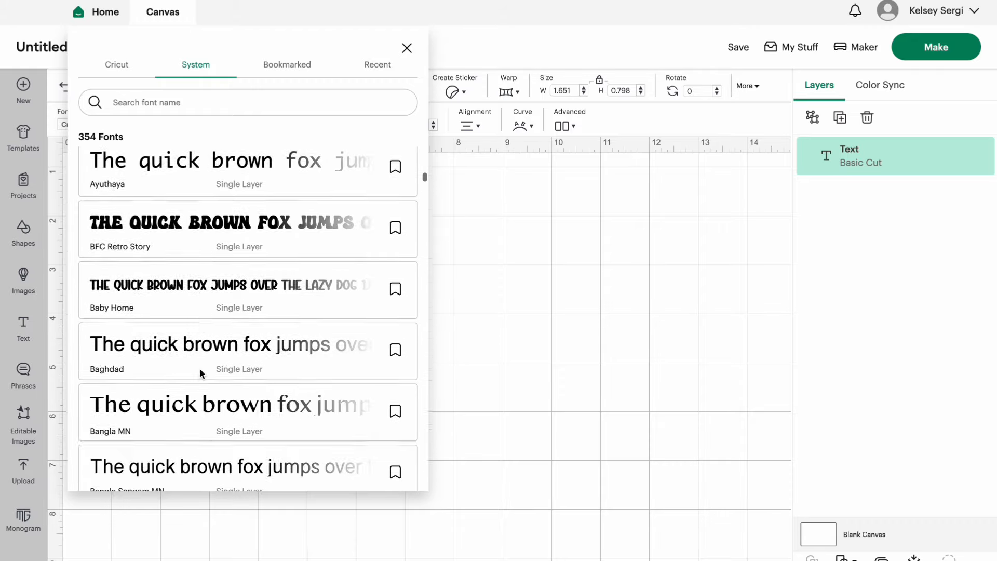
pyautogui.scroll(-5, 202, 373)
pyautogui.click(167, 101)
pyautogui.write('chic')
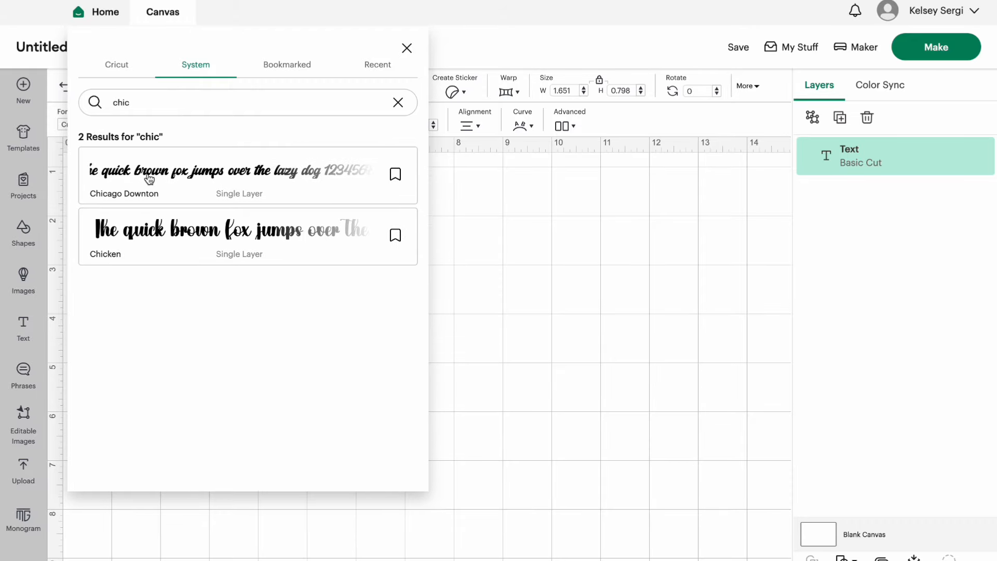
pyautogui.click(479, 339)
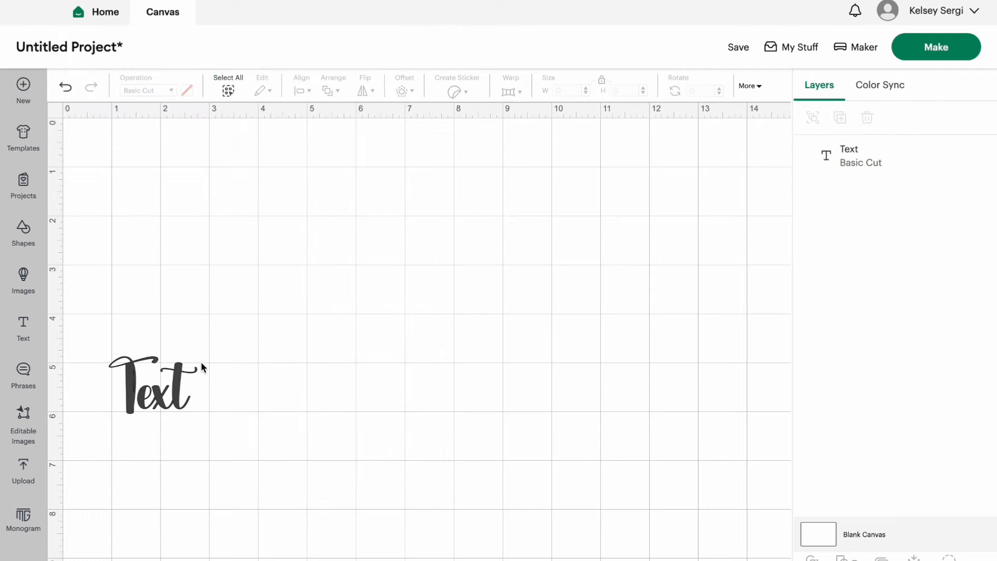
# Step: Enlarge the text to about 9.41 x 6.11 in and move it further up the canvas
pyautogui.click(156, 394)
pyautogui.moveTo(198, 407); pyautogui.dragTo(554, 529)
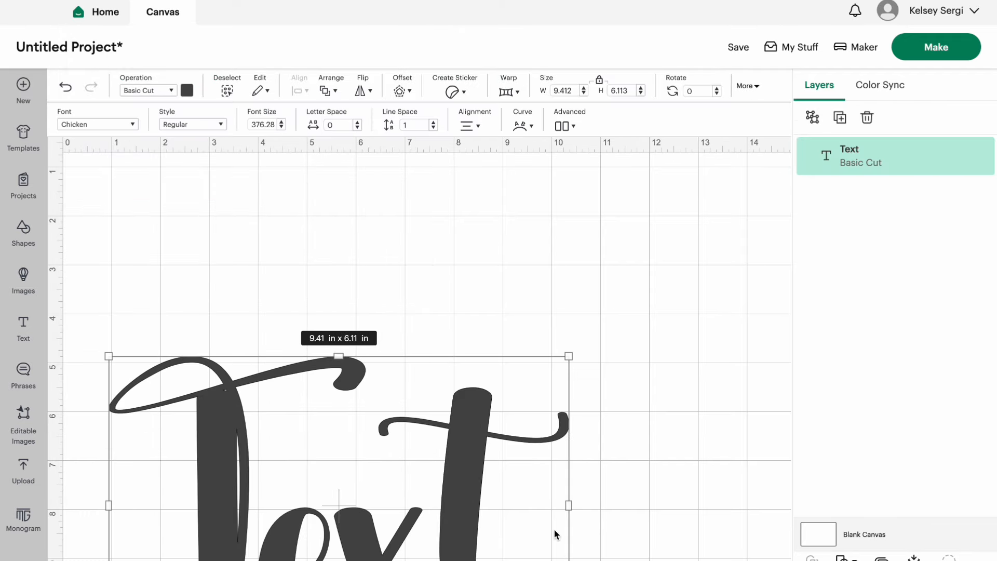
pyautogui.moveTo(468, 447); pyautogui.dragTo(513, 351)
pyautogui.click(680, 287)
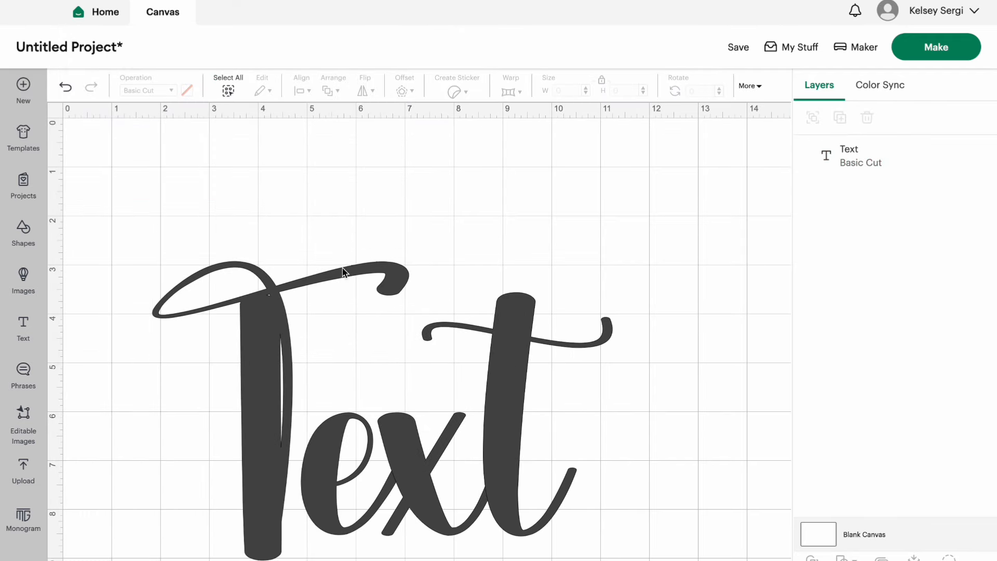
# Step: Look at the style options for the Chicken font and at the Cricut font list, and return to the text
pyautogui.click(240, 275)
pyautogui.click(189, 124)
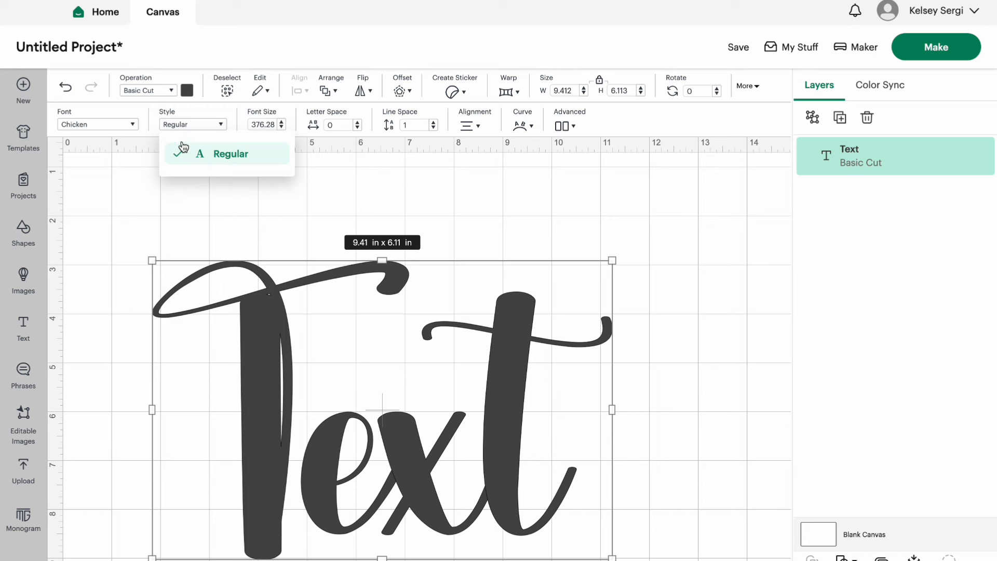
pyautogui.click(101, 121)
pyautogui.click(101, 120)
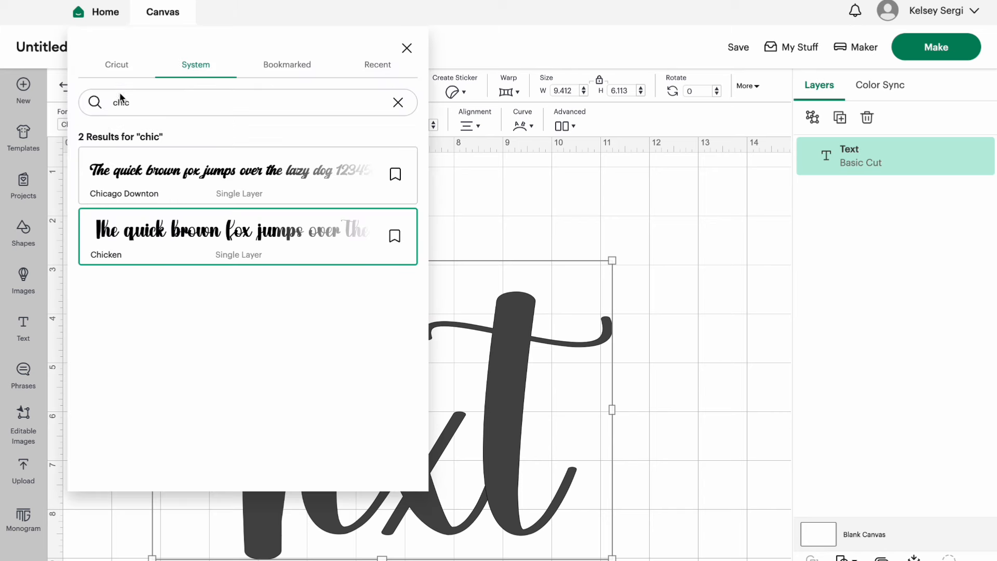
pyautogui.click(122, 72)
pyautogui.scroll(-1, 181, 387)
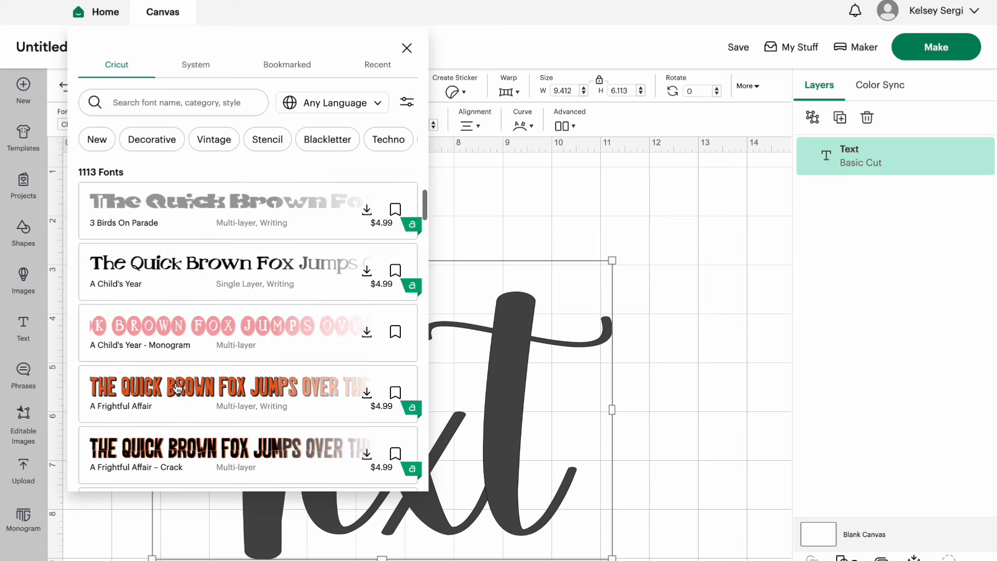
pyautogui.click(624, 280)
pyautogui.click(402, 356)
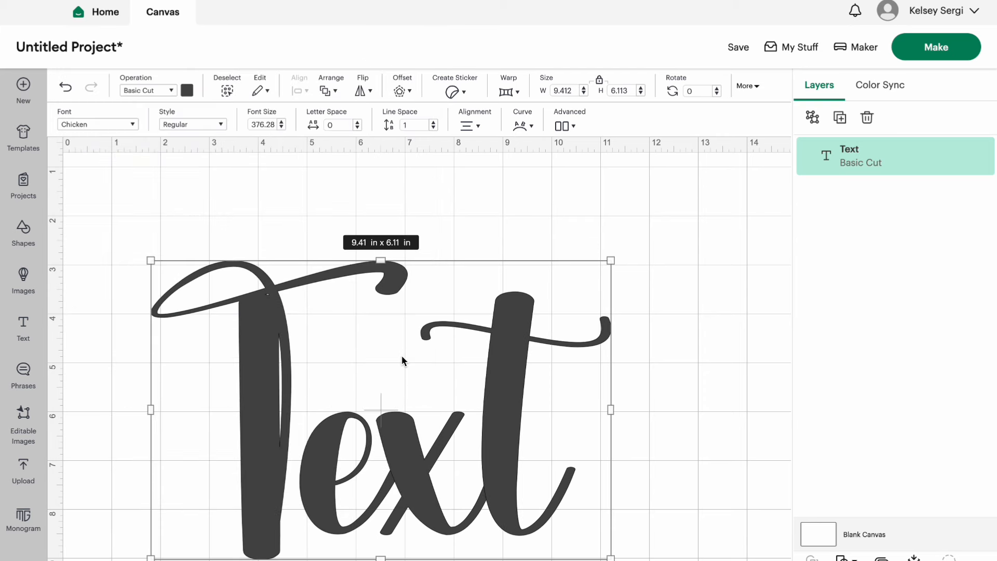
# Step: Set the text's font size to 30, and resize the text to a width of 2 in
pyautogui.click(270, 125)
pyautogui.write('43')
pyautogui.press('Return')
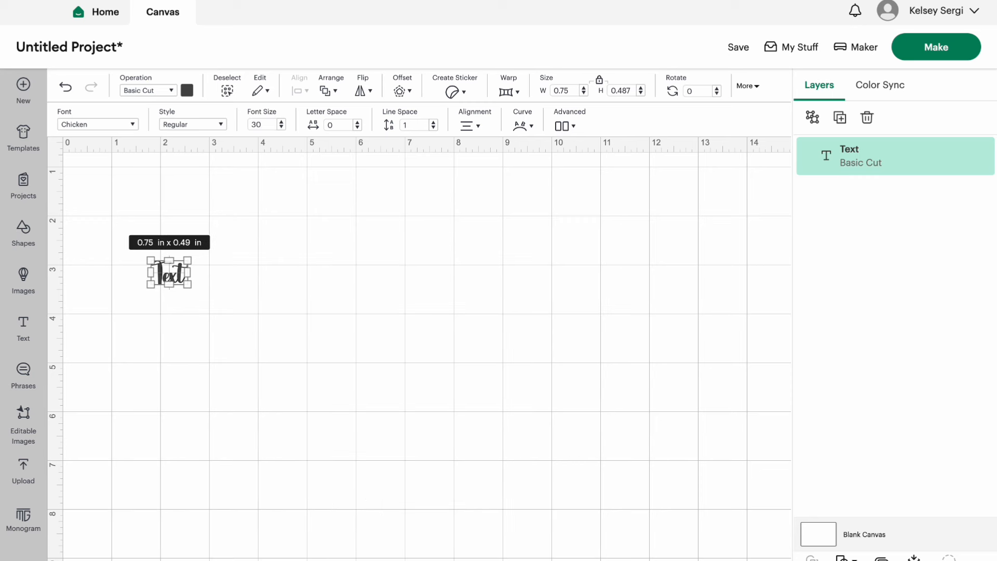
pyautogui.click(567, 91)
pyautogui.write('2')
pyautogui.press('Return')
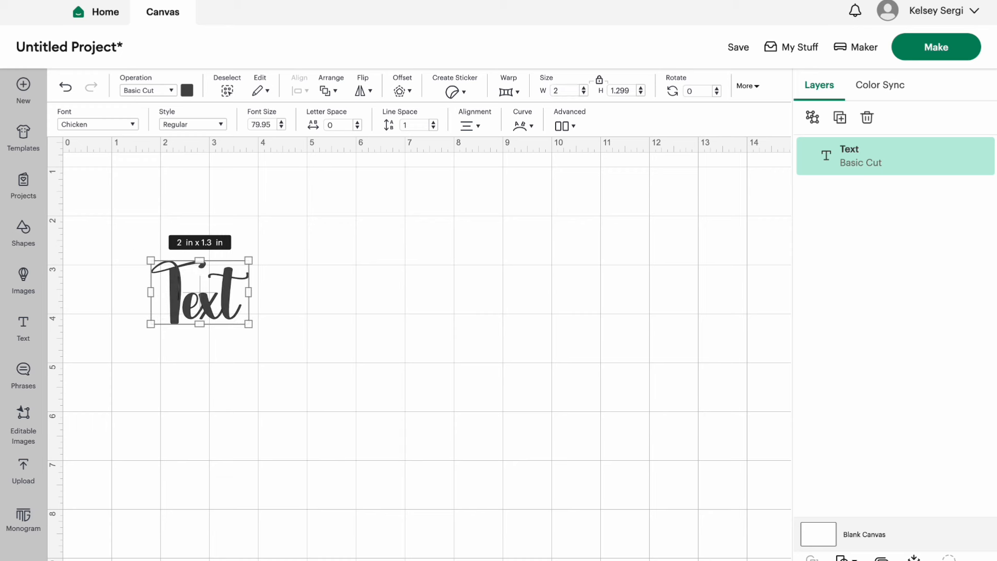
# Step: Try a letter space of 50 on the text and undo it
pyautogui.click(348, 125)
pyautogui.write('50')
pyautogui.press('Return')
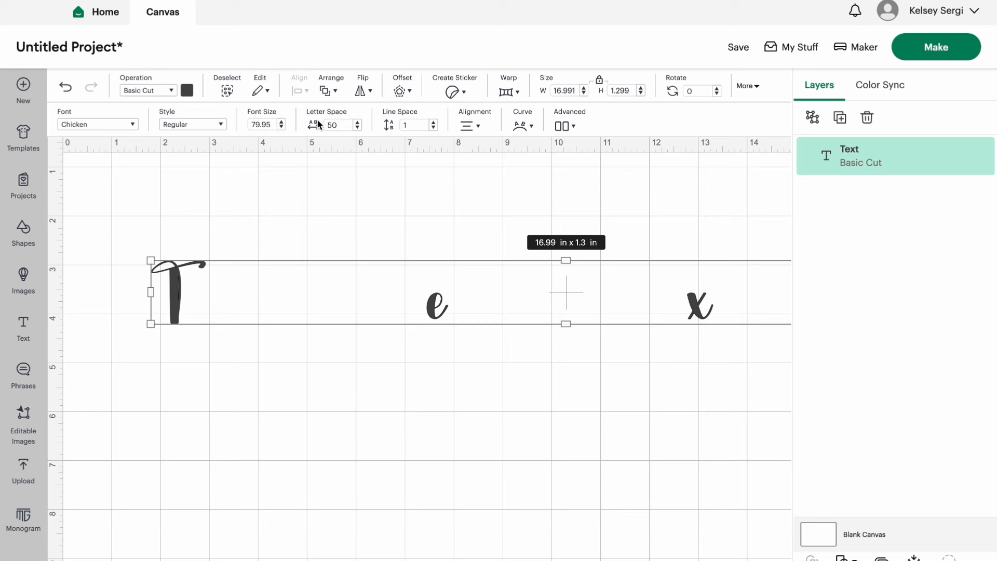
pyautogui.hotkey('ctrl', 'z')
pyautogui.click(158, 307)
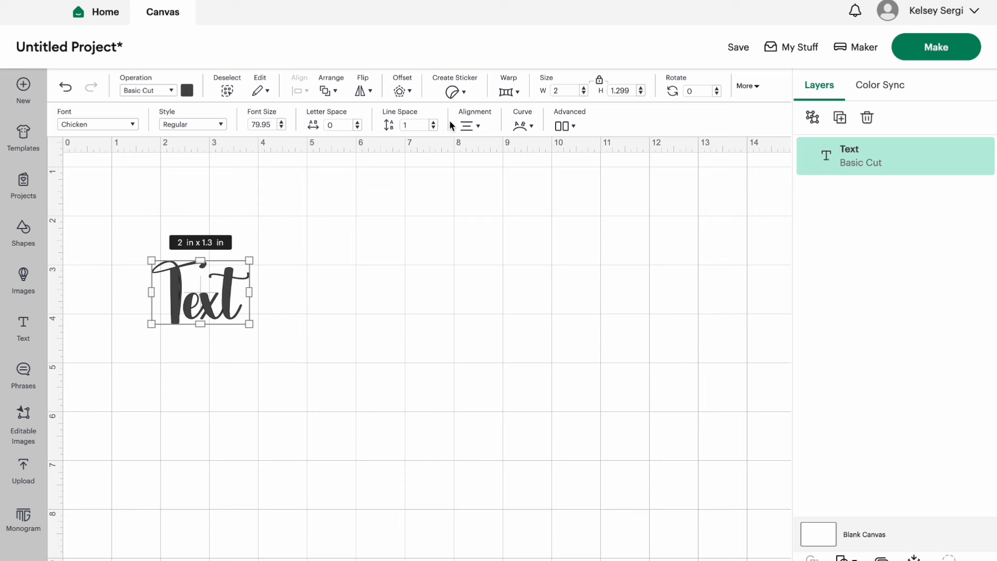
# Step: Edit the text to read "Text1" with "text2" on a second line
pyautogui.click(426, 129)
pyautogui.doubleClick(232, 289)
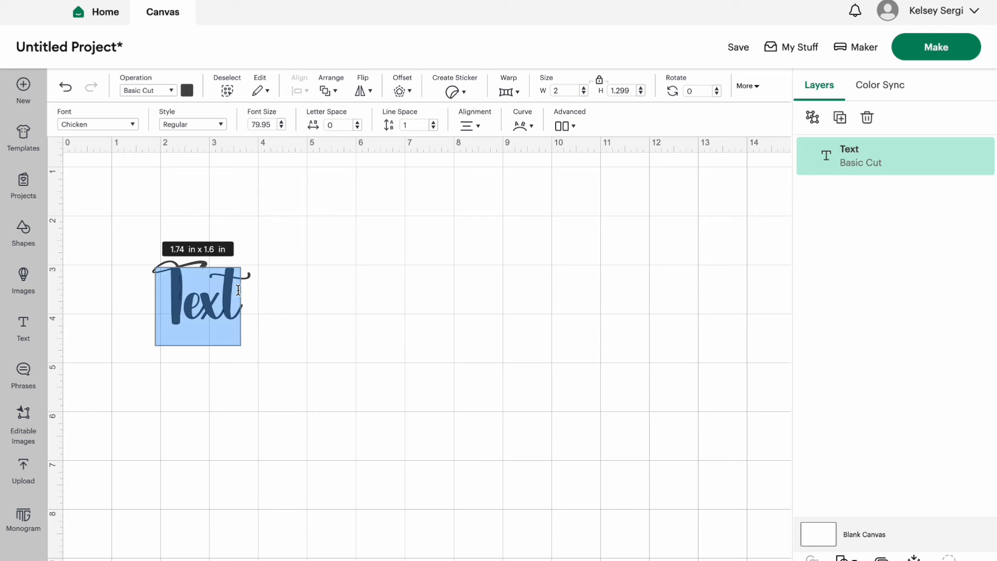
pyautogui.click(238, 290)
pyautogui.write('1')
pyautogui.press('Return')
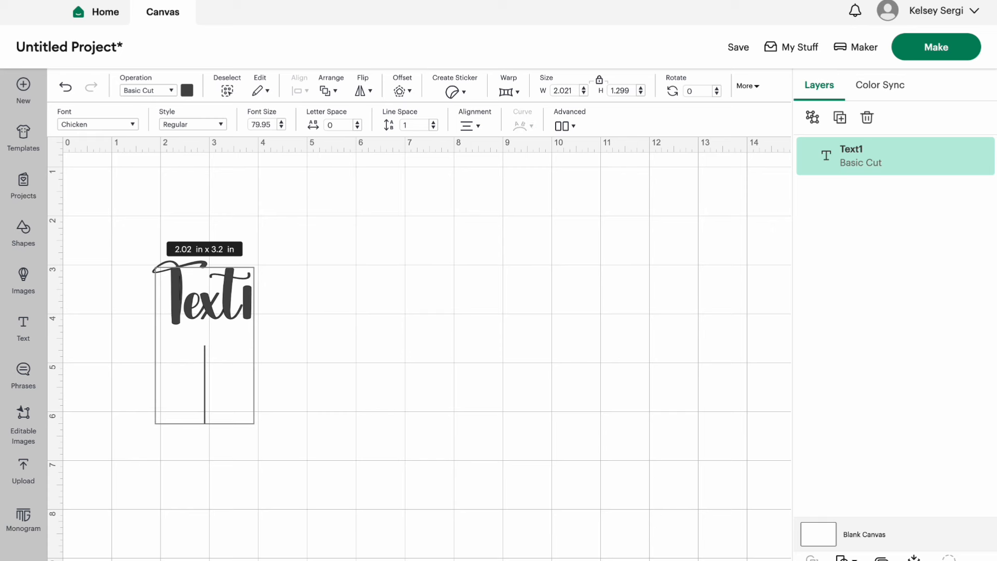
pyautogui.write('text2')
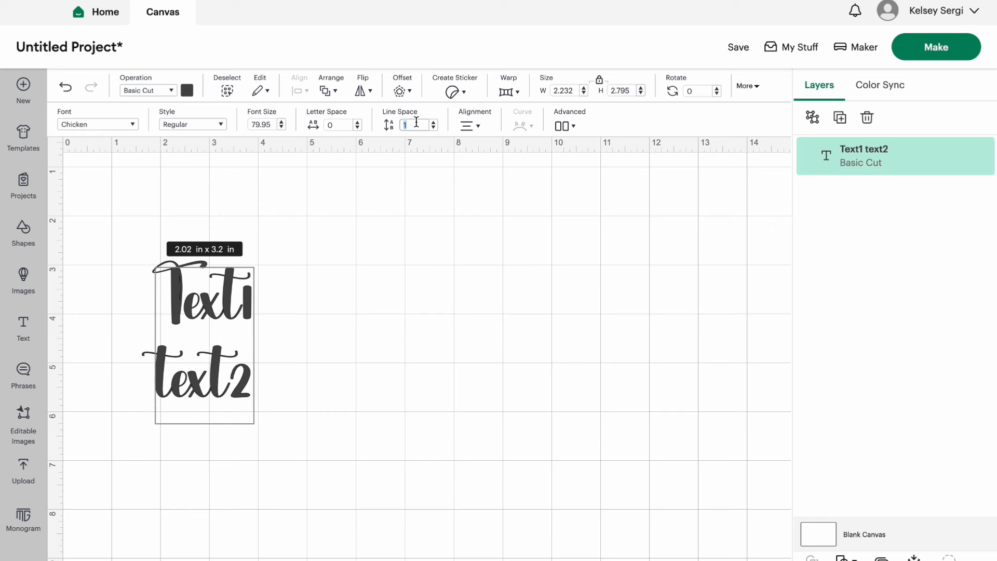
# Step: Try line space values of -5, -10 and 10 on the two-line text
pyautogui.write('-5')
pyautogui.press('Return')
pyautogui.press('BackSpace')
pyautogui.press('BackSpace')
pyautogui.write('-10')
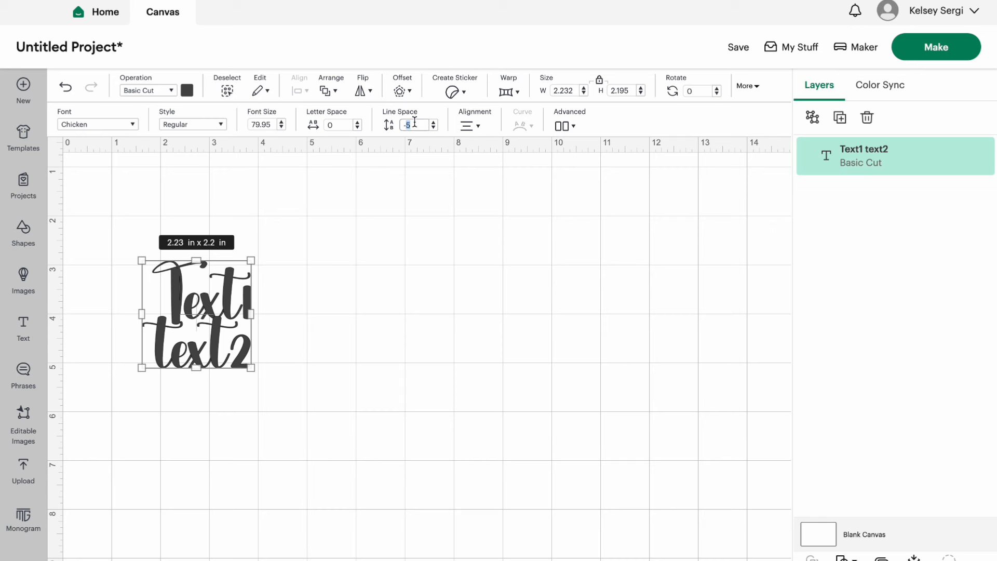
pyautogui.press('Return')
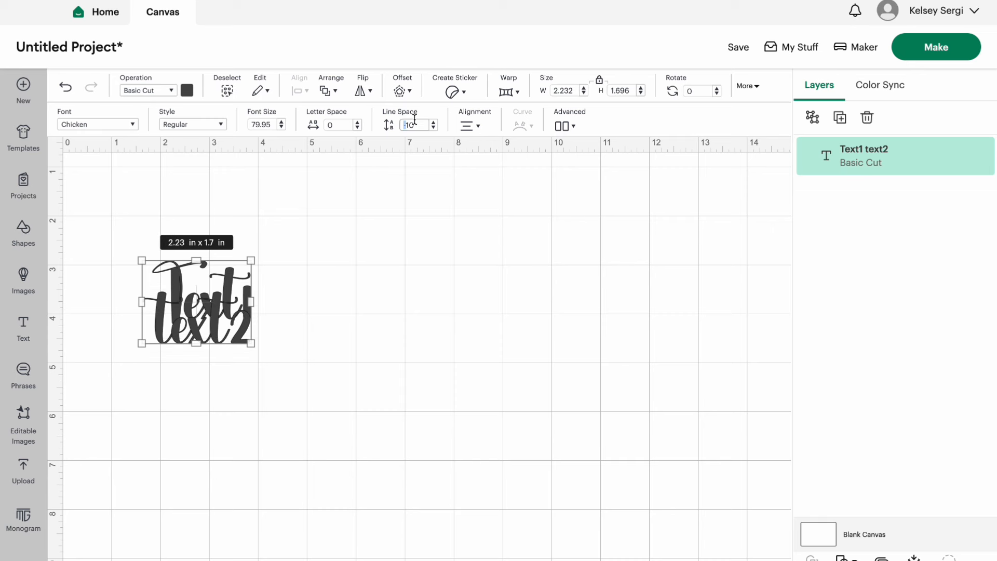
pyautogui.write('-10')
pyautogui.press('Return')
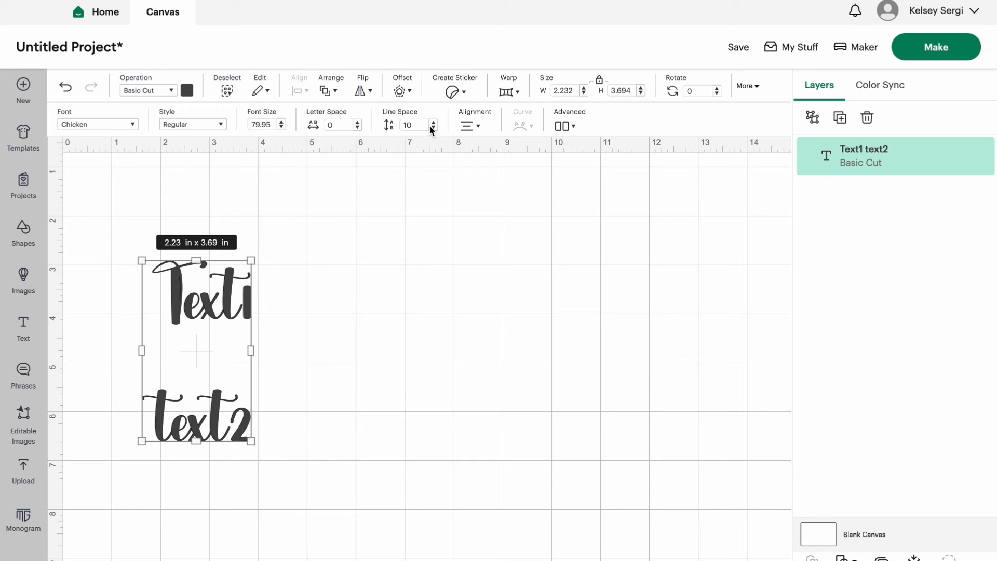
# Step: Undo the line space changes and the second line of text, and open the alignment options for the text
pyautogui.press('super+z')
pyautogui.press('super+z')
pyautogui.press('super+z')
pyautogui.press('super+z')
pyautogui.press('super+z')
pyautogui.press('super+z')
pyautogui.press('super+z')
pyautogui.press('super+z')
pyautogui.press('super+z')
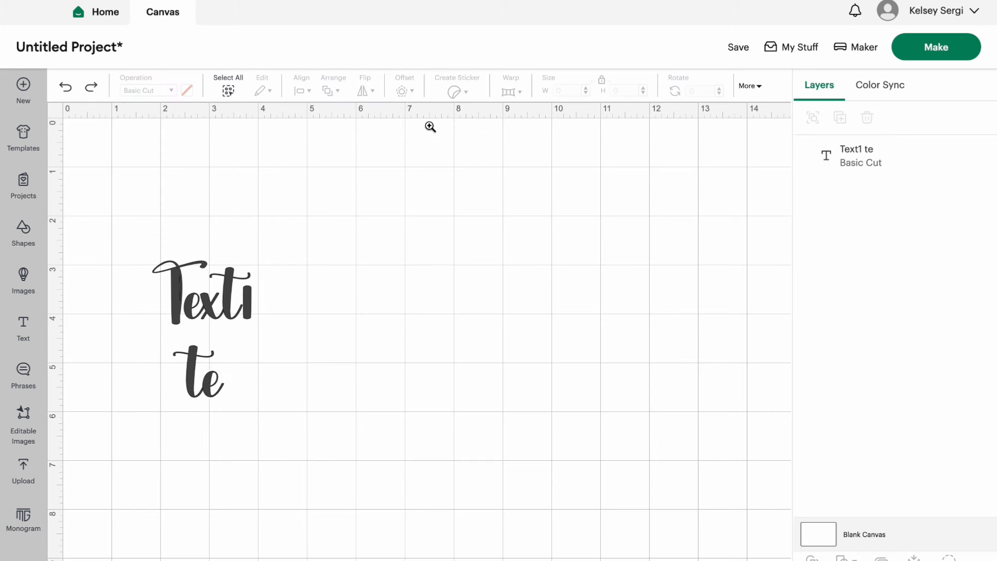
pyautogui.click(228, 302)
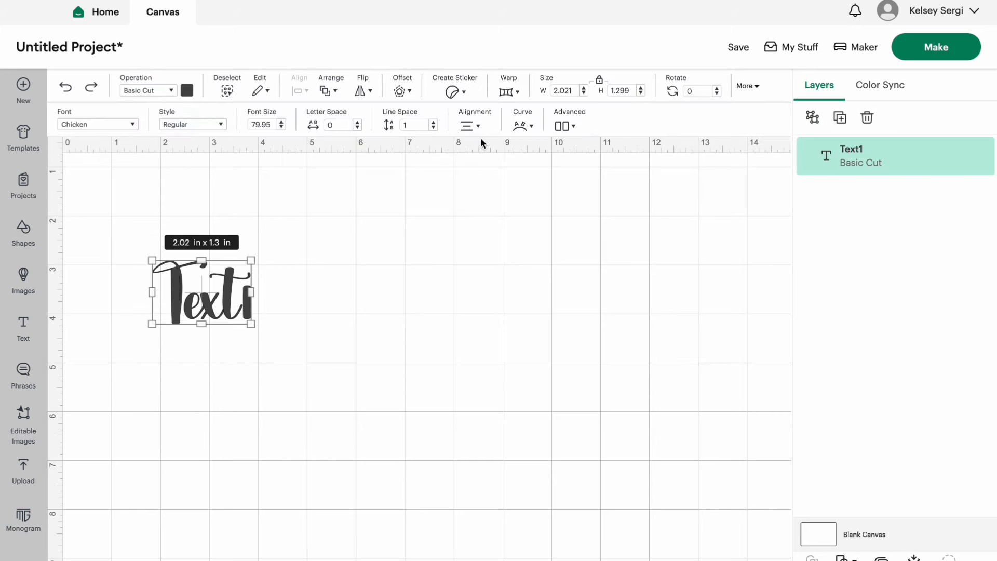
pyautogui.click(476, 130)
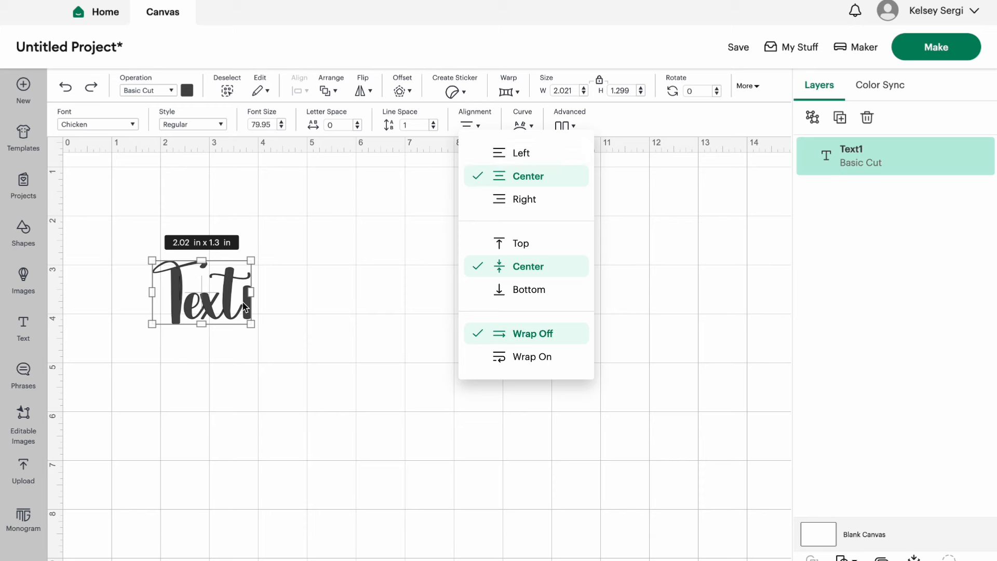
# Step: Redo the entry of the second line "text2" and reselect the text
pyautogui.press('super+shift+z')
pyautogui.press('super+shift+z')
pyautogui.press('super+shift+z')
pyautogui.press('super+shift+z')
pyautogui.press('super+shift+z')
pyautogui.press('super+shift+z')
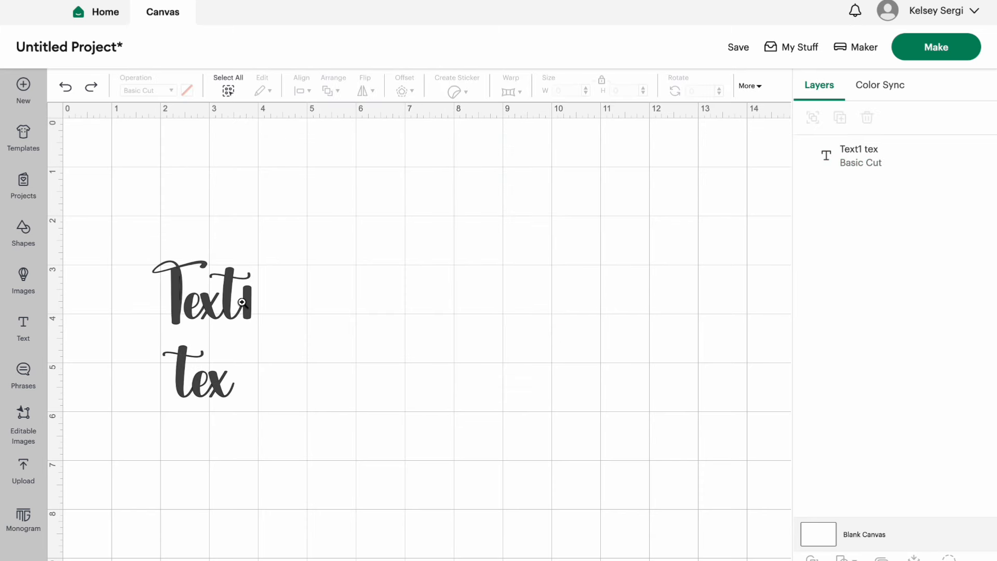
pyautogui.click(242, 303)
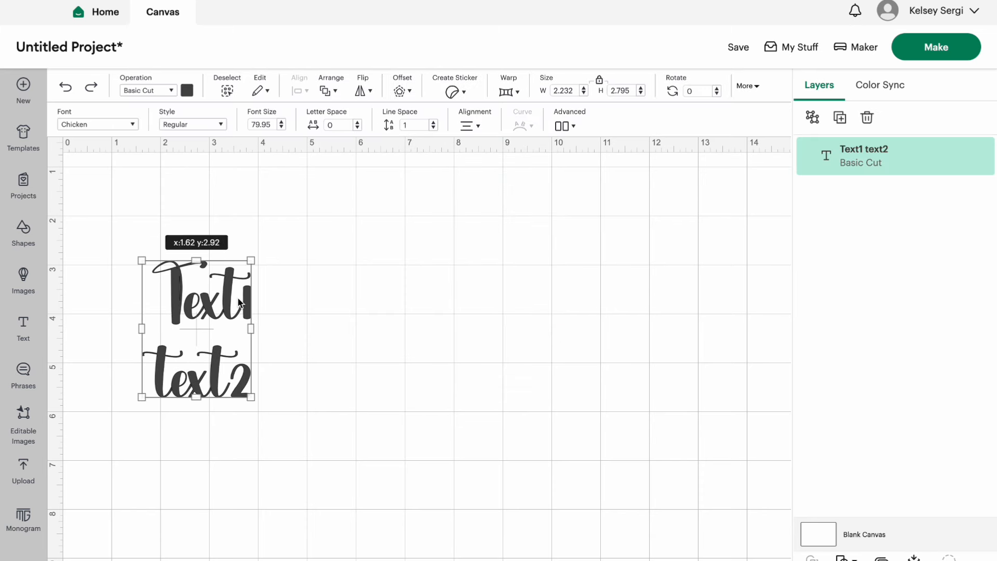
# Step: Try left alignment on the two-line text, and set its horizontal alignment to Right
pyautogui.click(472, 125)
pyautogui.click(537, 177)
pyautogui.click(474, 126)
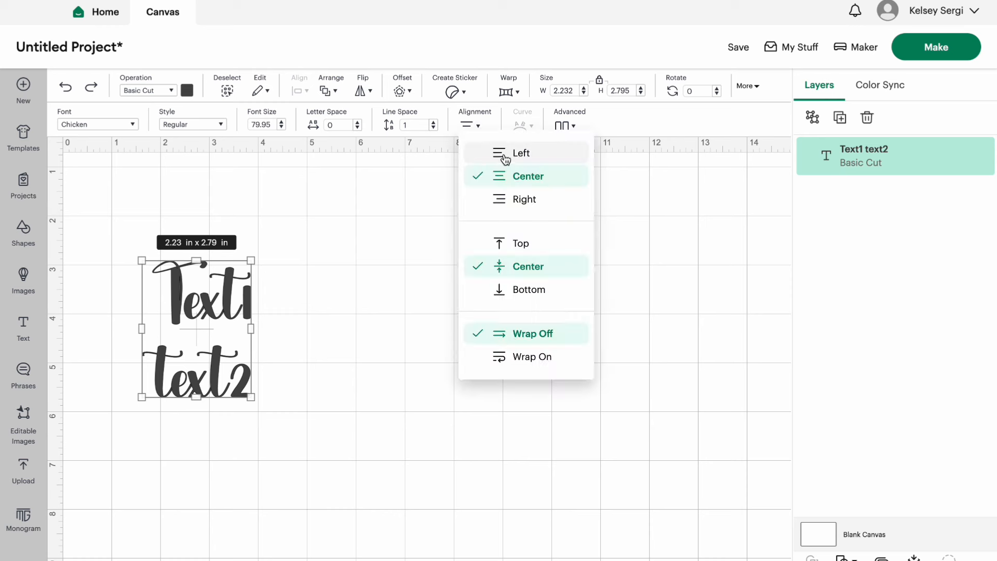
pyautogui.click(518, 152)
pyautogui.click(472, 129)
pyautogui.click(497, 199)
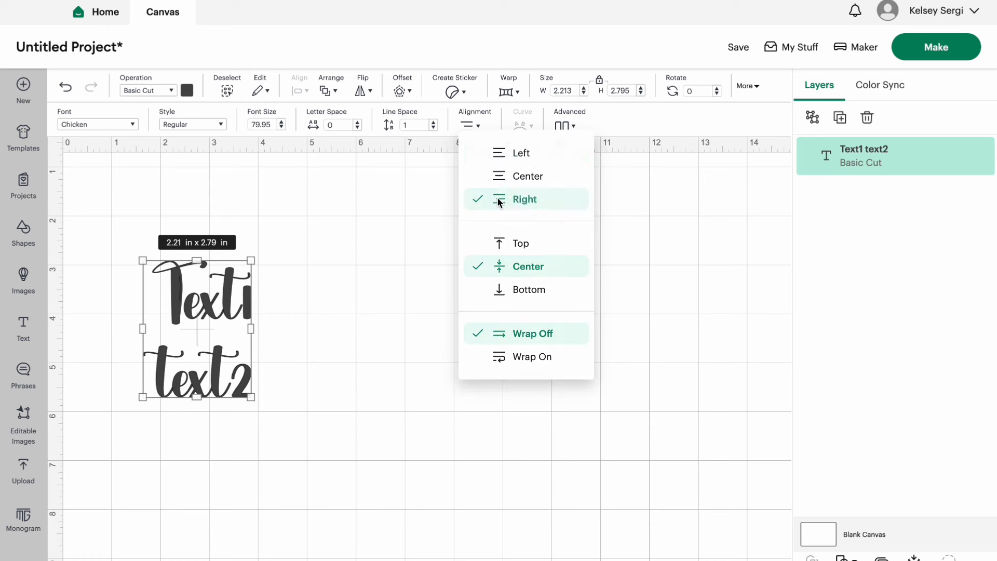
# Step: Try Bottom as the vertical alignment of the two-line text and return it to Center
pyautogui.click(472, 126)
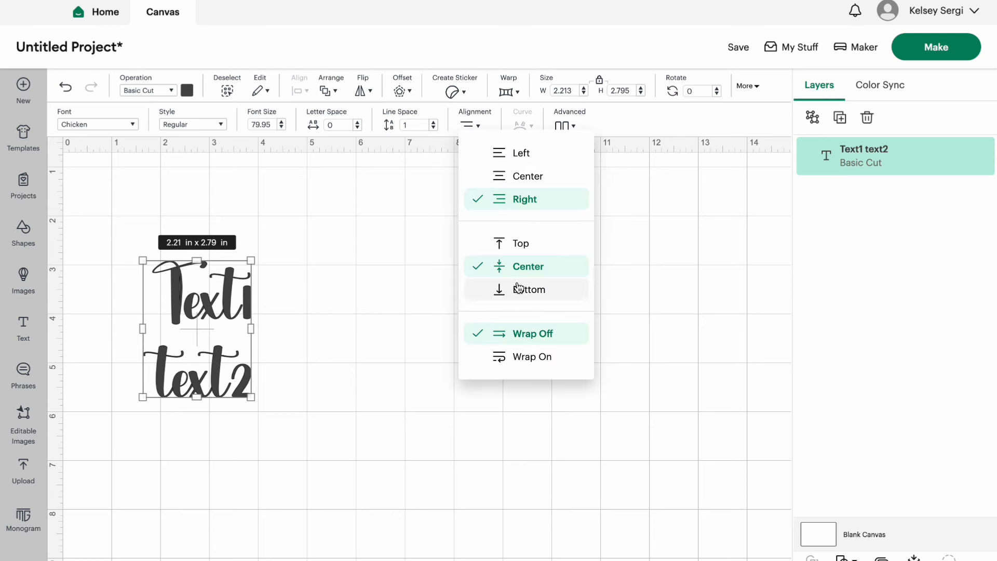
pyautogui.click(516, 286)
pyautogui.click(472, 126)
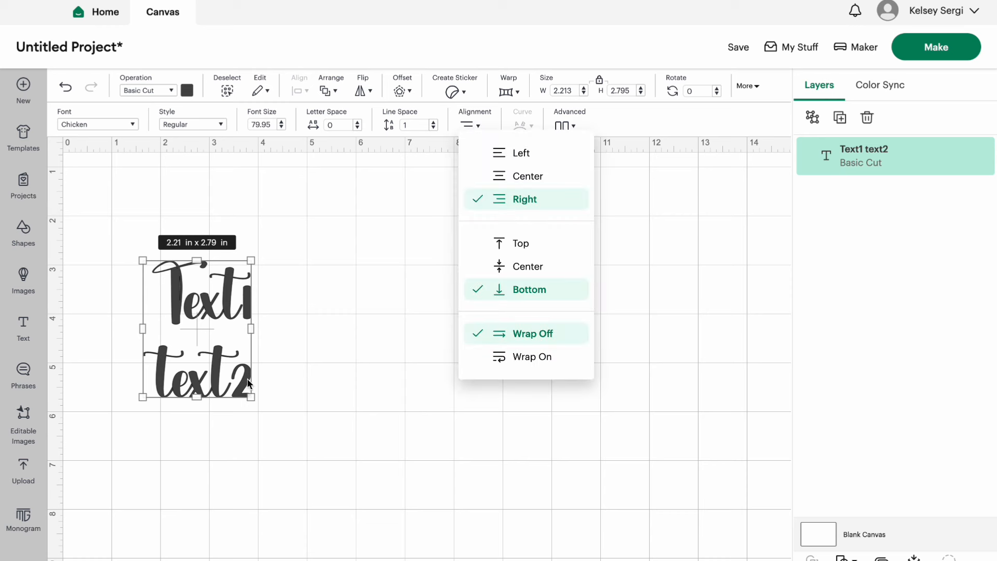
pyautogui.click(522, 271)
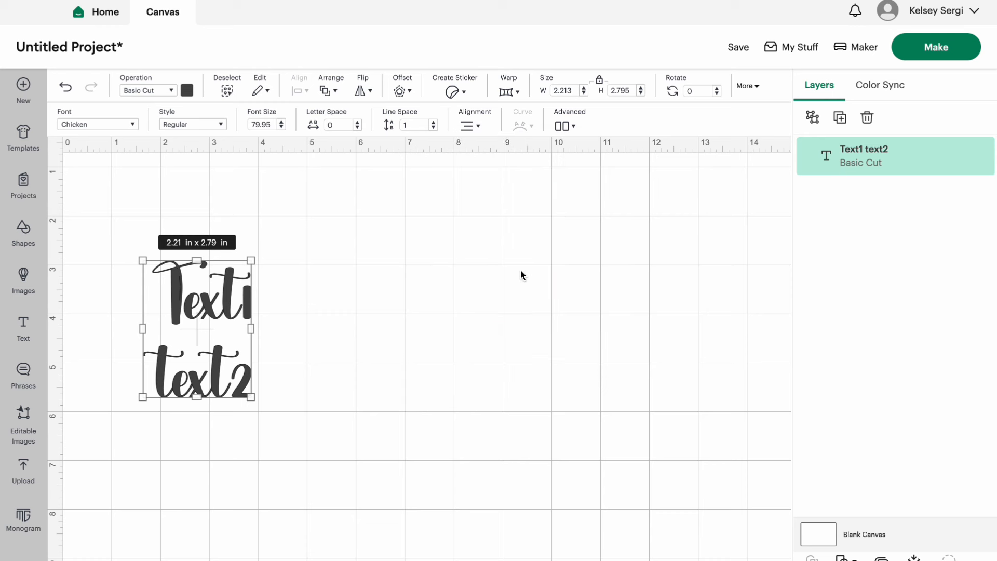
# Step: Delete the second line "text2" so the text object contains only "Text1"
pyautogui.doubleClick(201, 335)
pyautogui.doubleClick(200, 359)
pyautogui.press('BackSpace')
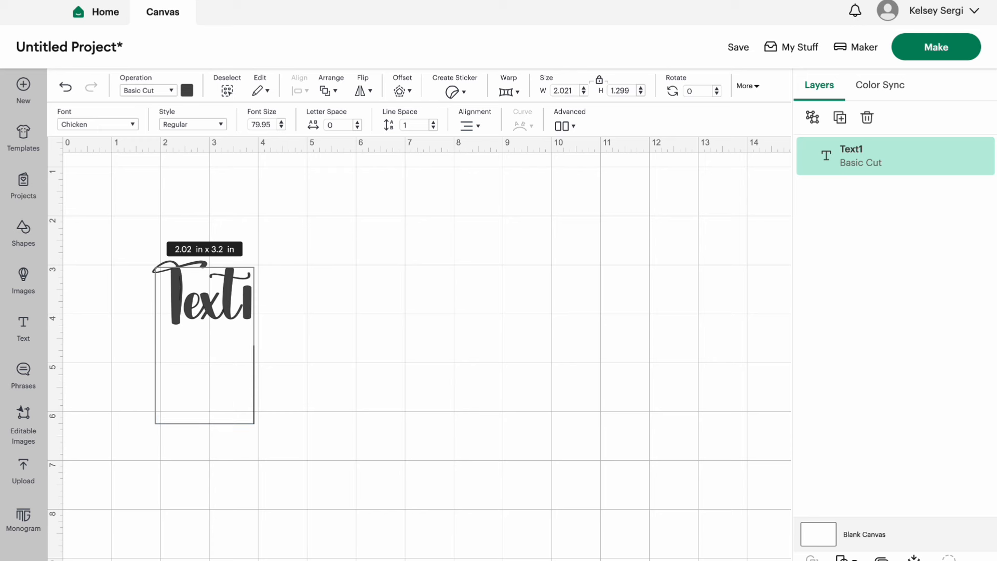
pyautogui.press('BackSpace')
# Step: Look at the Curve setting for the single-line text, close it and reselect the text
pyautogui.click(523, 126)
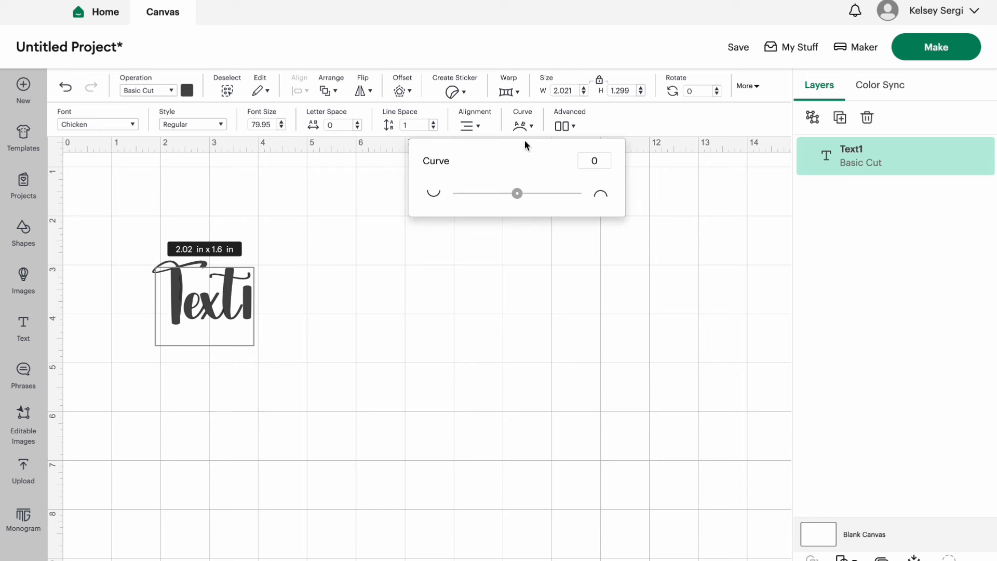
pyautogui.moveTo(517, 193)
pyautogui.mouseDown()
pyautogui.moveTo(548, 195)
pyautogui.moveTo(485, 205)
pyautogui.moveTo(519, 202)
pyautogui.mouseUp()
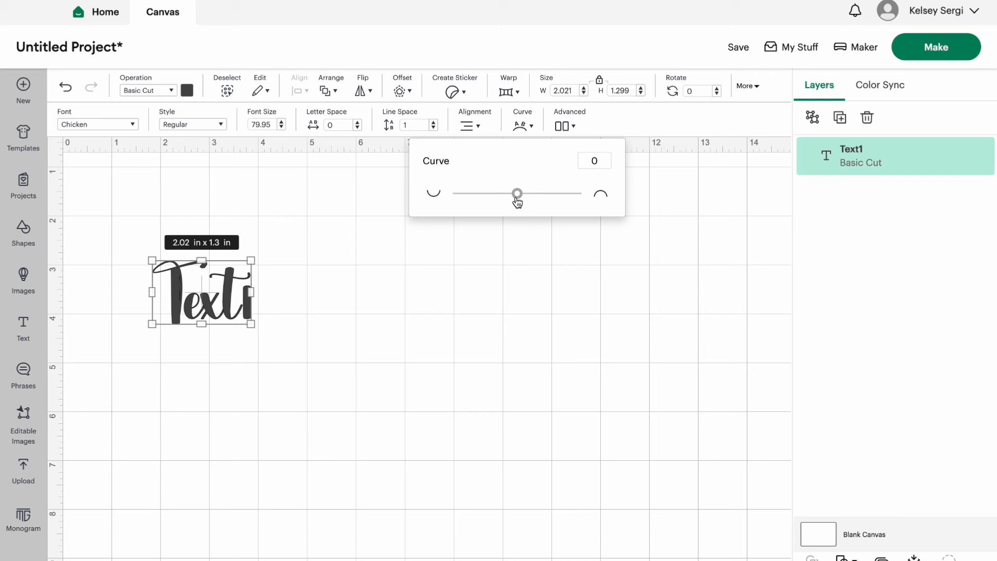
pyautogui.click(489, 298)
pyautogui.click(236, 312)
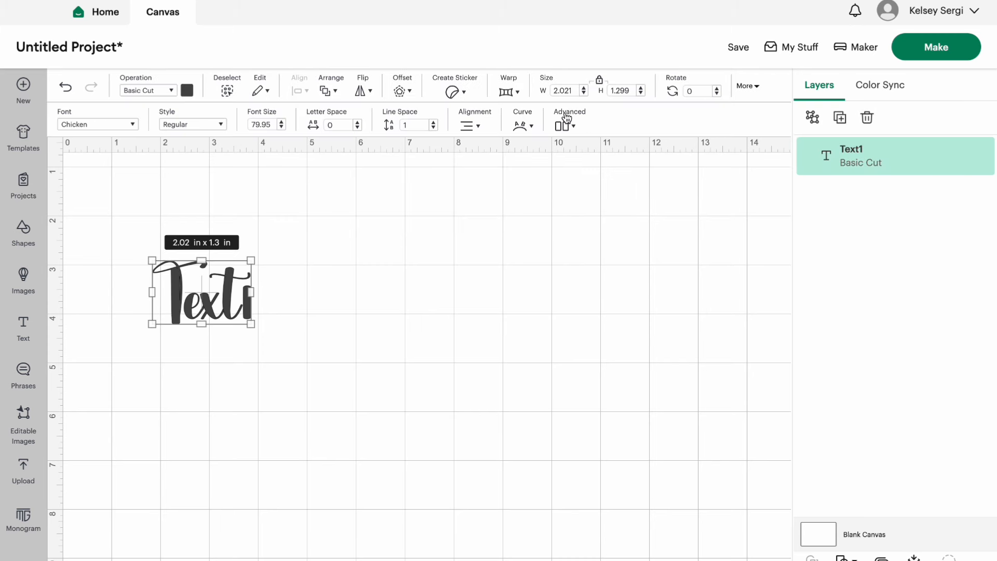
# Step: Ungroup the "Text1" text object to individual letters and clear the selection
pyautogui.click(565, 125)
pyautogui.click(240, 312)
pyautogui.click(576, 127)
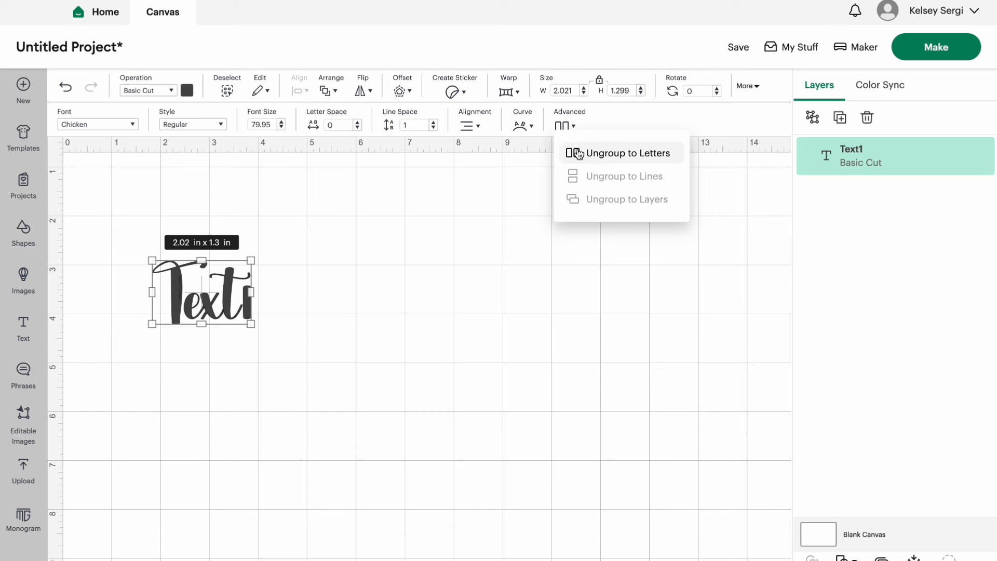
pyautogui.click(571, 151)
pyautogui.click(298, 305)
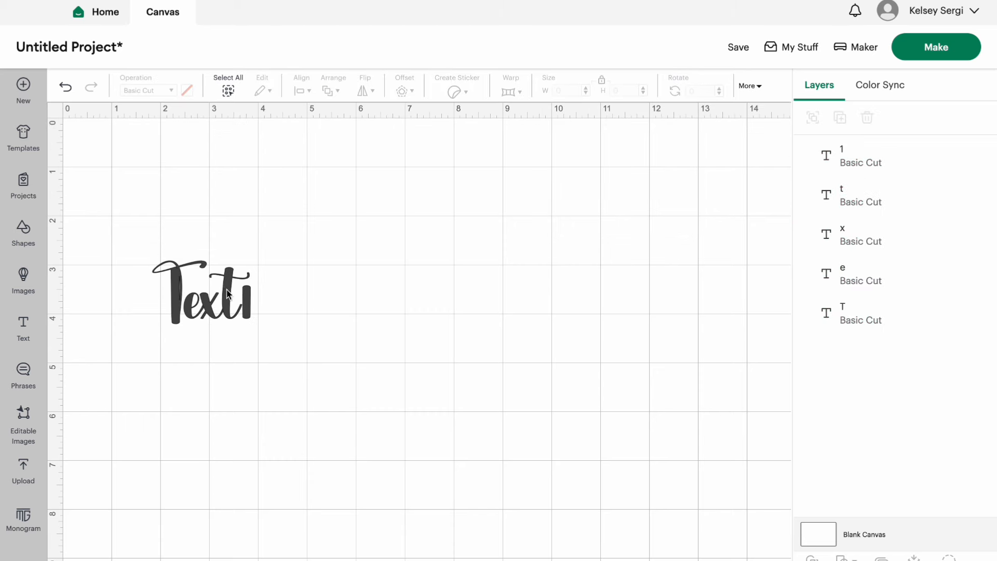
# Step: Try moving the letters "t" and "1" away from the word, and undo both moves
pyautogui.moveTo(229, 295); pyautogui.dragTo(283, 210)
pyautogui.moveTo(246, 303); pyautogui.dragTo(323, 377)
pyautogui.hotkey('ctrl', 'z')
pyautogui.hotkey('ctrl', 'z')
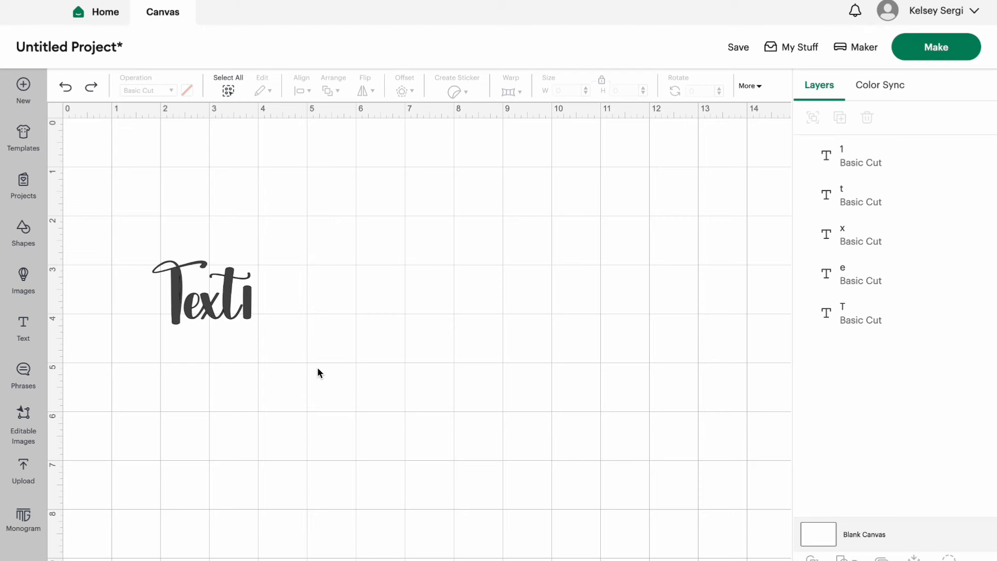
pyautogui.click(210, 305)
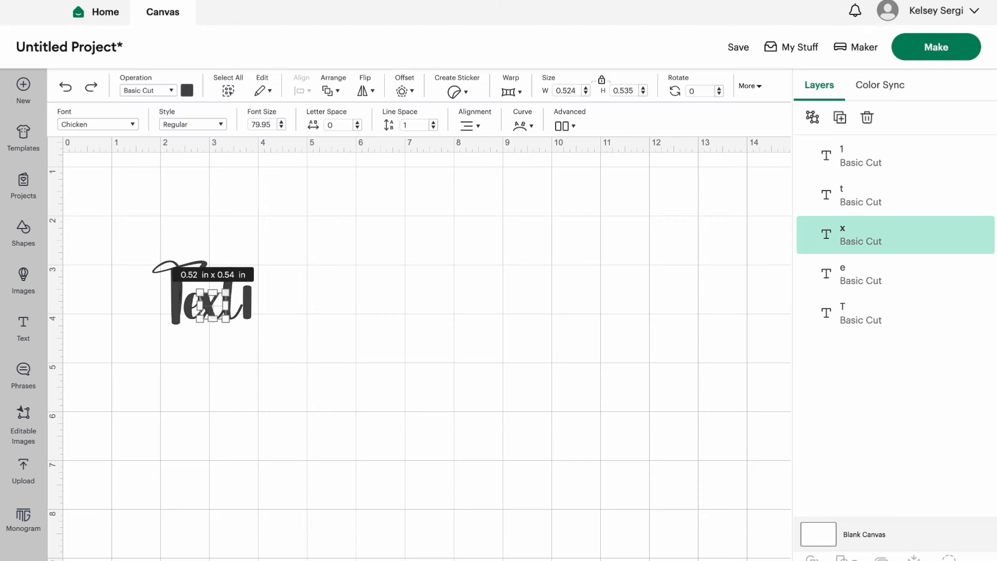
# Step: Undo the ungrouping to letters and the deletion of "text2", and select the two-line text
pyautogui.hotkey('ctrl', 'z')
pyautogui.hotkey('ctrl', 'z')
pyautogui.hotkey('ctrl', 'z')
pyautogui.hotkey('ctrl', 'z')
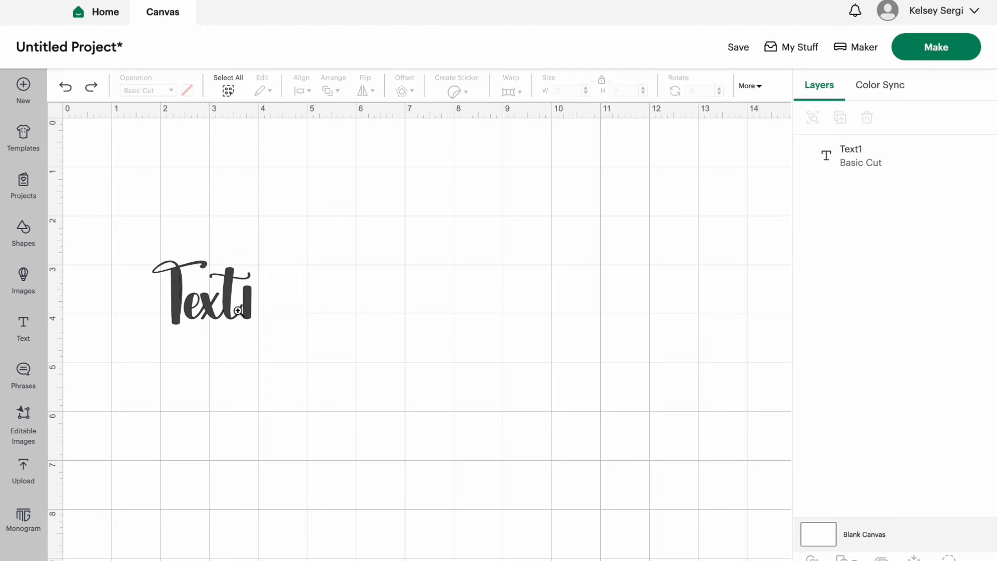
pyautogui.hotkey('ctrl', 'z')
pyautogui.click(233, 333)
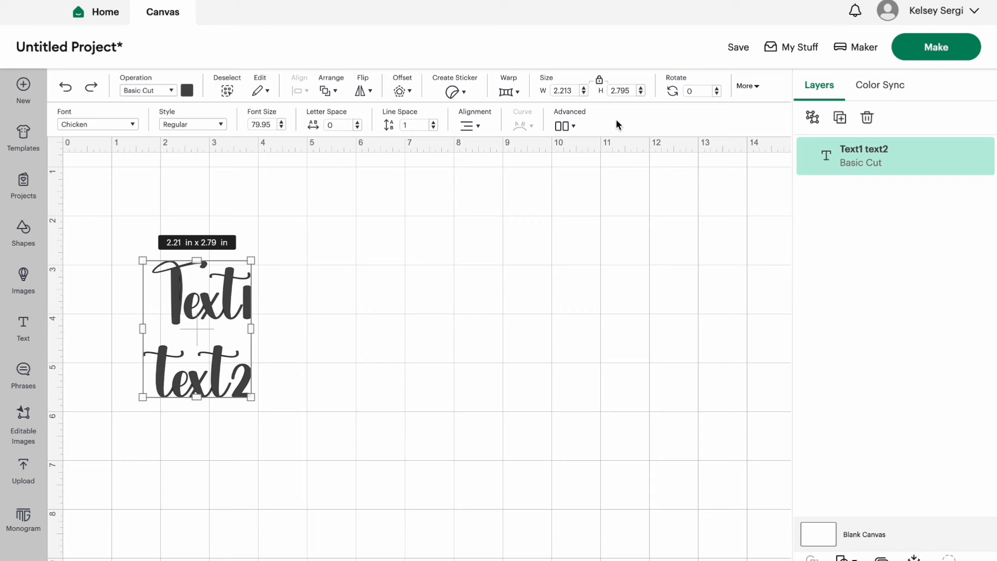
# Step: Move the two-line text object about 3.5 in to the right and slightly up on the canvas
pyautogui.click(582, 125)
pyautogui.click(591, 175)
pyautogui.moveTo(226, 391); pyautogui.dragTo(397, 369)
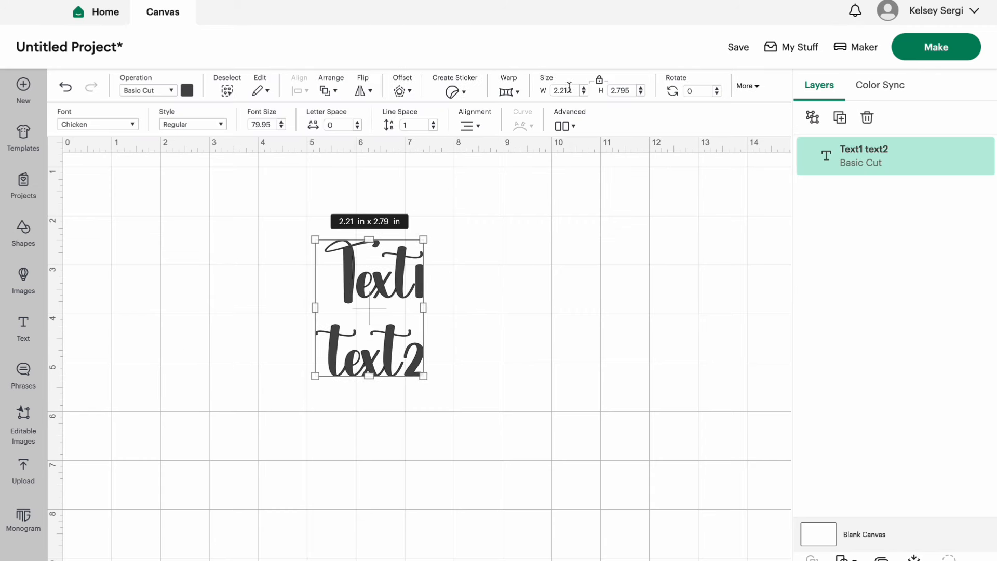
# Step: Try ungrouping the two-line text to lines and shifting "text2" slightly right, and undo both changes
pyautogui.click(573, 126)
pyautogui.click(587, 176)
pyautogui.click(360, 364)
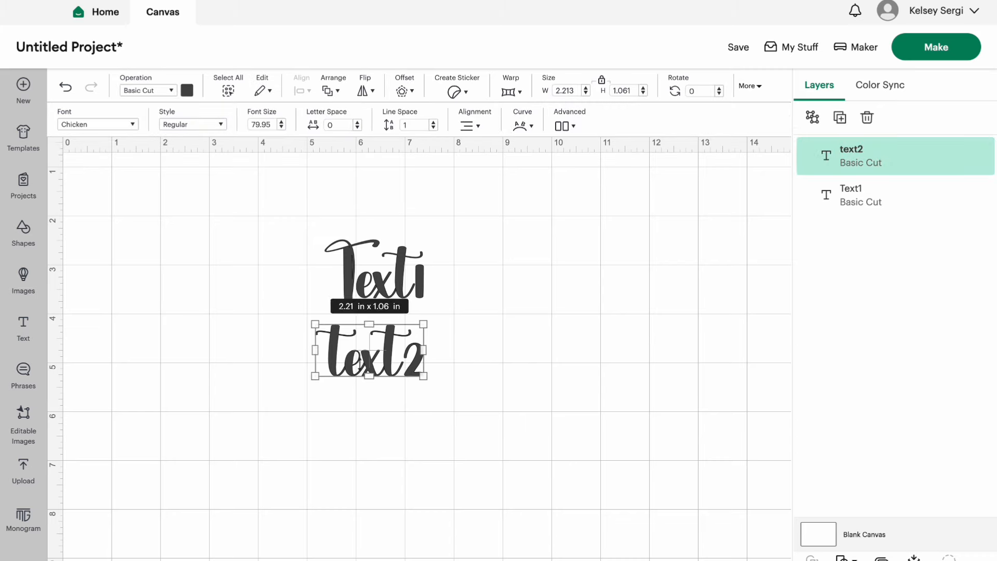
pyautogui.moveTo(358, 367)
pyautogui.mouseDown()
pyautogui.moveTo(268, 423)
pyautogui.moveTo(374, 367)
pyautogui.mouseUp()
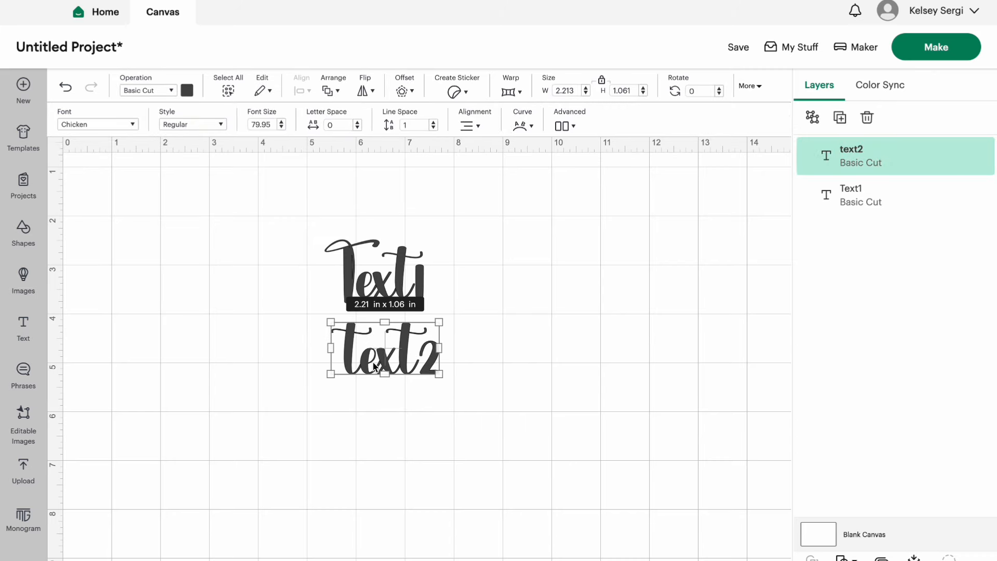
pyautogui.hotkey('ctrl', 'z')
pyautogui.hotkey('ctrl', 'z')
pyautogui.click(371, 348)
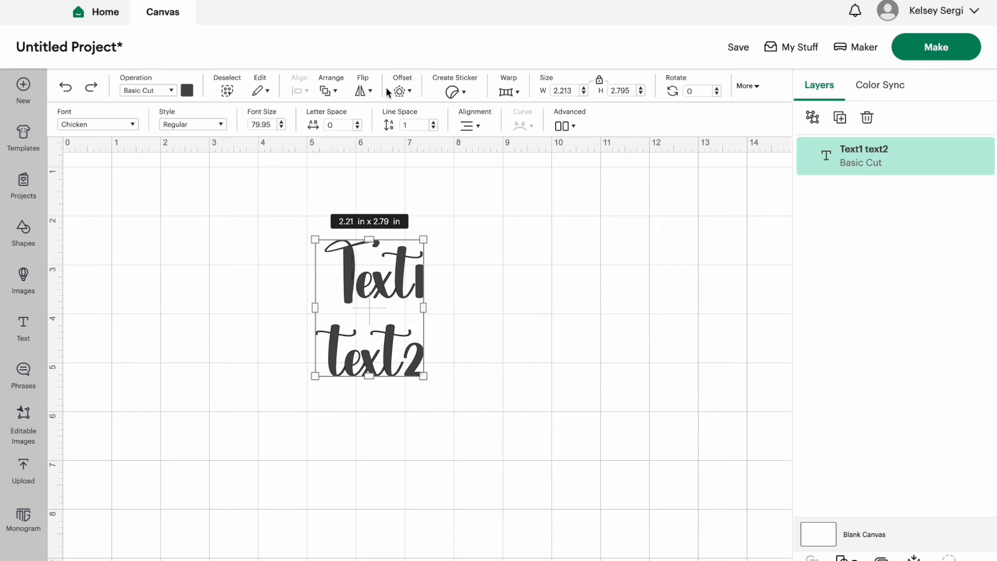
# Step: Try the Wavy and Perforate cut operations on the two-line text, and set its operation to Pen
pyautogui.click(155, 91)
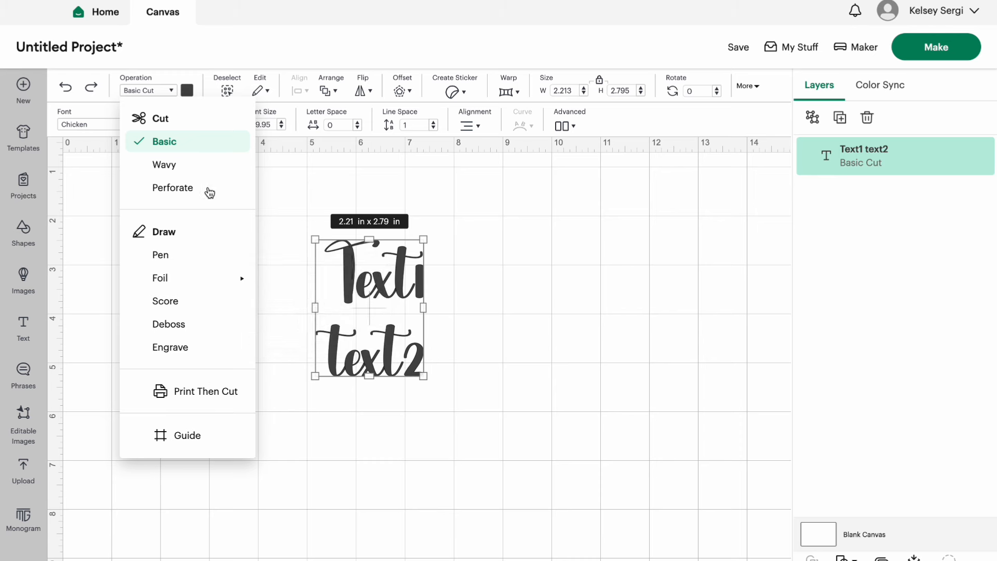
pyautogui.moveTo(187, 280)
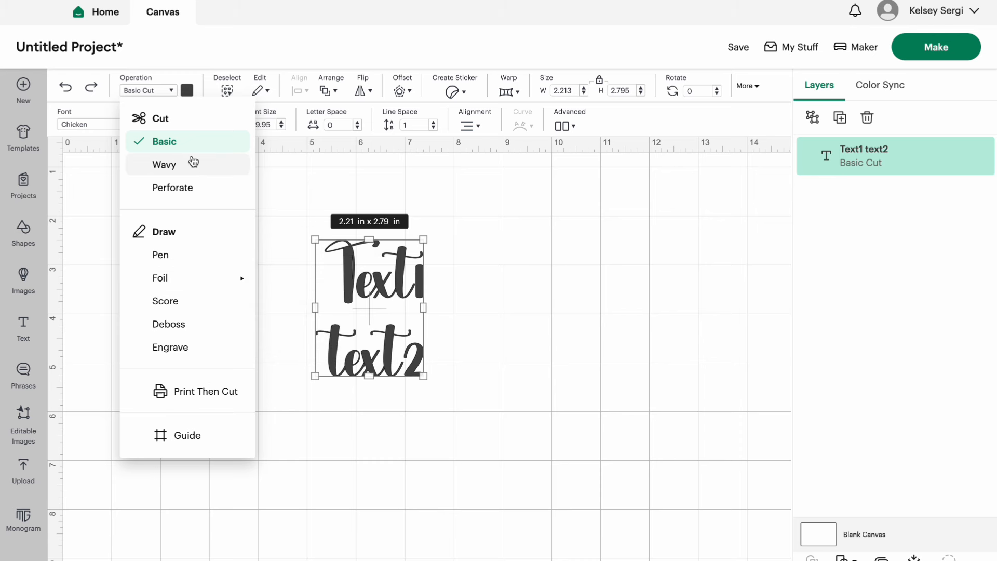
pyautogui.click(187, 173)
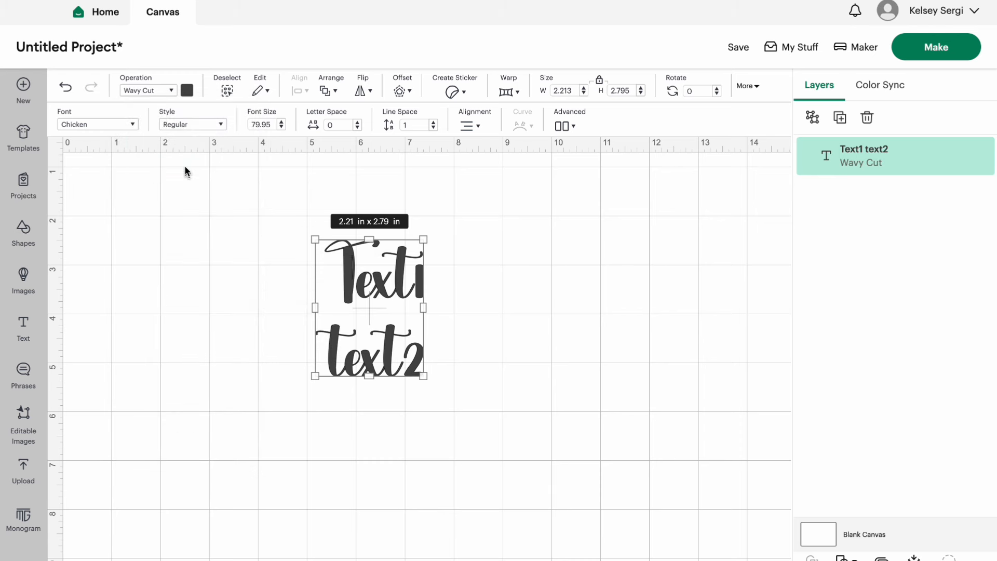
pyautogui.click(165, 96)
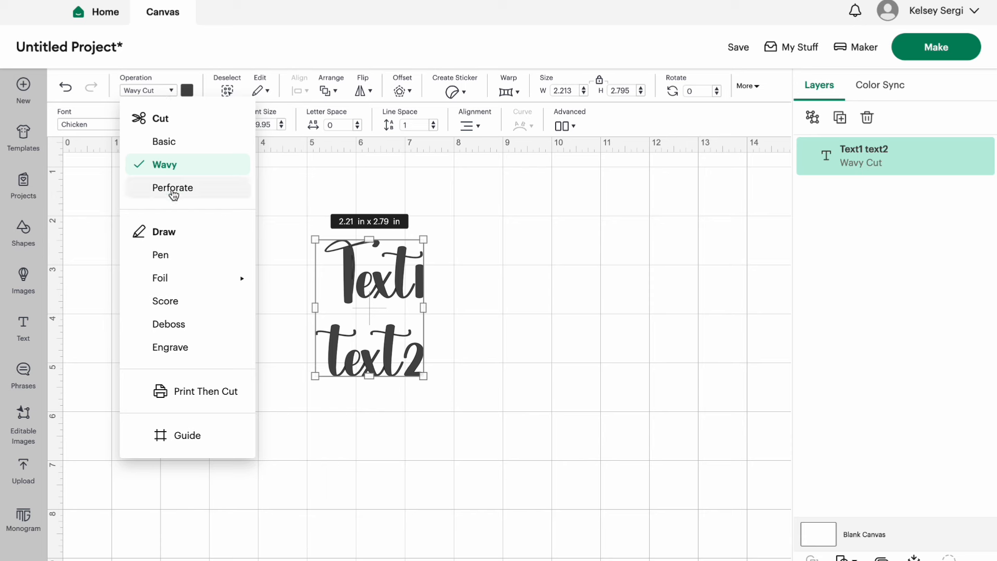
pyautogui.click(172, 191)
pyautogui.click(166, 94)
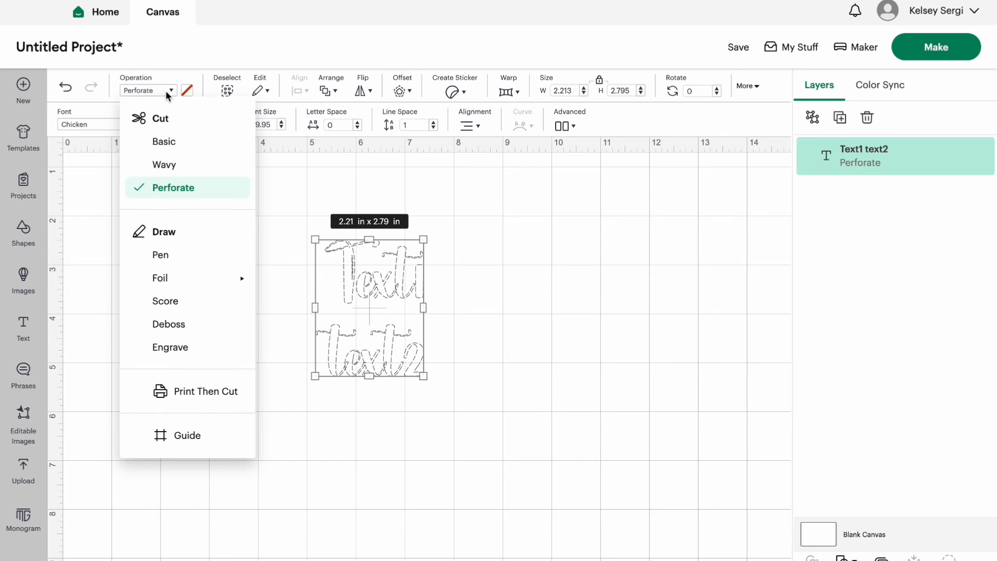
pyautogui.click(175, 262)
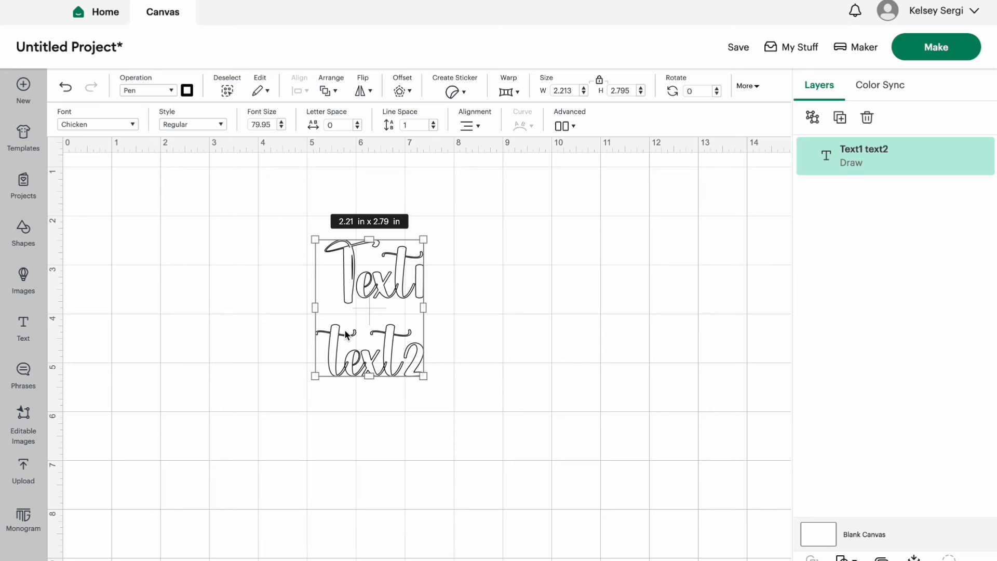
# Step: Browse the Cricut font categories for the two-line text and filter the fonts by Writing
pyautogui.click(93, 128)
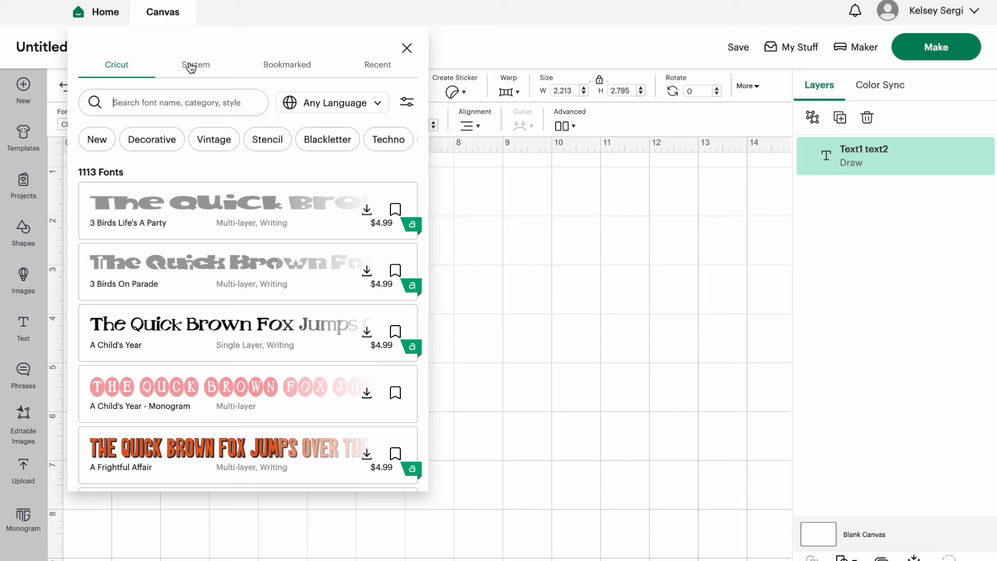
pyautogui.click(208, 69)
pyautogui.click(120, 65)
pyautogui.click(405, 140)
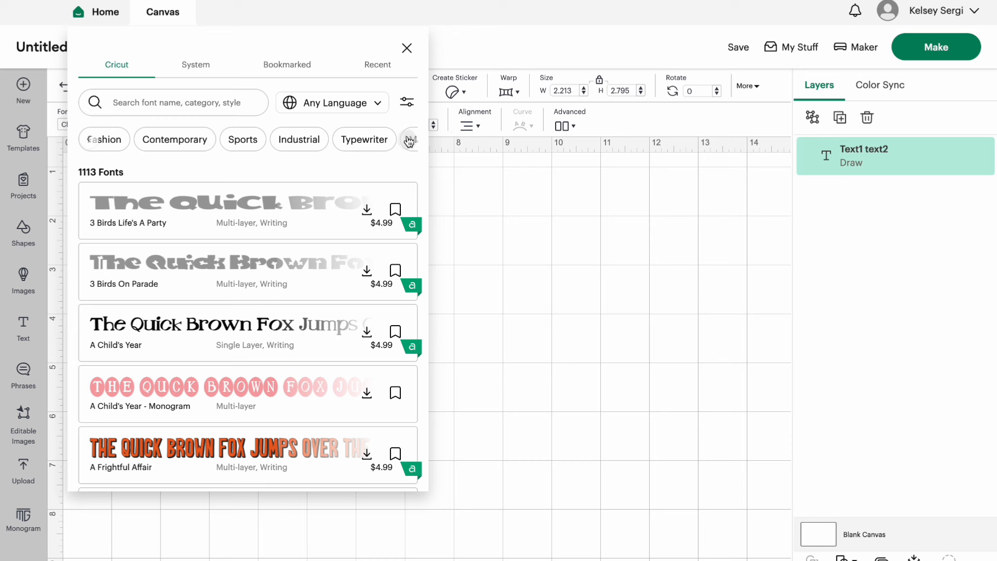
pyautogui.click(409, 142)
pyautogui.click(407, 102)
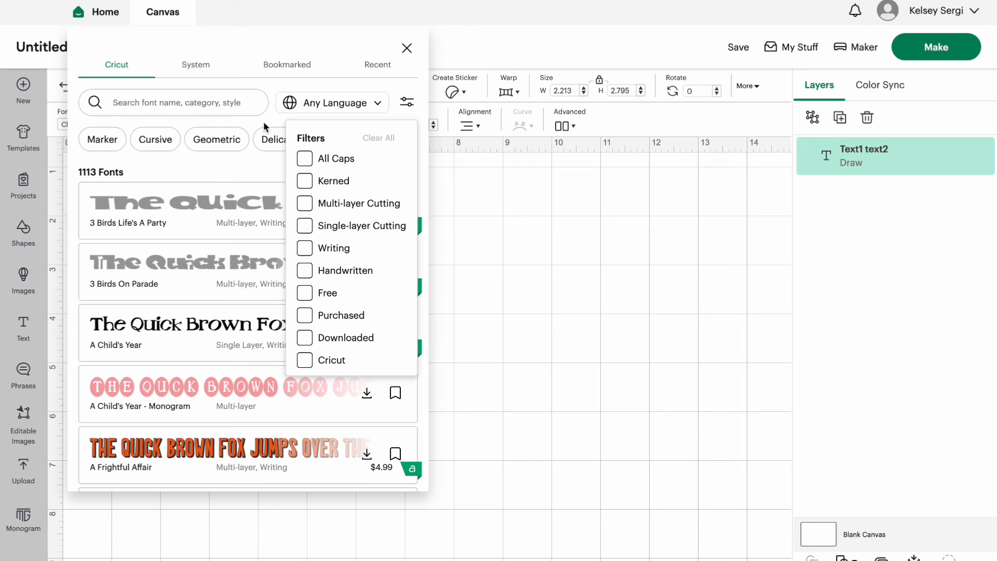
pyautogui.click(302, 253)
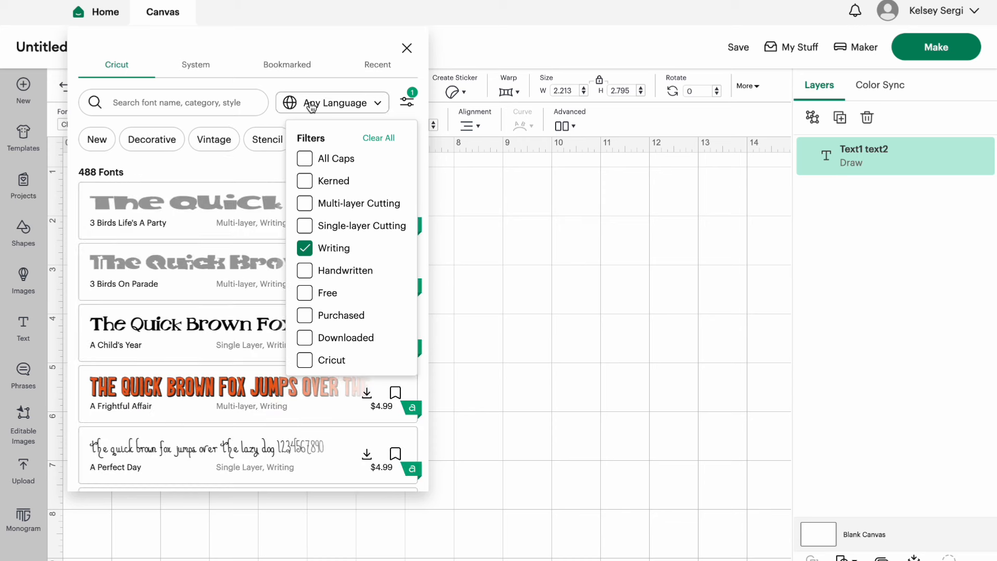
pyautogui.click(164, 165)
# Step: Apply the Adalaide writing font to the two-line text and reselect the text
pyautogui.scroll(-2, 175, 404)
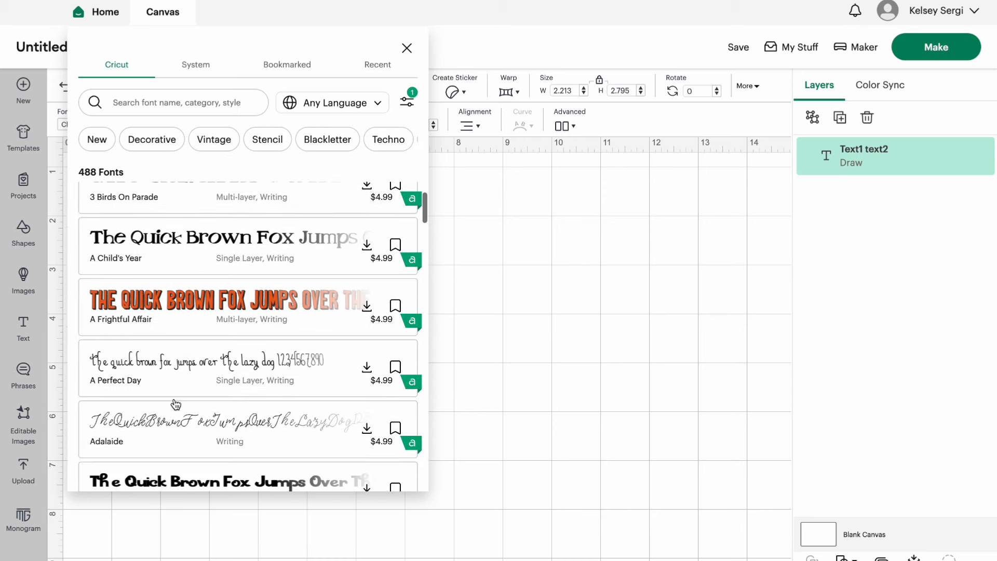
pyautogui.scroll(-1, 173, 398)
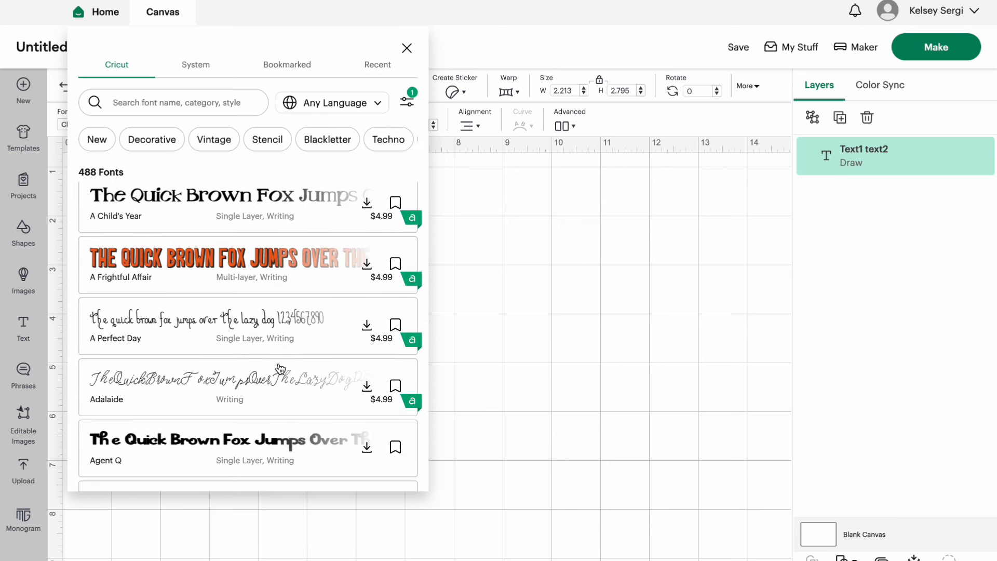
pyautogui.click(255, 403)
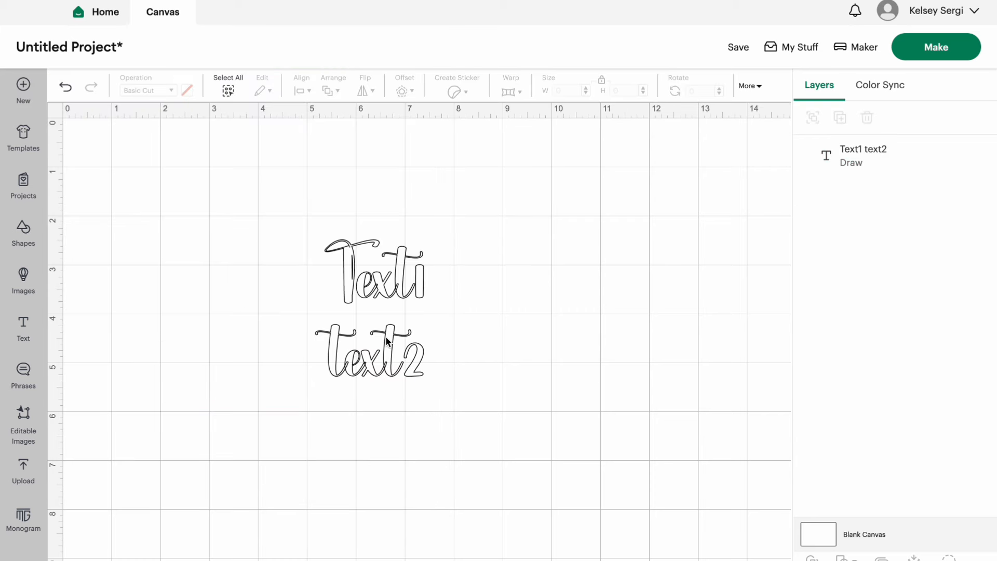
pyautogui.click(379, 287)
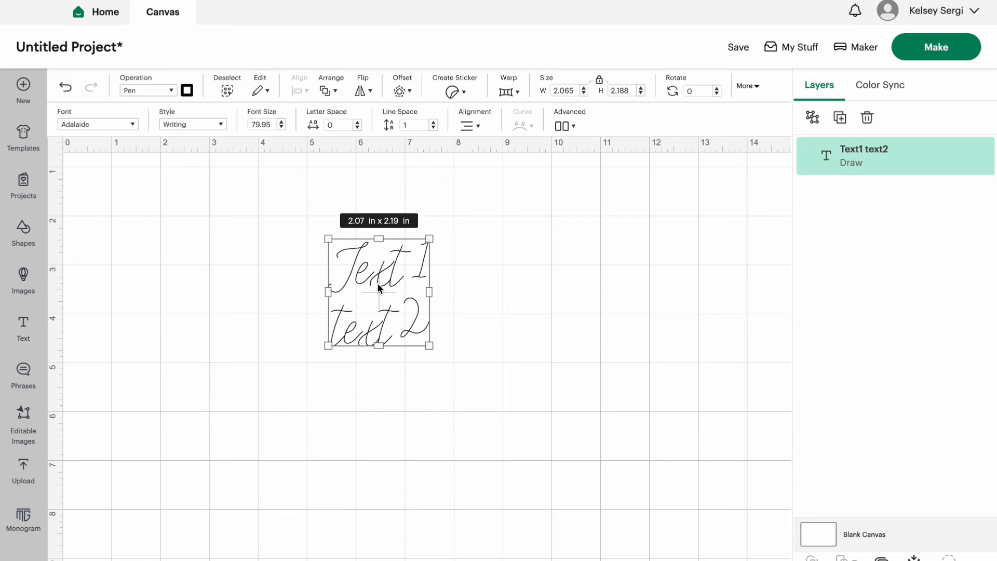
# Step: Search the system fonts for "mono"
pyautogui.click(114, 126)
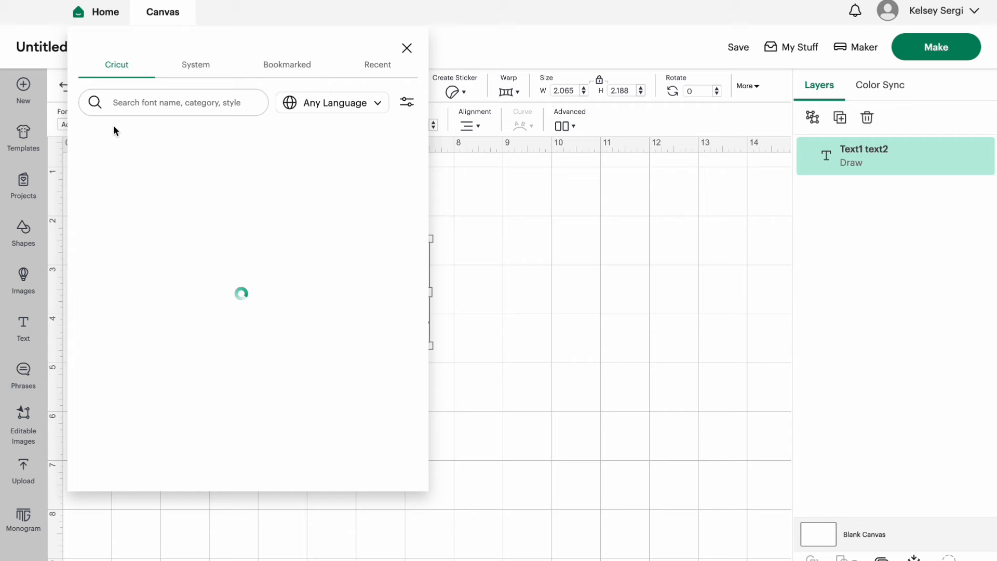
pyautogui.click(196, 65)
pyautogui.write('chic')
pyautogui.doubleClick(172, 105)
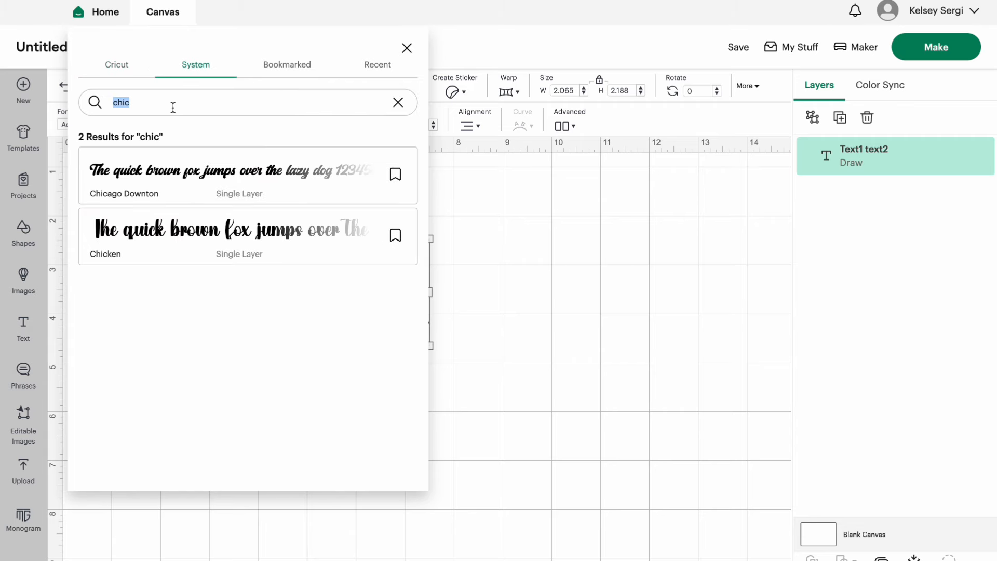
pyautogui.write('mono')
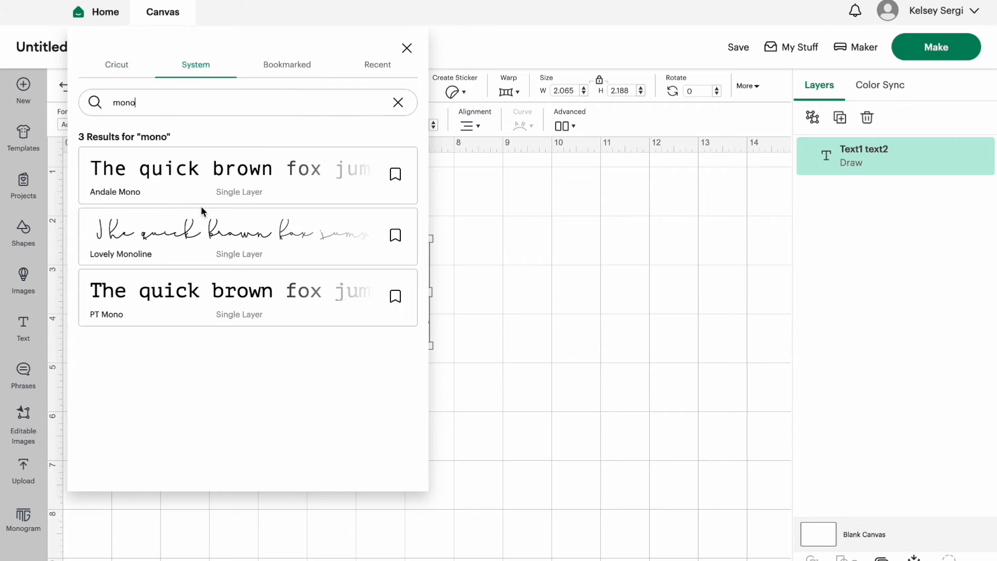
# Step: Apply the Lovely Monoline font to the two-line text and scale it down to about 1.21 by 1.14 in
pyautogui.click(201, 207)
pyautogui.click(583, 341)
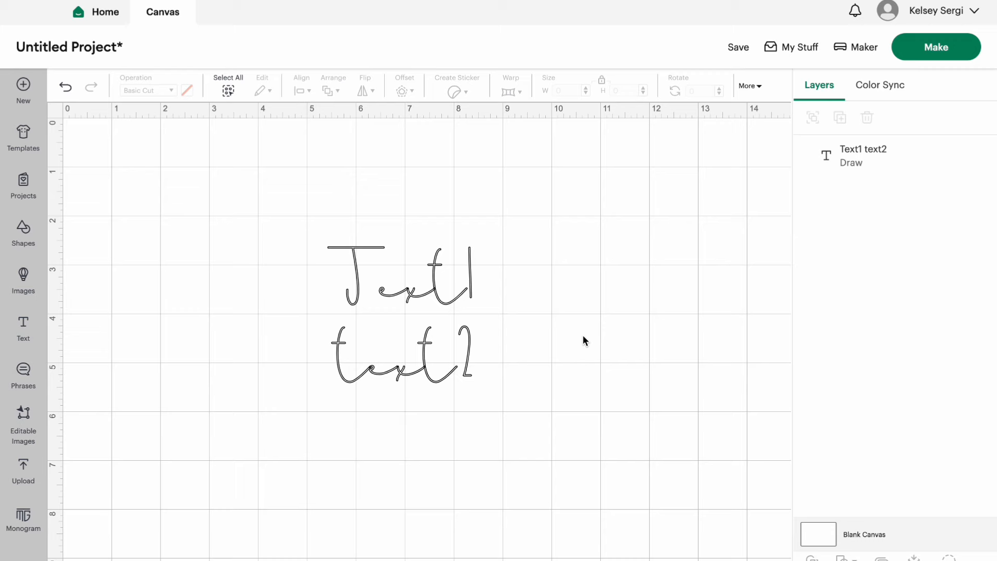
pyautogui.click(411, 371)
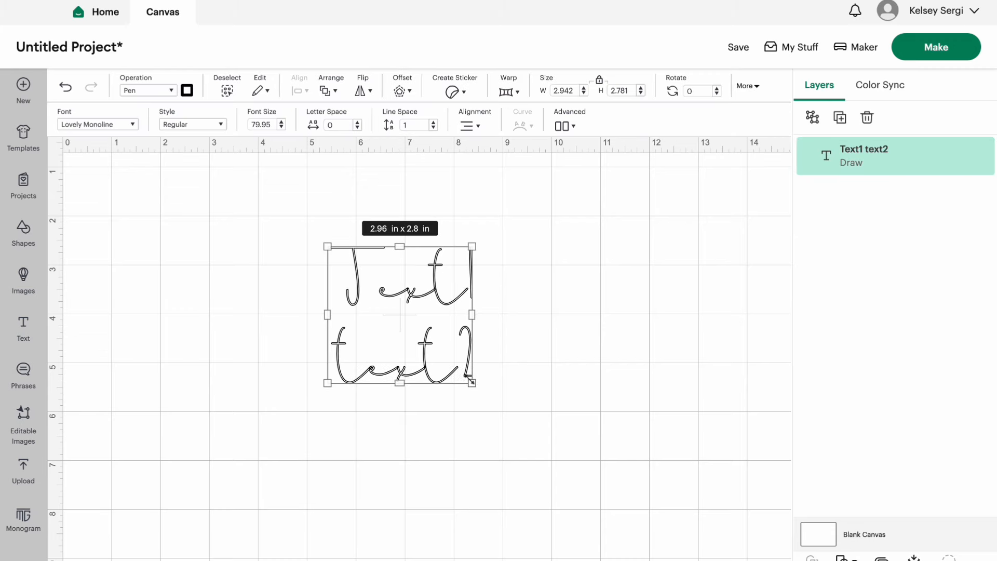
pyautogui.moveTo(471, 382); pyautogui.dragTo(386, 301)
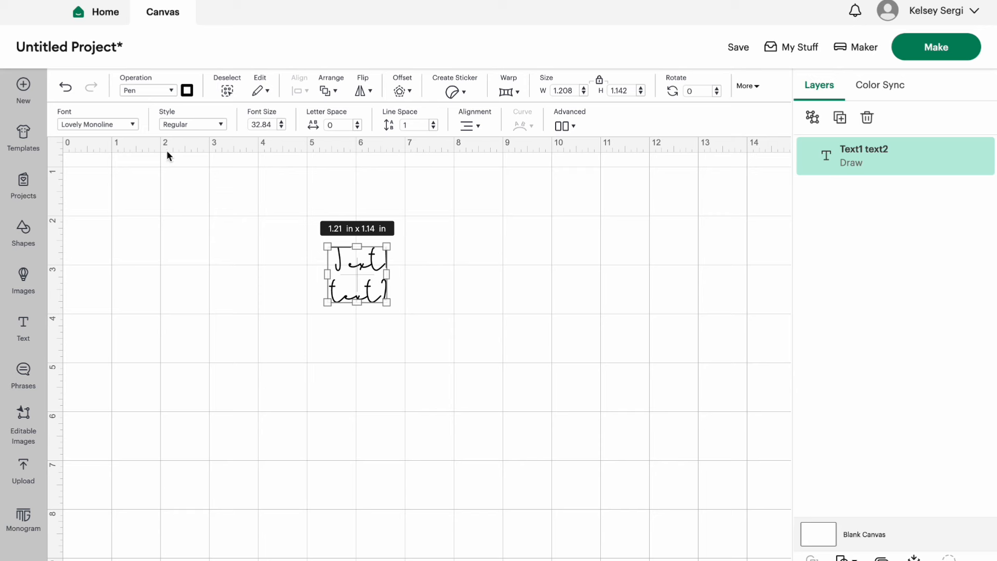
# Step: Look at the Foil line options, and try the Score and Deboss operations on the two-line text
pyautogui.click(155, 90)
pyautogui.moveTo(176, 282)
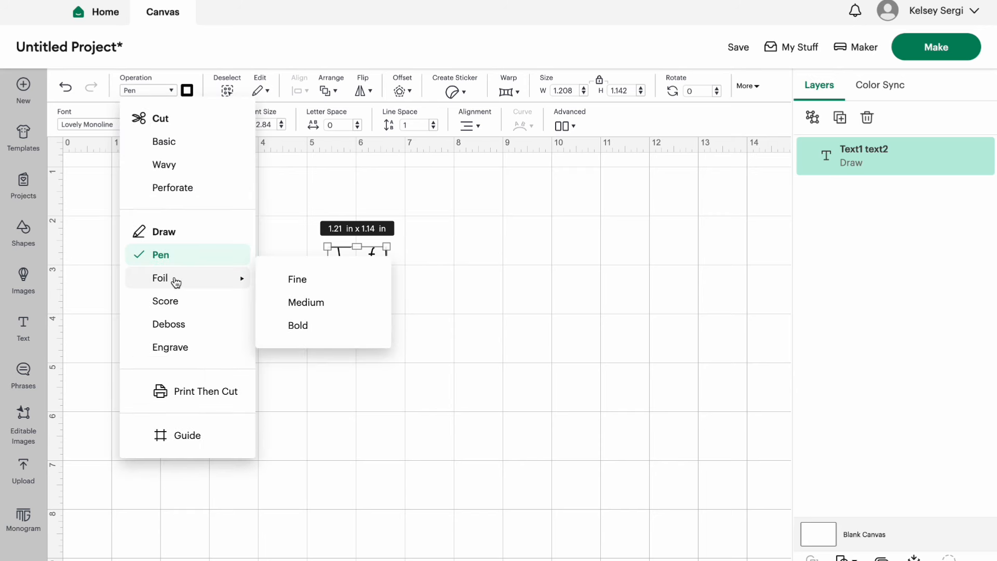
pyautogui.click(211, 306)
pyautogui.click(156, 90)
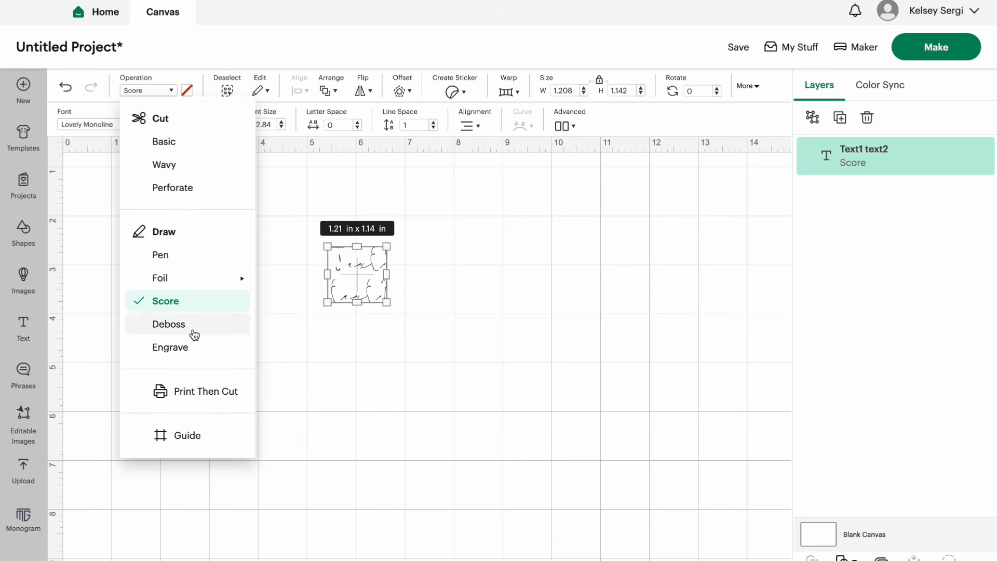
pyautogui.click(194, 333)
# Step: Try the Engrave operation on the two-line text, and set its operation to Print Then Cut
pyautogui.click(154, 92)
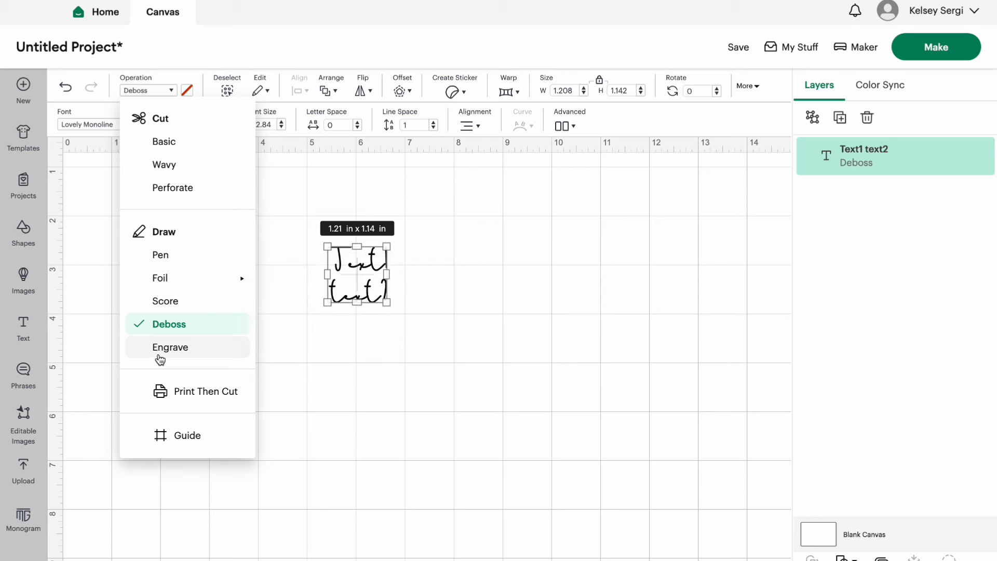
pyautogui.click(155, 348)
pyautogui.click(149, 92)
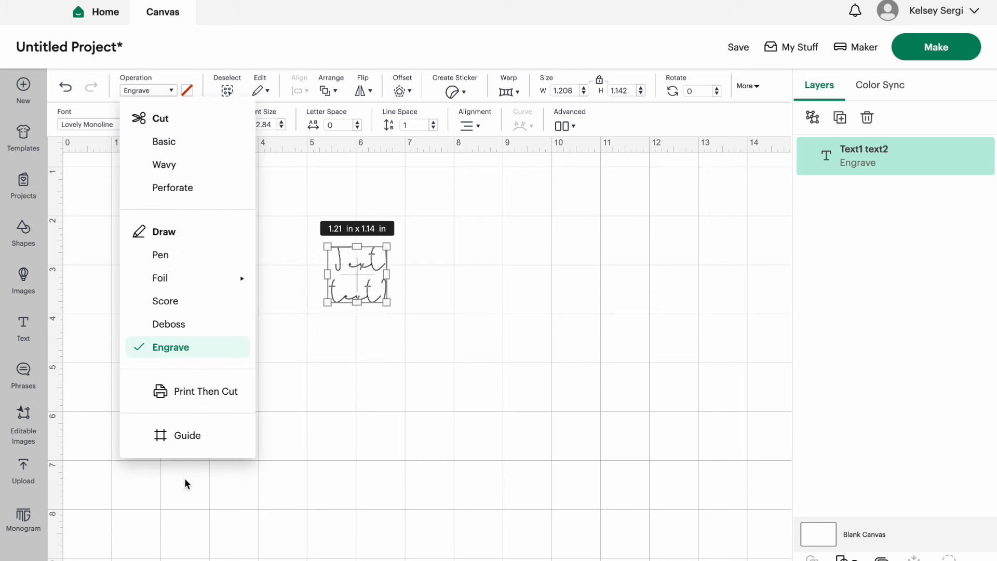
pyautogui.click(191, 400)
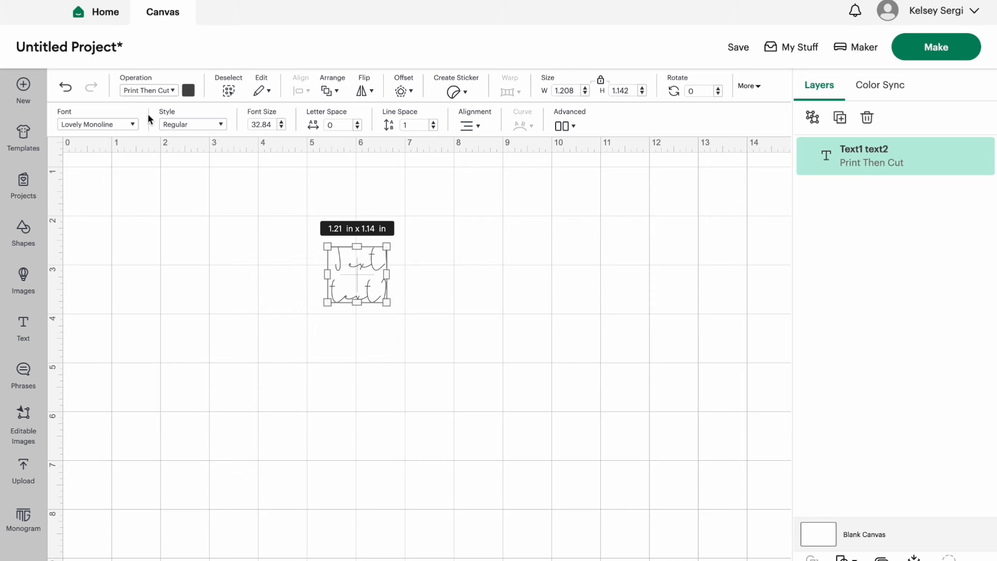
# Step: Set the two-line text's operation to Guide and scale it up to about 4.63 by 4.37 in
pyautogui.click(155, 92)
pyautogui.click(175, 436)
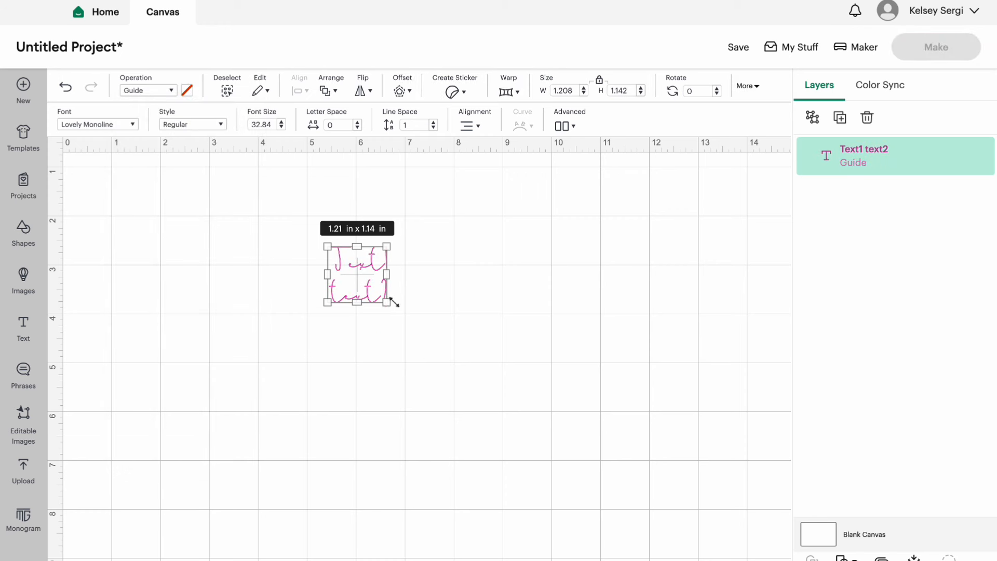
pyautogui.moveTo(393, 302); pyautogui.dragTo(557, 446)
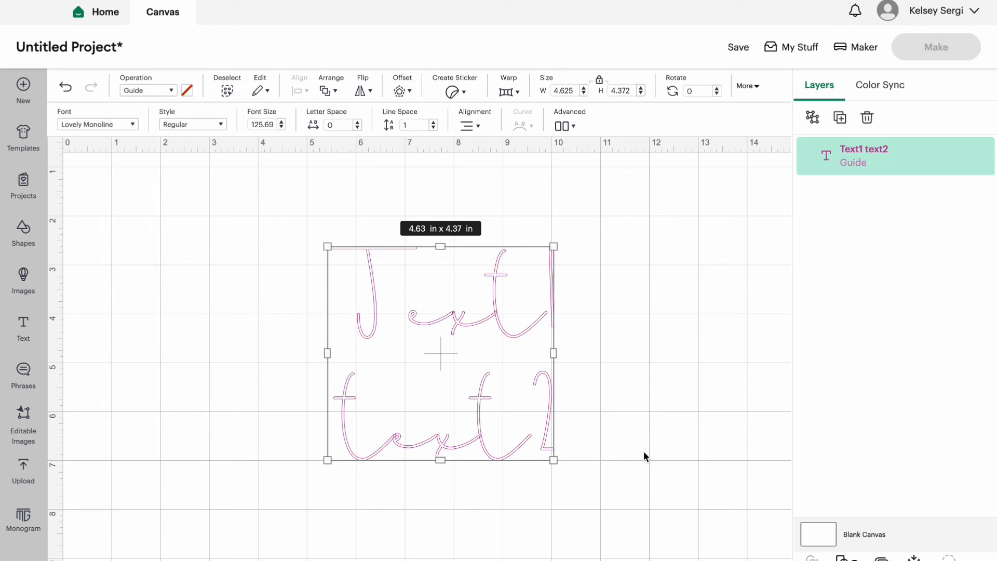
pyautogui.click(24, 230)
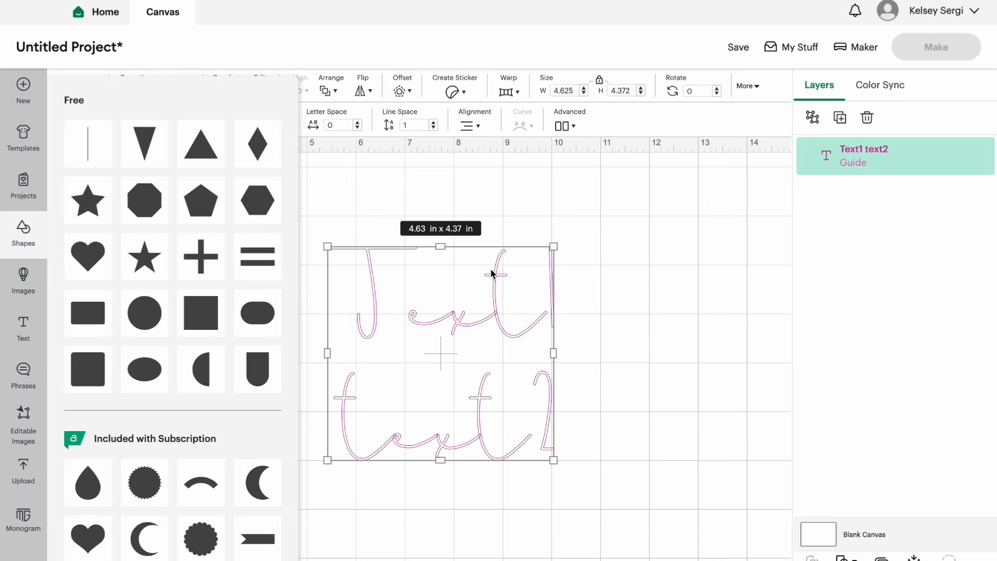
pyautogui.click(582, 223)
pyautogui.click(476, 313)
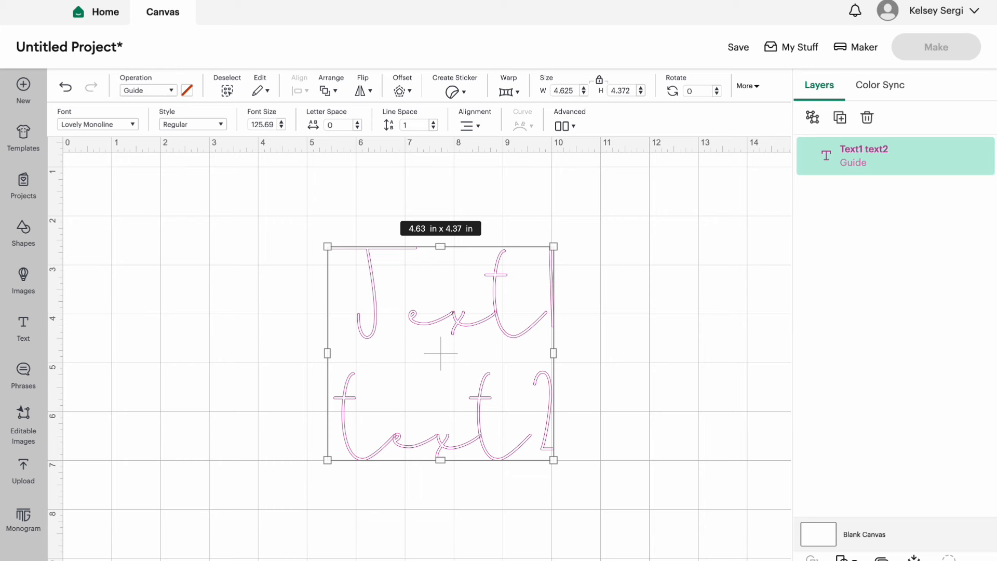
# Step: Set the two-line text's operation to Engrave, and add a circle shape scaled up to about 8.08 by 8.08 in
pyautogui.click(148, 91)
pyautogui.click(168, 346)
pyautogui.click(24, 232)
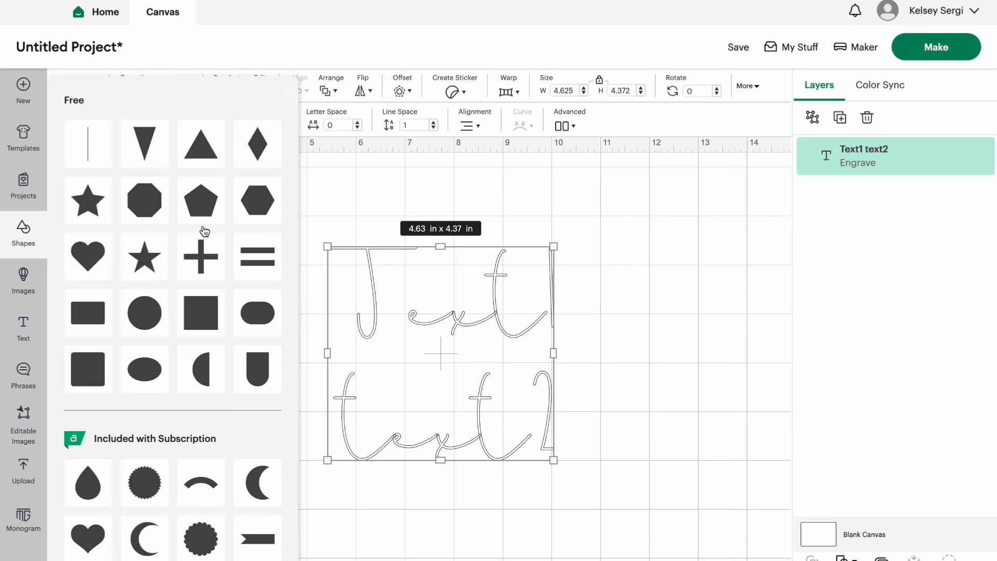
pyautogui.click(144, 313)
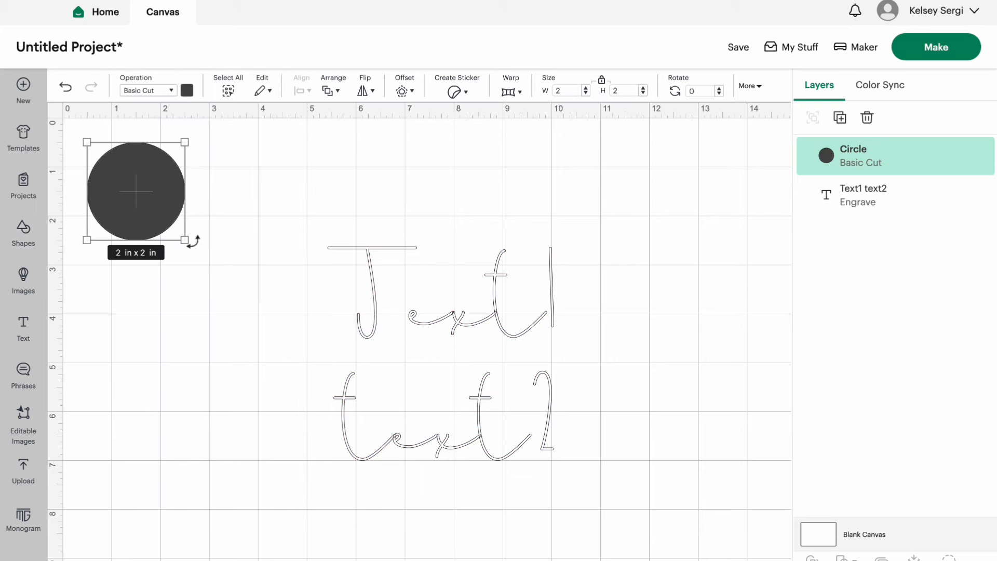
pyautogui.moveTo(184, 240); pyautogui.dragTo(483, 429)
# Step: Set the circle's operation to Guide
pyautogui.click(159, 88)
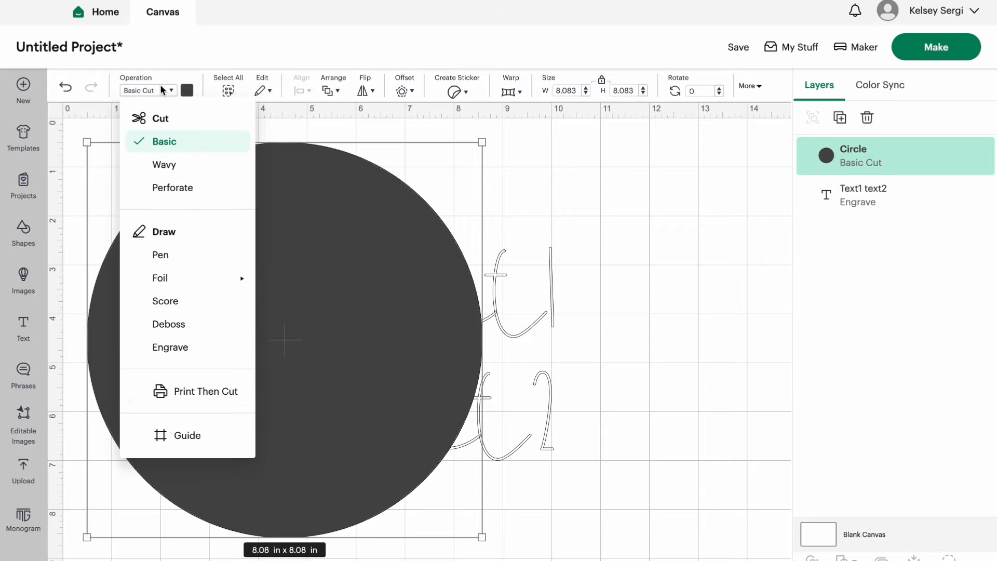
pyautogui.click(173, 447)
pyautogui.click(154, 91)
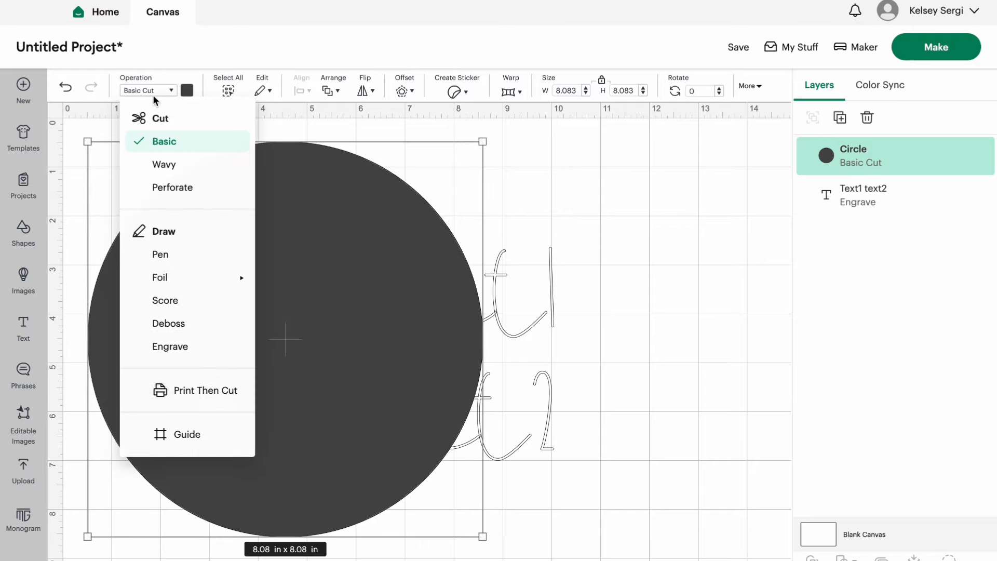
pyautogui.click(166, 433)
# Step: Move the two-line text inside the guide circle and center the two objects on each other
pyautogui.moveTo(481, 378); pyautogui.dragTo(382, 301)
pyautogui.moveTo(657, 504); pyautogui.dragTo(283, 292)
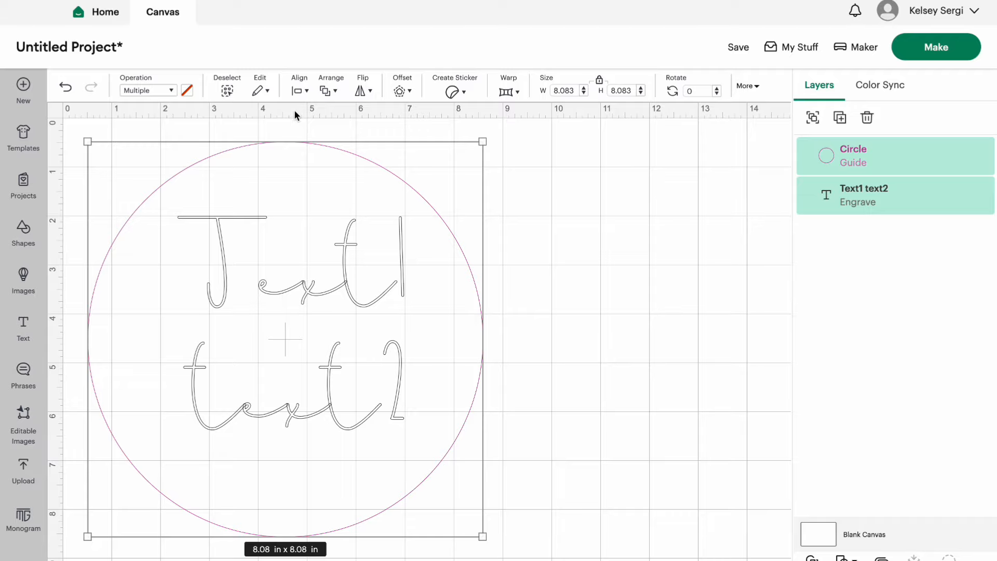
pyautogui.click(300, 91)
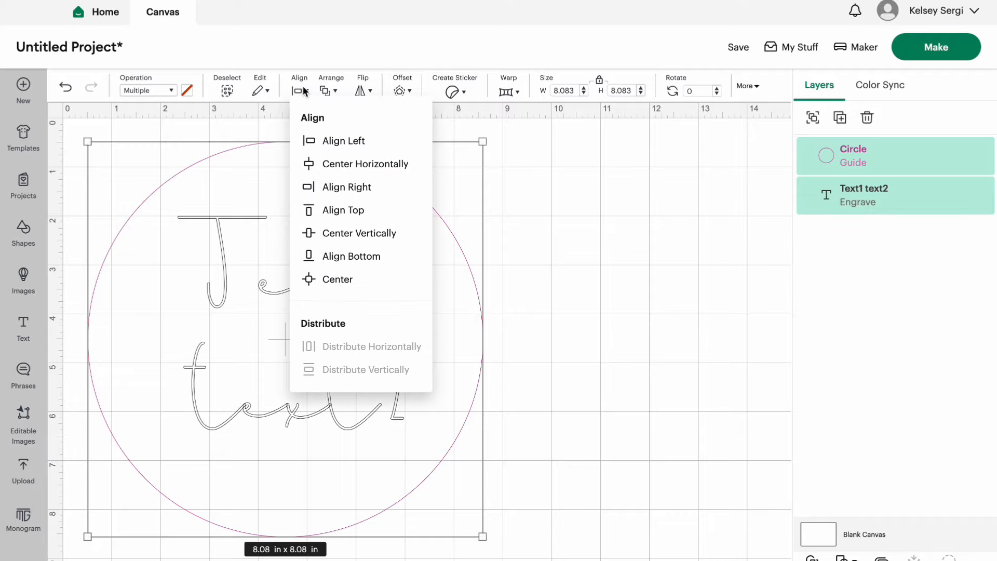
pyautogui.click(336, 289)
# Step: Preview the project on the mat without saving it, and return to the canvas
pyautogui.click(936, 47)
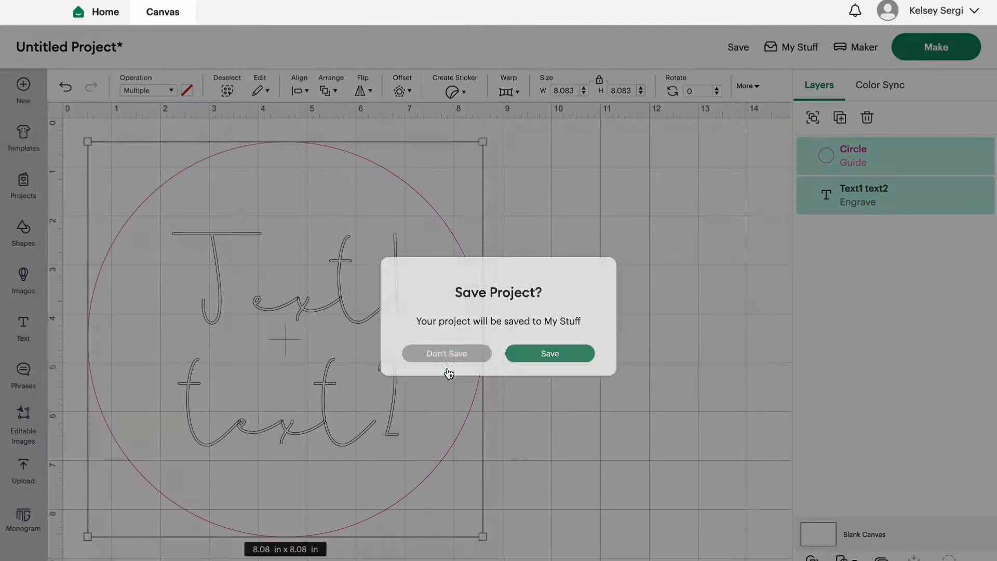
pyautogui.click(447, 353)
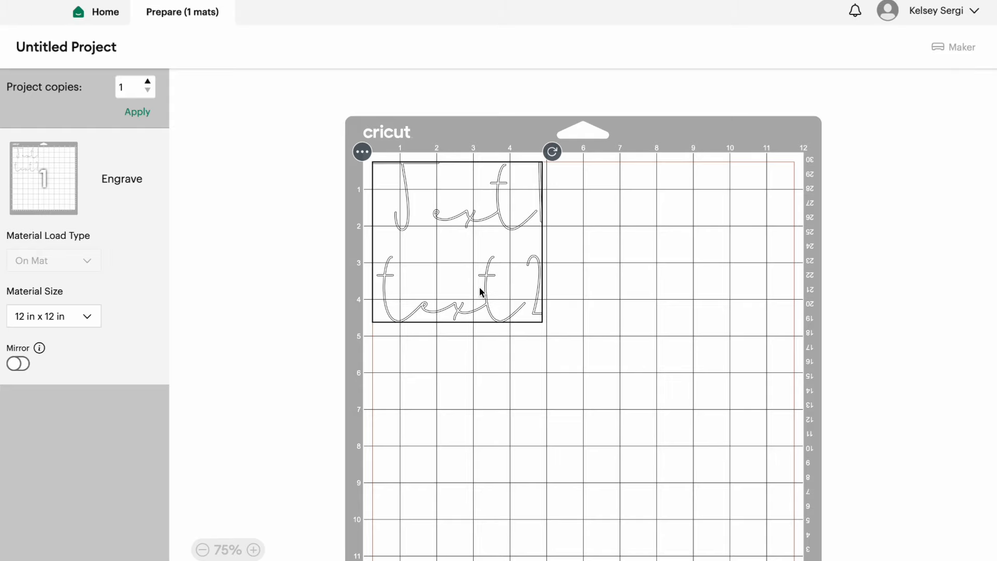
pyautogui.moveTo(524, 336); pyautogui.dragTo(436, 252)
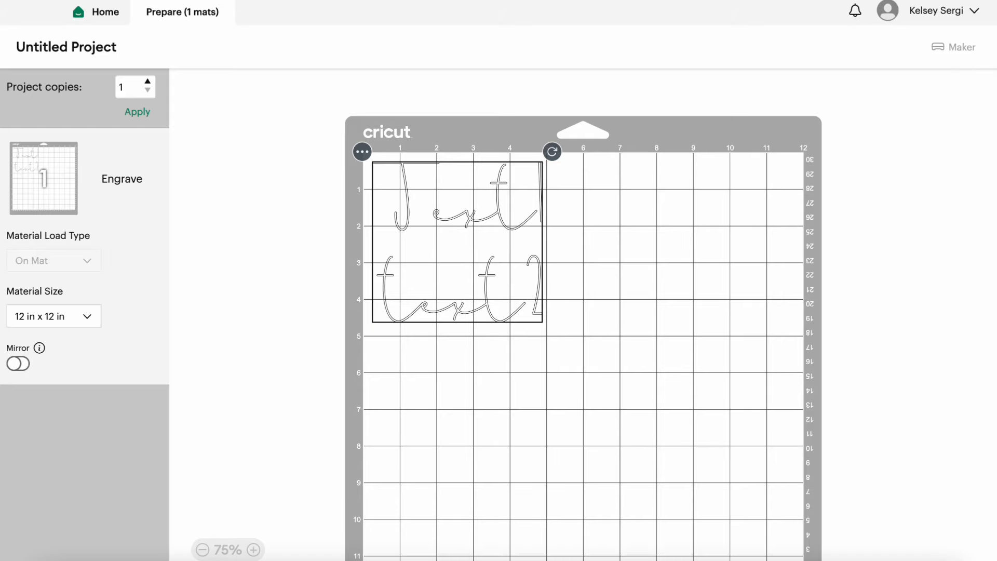
pyautogui.click(866, 471)
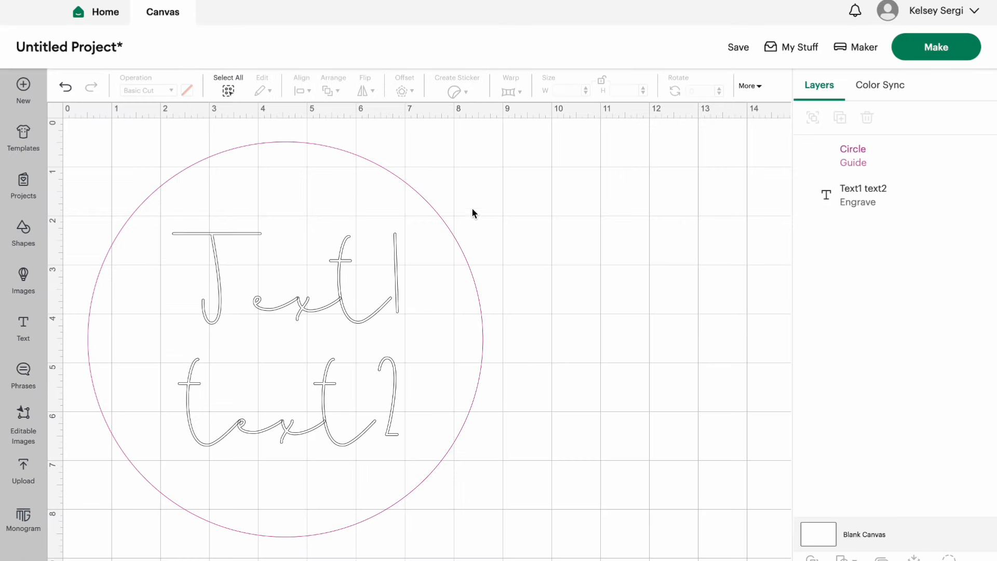
# Step: Delete the guide circle around the two-line text
pyautogui.click(443, 208)
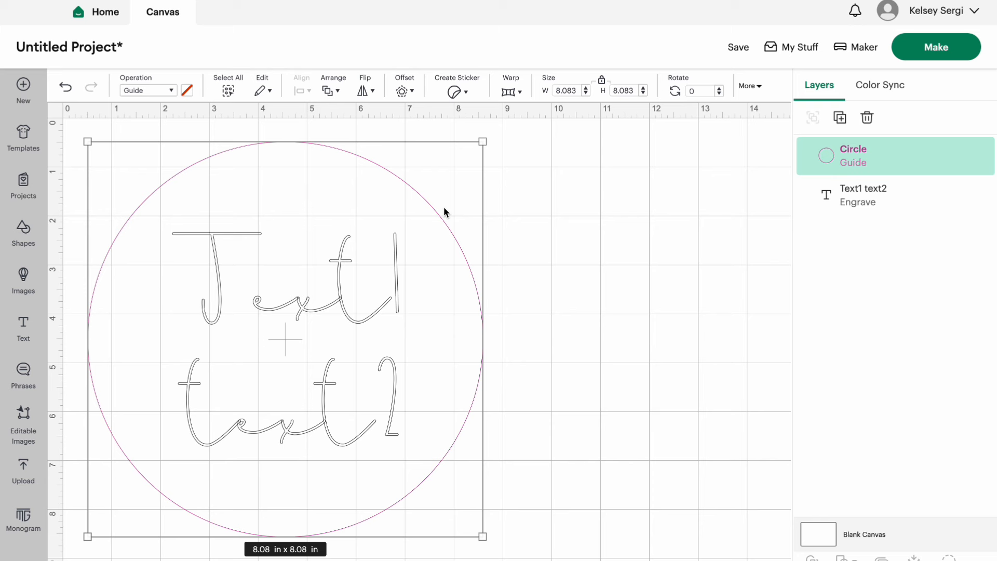
pyautogui.press('Delete')
# Step: Try the Basic Cut operation on the two-line text and look at its material colors
pyautogui.click(346, 274)
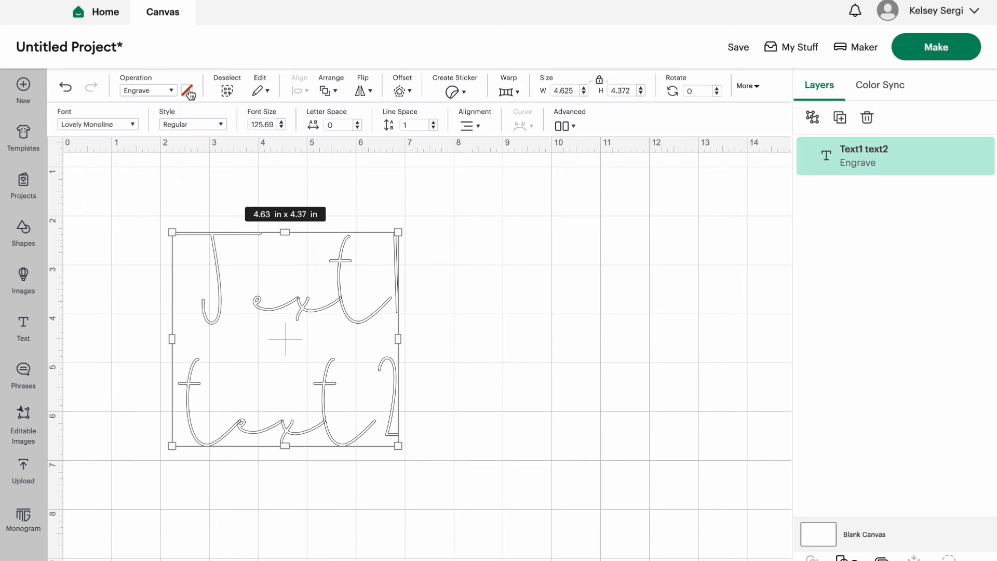
pyautogui.click(154, 90)
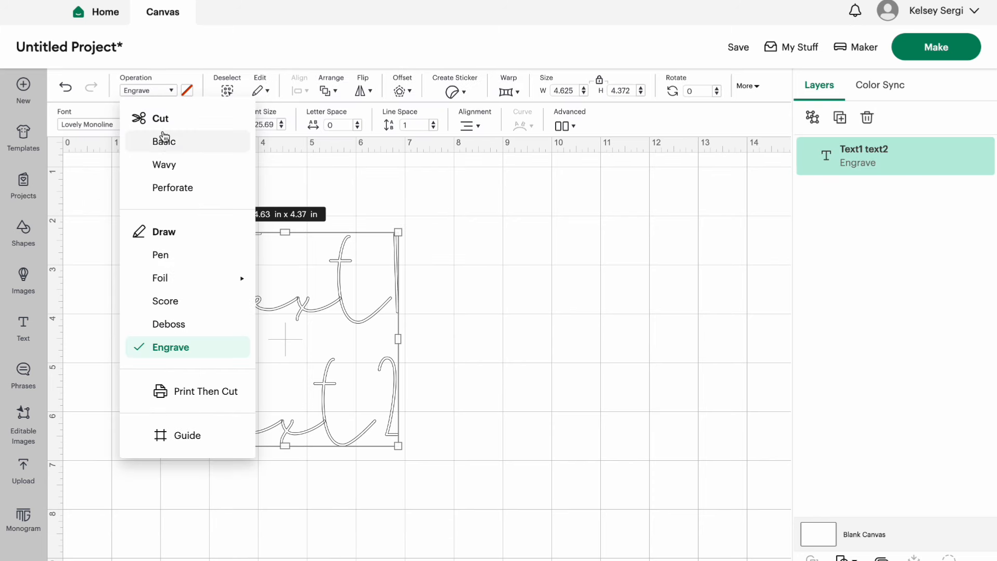
pyautogui.click(164, 142)
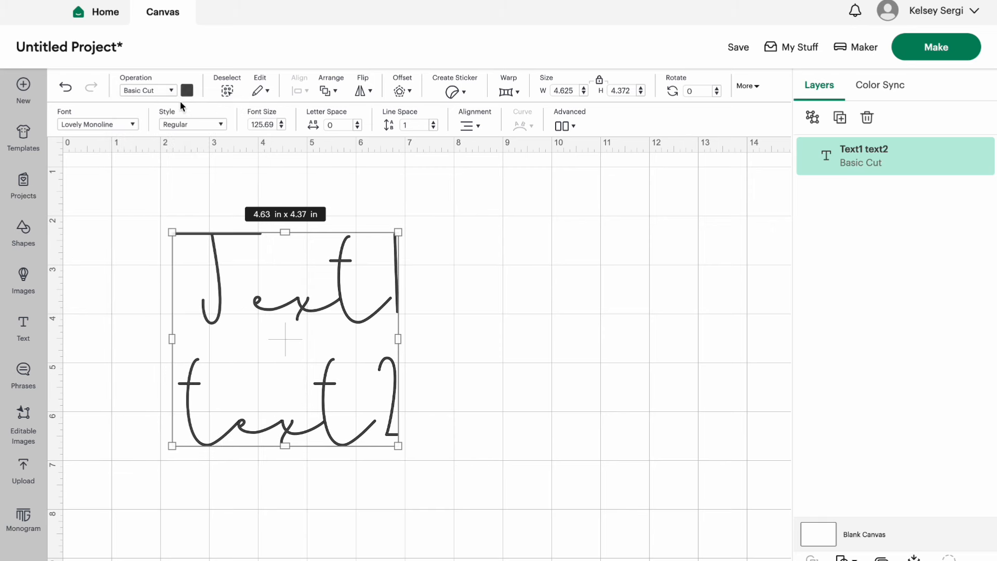
pyautogui.click(187, 91)
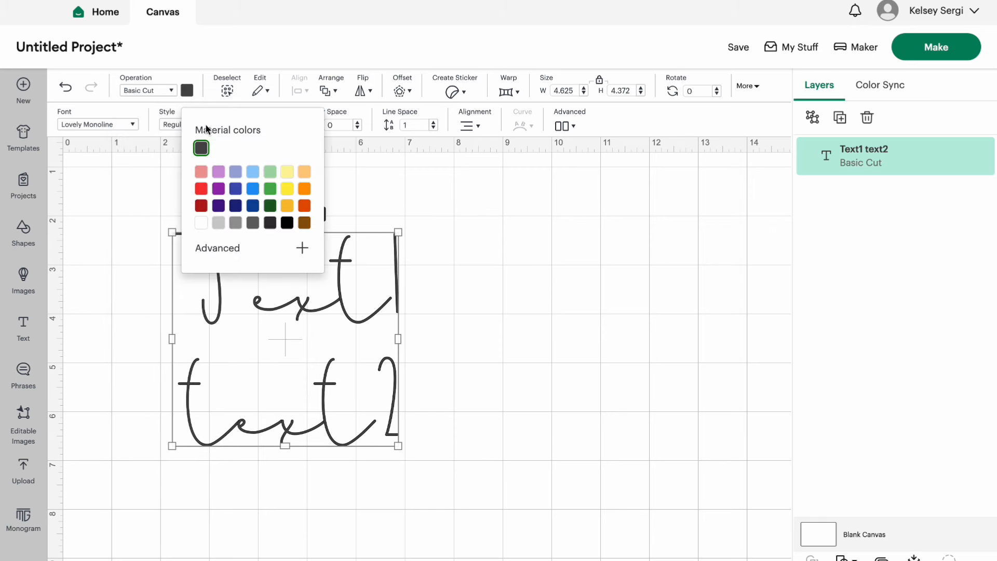
# Step: Try the Pen operation on the two-line text and look at the available pen types
pyautogui.click(149, 91)
pyautogui.click(180, 258)
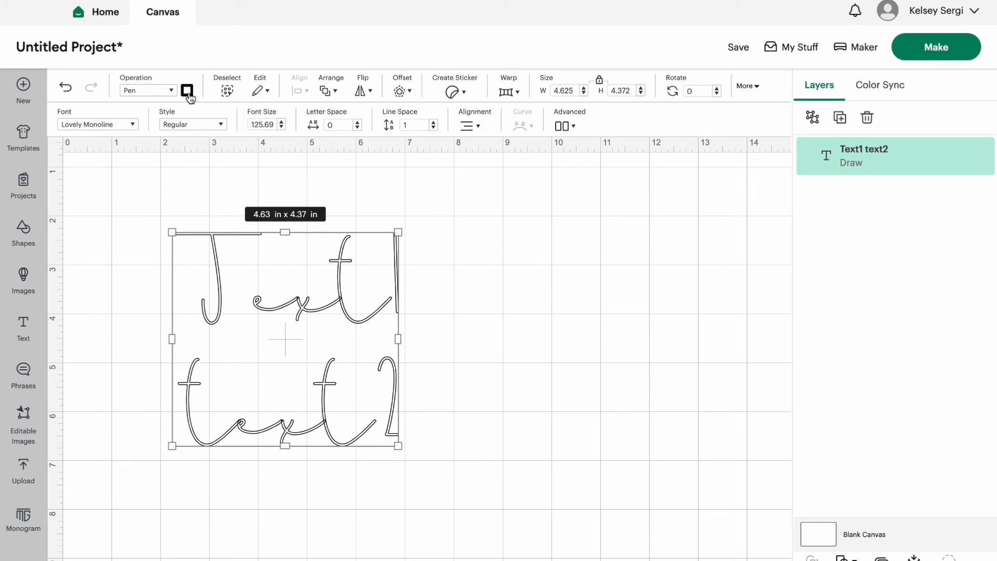
pyautogui.click(187, 90)
pyautogui.click(251, 135)
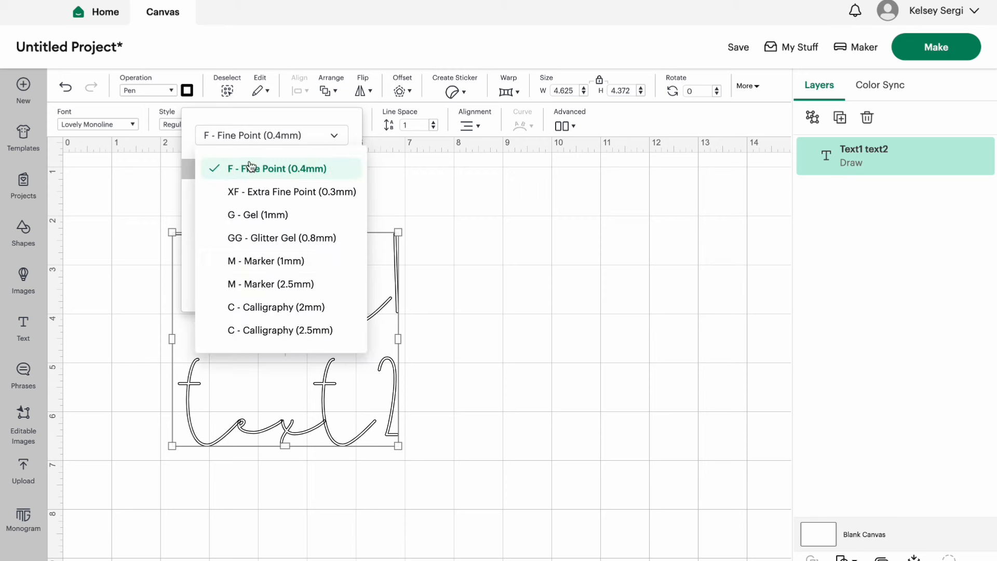
# Step: Try the Perforate operation on the two-line text, and set its operation to Medium Foil
pyautogui.click(168, 90)
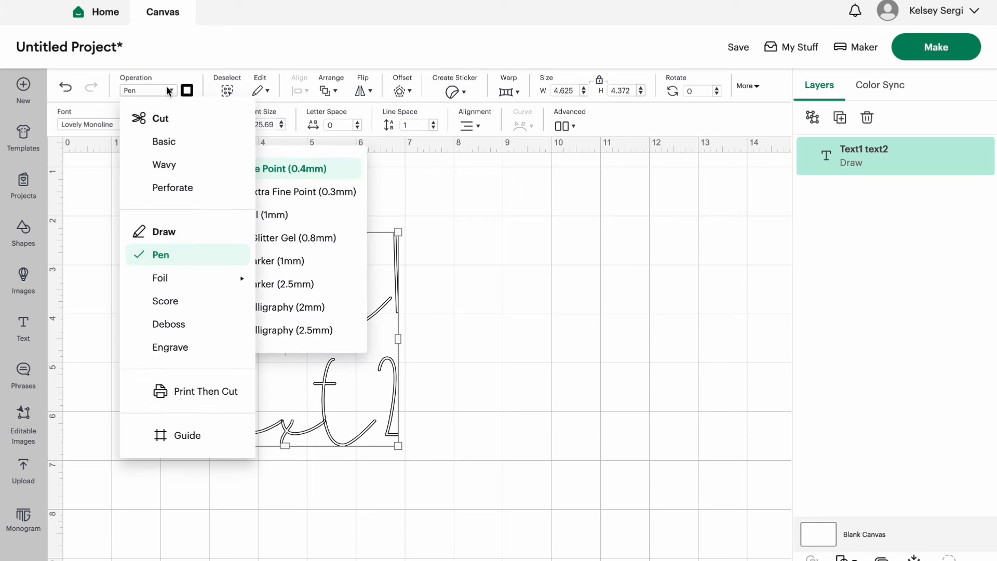
pyautogui.click(154, 188)
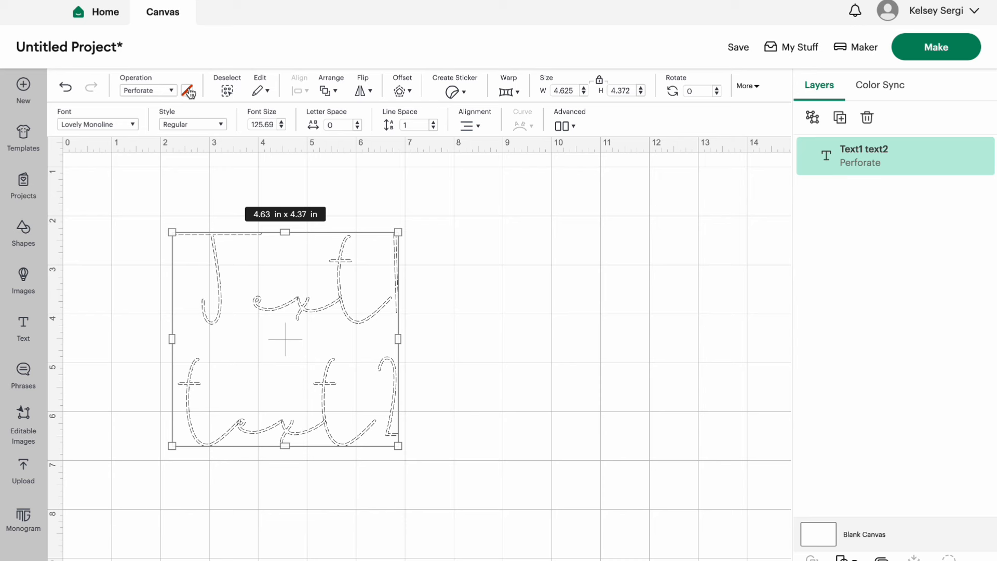
pyautogui.click(171, 91)
pyautogui.moveTo(200, 276)
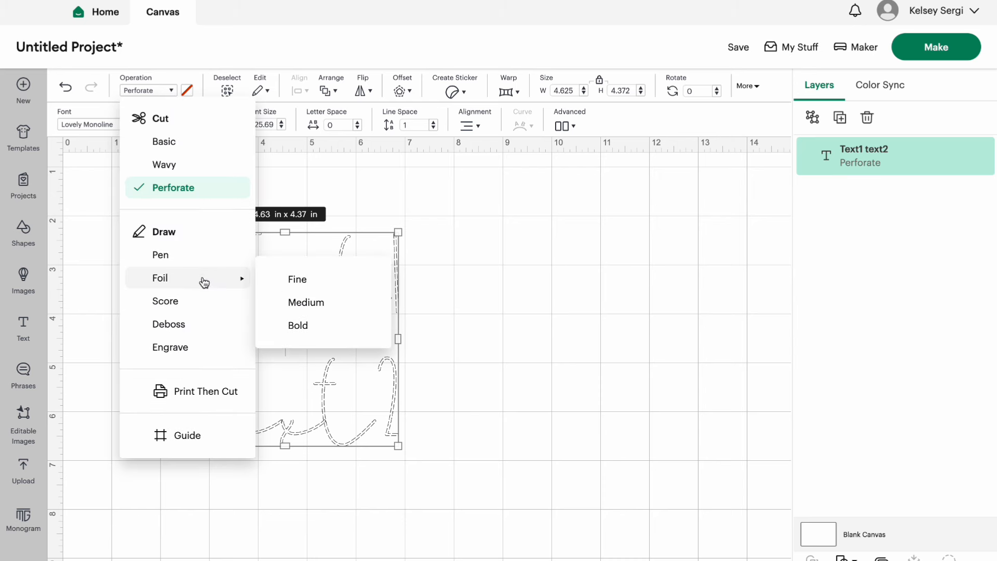
pyautogui.click(277, 302)
# Step: Look through the foil colors and the operation choices for the two-line text
pyautogui.click(187, 91)
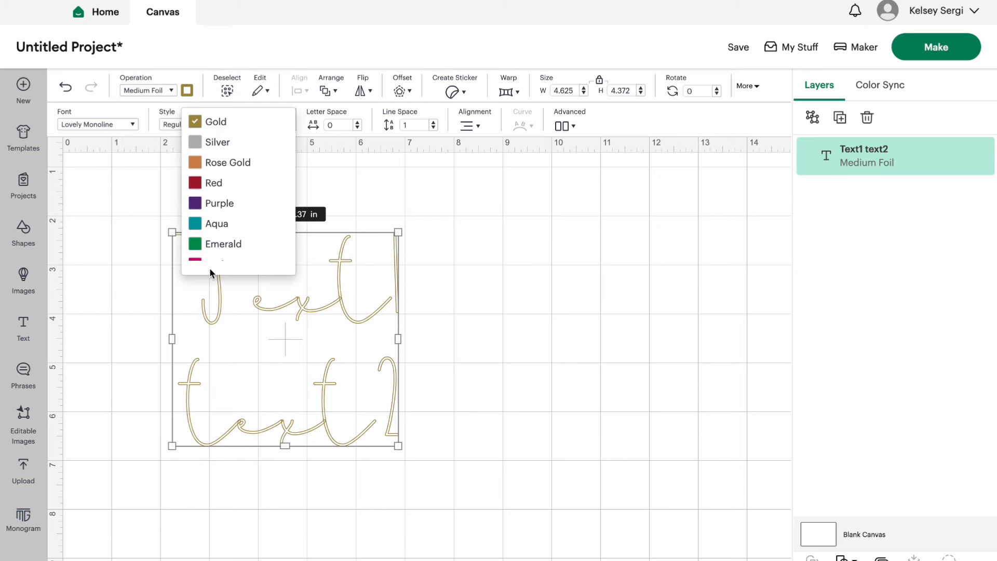
pyautogui.scroll(-1, 209, 260)
pyautogui.click(150, 81)
pyautogui.click(148, 86)
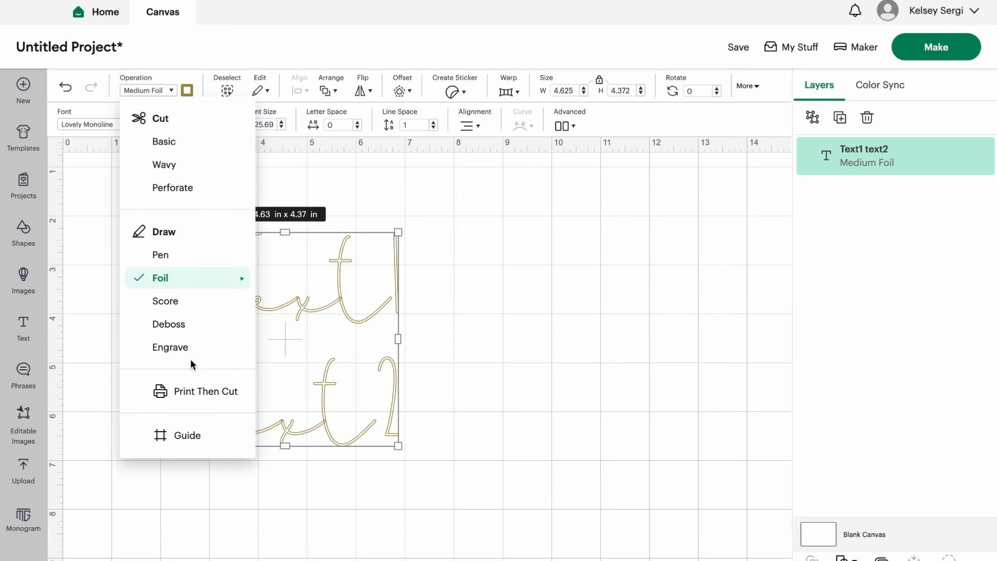
pyautogui.click(202, 76)
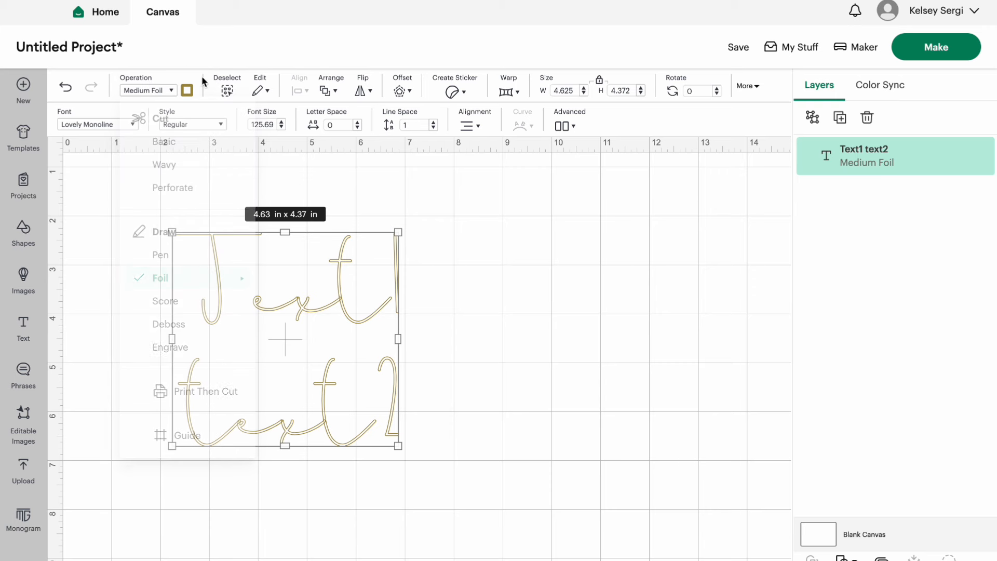
# Step: Try Deselect and Select All on the two-line text, leaving nothing selected
pyautogui.click(229, 93)
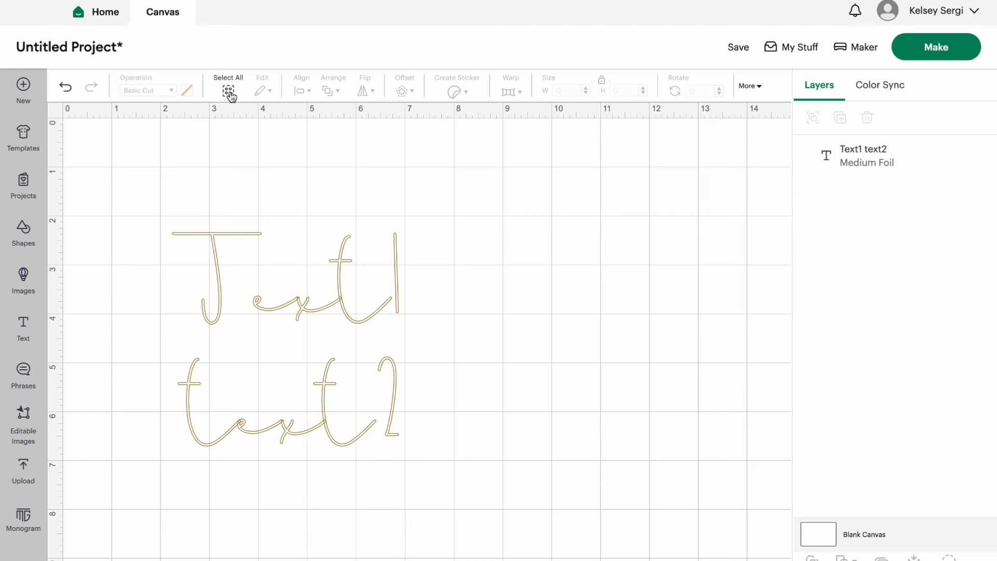
pyautogui.click(228, 101)
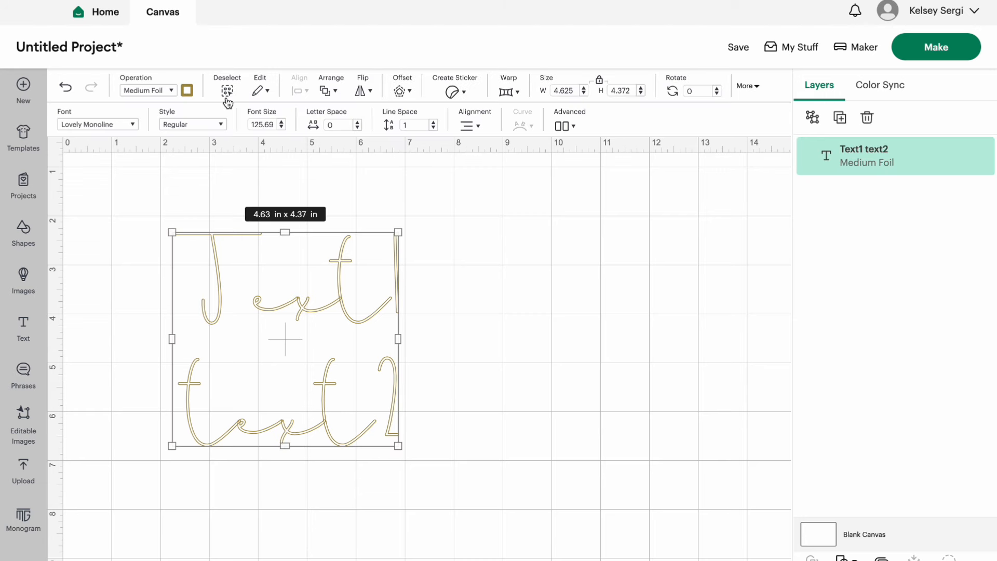
pyautogui.click(229, 101)
pyautogui.click(230, 236)
pyautogui.click(229, 93)
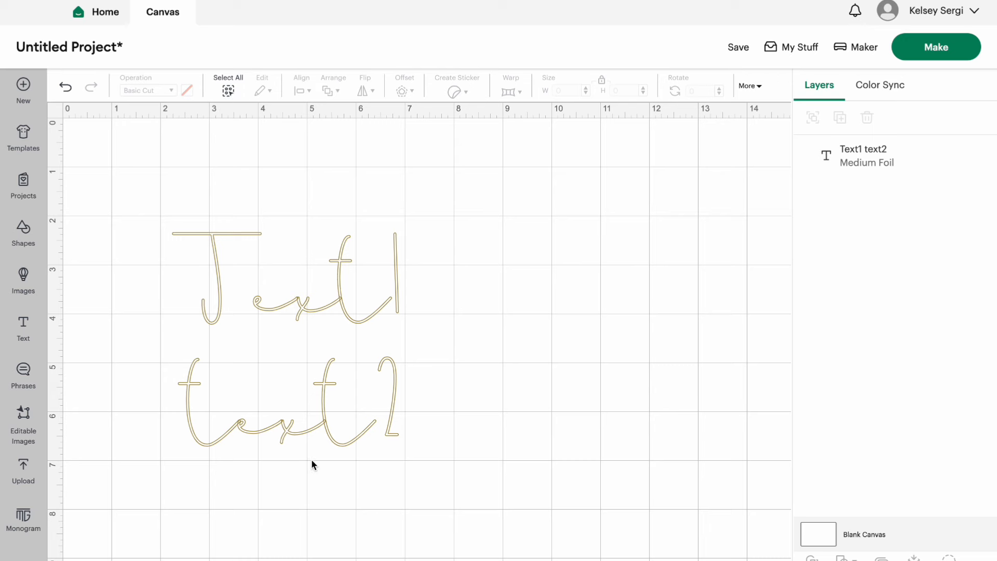
# Step: Ungroup the two-line text to lines
pyautogui.click(308, 437)
pyautogui.click(574, 130)
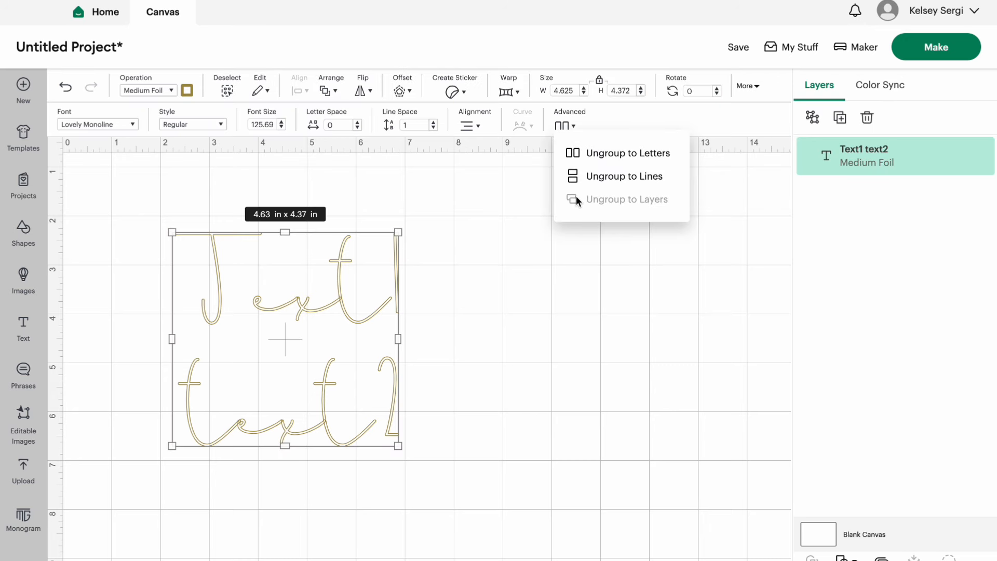
pyautogui.click(588, 177)
# Step: Select the Text1 line alone, extend the selection to both lines with Select All, and deselect them
pyautogui.click(309, 274)
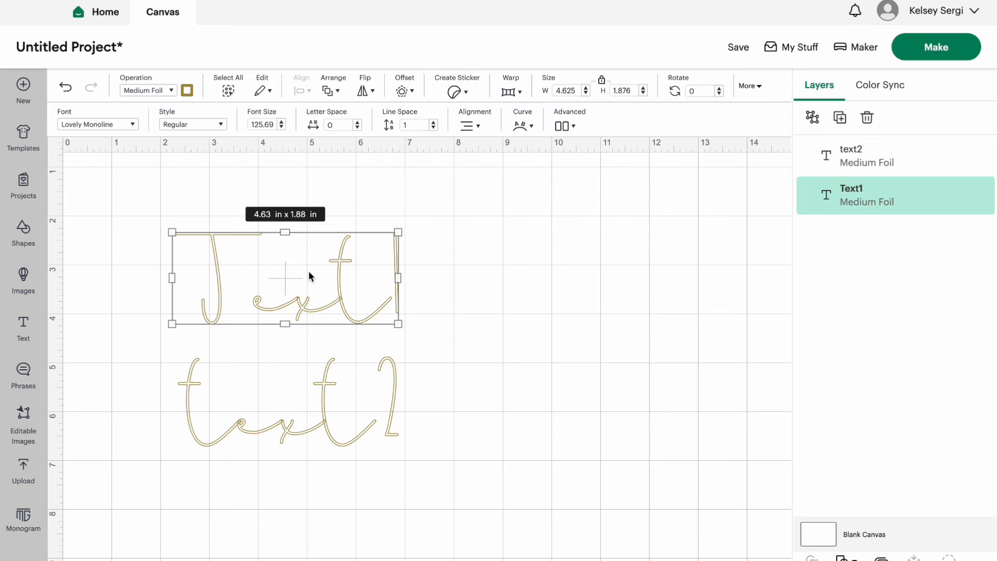
pyautogui.click(225, 94)
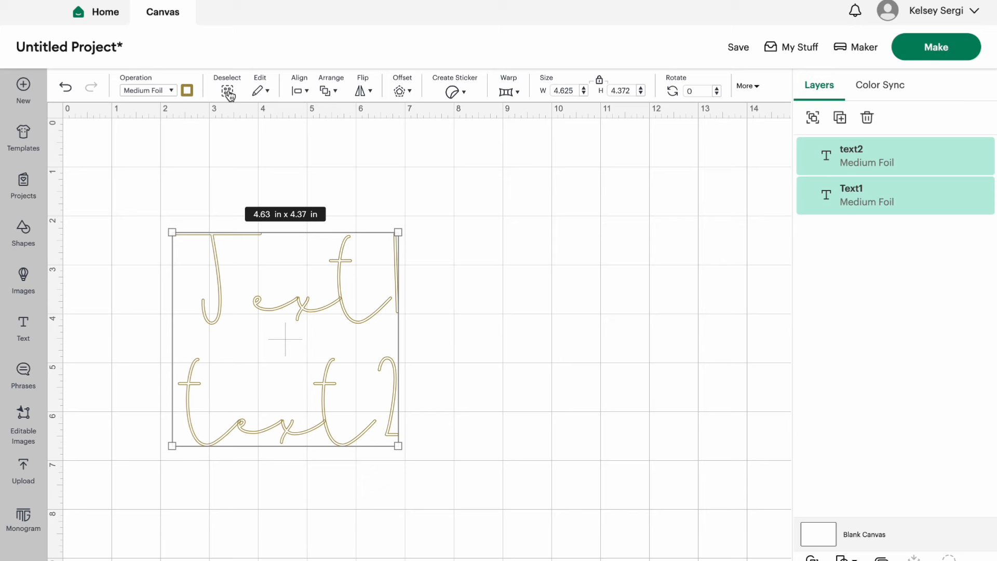
pyautogui.click(228, 92)
# Step: Look at the Edit options for the Text1 line, such as Cut, Copy, Duplicate and Delete
pyautogui.click(344, 239)
pyautogui.click(262, 91)
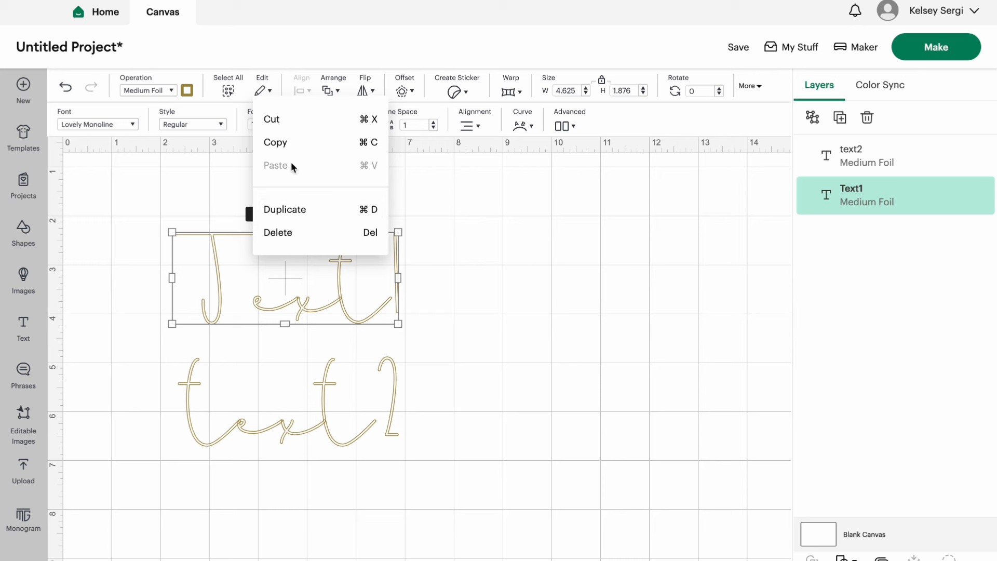
pyautogui.click(351, 303)
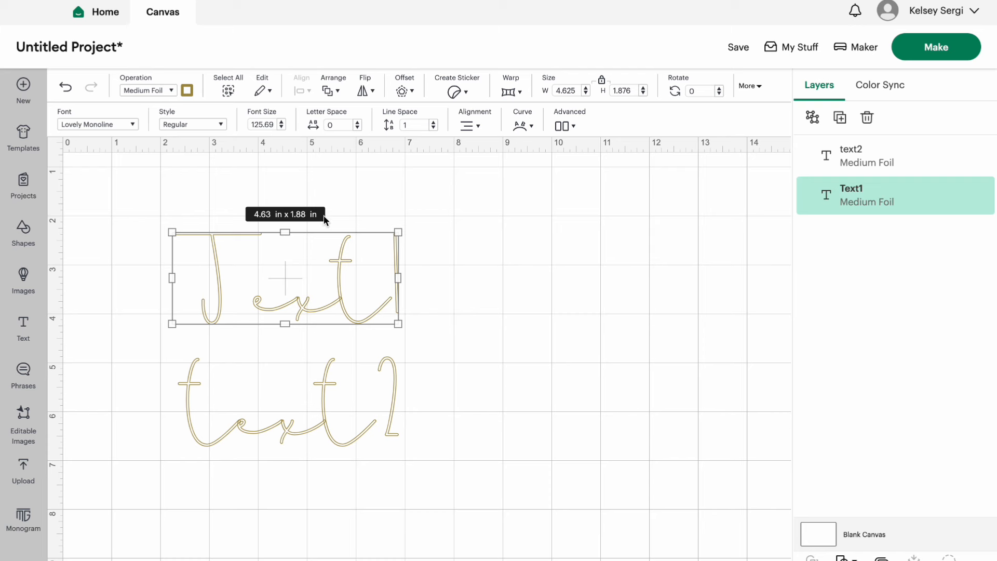
# Step: Try centering the Text1 and text2 lines on each other with Align Center, and undo the alignment
pyautogui.moveTo(420, 471); pyautogui.dragTo(188, 216)
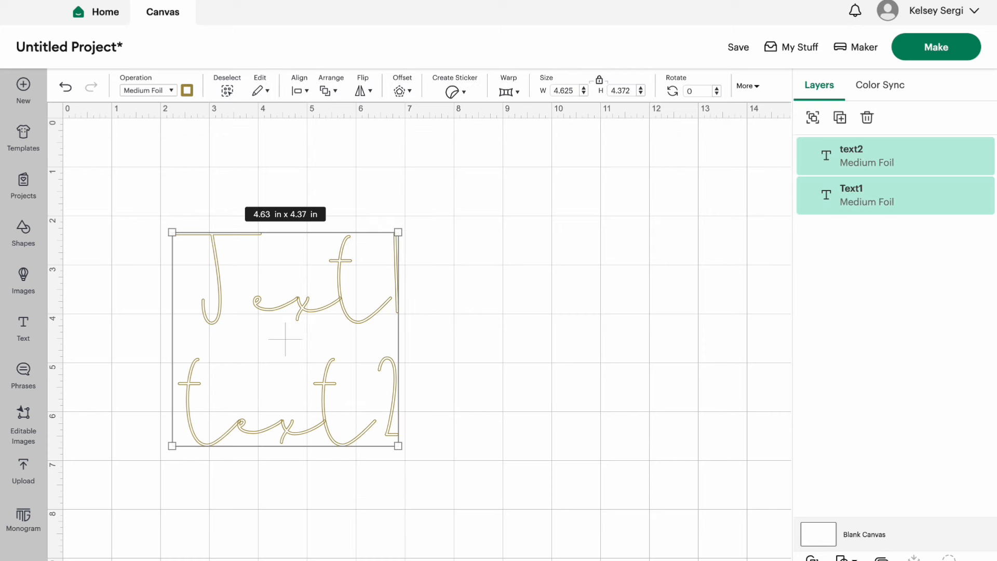
pyautogui.click(304, 84)
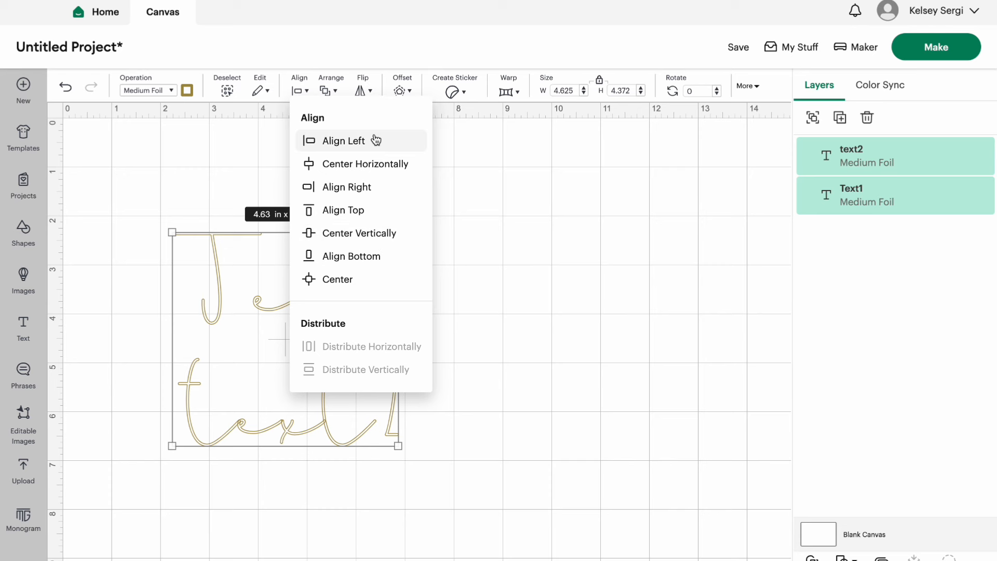
pyautogui.click(356, 285)
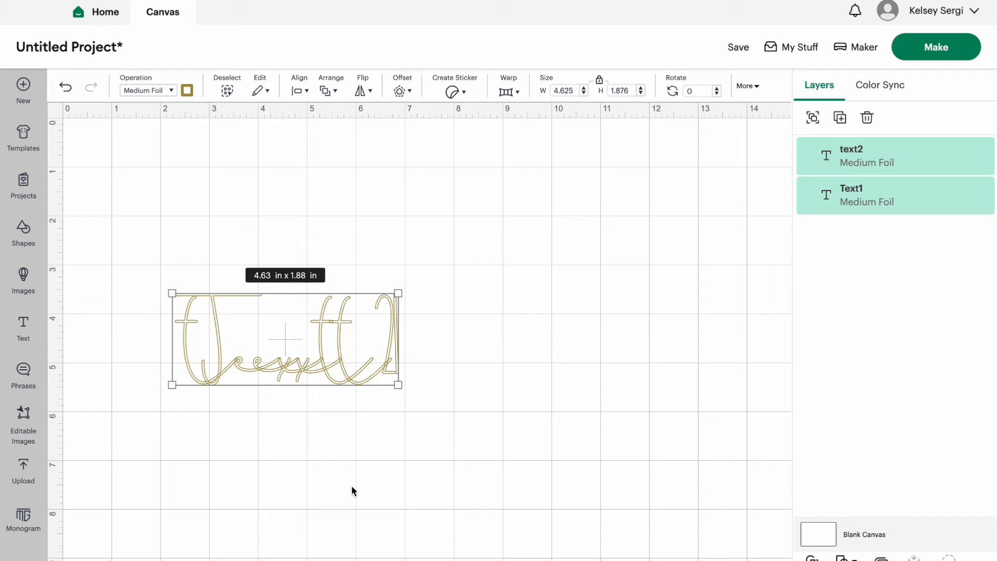
pyautogui.hotkey('ctrl', 'z')
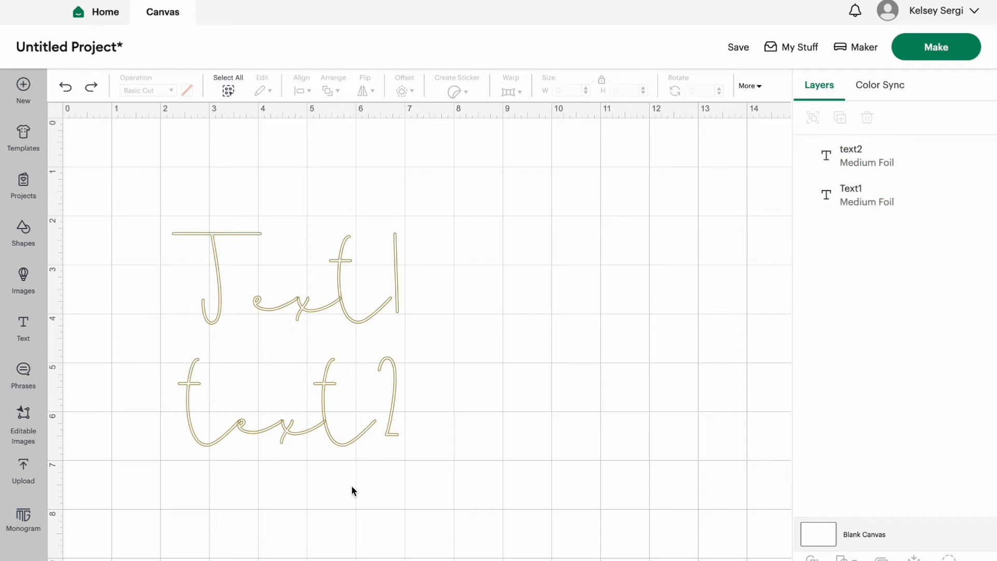
# Step: Duplicate the Text1 and text2 lines together and place the copies slightly above, overlapping the originals
pyautogui.moveTo(442, 423); pyautogui.dragTo(163, 183)
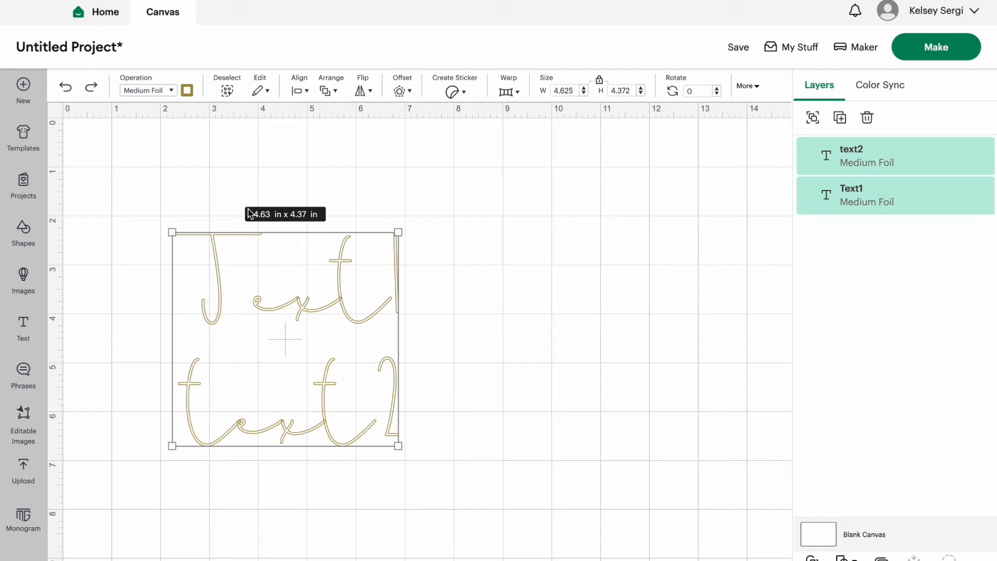
pyautogui.hotkey('ctrl', 'd')
pyautogui.moveTo(249, 213); pyautogui.dragTo(330, 199)
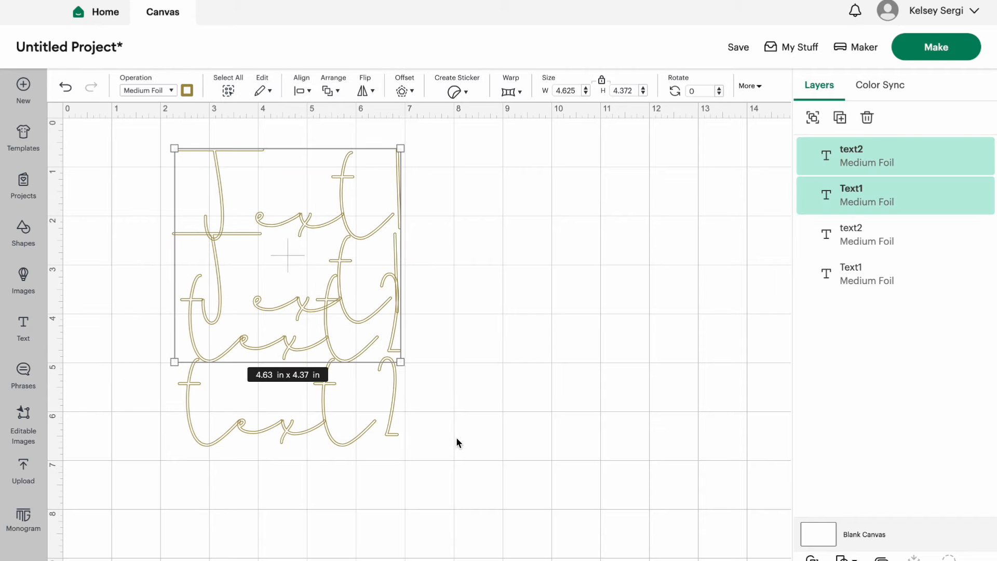
# Step: Distribute all four text lines vertically and horizontally, leaving nothing selected
pyautogui.moveTo(457, 491); pyautogui.dragTo(150, 214)
pyautogui.click(300, 90)
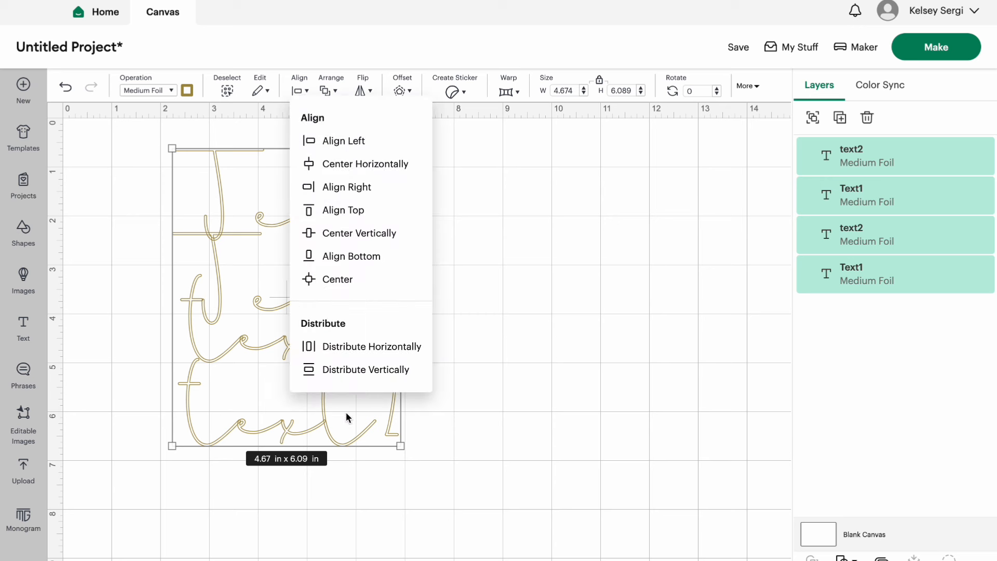
pyautogui.click(363, 369)
pyautogui.click(300, 84)
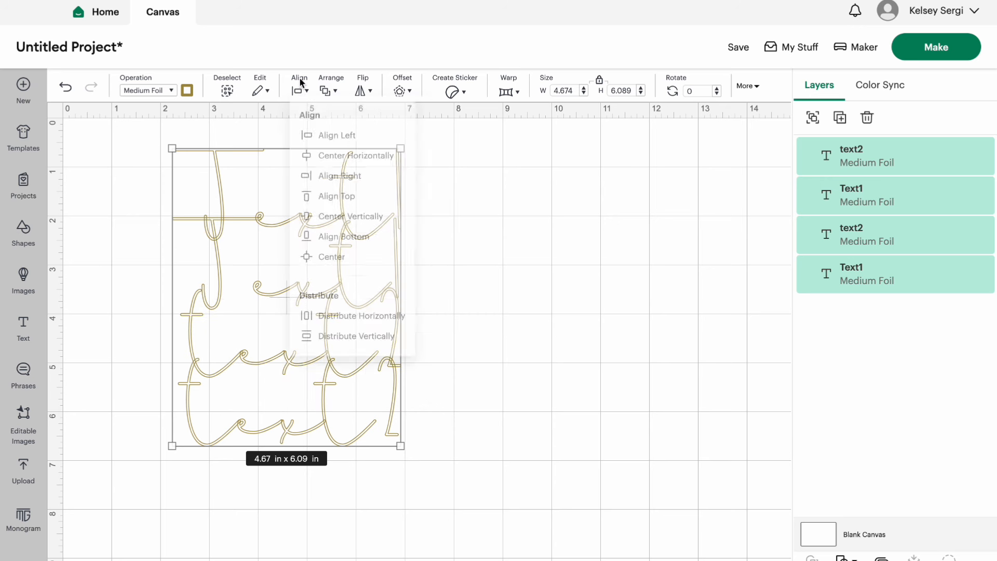
pyautogui.click(355, 344)
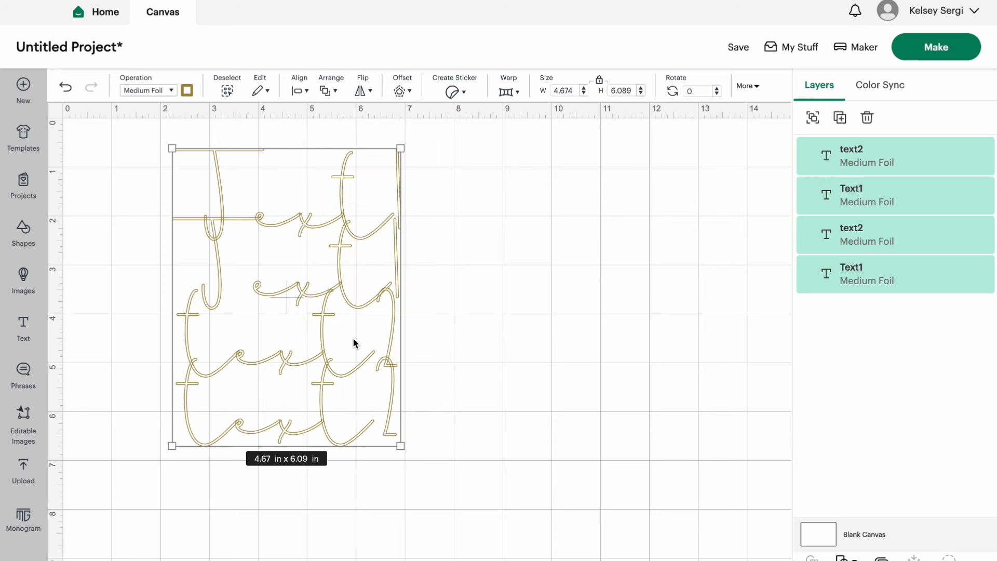
pyautogui.click(488, 309)
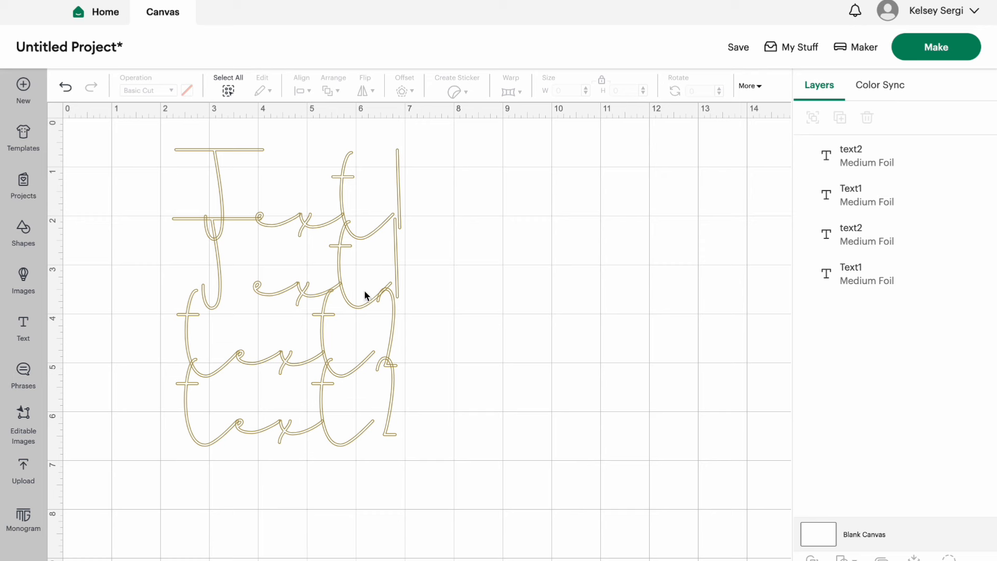
# Step: Keep only a single Text1 line on the canvas and set its operation to Basic Cut
pyautogui.click(351, 273)
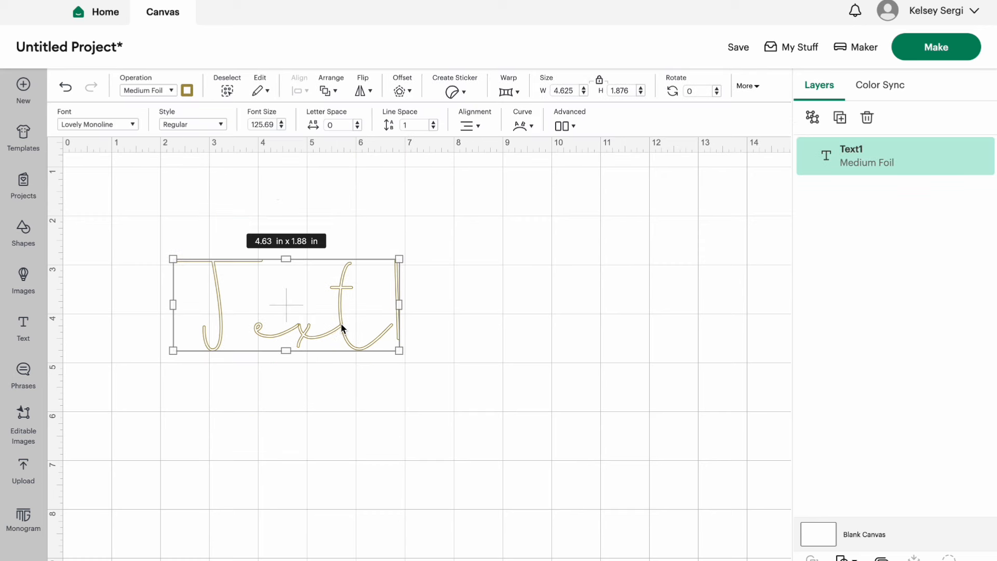
pyautogui.click(156, 91)
pyautogui.click(168, 143)
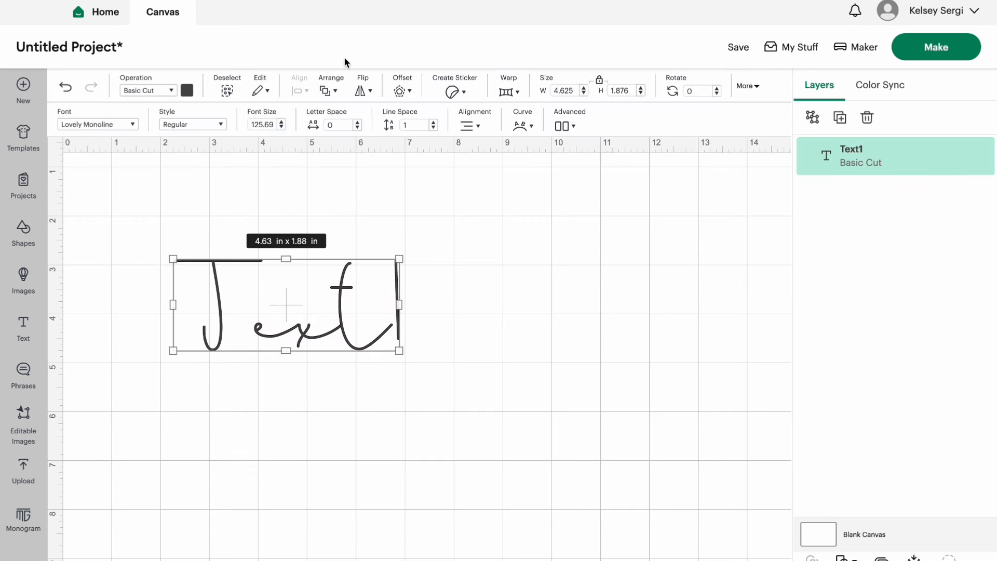
# Step: Try flipping Text1 horizontally and vertically, reversing each flip
pyautogui.click(366, 91)
pyautogui.click(384, 114)
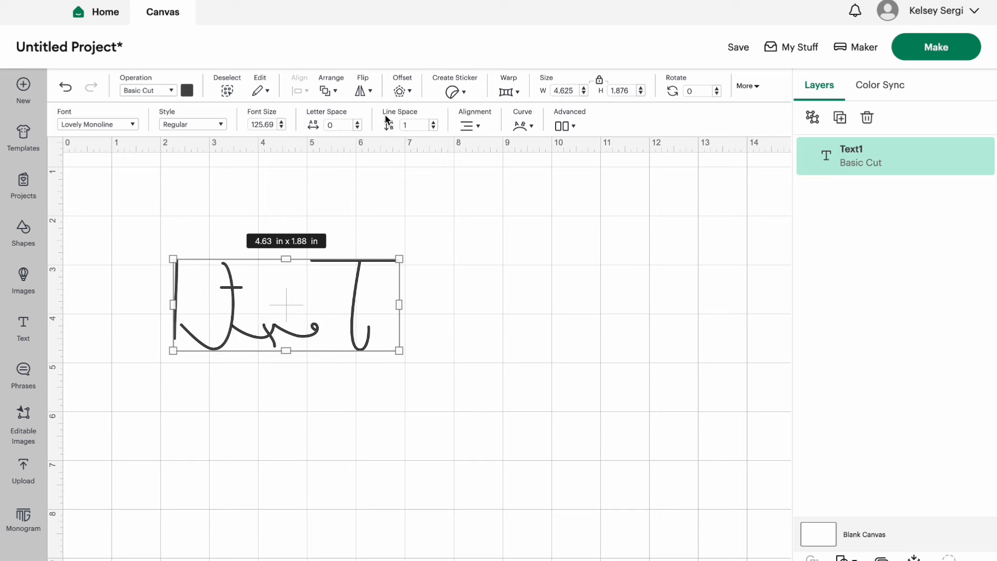
pyautogui.click(366, 92)
pyautogui.click(385, 116)
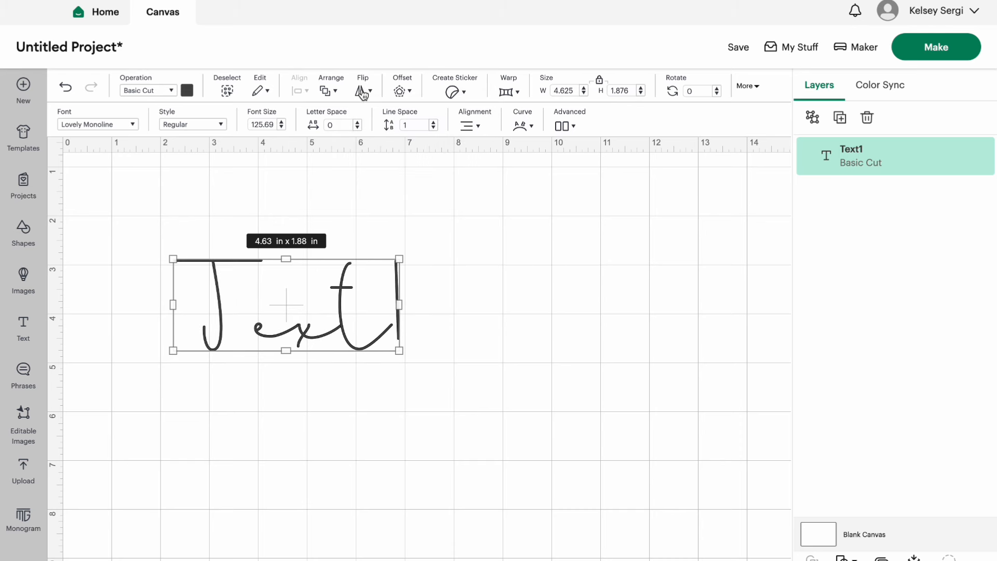
pyautogui.click(363, 91)
pyautogui.click(391, 141)
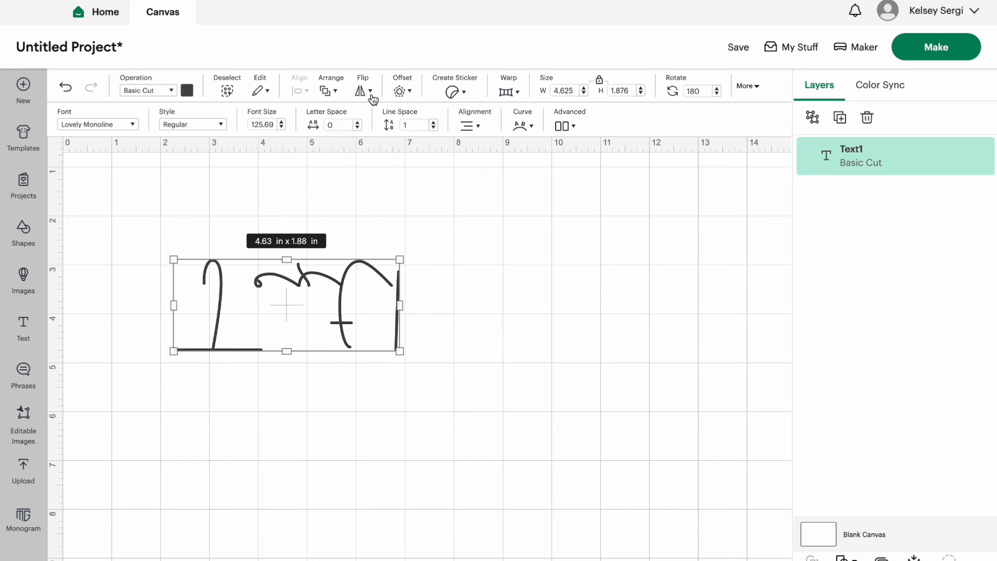
pyautogui.click(371, 92)
pyautogui.click(390, 141)
# Step: Preview a 0.417 in offset around Text1, trying square corners and unwelded offsets before restoring rounded corners and Weld Offsets
pyautogui.click(400, 91)
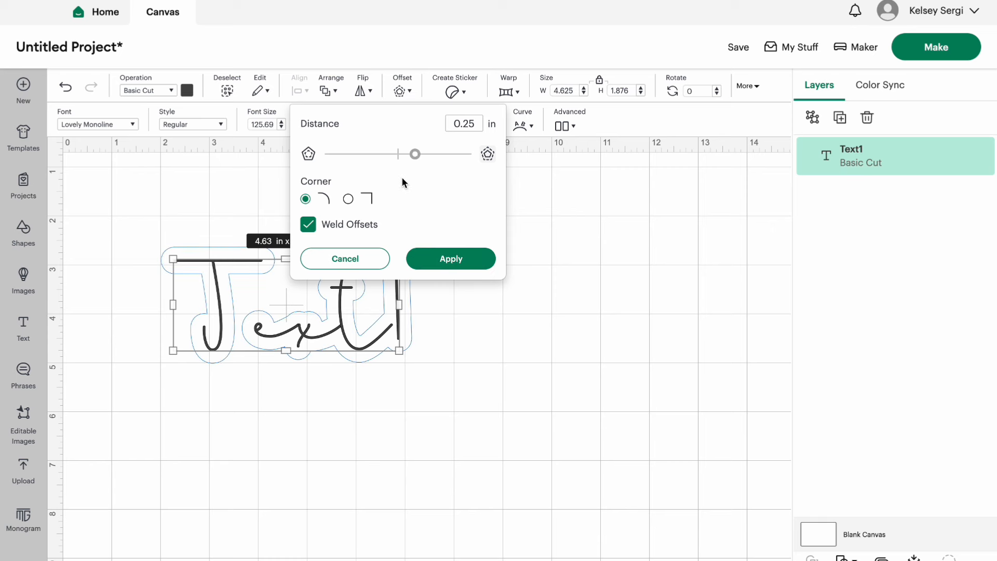
pyautogui.moveTo(415, 155)
pyautogui.mouseDown()
pyautogui.moveTo(433, 156)
pyautogui.moveTo(401, 156)
pyautogui.moveTo(427, 160)
pyautogui.mouseUp()
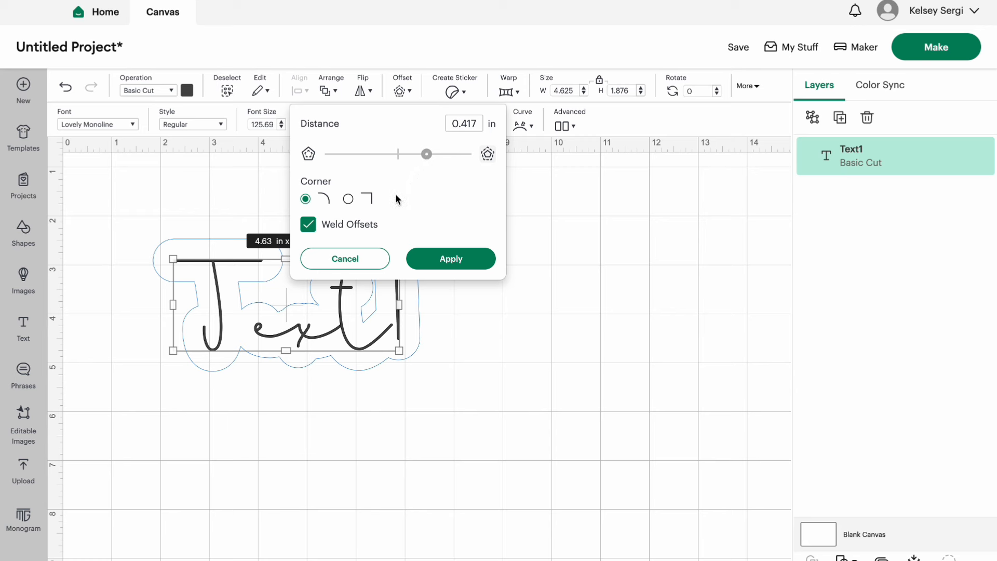
pyautogui.click(348, 199)
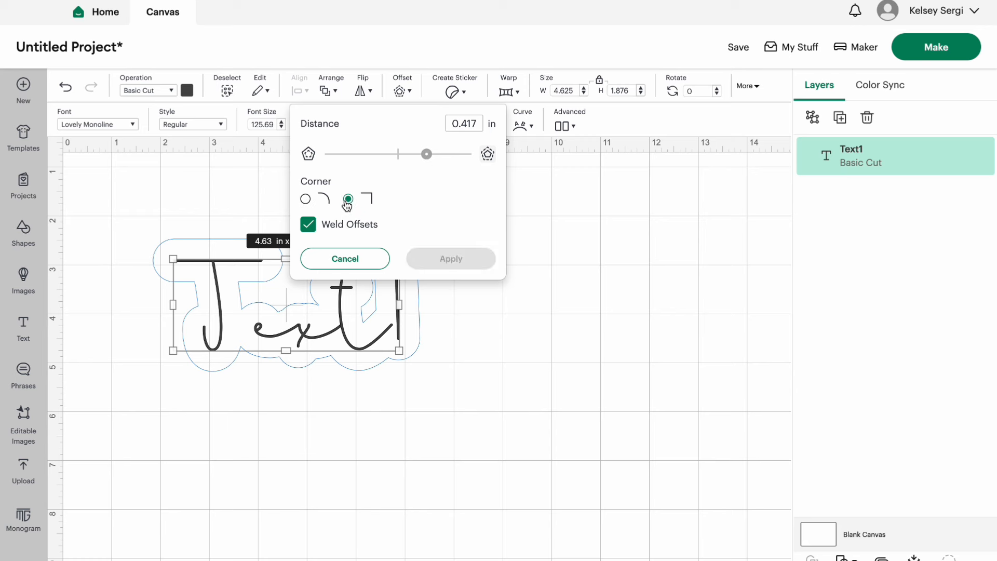
pyautogui.click(305, 199)
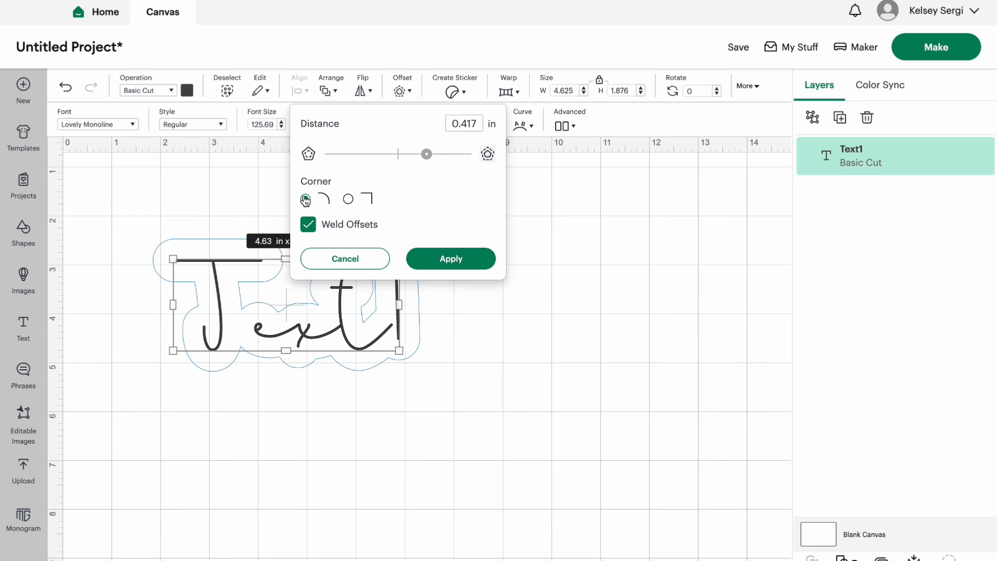
pyautogui.click(309, 225)
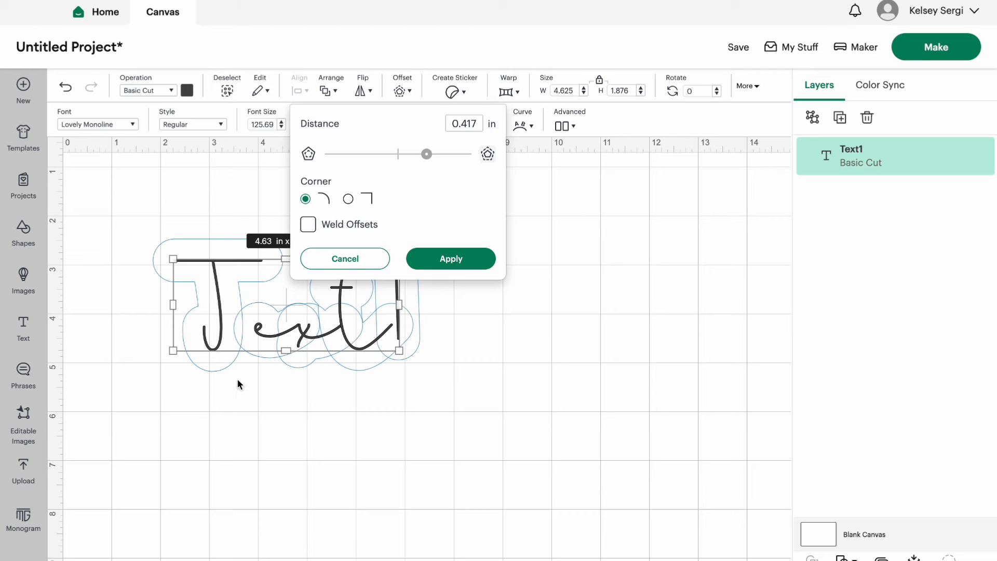
pyautogui.click(313, 223)
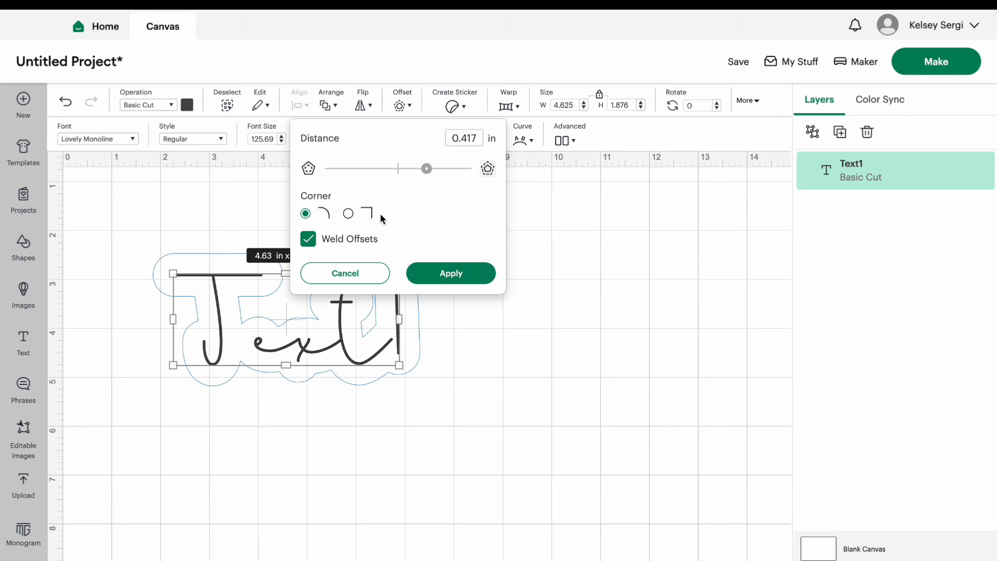
# Step: Reduce the offset distance to 0.083 in, apply it to Text1, and deselect everything
pyautogui.moveTo(427, 169); pyautogui.dragTo(405, 170)
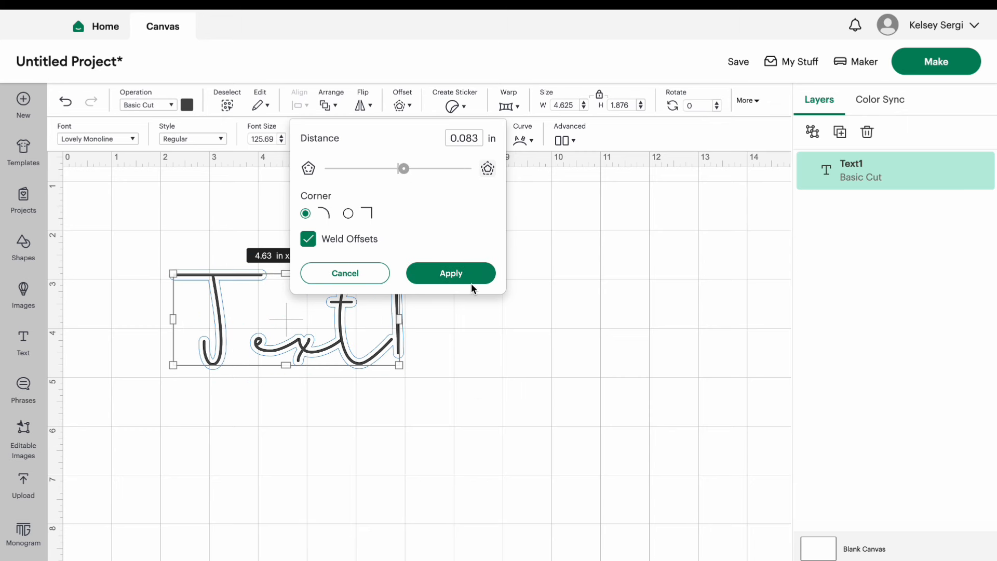
pyautogui.click(451, 274)
pyautogui.click(287, 435)
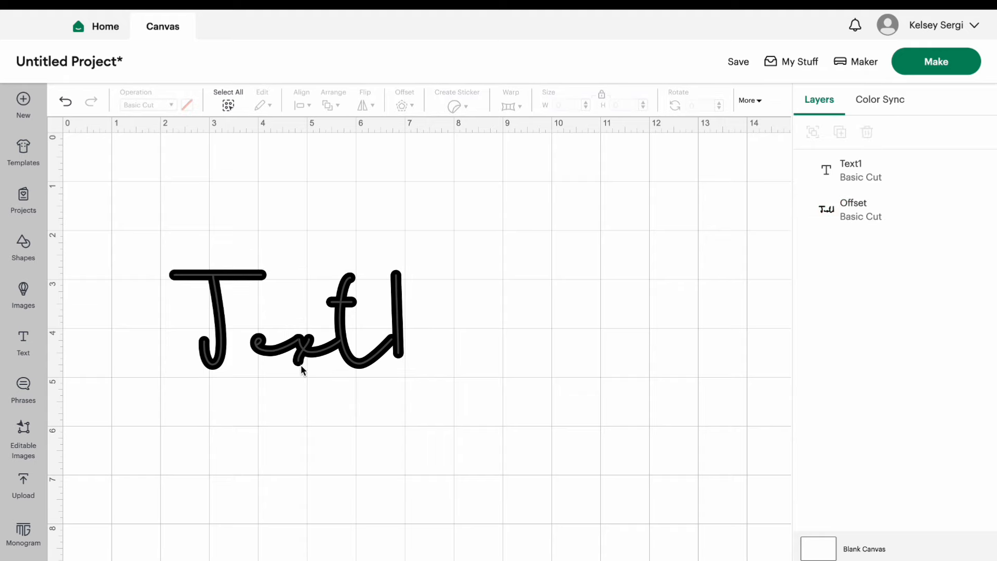
# Step: Duplicate the Text1 text without its offset and place the copy below and to the right of the original
pyautogui.click(306, 353)
pyautogui.hotkey('ctrl', 'd')
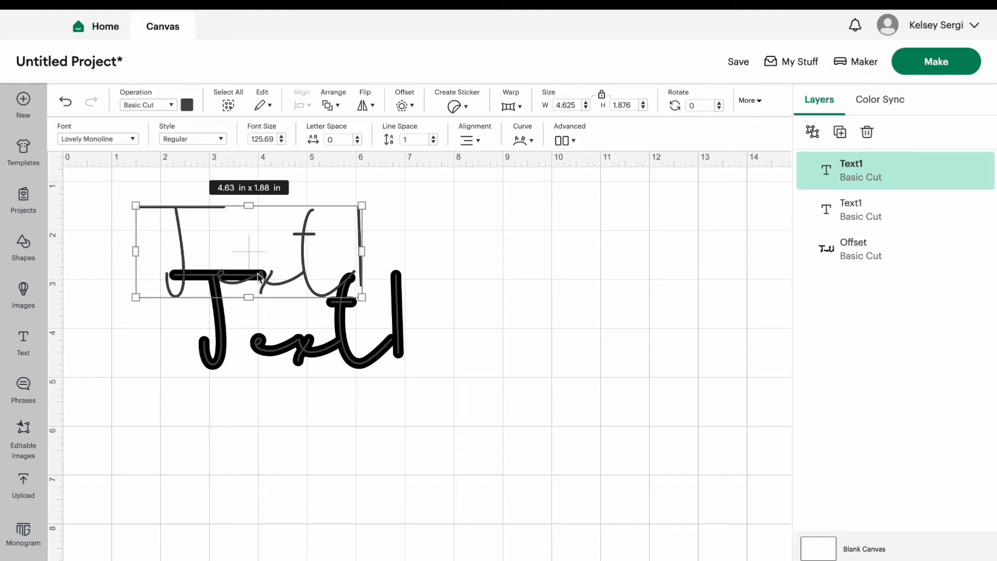
pyautogui.moveTo(308, 263); pyautogui.dragTo(583, 464)
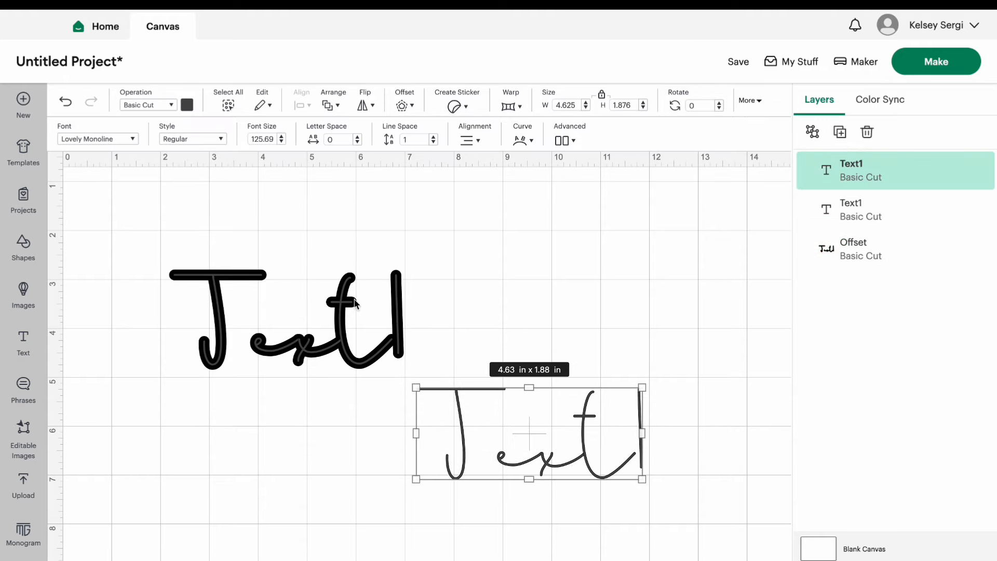
pyautogui.click(345, 322)
pyautogui.rightClick(341, 321)
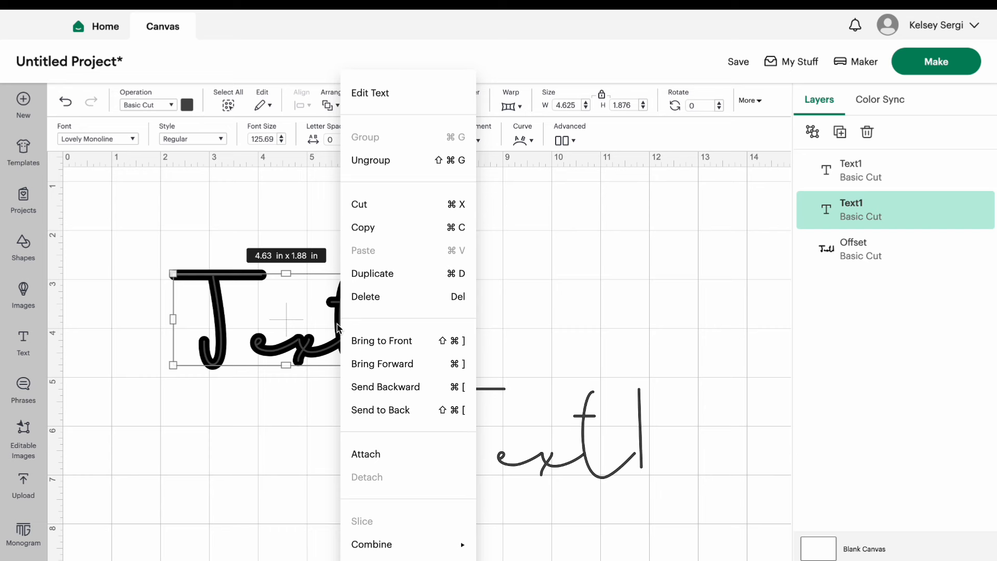
pyautogui.click(328, 345)
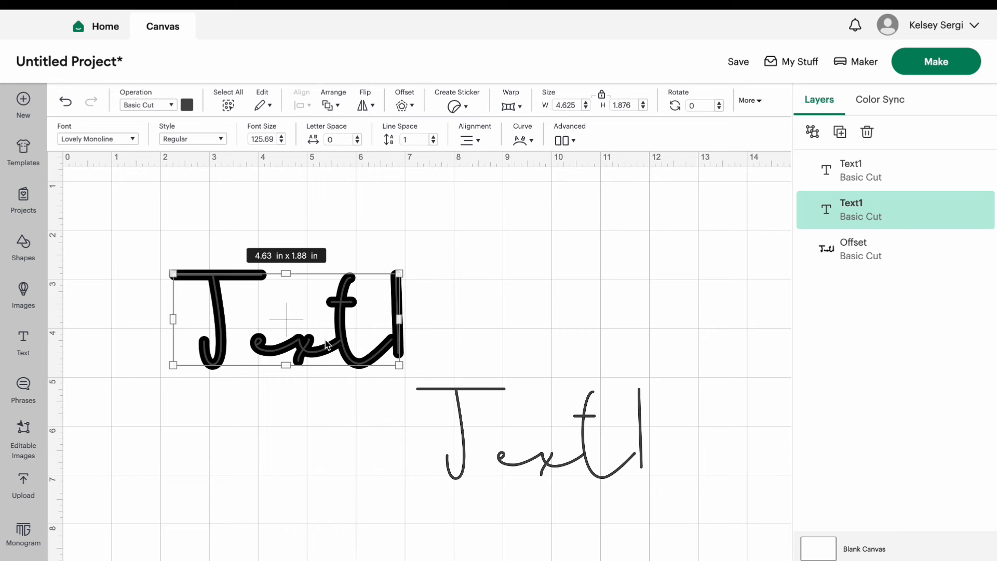
pyautogui.click(264, 105)
# Step: Set the Text1 copy's width to 10 in and apply a 0.083 in welded offset with rounded corners
pyautogui.click(457, 443)
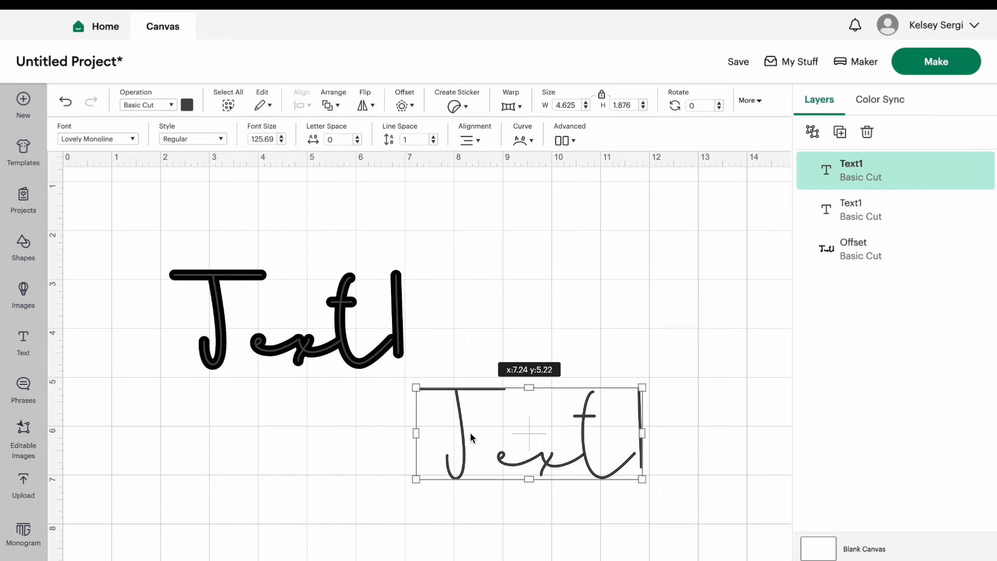
pyautogui.doubleClick(560, 104)
pyautogui.write('10')
pyautogui.press('Return')
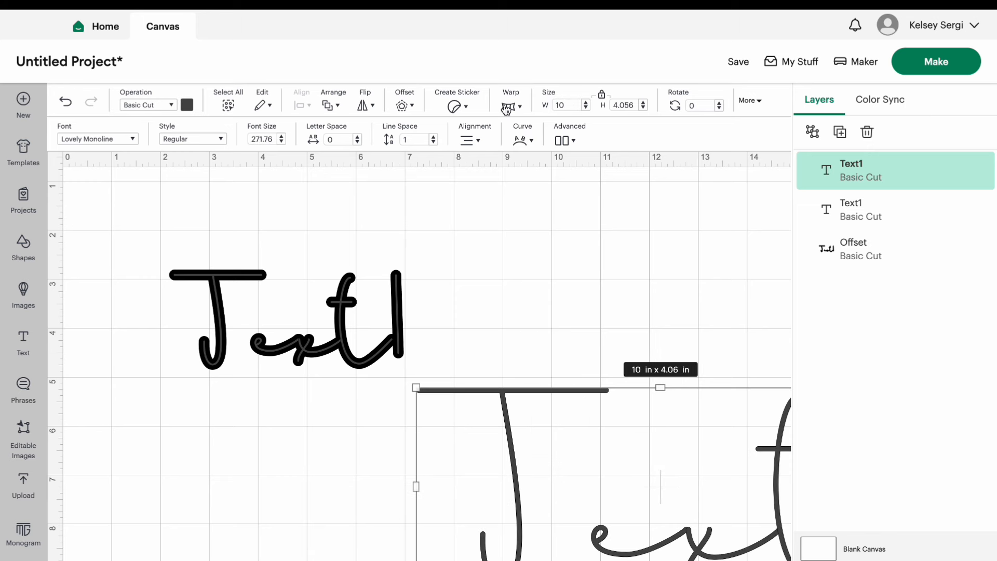
pyautogui.click(401, 106)
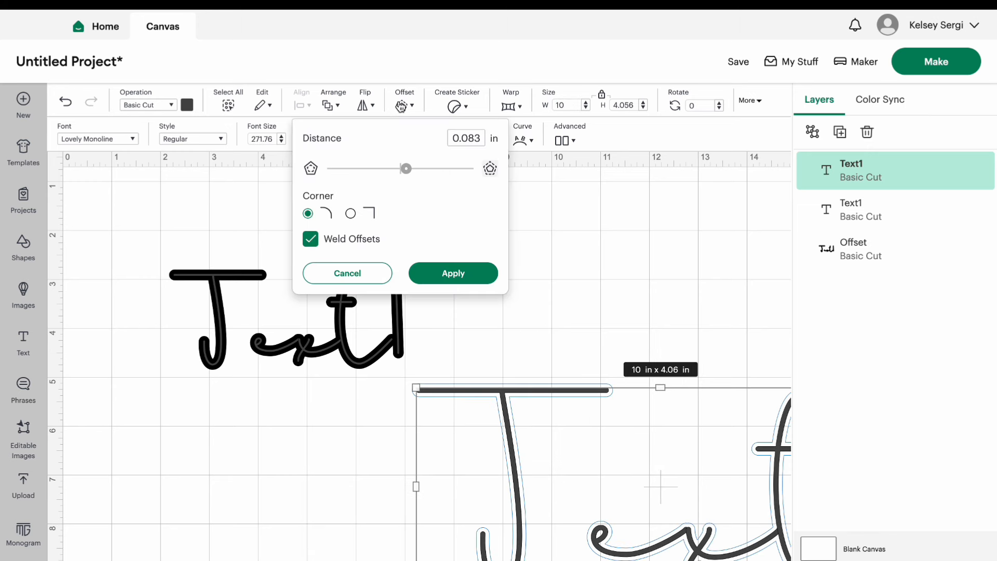
pyautogui.click(453, 269)
# Step: Select the enlarged text with its offset, and the original text with its offset, to compare their overall sizes
pyautogui.moveTo(457, 321); pyautogui.dragTo(557, 482)
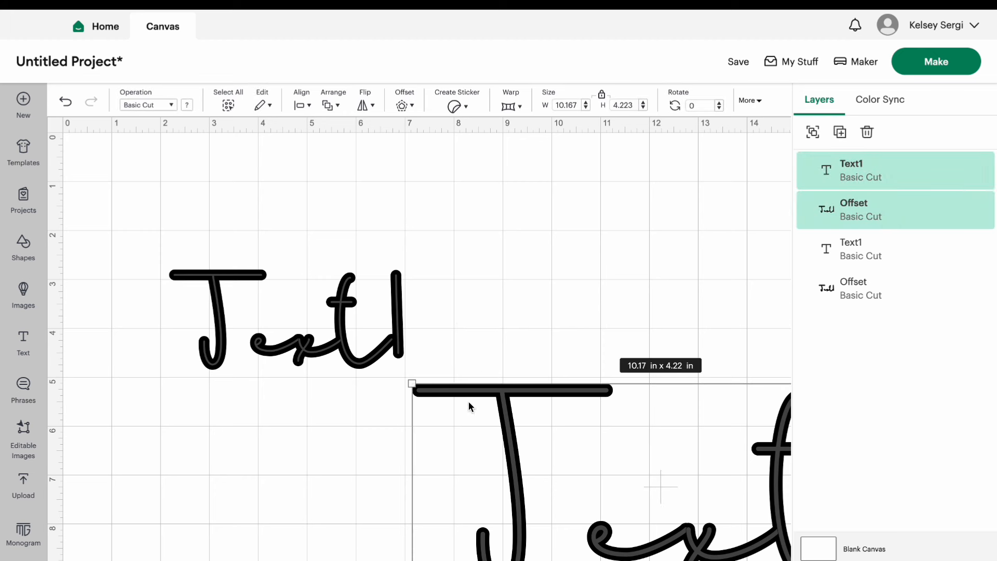
pyautogui.click(338, 255)
pyautogui.moveTo(337, 255); pyautogui.dragTo(362, 288)
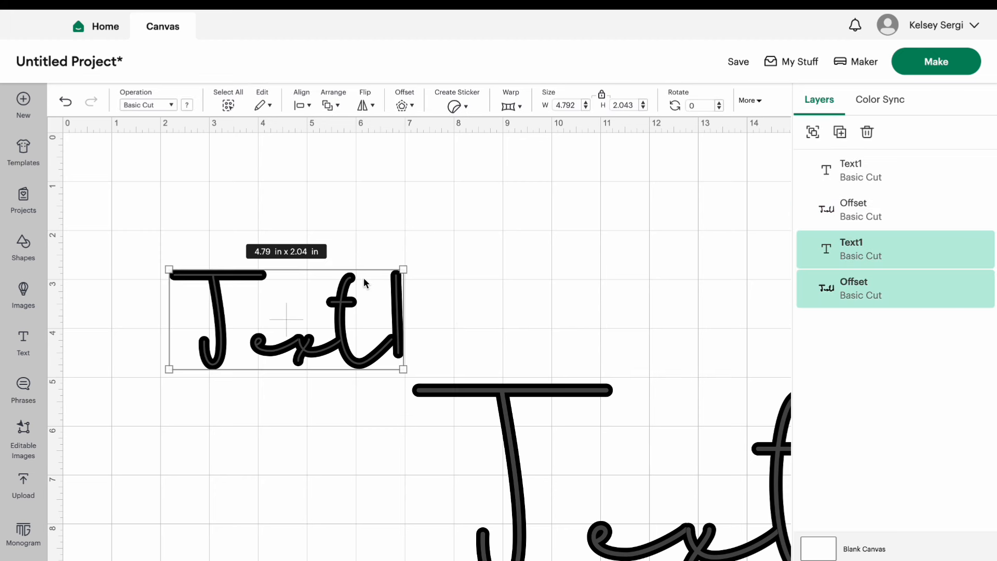
# Step: Resize the enlarged text and its offset together to 4.79 in wide and place them directly below the original pair
pyautogui.click(515, 452)
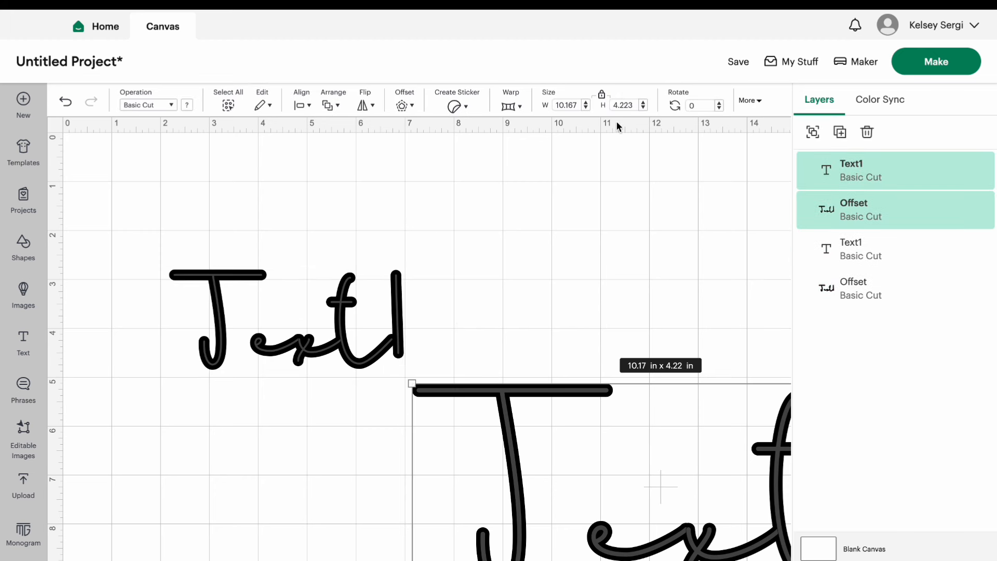
pyautogui.click(566, 106)
pyautogui.write('4.79')
pyautogui.press('Return')
pyautogui.moveTo(466, 422); pyautogui.dragTo(233, 412)
# Step: Delete the resized Text1 copy together with its offset
pyautogui.click(447, 474)
pyautogui.click(304, 371)
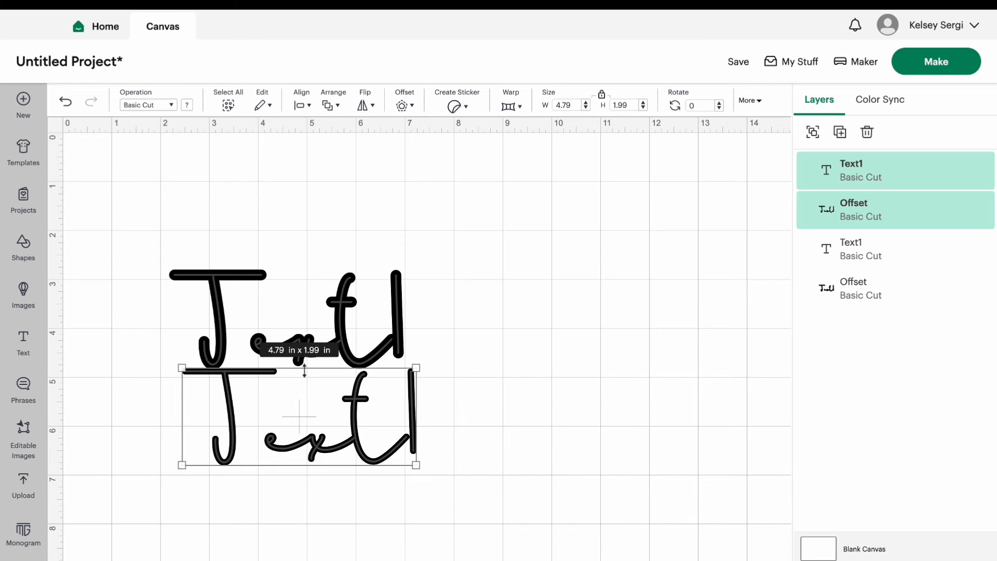
pyautogui.press('Delete')
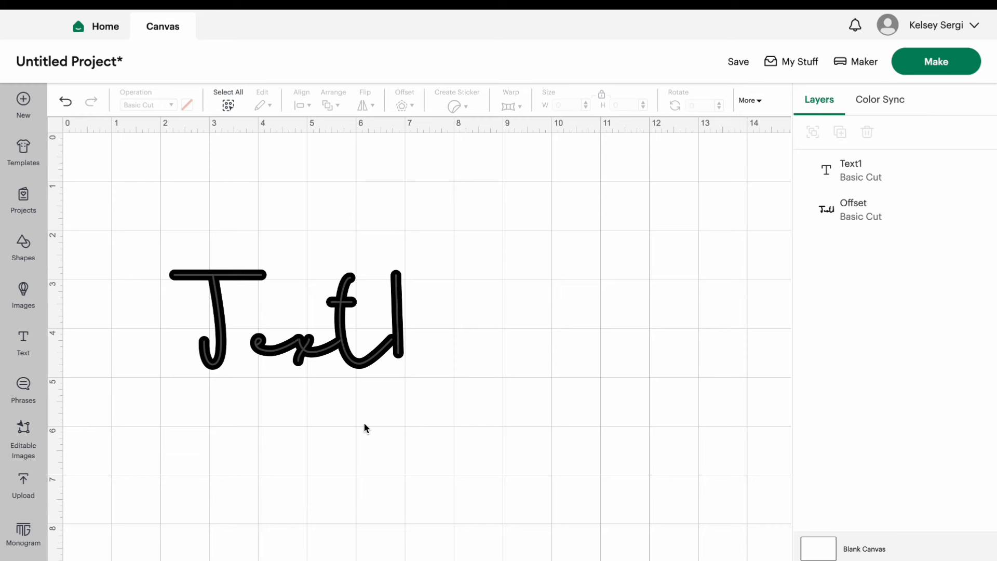
pyautogui.click(360, 333)
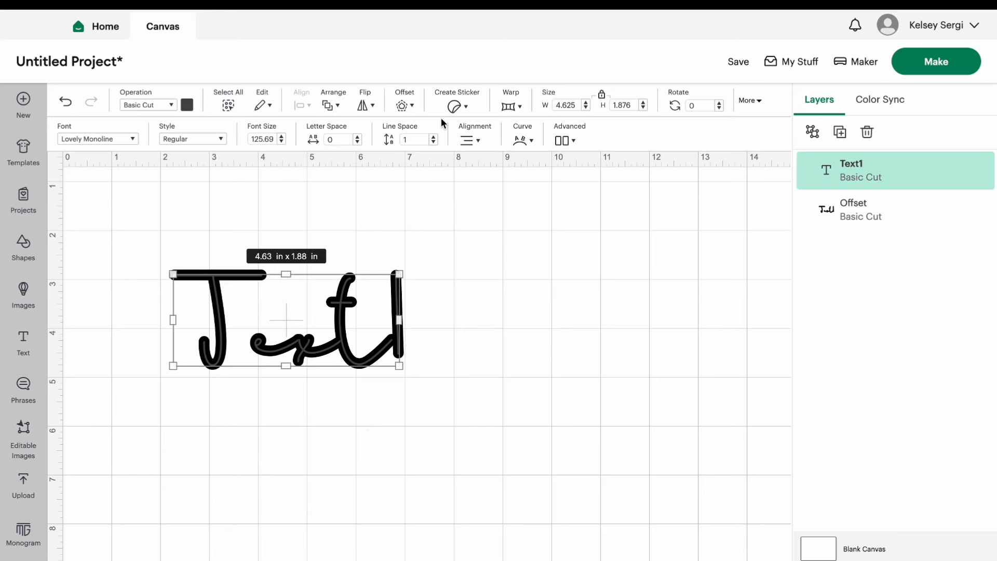
pyautogui.click(403, 106)
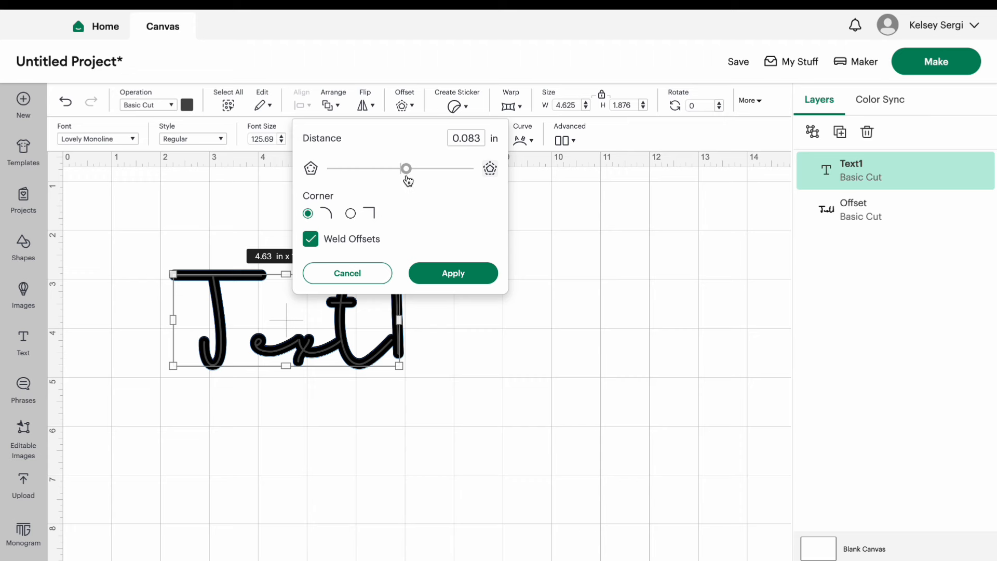
pyautogui.moveTo(408, 176); pyautogui.dragTo(396, 174)
pyautogui.click(456, 390)
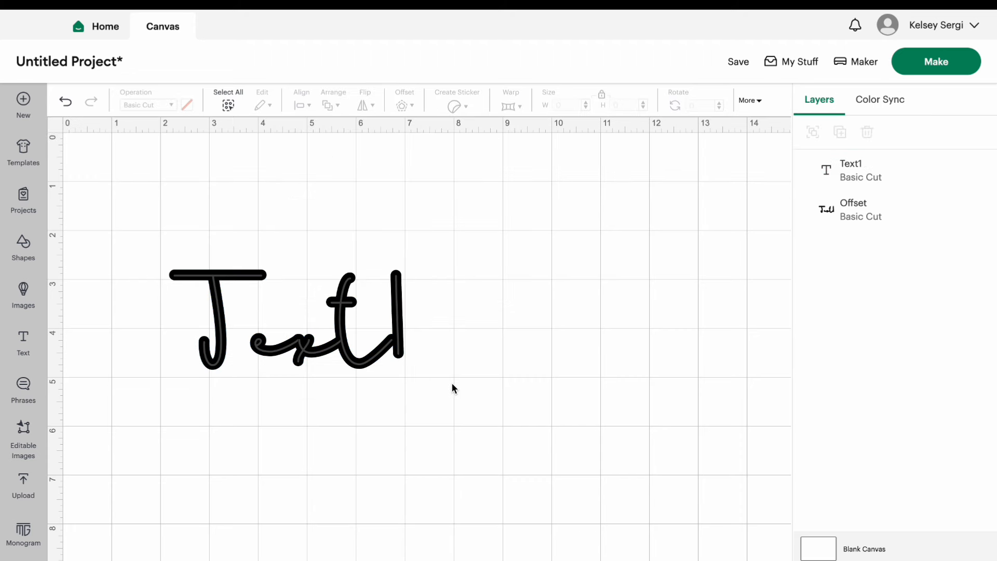
# Step: Replace the text and its offset with a heart shape enlarged to about 9.27 in wide
pyautogui.moveTo(429, 387); pyautogui.dragTo(200, 268)
pyautogui.press('Delete')
pyautogui.click(19, 251)
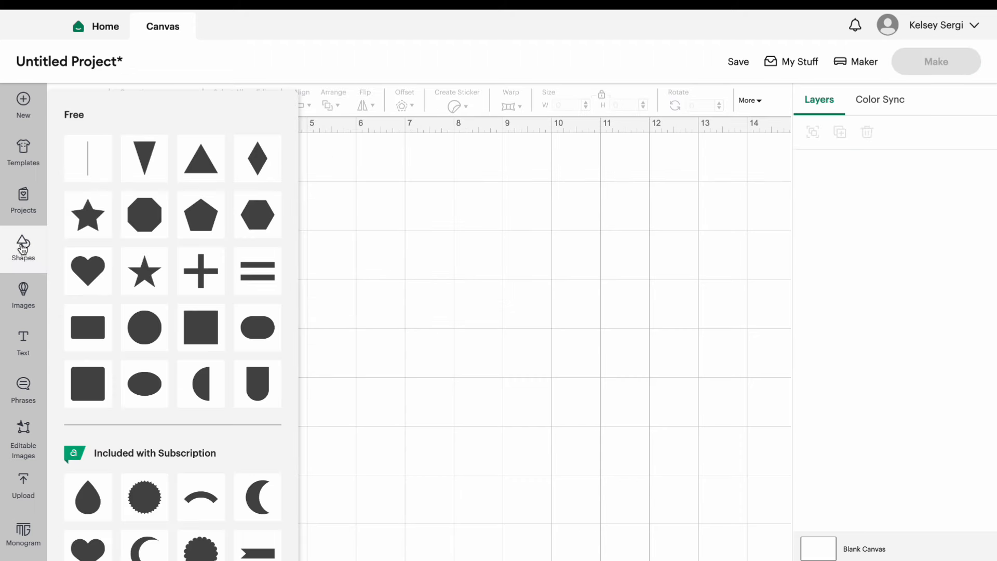
pyautogui.click(94, 287)
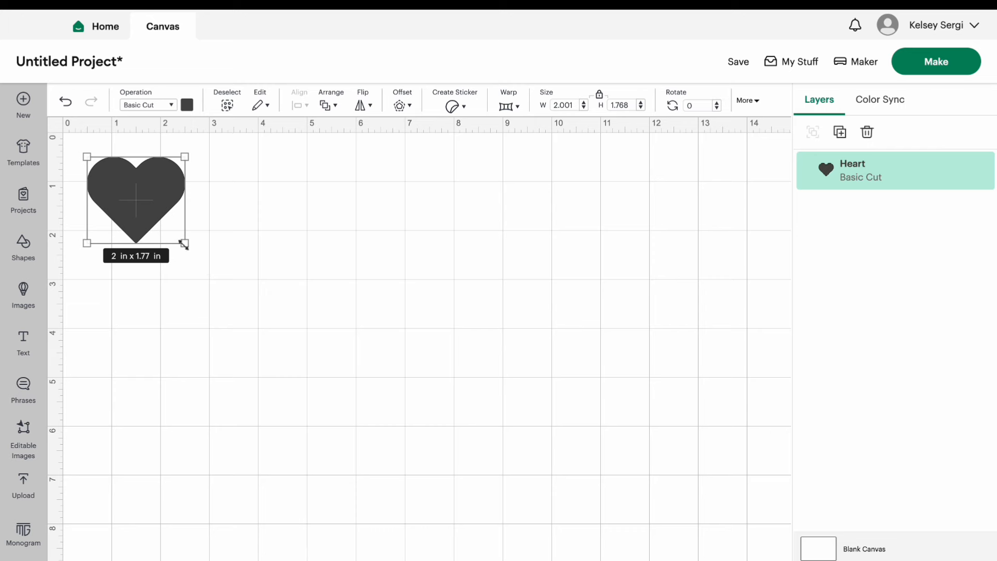
pyautogui.moveTo(183, 244); pyautogui.dragTo(498, 470)
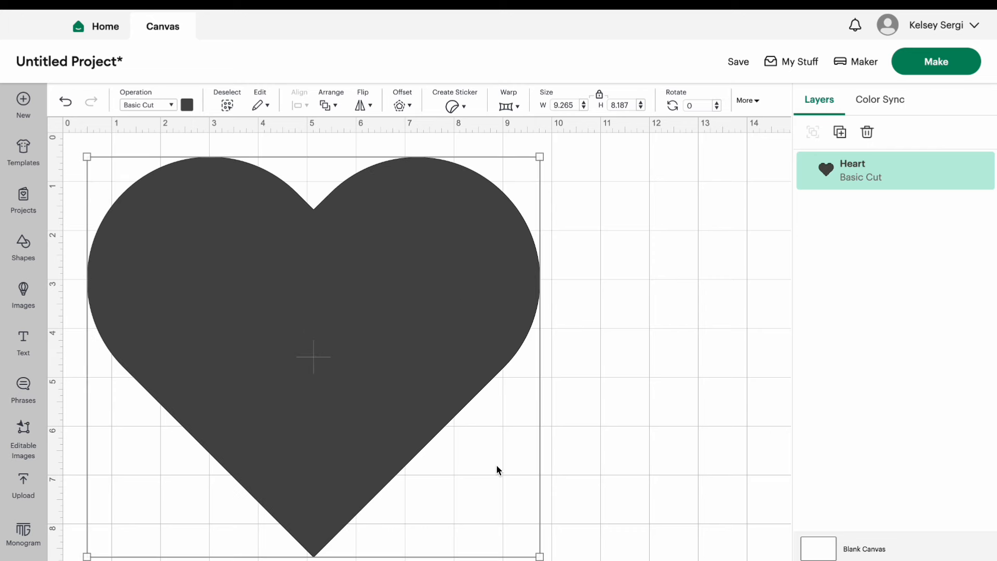
# Step: Apply an inward offset with rounded corners to the heart and move the offset about 2 in to the right
pyautogui.click(398, 106)
pyautogui.moveTo(398, 167); pyautogui.dragTo(344, 180)
pyautogui.click(459, 248)
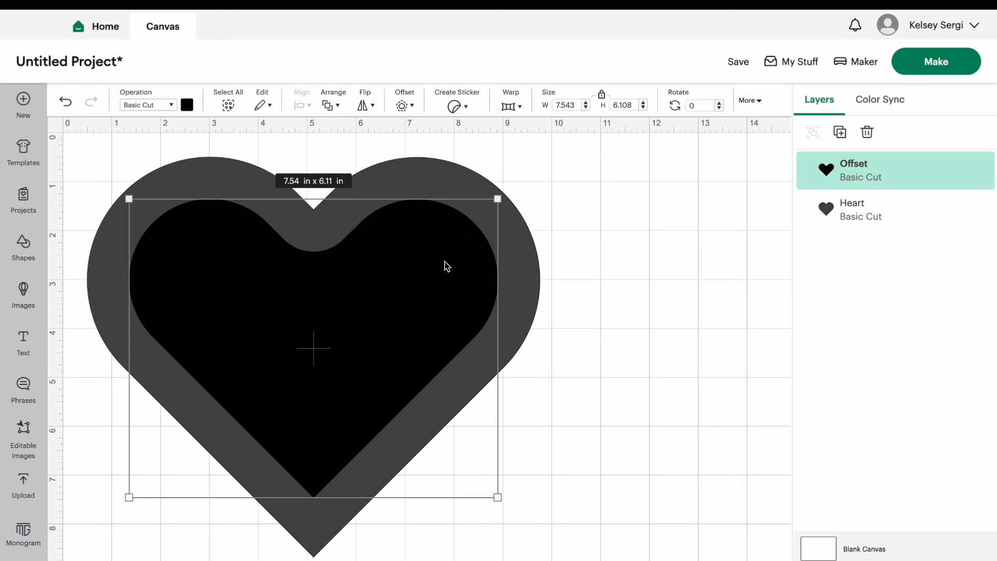
pyautogui.moveTo(444, 261); pyautogui.dragTo(540, 274)
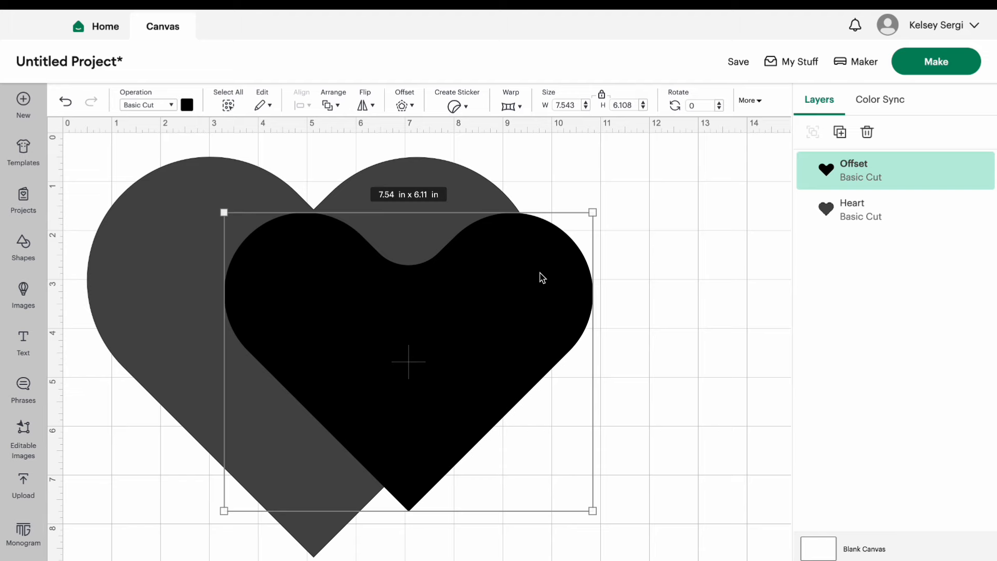
# Step: Delete the heart's offset and the heart itself
pyautogui.press('Delete')
pyautogui.click(401, 239)
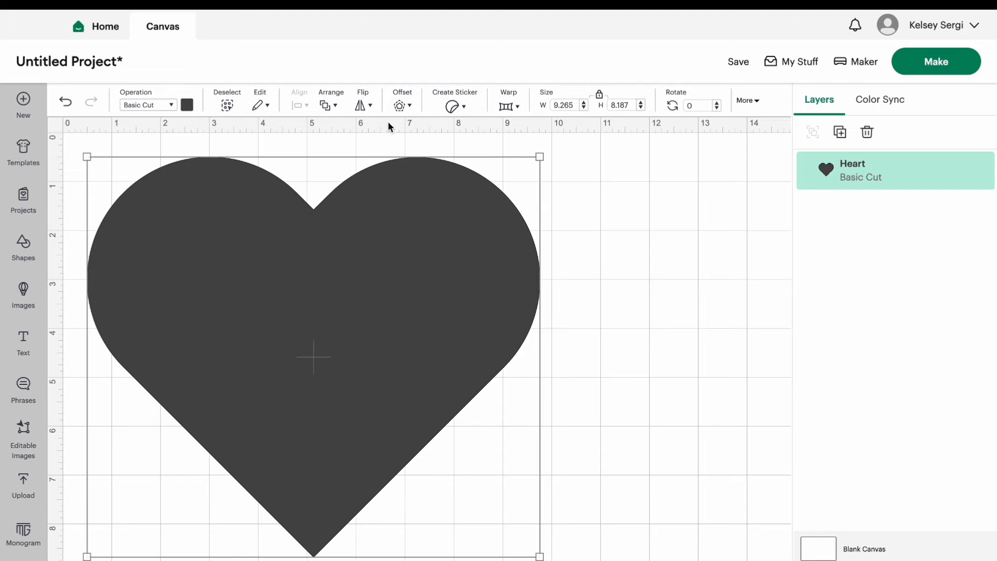
pyautogui.press('Delete')
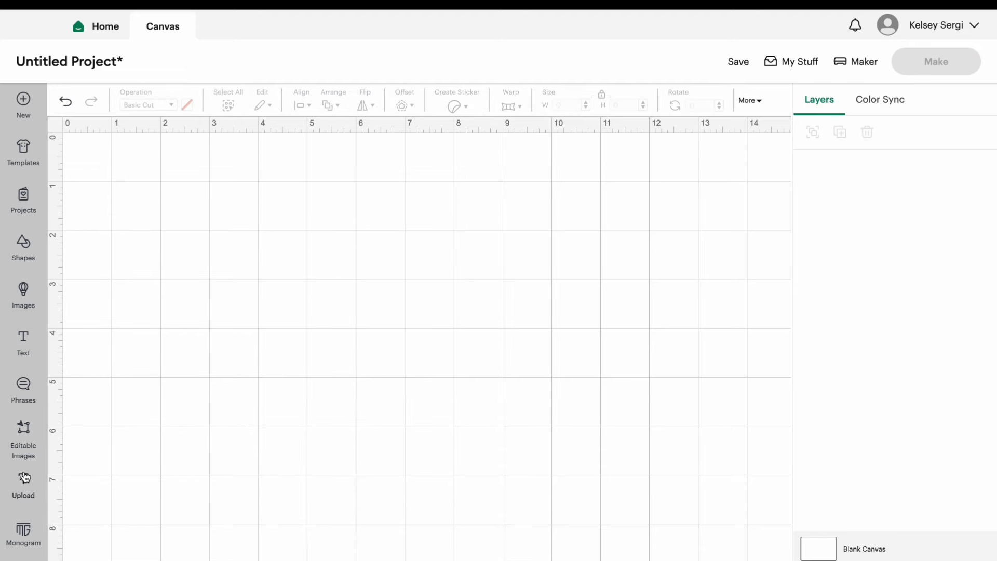
# Step: Add the Corgi With Sunglasses image to the canvas and check its individual layers
pyautogui.click(23, 289)
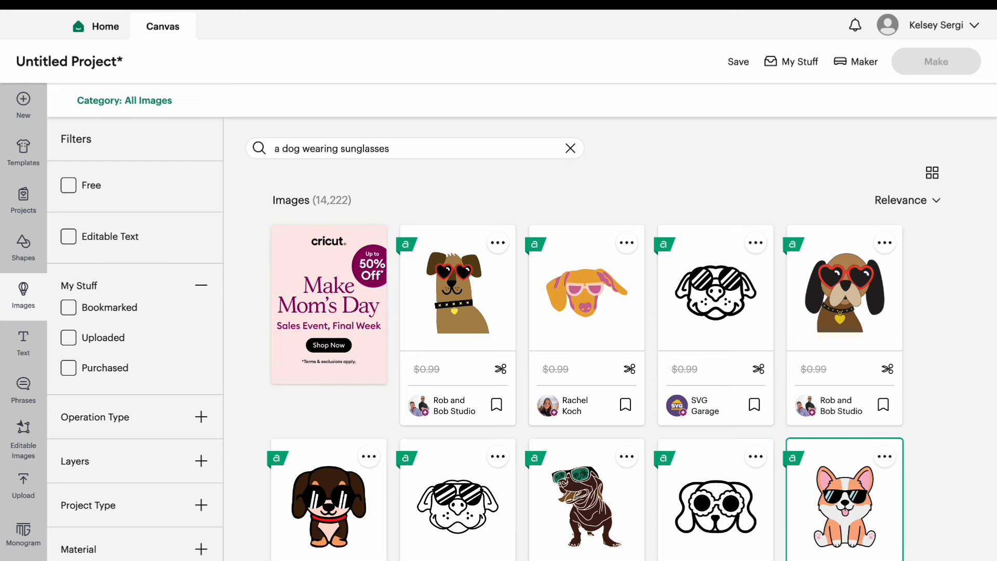
pyautogui.click(845, 499)
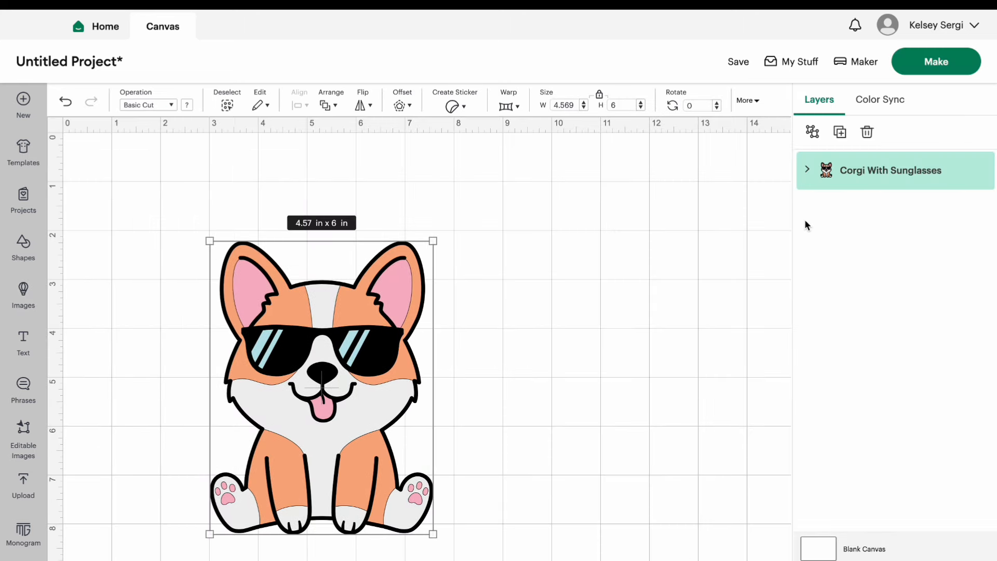
pyautogui.click(808, 170)
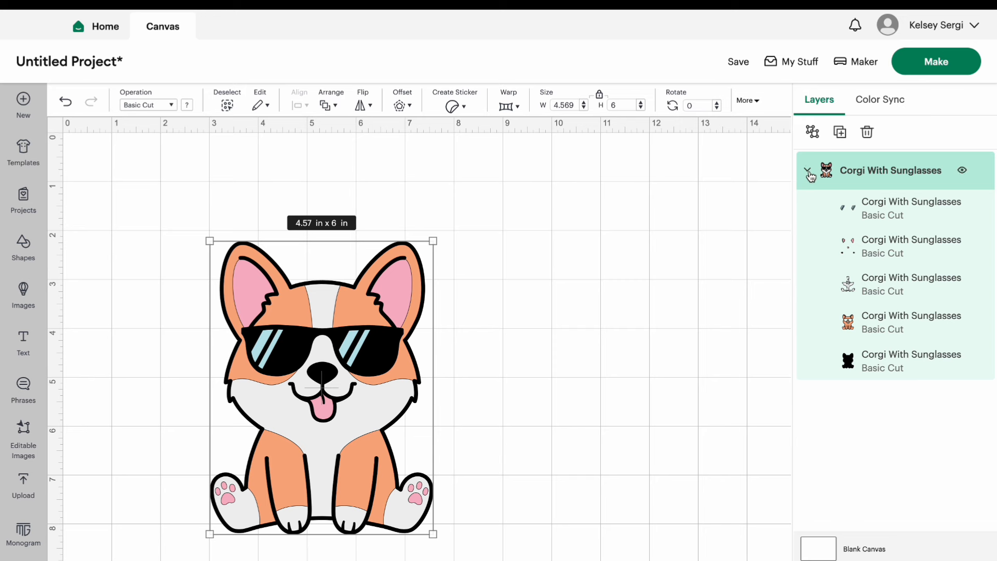
pyautogui.click(809, 172)
# Step: Start a Die Cut sticker from the corgi image with a Standard border
pyautogui.moveTo(450, 109)
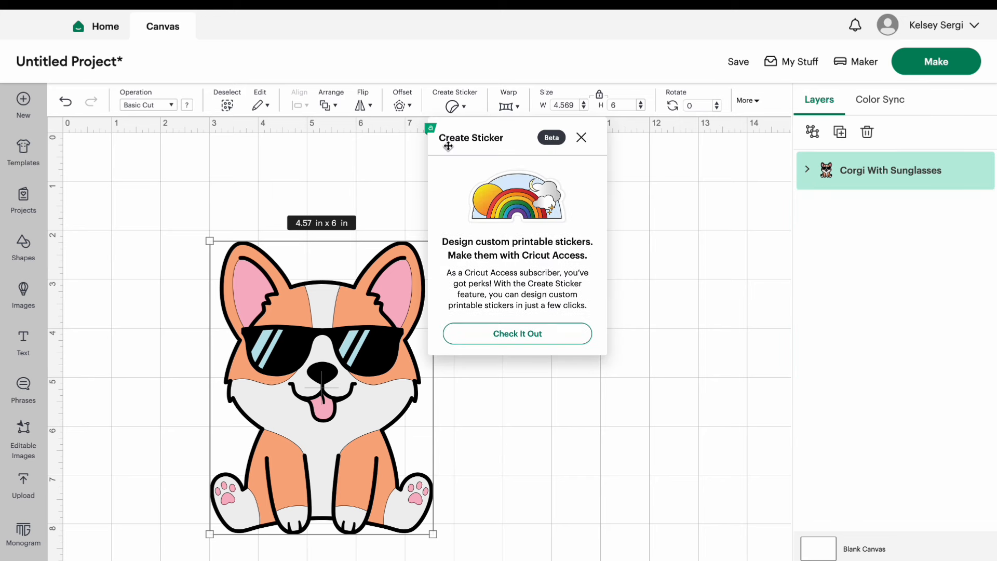
pyautogui.click(525, 335)
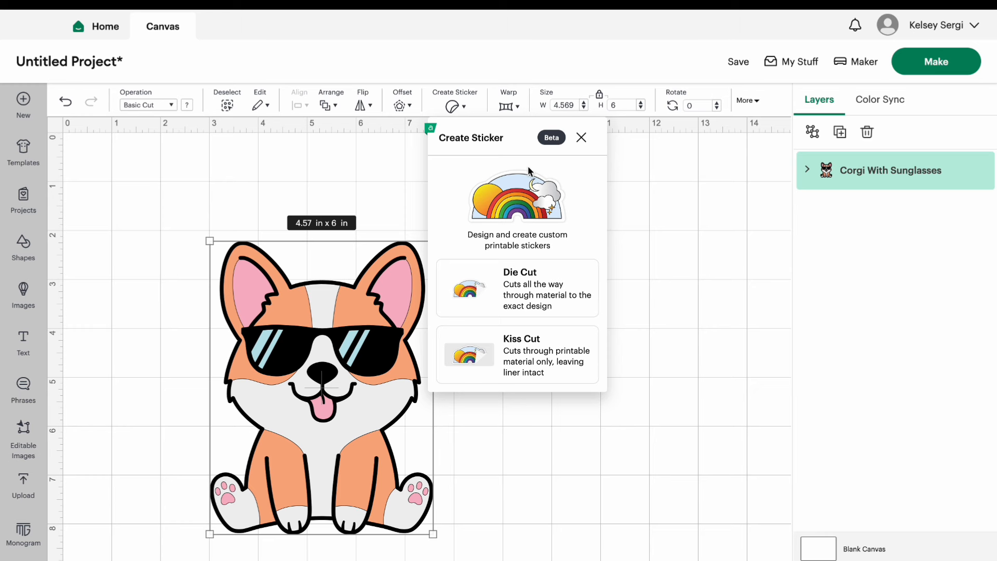
pyautogui.click(493, 292)
pyautogui.click(494, 293)
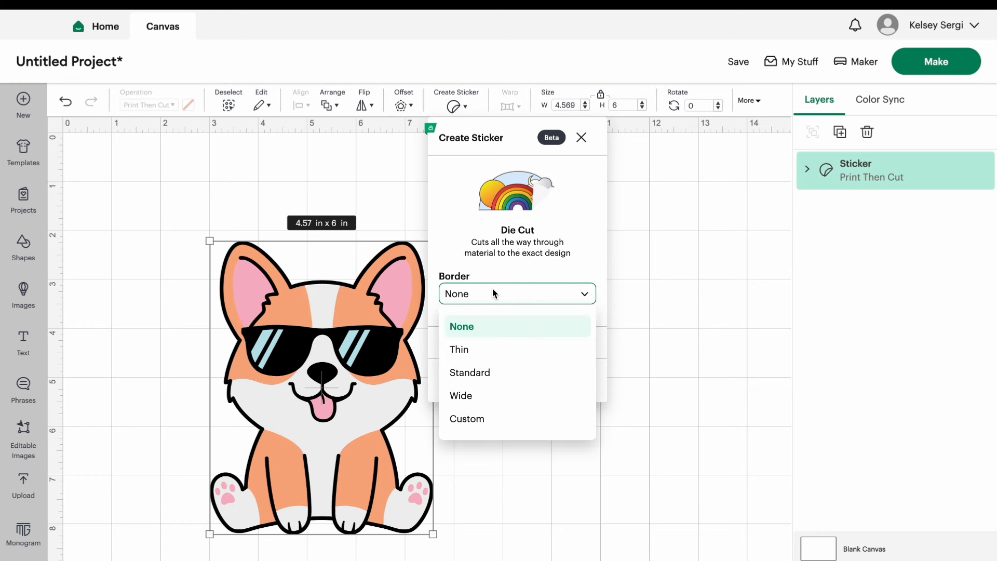
pyautogui.click(492, 372)
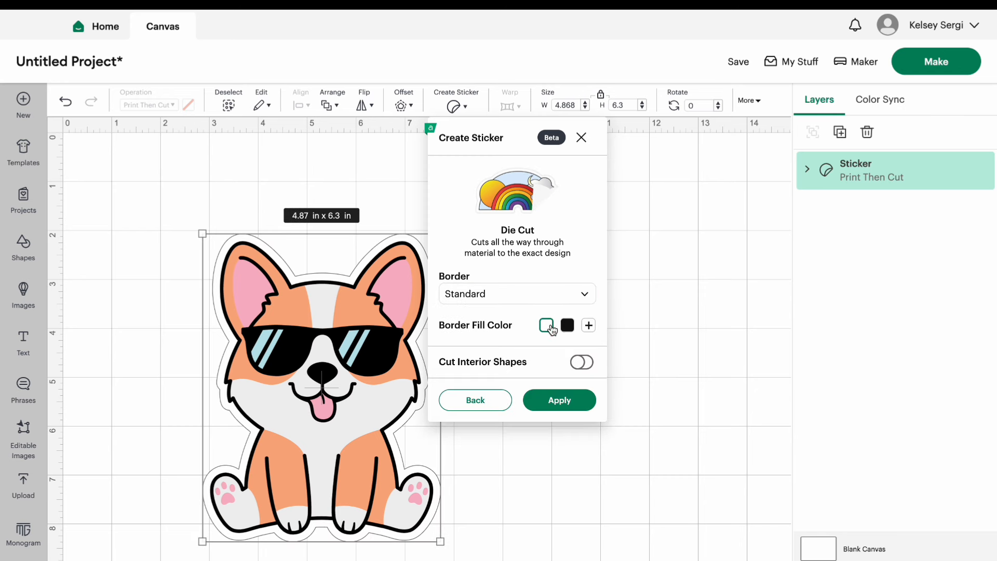
# Step: Try custom border fill colors on the sticker, first green #469b87 and finally red #9b4646
pyautogui.click(588, 325)
pyautogui.click(530, 296)
pyautogui.click(543, 201)
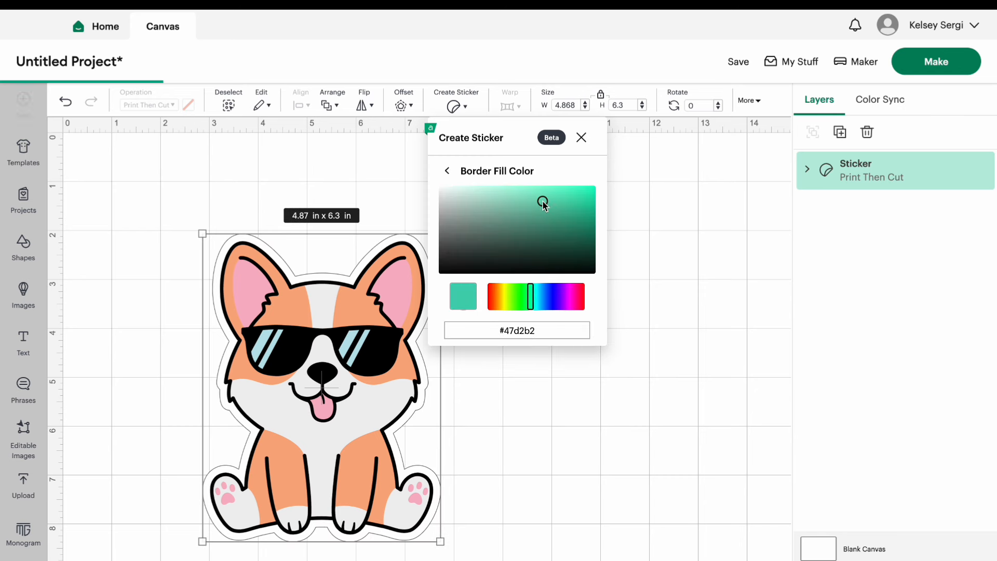
pyautogui.click(525, 219)
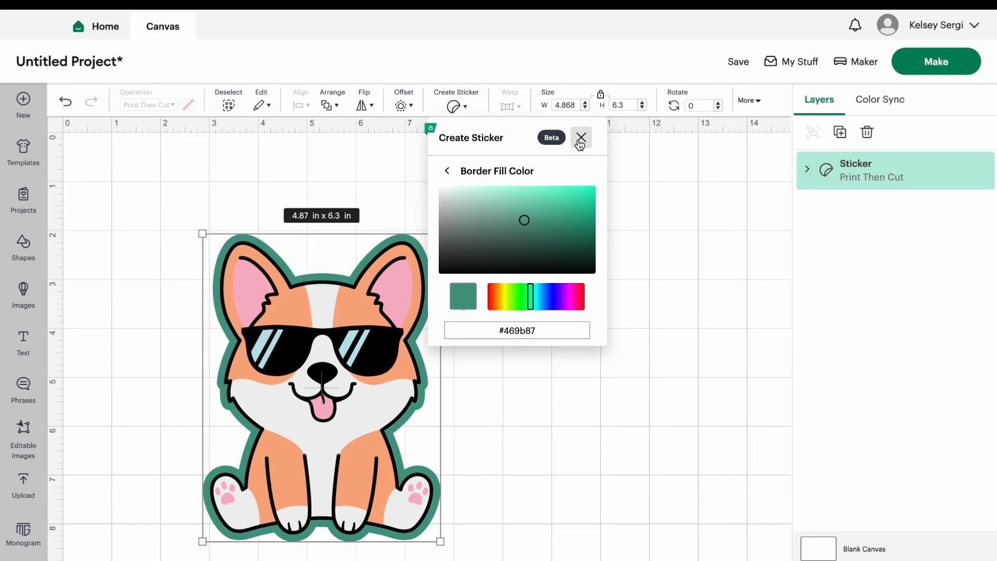
pyautogui.moveTo(531, 307); pyautogui.dragTo(448, 303)
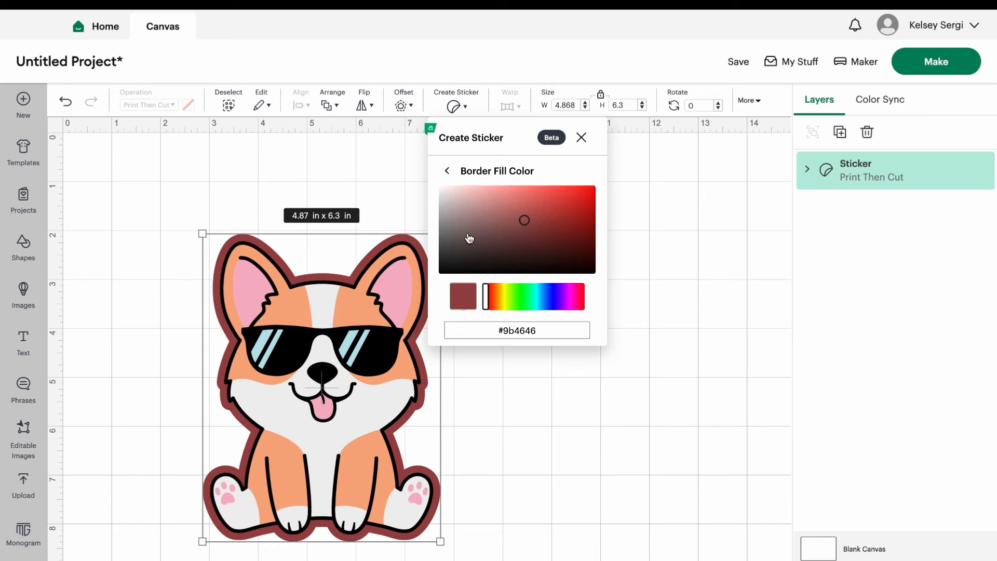
pyautogui.click(446, 171)
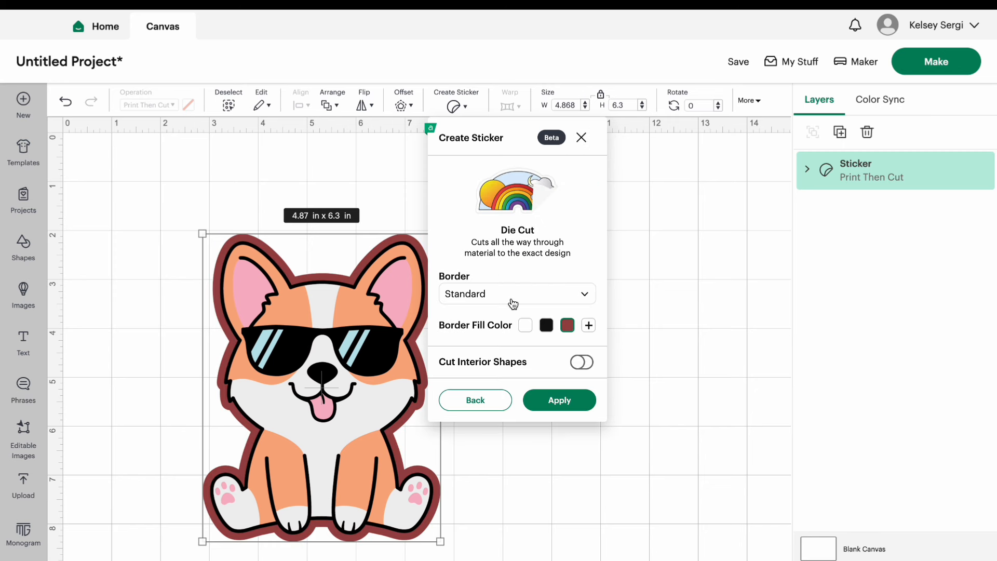
# Step: Set the border fill back to white, try Cut Interior Shapes, and apply the die-cut sticker with that option off
pyautogui.click(528, 326)
pyautogui.click(584, 364)
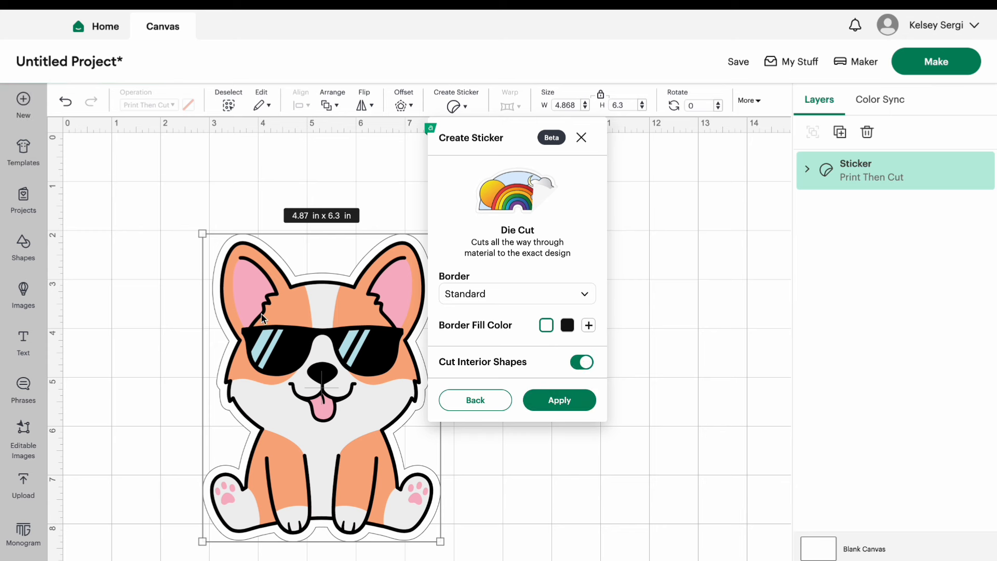
pyautogui.click(582, 362)
pyautogui.click(556, 401)
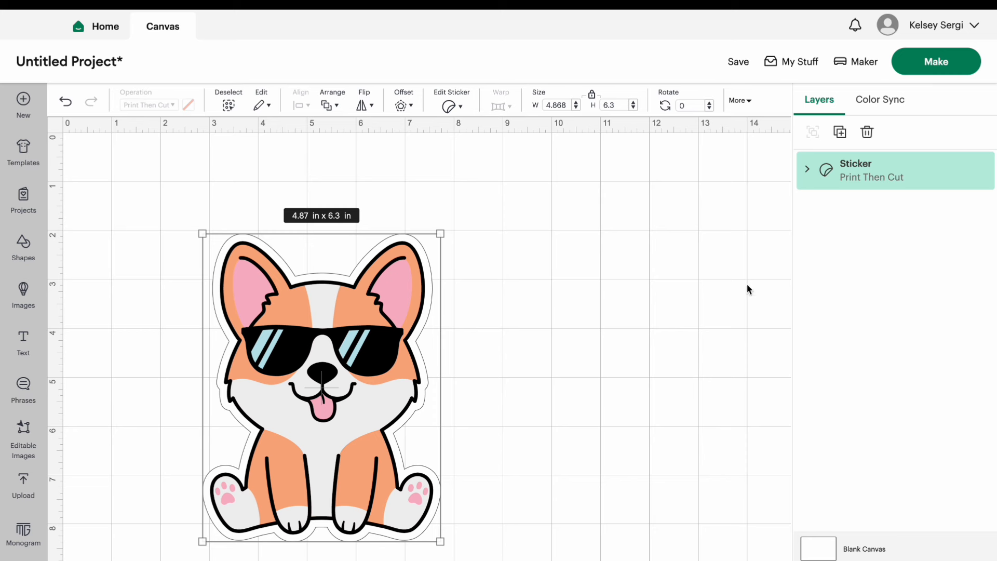
# Step: Examine the corgi layer inside the sticker, and undo the die-cut sticker
pyautogui.click(808, 169)
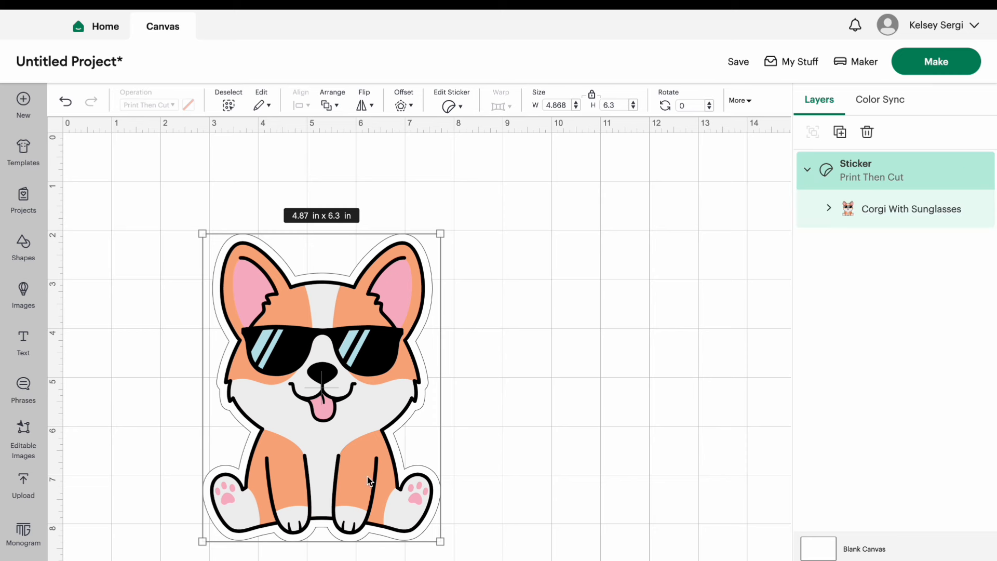
pyautogui.click(845, 196)
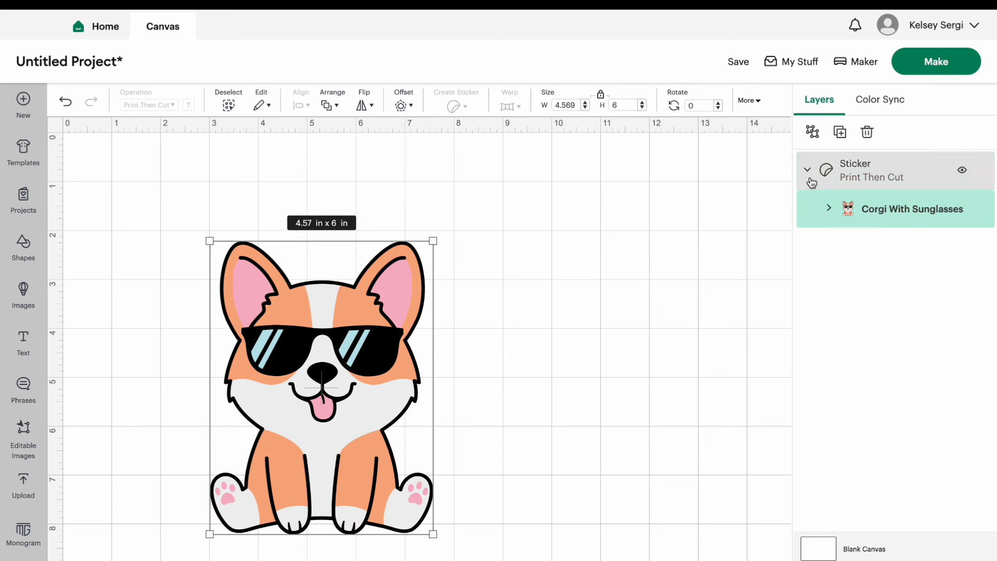
pyautogui.click(813, 177)
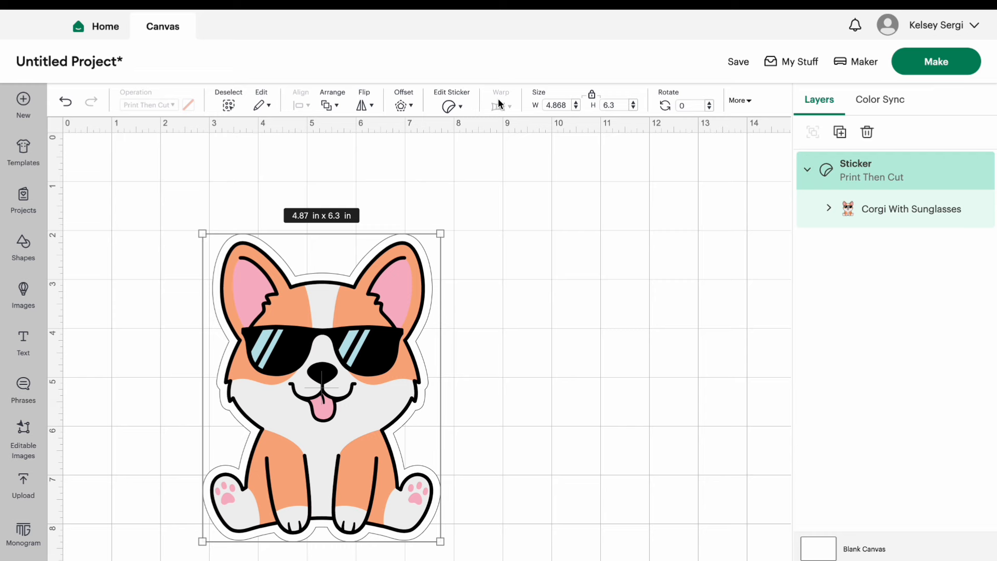
pyautogui.hotkey('ctrl', 'z')
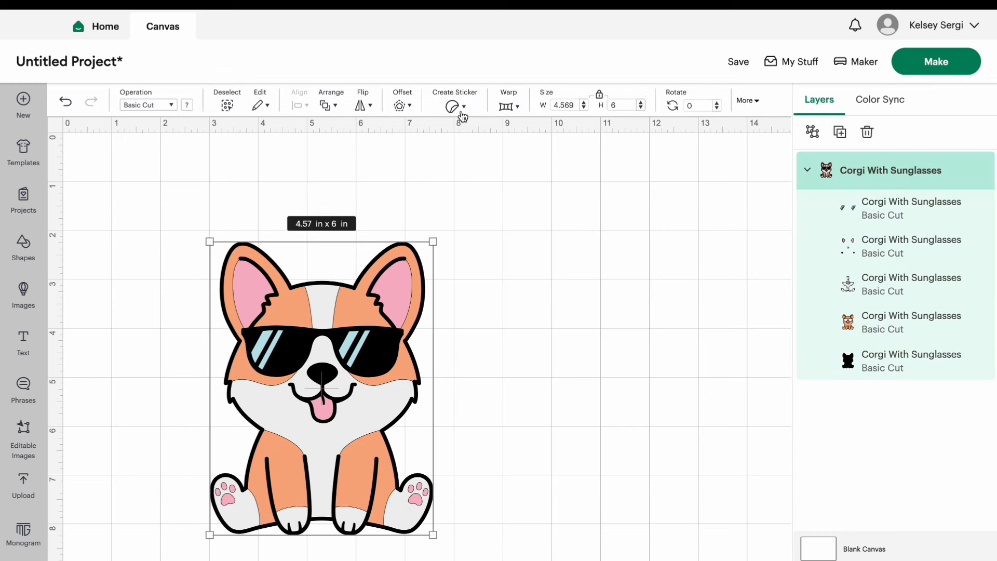
# Step: Try a Kiss Cut sticker on the corgi with the border set to None, and back out of its settings
pyautogui.click(462, 115)
pyautogui.click(482, 357)
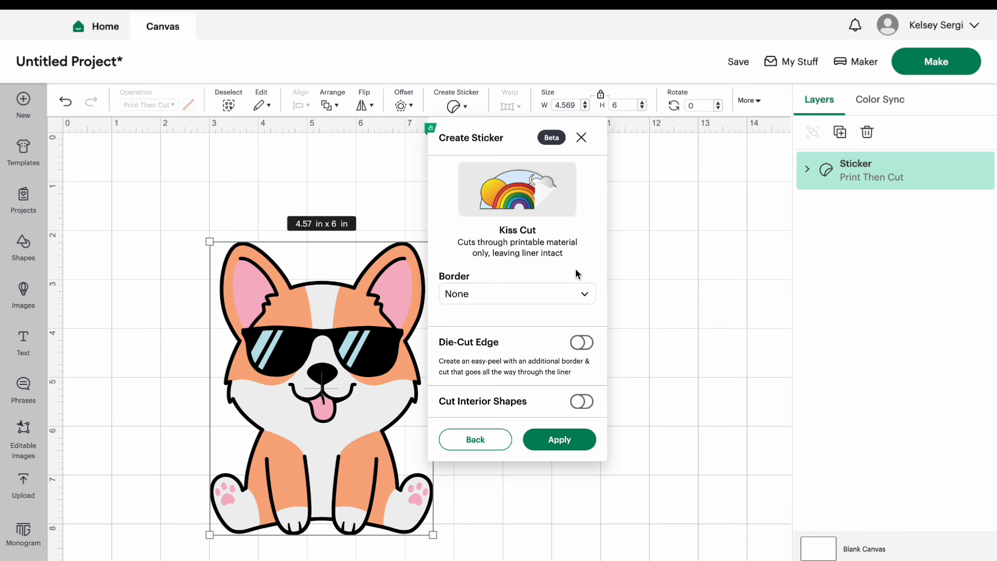
pyautogui.click(539, 296)
pyautogui.click(493, 326)
pyautogui.click(470, 441)
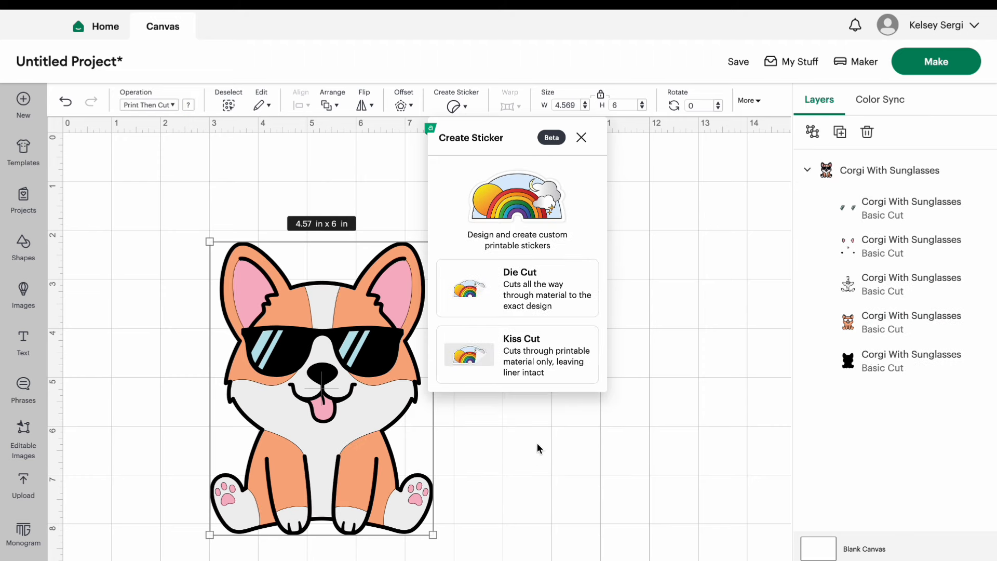
# Step: Close the sticker options, reselect the corgi image, and undo its flattening
pyautogui.click(540, 467)
pyautogui.click(385, 385)
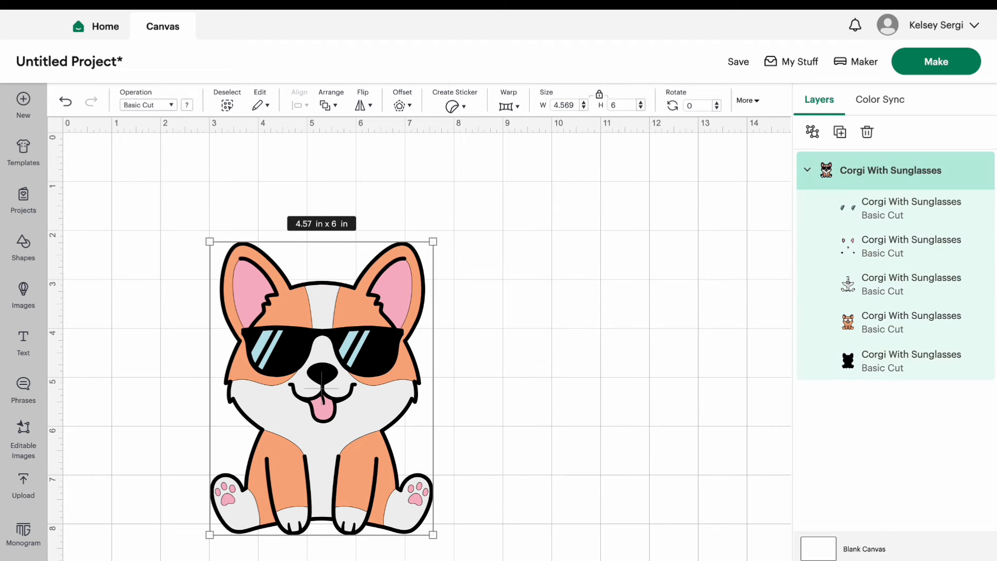
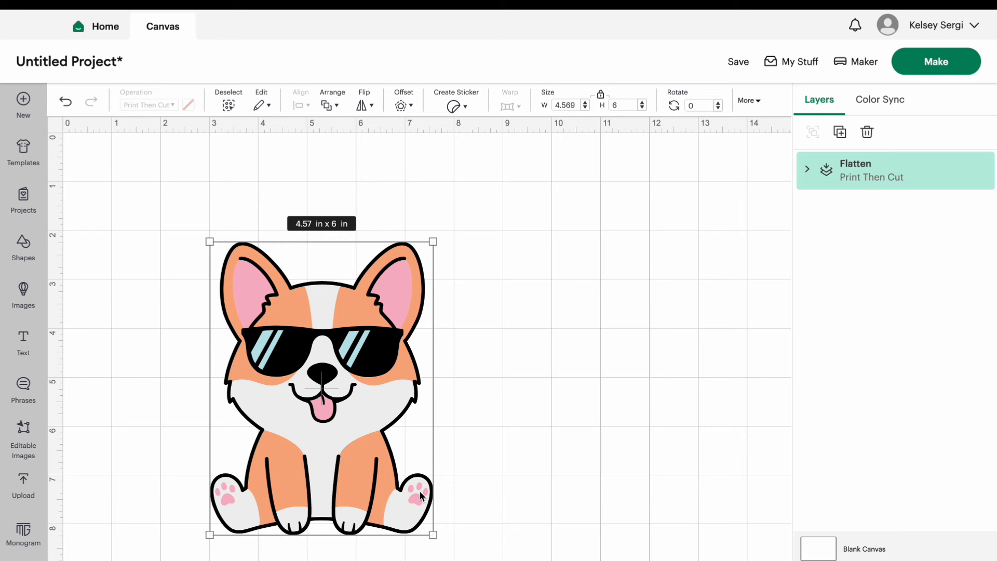
pyautogui.hotkey('ctrl', 'z')
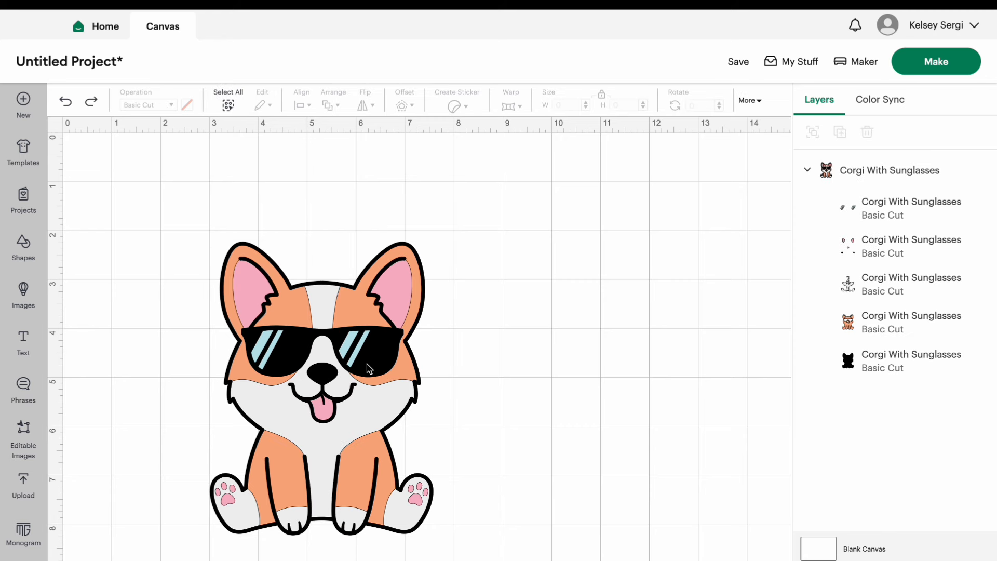
# Step: Select the corgi image and apply warp style 11 with an adjustment of 73
pyautogui.click(377, 323)
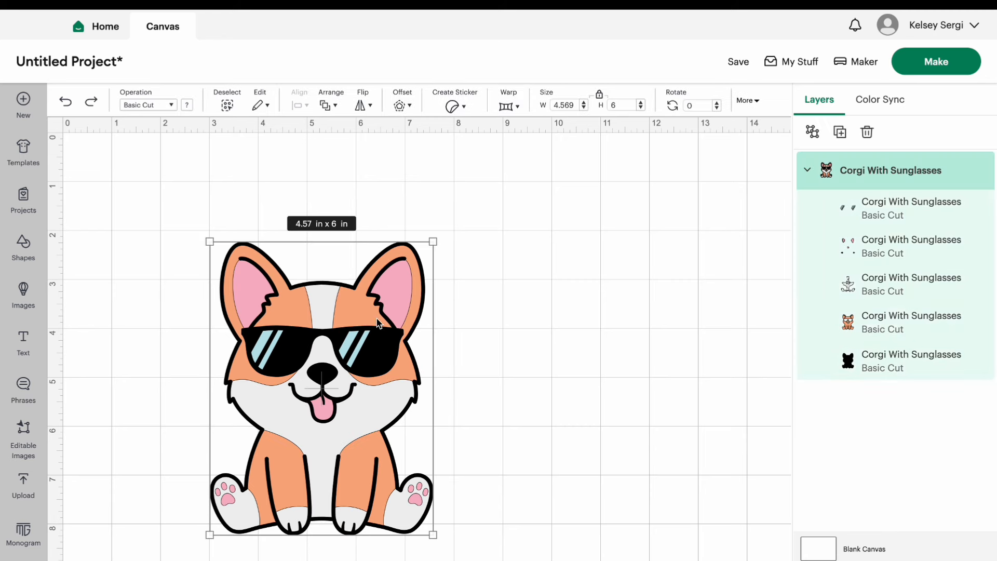
pyautogui.click(507, 105)
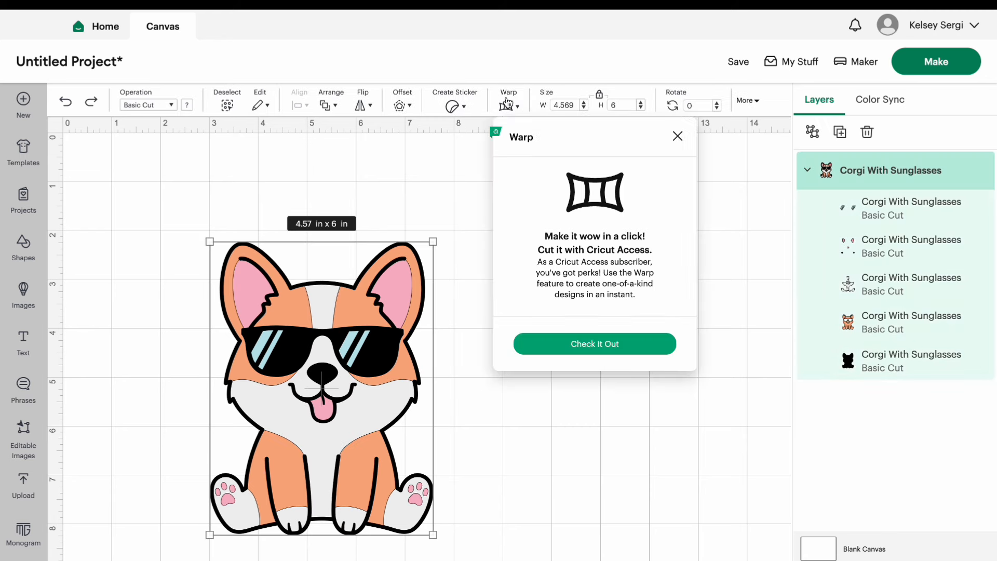
pyautogui.click(606, 345)
pyautogui.scroll(-1, 617, 267)
pyautogui.scroll(-1, 617, 268)
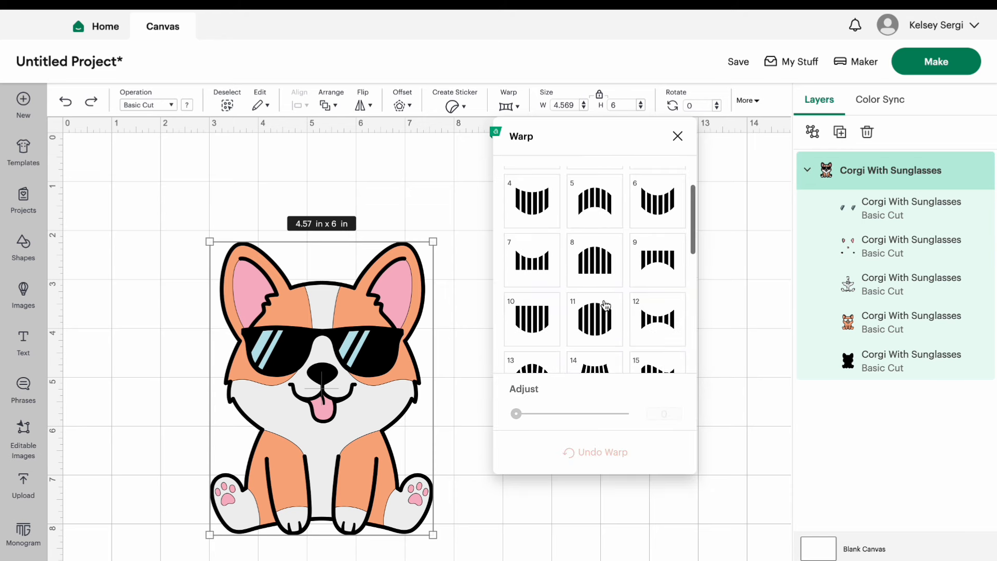
pyautogui.click(600, 312)
pyautogui.moveTo(592, 414)
pyautogui.mouseDown()
pyautogui.moveTo(558, 414)
pyautogui.moveTo(594, 414)
pyautogui.mouseUp()
# Step: Browse the remaining warp styles and switch the corgi to warp style 4 with an adjustment of 63
pyautogui.scroll(-5, 597, 309)
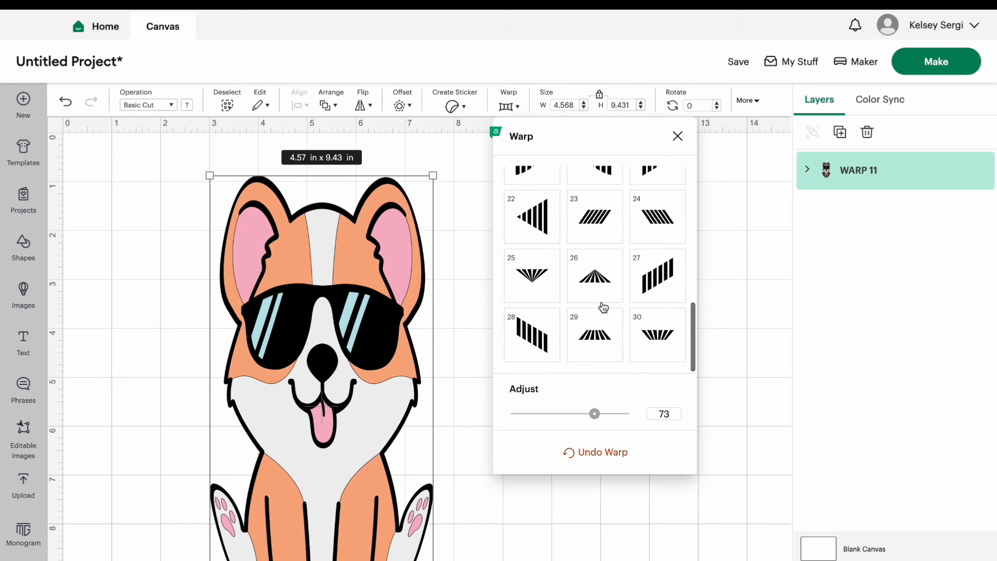
pyautogui.scroll(5, 604, 308)
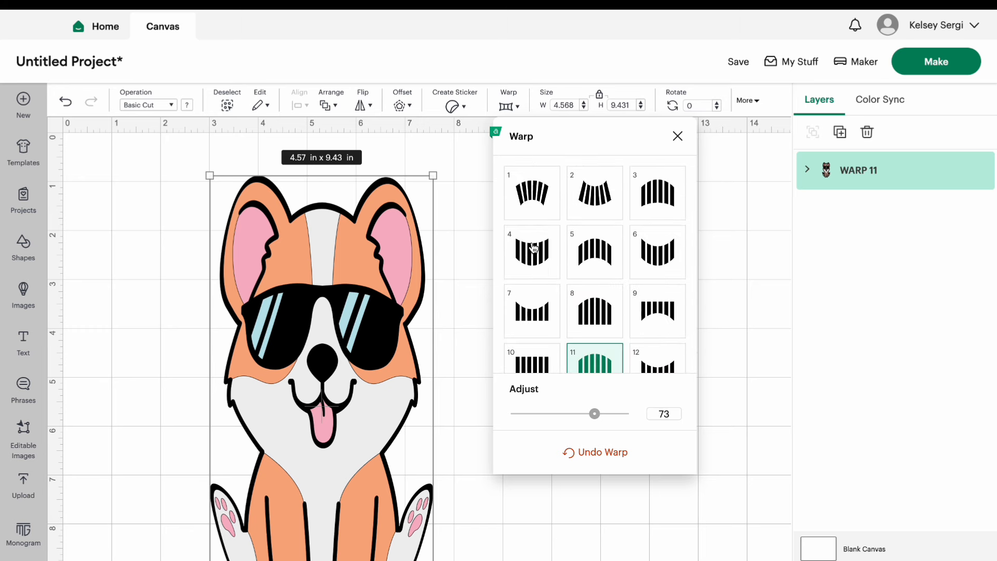
pyautogui.click(532, 248)
pyautogui.moveTo(559, 414); pyautogui.dragTo(584, 414)
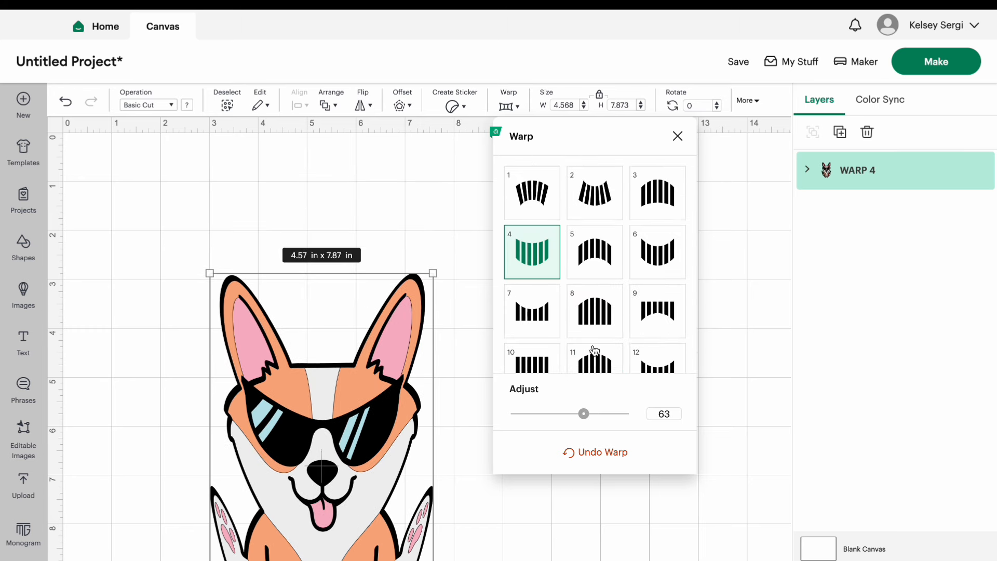
# Step: Try warp styles 8, 9, 10, 14 and 13 on the corgi, and undo the warp
pyautogui.click(597, 329)
pyautogui.click(670, 318)
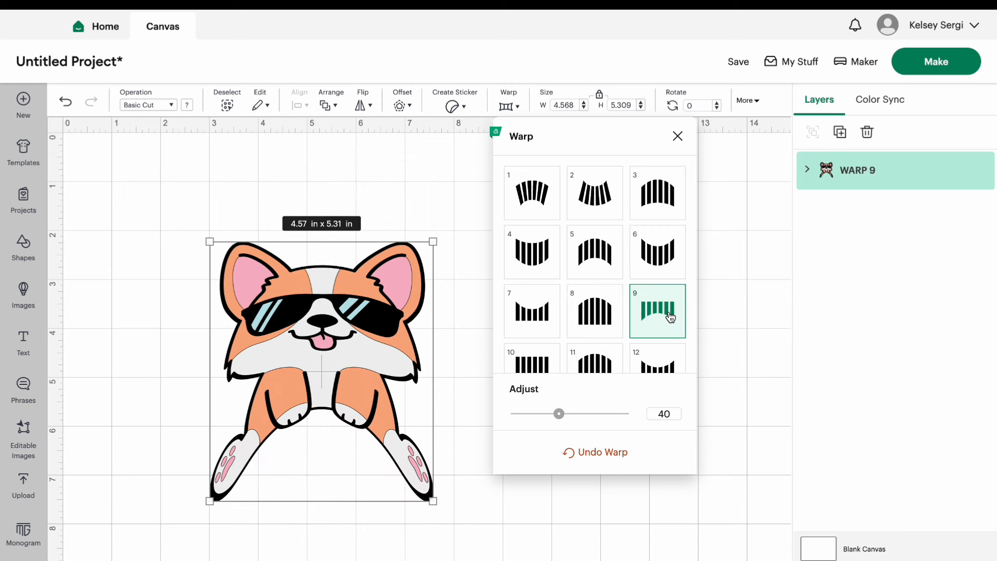
pyautogui.click(541, 366)
pyautogui.scroll(-2, 539, 368)
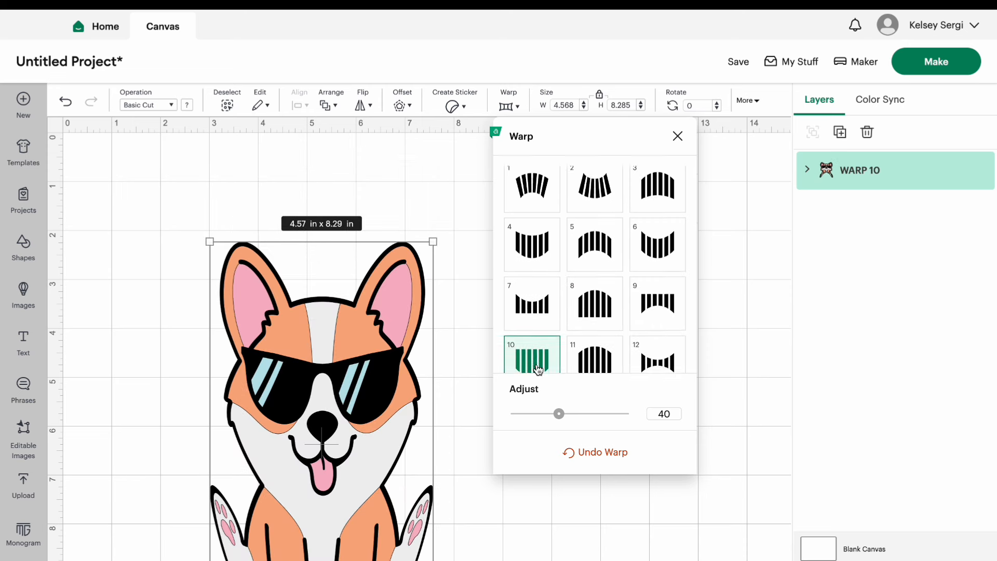
pyautogui.click(579, 364)
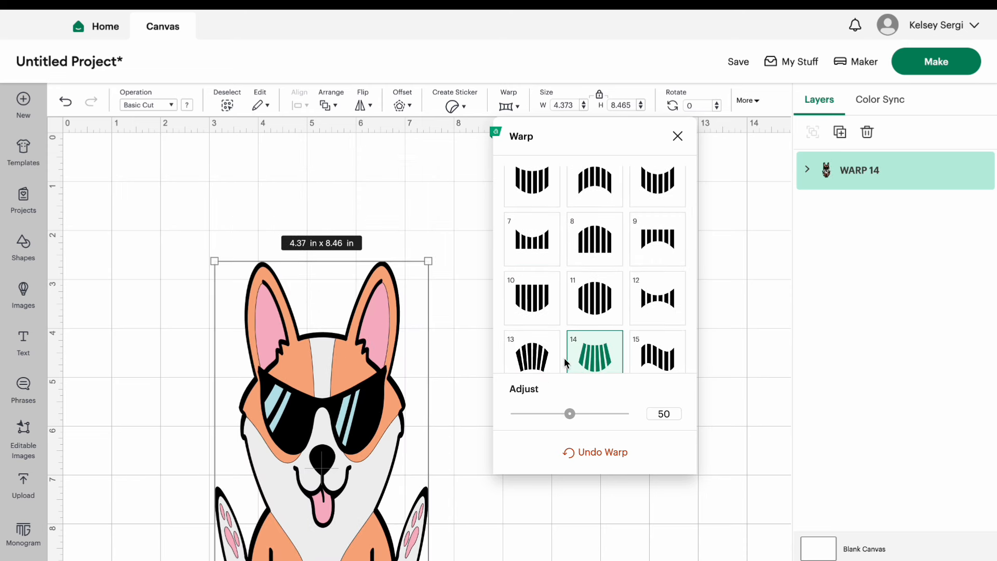
pyautogui.click(538, 357)
pyautogui.click(592, 449)
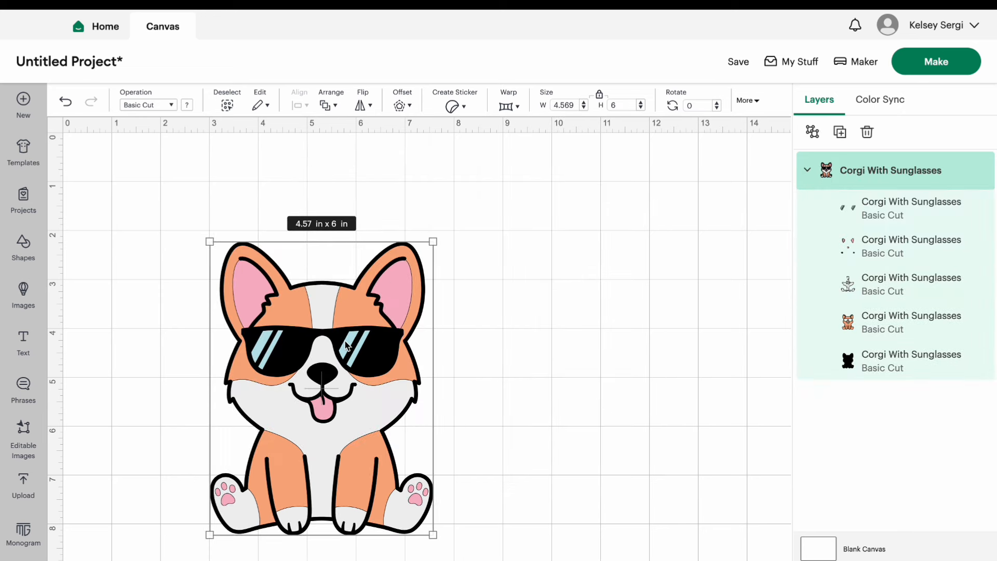
# Step: Move the corgi about 1 in to the right on the canvas, and check and close its warp options
pyautogui.moveTo(346, 337); pyautogui.dragTo(401, 334)
pyautogui.click(503, 101)
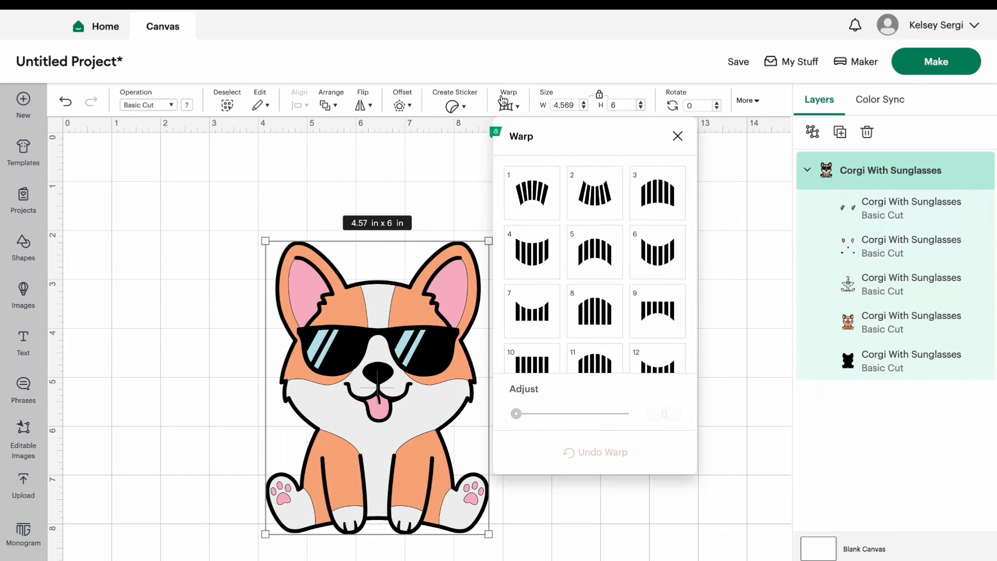
pyautogui.click(582, 83)
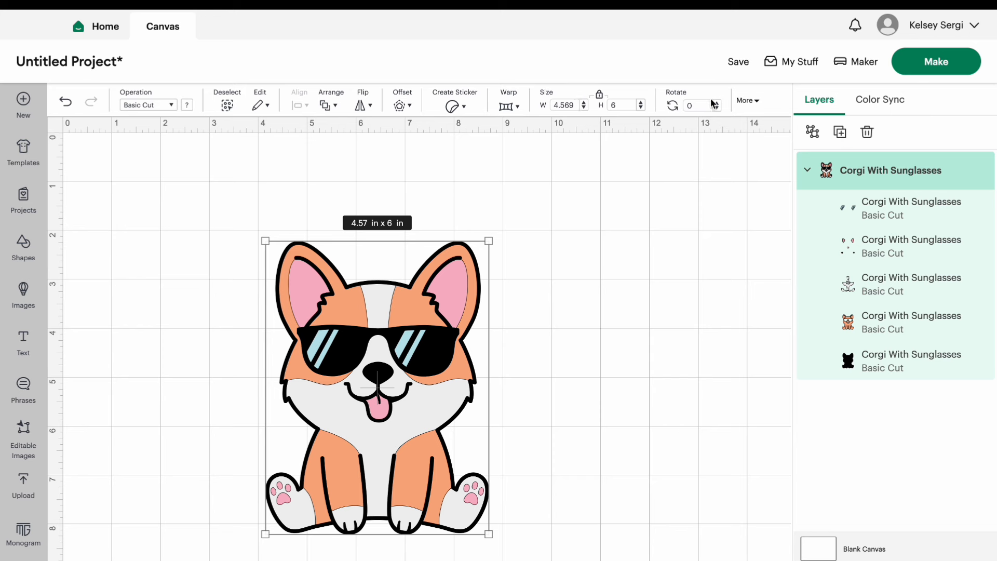
# Step: Set the corgi image's width to 3 in with its proportions locked
pyautogui.doubleClick(564, 105)
pyautogui.write('3')
pyautogui.press('Return')
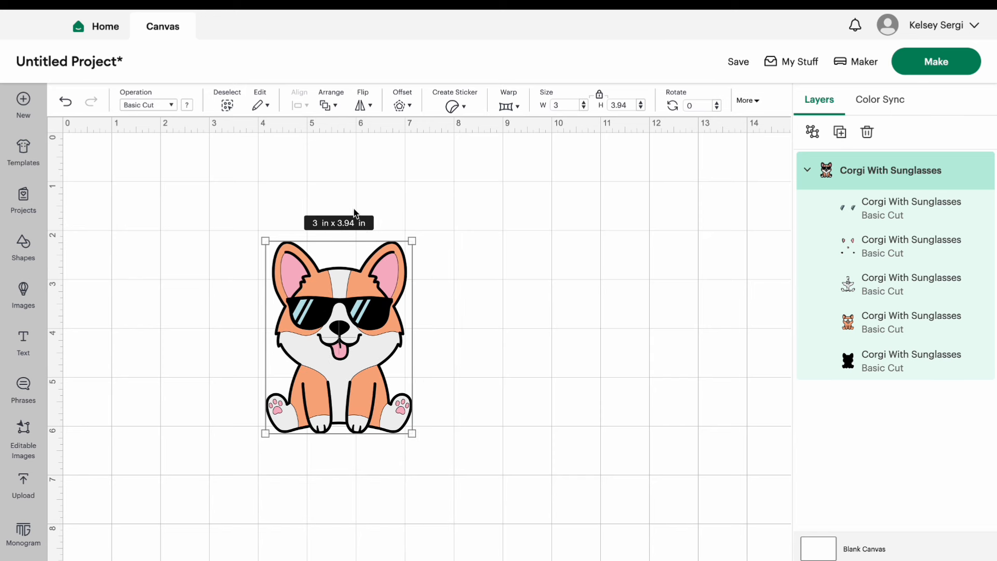
# Step: Try stretching the corgi to a height of 7 in with its proportions unlocked, undo the change and relock the proportions
pyautogui.click(600, 95)
pyautogui.doubleClick(617, 104)
pyautogui.write('7')
pyautogui.press('Return')
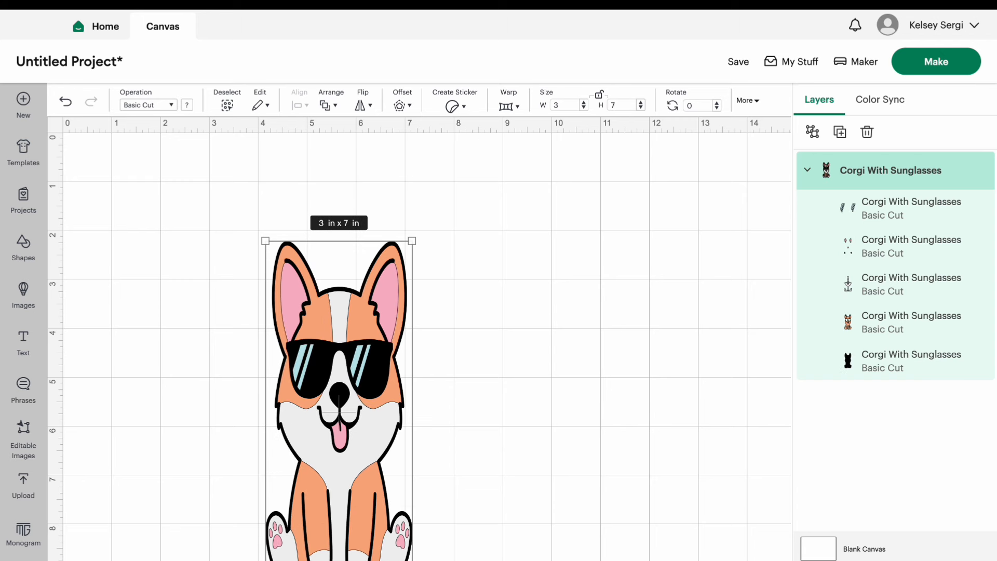
pyautogui.hotkey('ctrl', 'z')
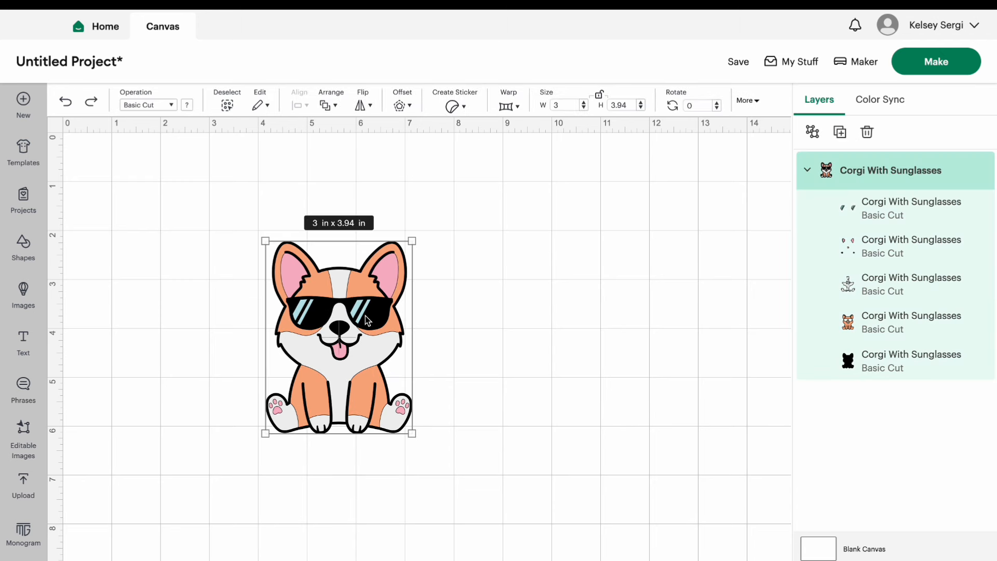
pyautogui.click(599, 93)
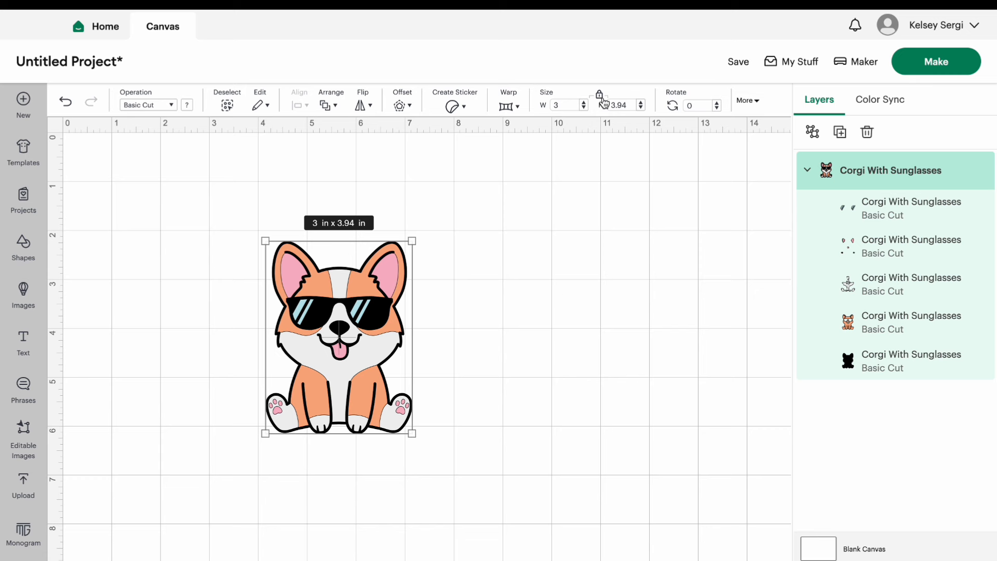
# Step: Rotate the corgi to 90 degrees and reset its rotation to 0
pyautogui.click(698, 106)
pyautogui.write('90')
pyautogui.press('Return')
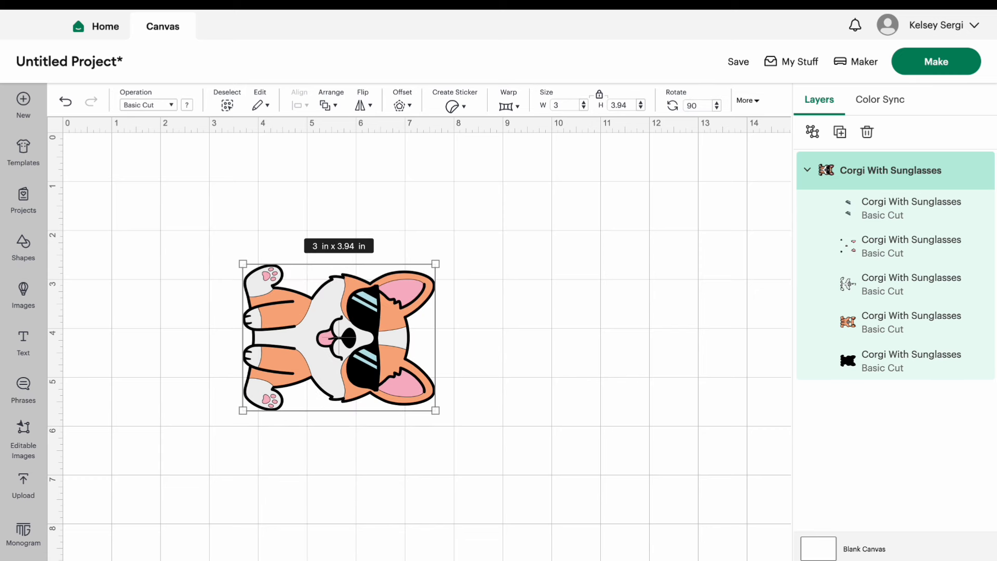
pyautogui.click(698, 106)
pyautogui.write('0')
pyautogui.press('Return')
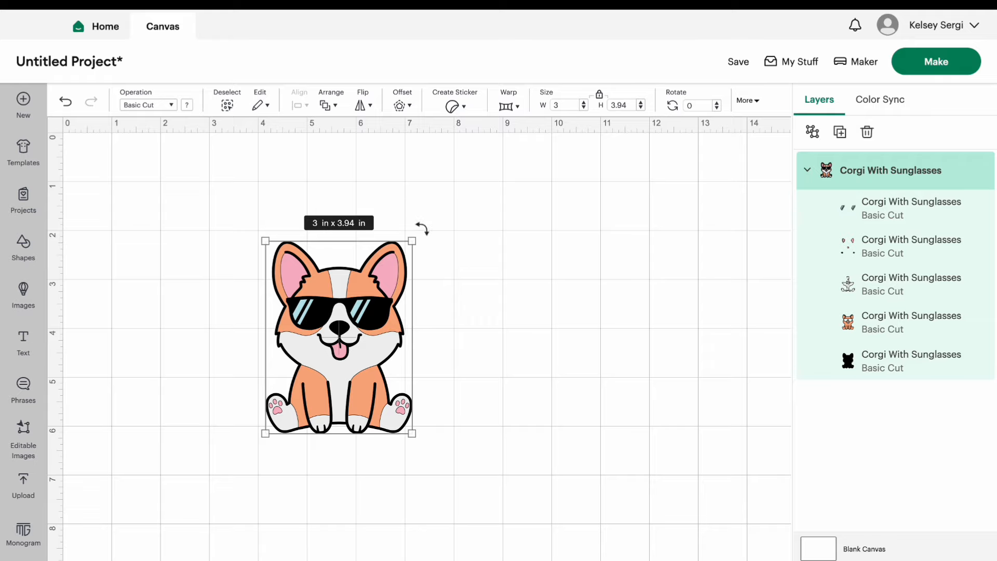
# Step: Tilt the corgi clockwise by about 4.7 degrees and enlarge it freehand to about 3.55 by 4.66 in
pyautogui.moveTo(418, 227); pyautogui.dragTo(450, 213)
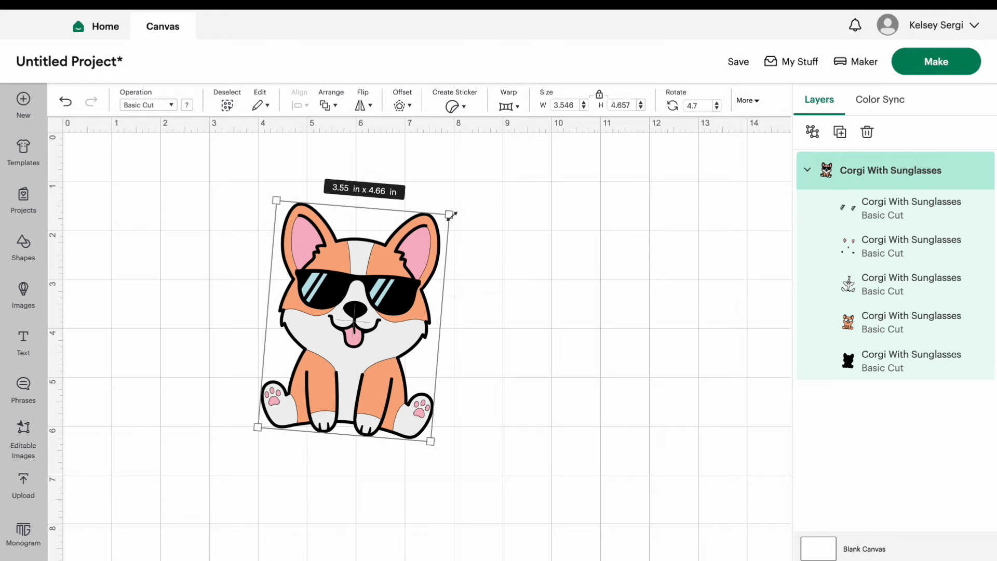
pyautogui.click(525, 302)
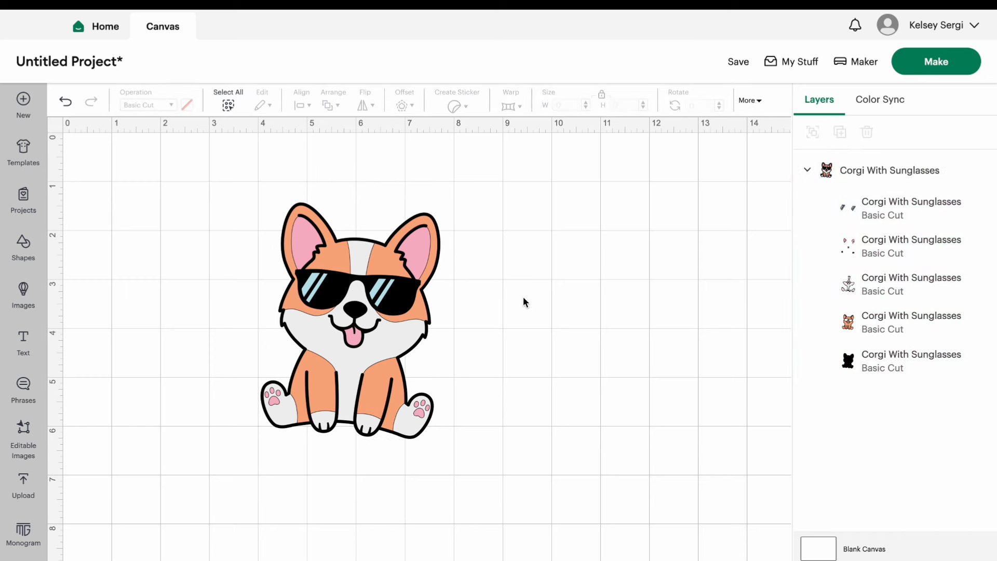
# Step: Set the corgi's canvas position to X 2 and Y 2
pyautogui.click(339, 282)
pyautogui.click(756, 101)
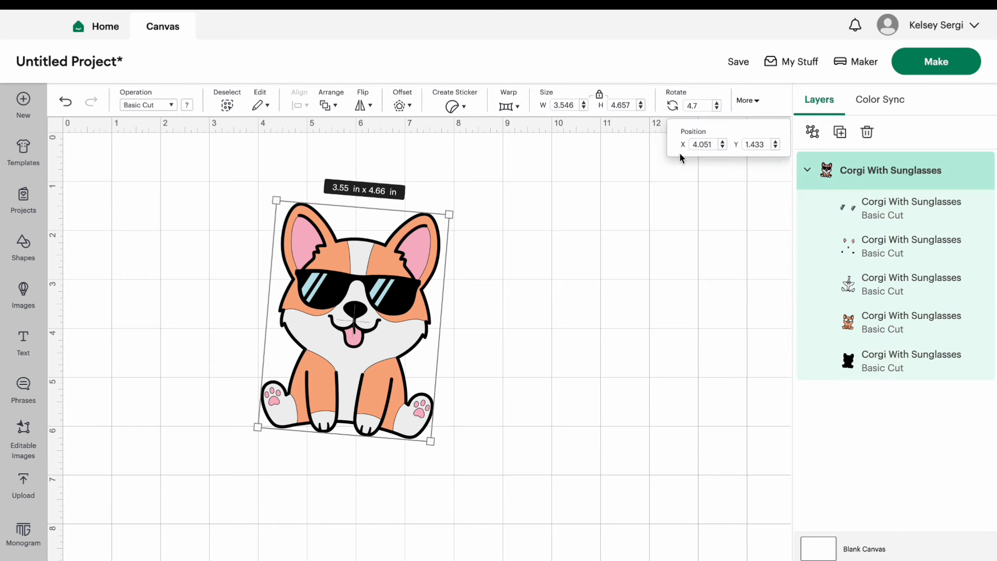
pyautogui.click(698, 144)
pyautogui.write('4')
pyautogui.write('2')
pyautogui.click(763, 143)
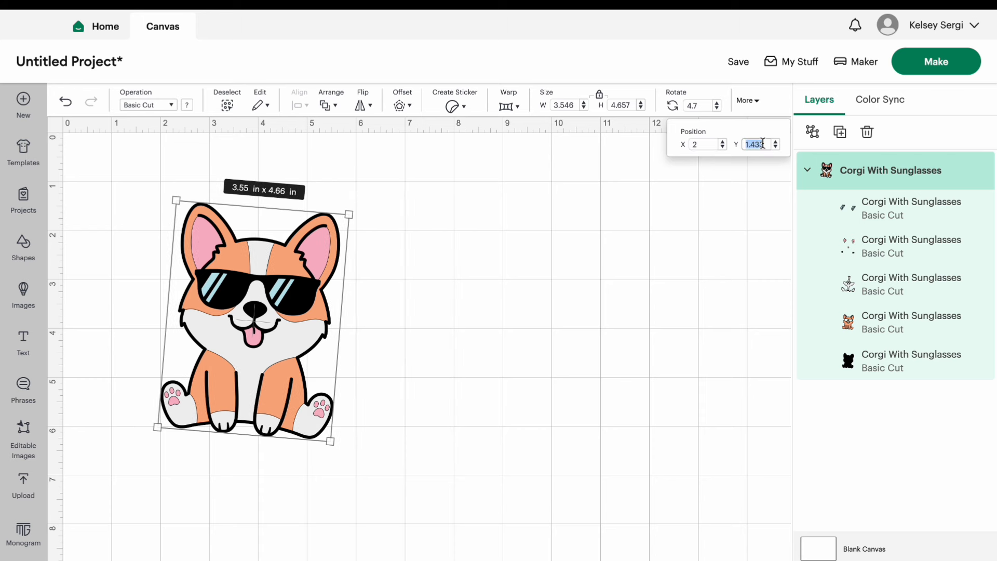
pyautogui.write('2')
pyautogui.press('Return')
pyautogui.click(415, 306)
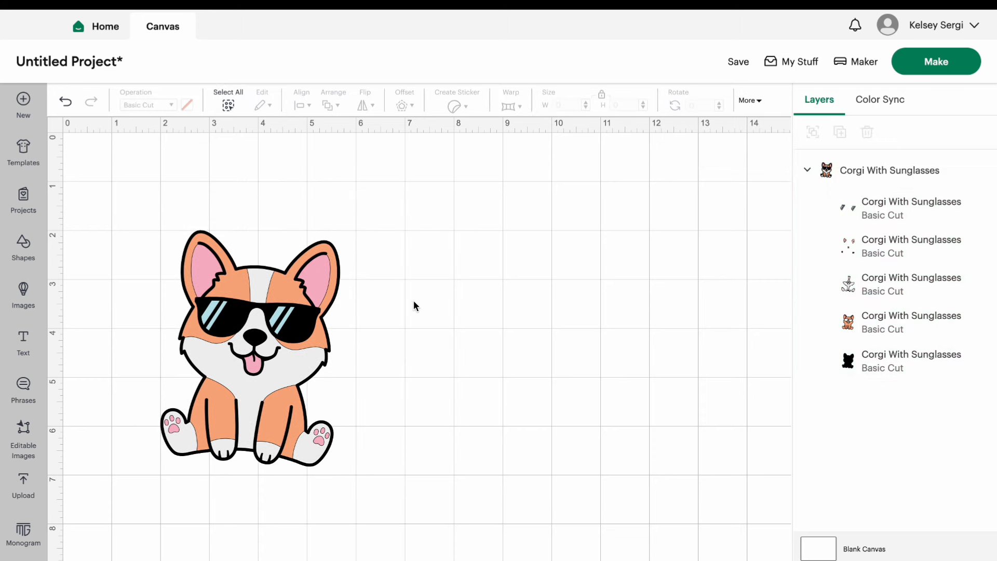
# Step: Examine the canvas at different scales, zooming out to 50% and back in to 125%
pyautogui.click(230, 340)
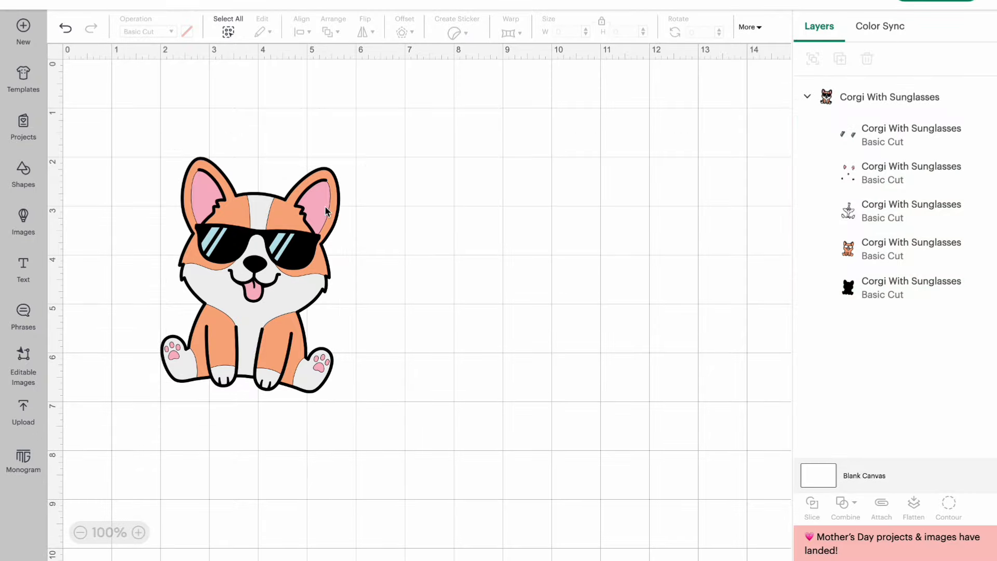
pyautogui.click(80, 533)
pyautogui.click(80, 532)
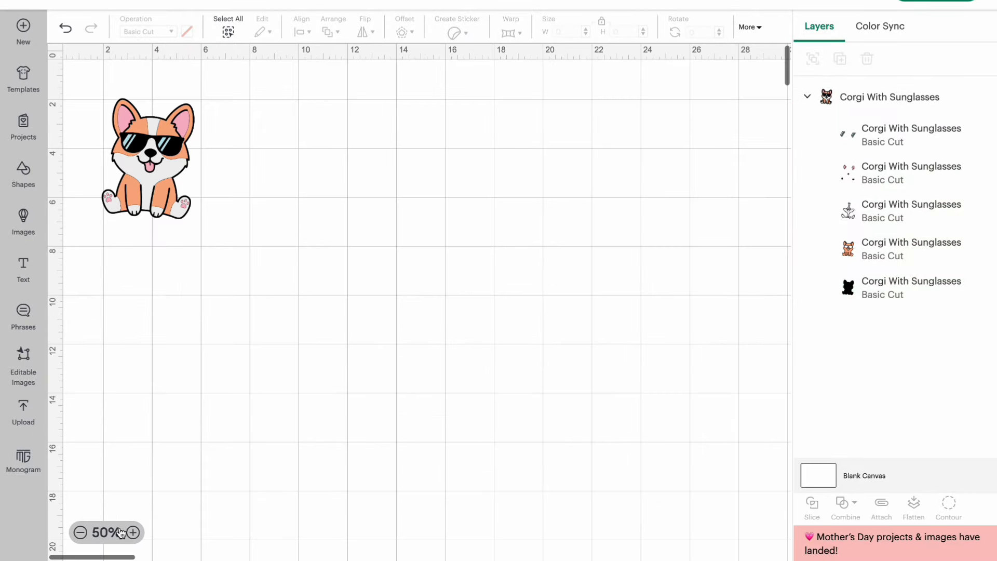
pyautogui.click(133, 533)
pyautogui.click(133, 533)
pyautogui.click(132, 532)
pyautogui.hscroll(-10, 201, 267)
pyautogui.scroll(6, 202, 268)
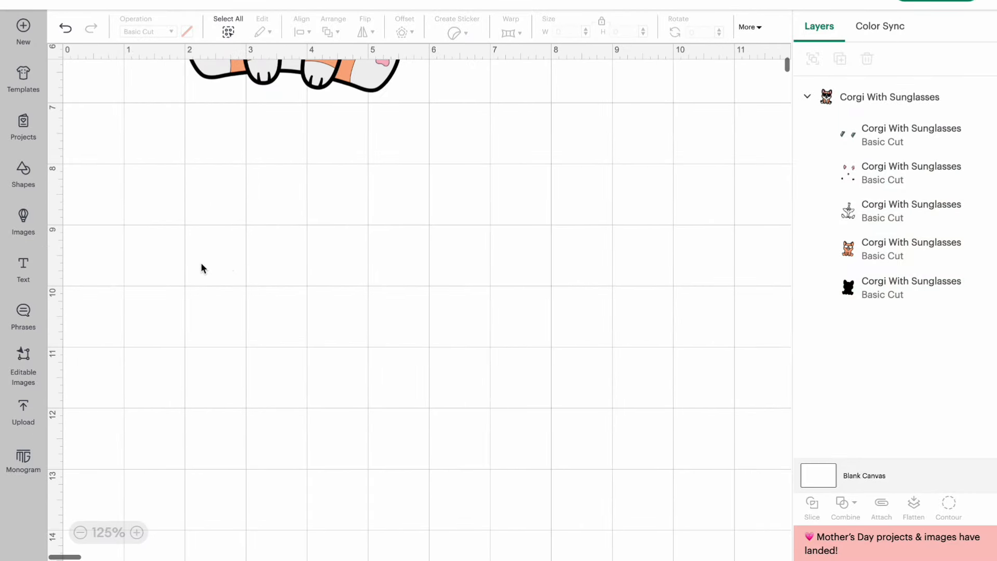
# Step: Straighten the corgi to a rotation of 0 degrees and move it about 2.5 in right and 0.5 in up
pyautogui.click(201, 268)
pyautogui.scroll(3, 200, 264)
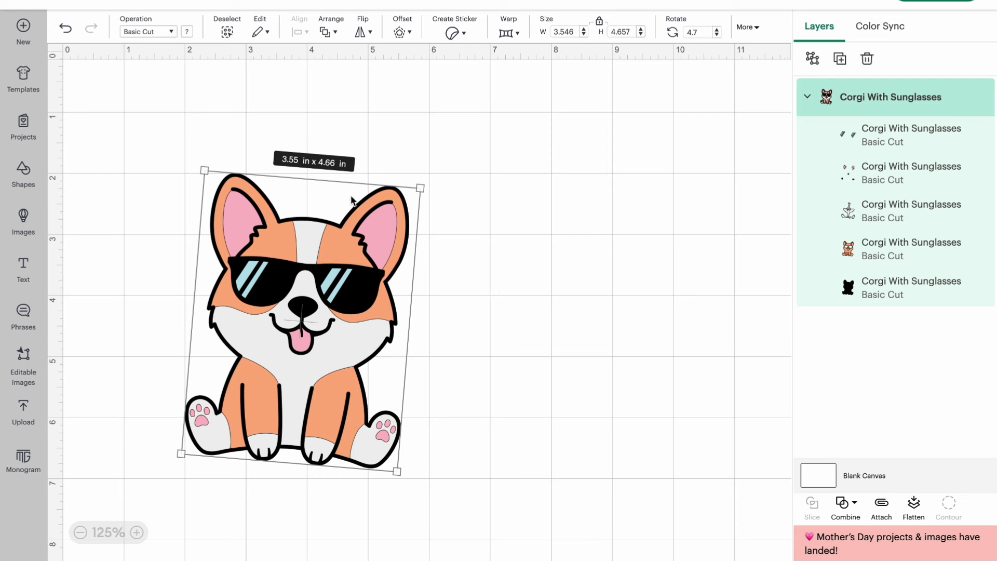
pyautogui.moveTo(426, 183)
pyautogui.mouseDown()
pyautogui.moveTo(434, 185)
pyautogui.moveTo(421, 179)
pyautogui.mouseUp()
pyautogui.doubleClick(693, 30)
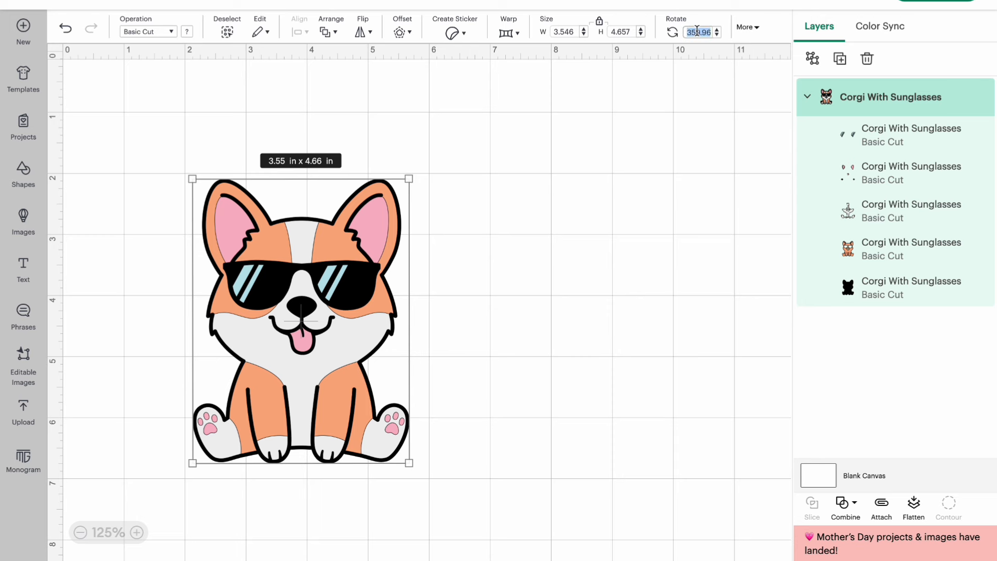
pyautogui.write('0')
pyautogui.press('Return')
pyautogui.click(496, 307)
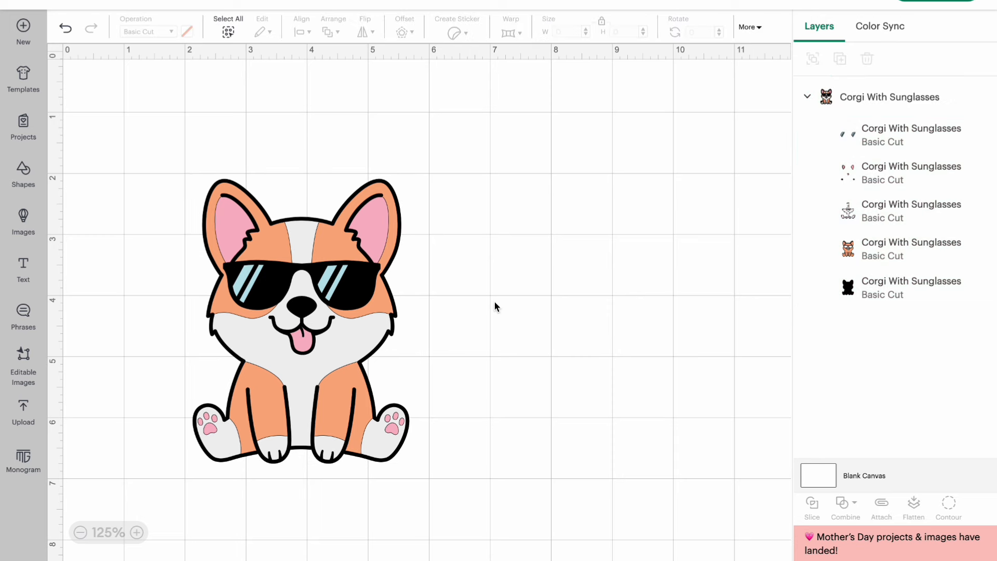
pyautogui.moveTo(324, 286); pyautogui.dragTo(473, 254)
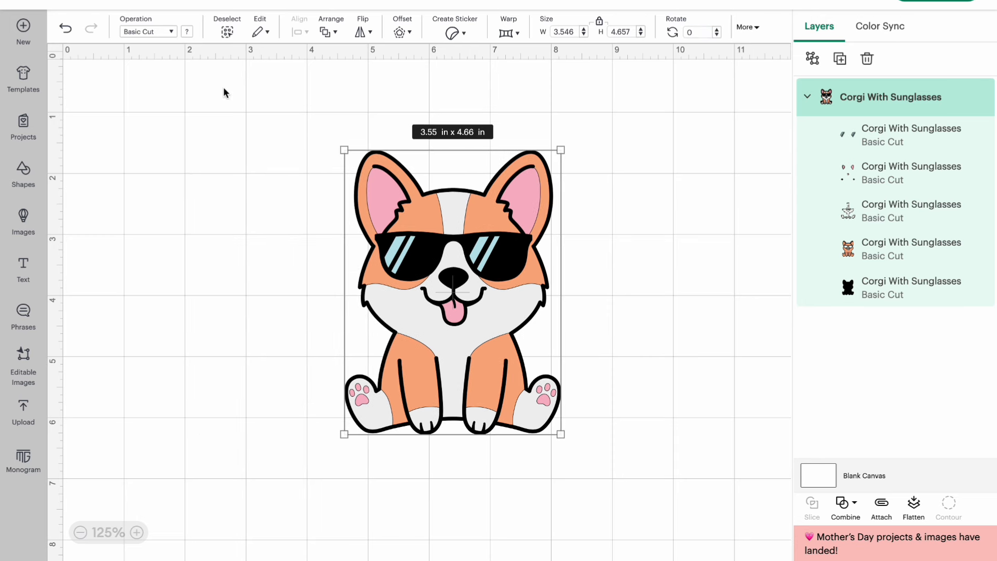
# Step: Look through the available operation types for the corgi and the material colors for its light blue lens reflection layer
pyautogui.click(144, 32)
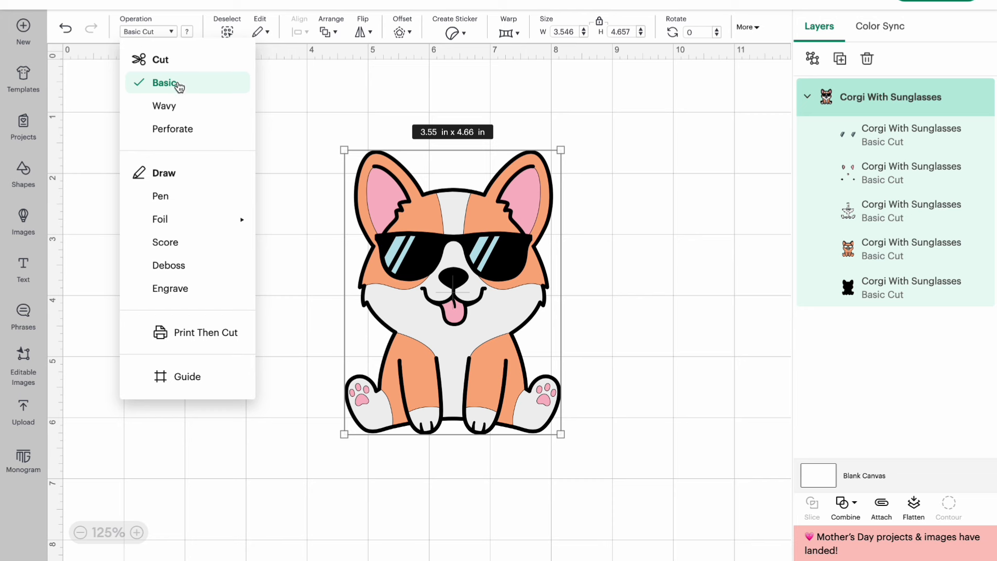
pyautogui.click(930, 130)
pyautogui.click(190, 32)
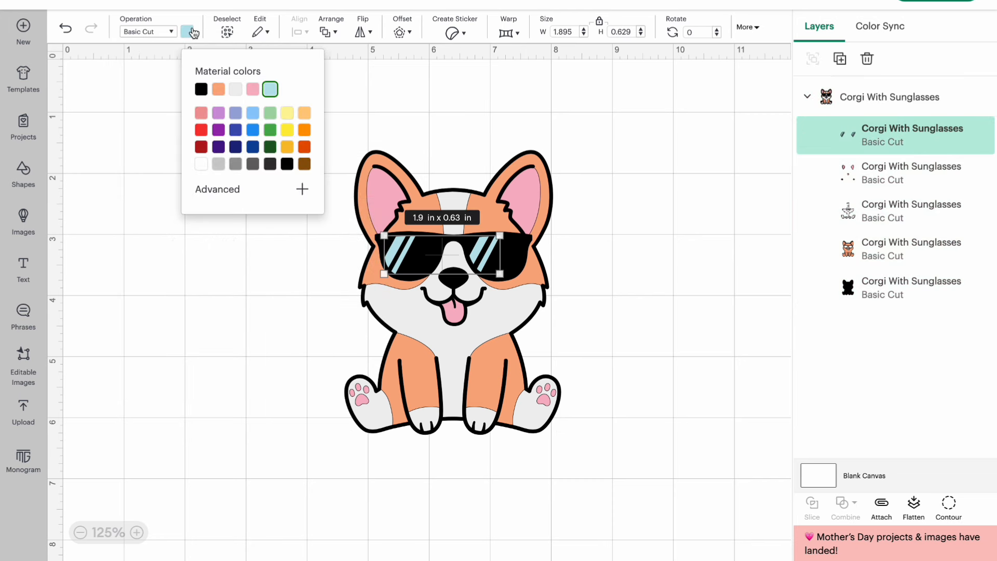
pyautogui.click(193, 30)
pyautogui.click(781, 250)
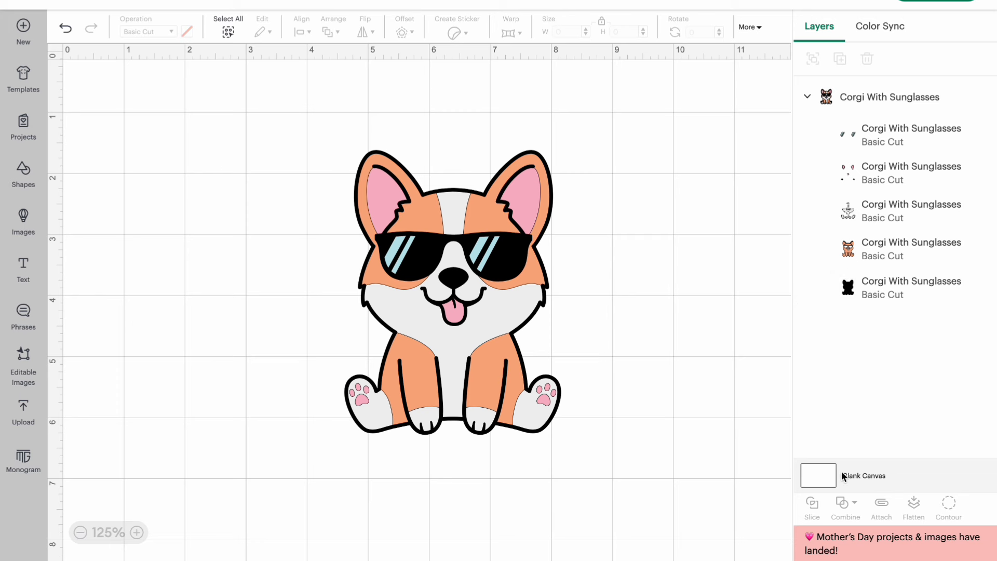
# Step: Ungroup the corgi into its separate layers and regroup them, repeating the ungroup and group once more
pyautogui.click(843, 101)
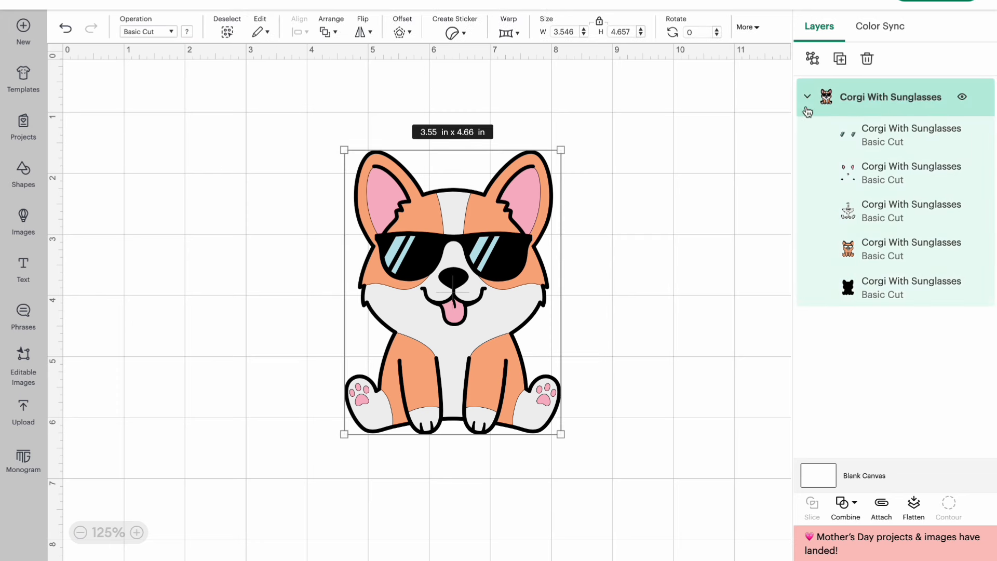
pyautogui.click(814, 62)
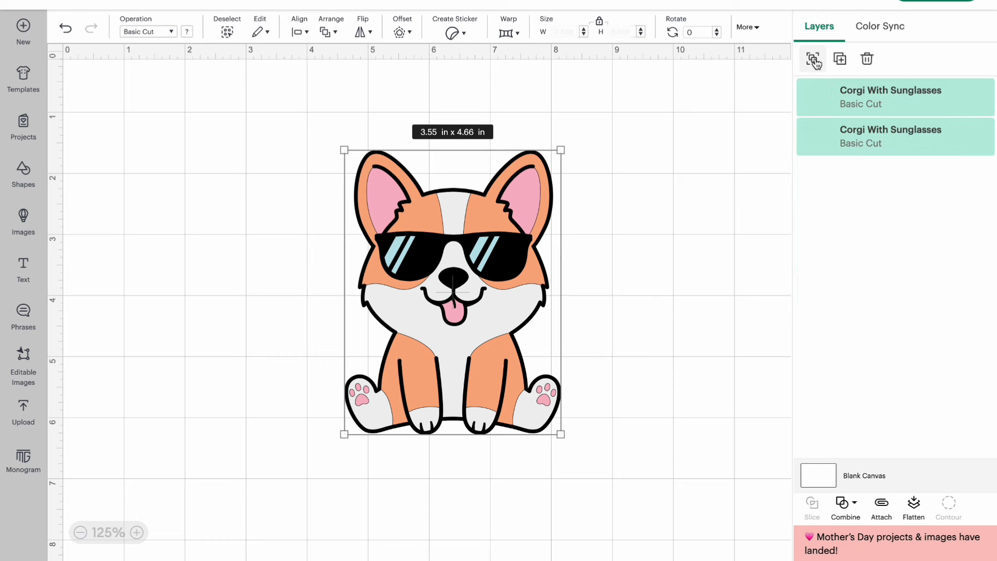
pyautogui.click(817, 63)
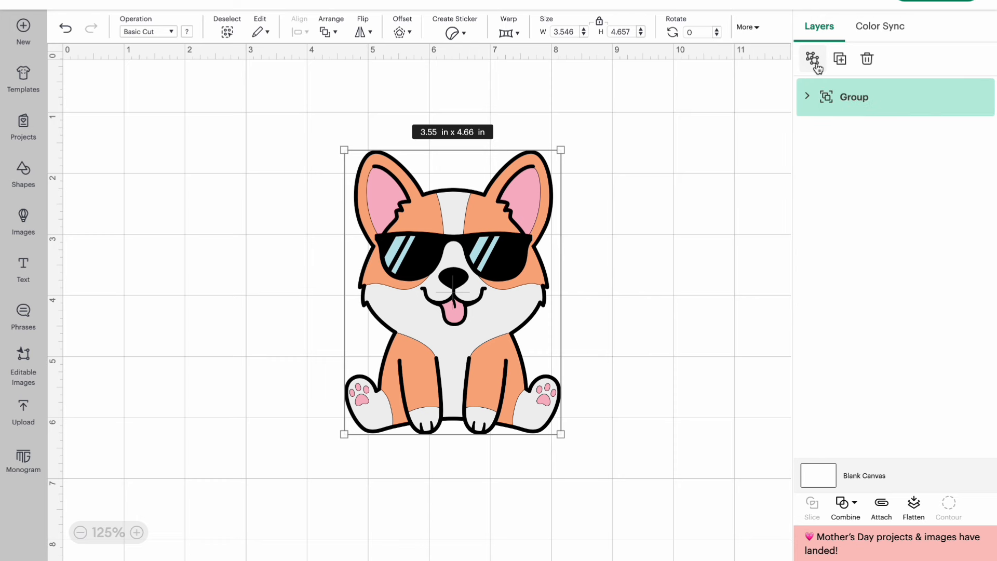
pyautogui.click(806, 99)
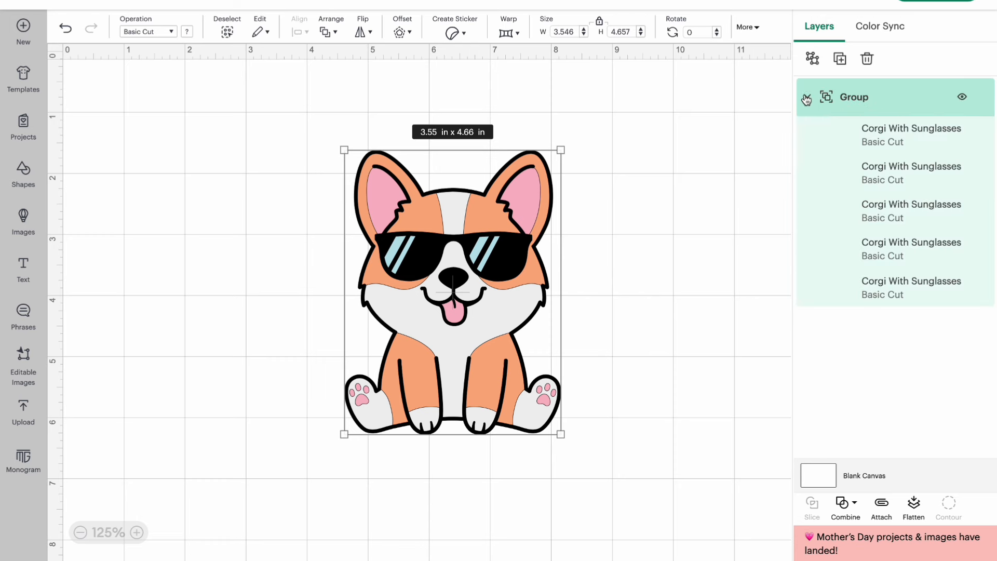
pyautogui.click(812, 59)
pyautogui.click(813, 61)
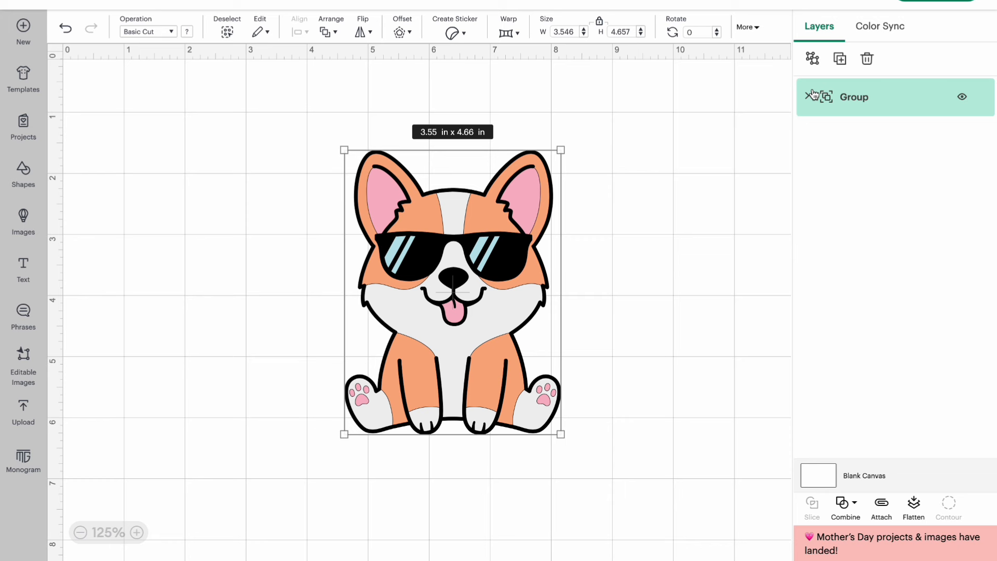
# Step: Rename the layer group as "corgi"
pyautogui.rightClick(849, 98)
pyautogui.click(847, 98)
pyautogui.rightClick(846, 98)
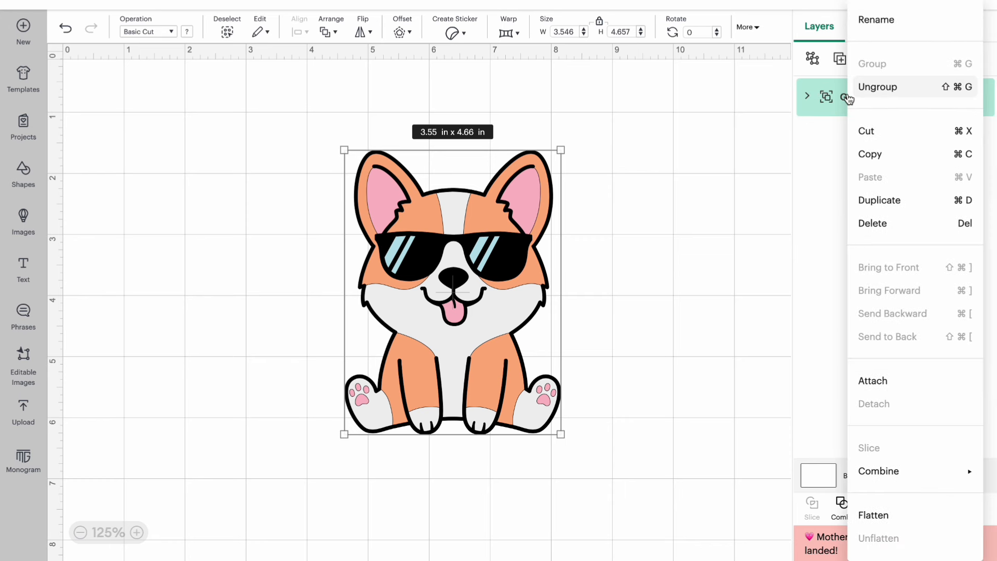
pyautogui.click(897, 22)
pyautogui.write('c')
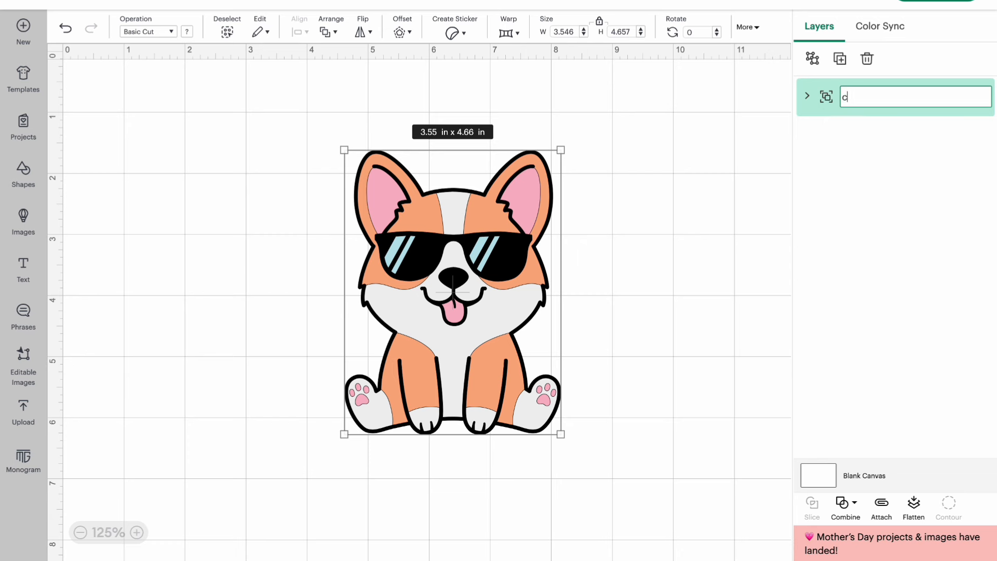
pyautogui.write('orgi')
pyautogui.press('Return')
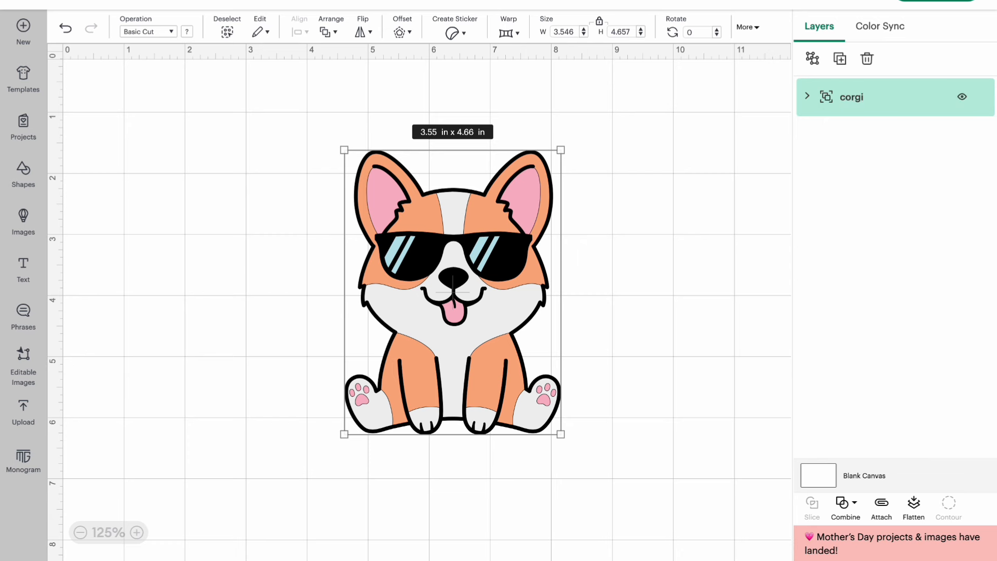
# Step: Expand the corgi group, delete it from the canvas and undo the deletion
pyautogui.click(808, 98)
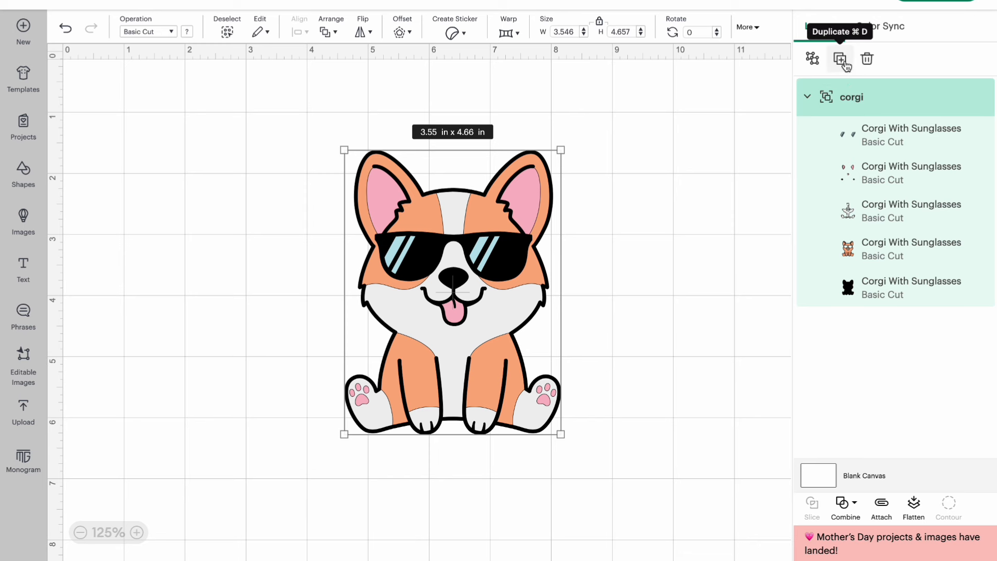
pyautogui.click(871, 61)
pyautogui.press('super+z')
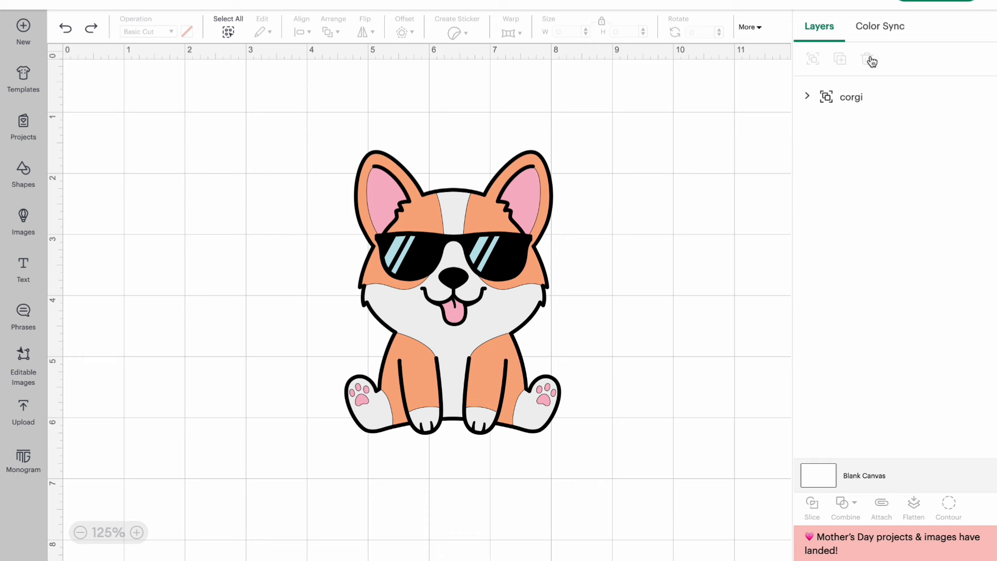
# Step: Ungroup the corgi and delete all of its layers from the canvas
pyautogui.click(851, 97)
pyautogui.click(813, 57)
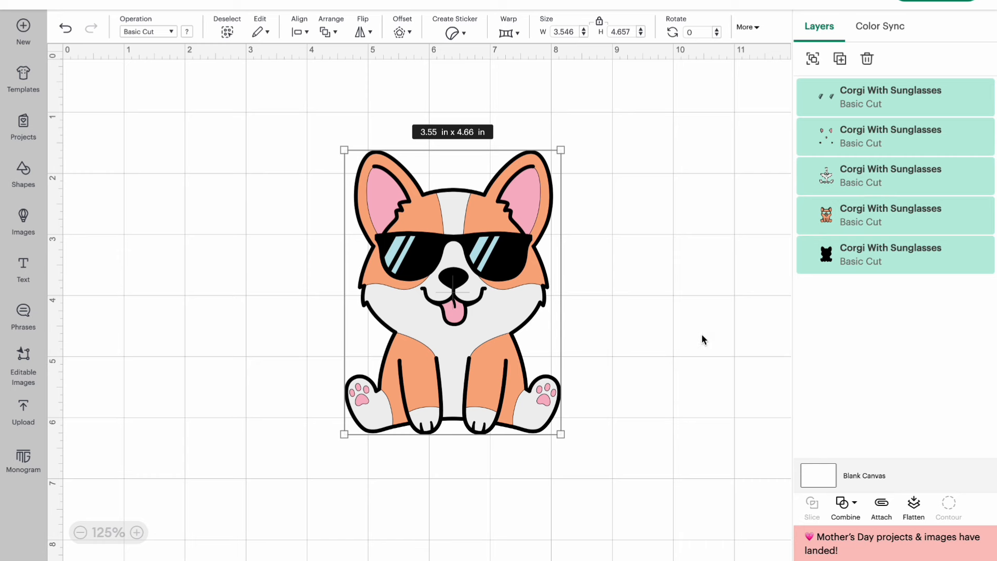
pyautogui.moveTo(661, 427); pyautogui.dragTo(457, 422)
pyautogui.press('Delete')
# Step: Insert a circle and a heart from the free shapes and select both of them on the canvas
pyautogui.click(46, 165)
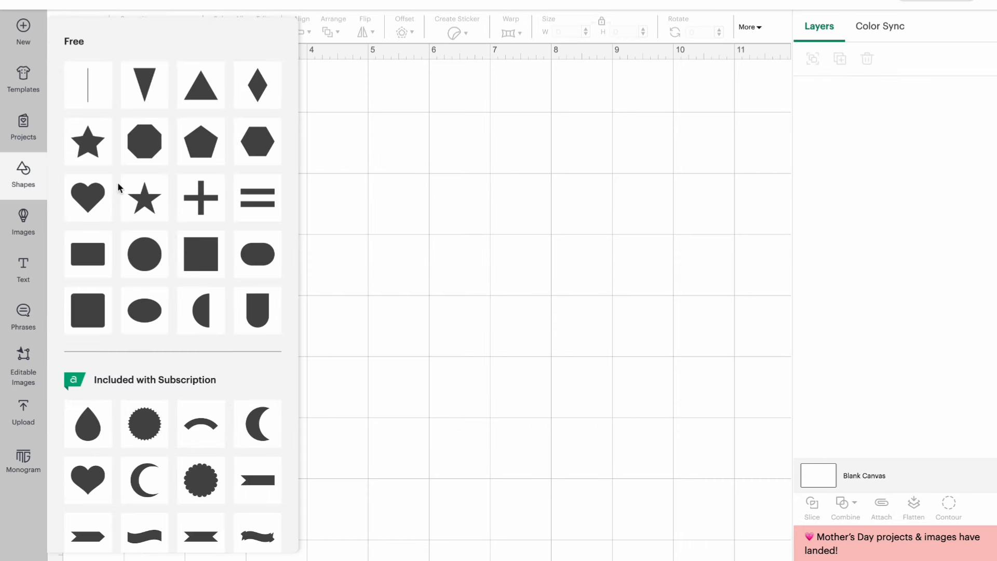
pyautogui.click(153, 254)
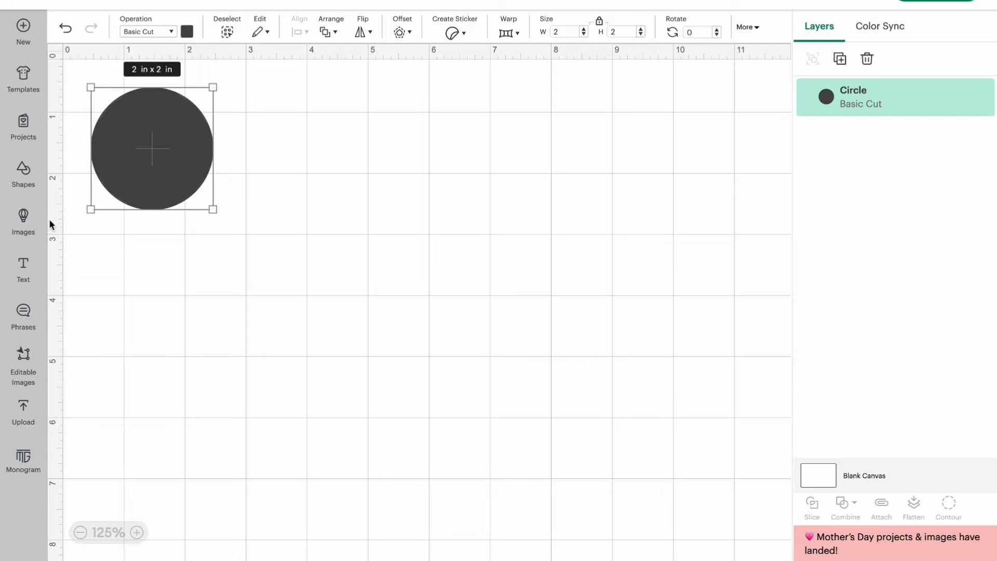
pyautogui.click(26, 220)
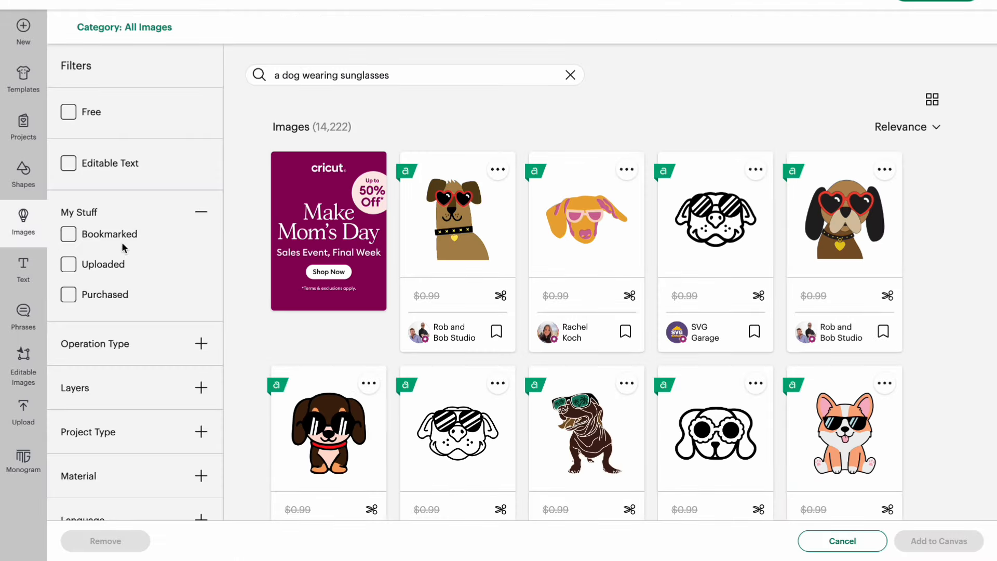
pyautogui.click(23, 172)
pyautogui.click(109, 182)
pyautogui.moveTo(332, 209); pyautogui.dragTo(66, 107)
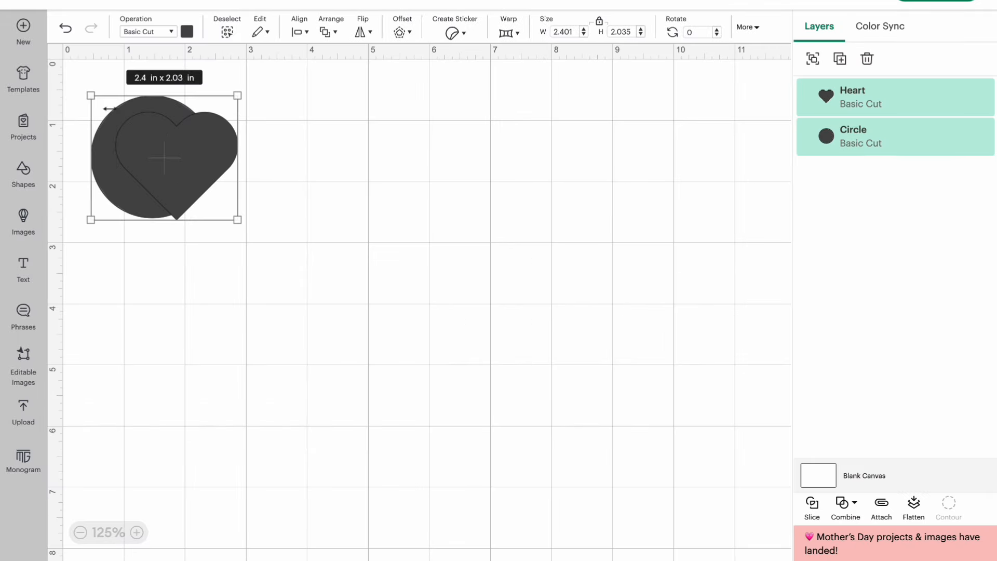
# Step: Move the circle and heart together to the middle of the canvas and recolour the heart dark red
pyautogui.moveTo(144, 134); pyautogui.dragTo(478, 349)
pyautogui.click(588, 310)
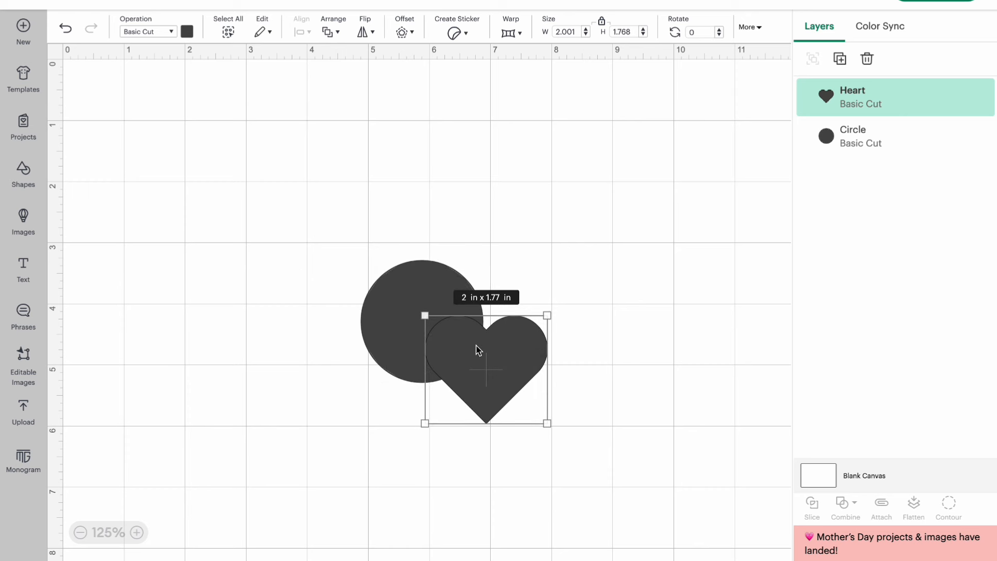
pyautogui.click(186, 32)
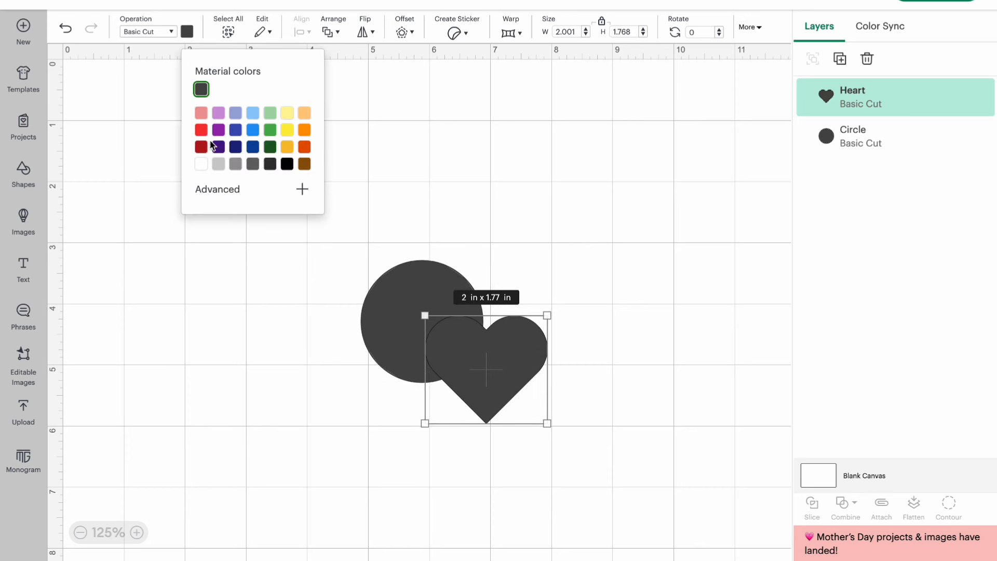
pyautogui.click(202, 147)
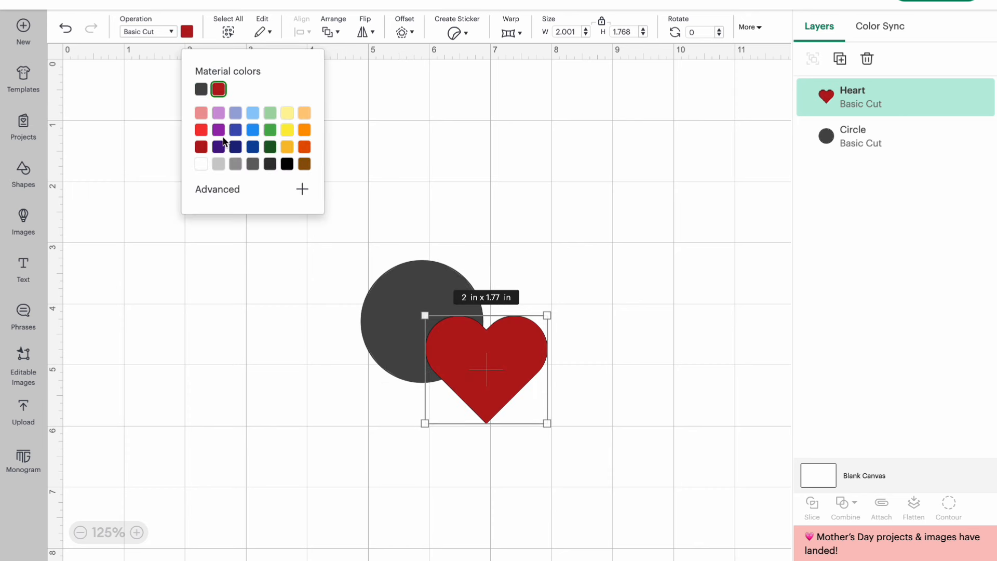
# Step: Recolour the circle bright blue and deselect it
pyautogui.click(396, 293)
pyautogui.click(187, 32)
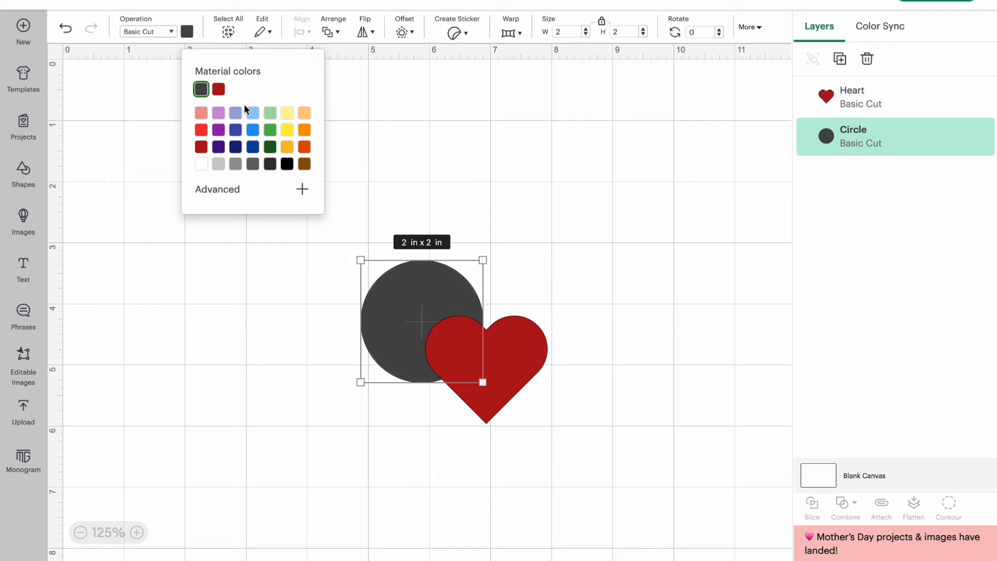
pyautogui.click(252, 133)
pyautogui.click(575, 228)
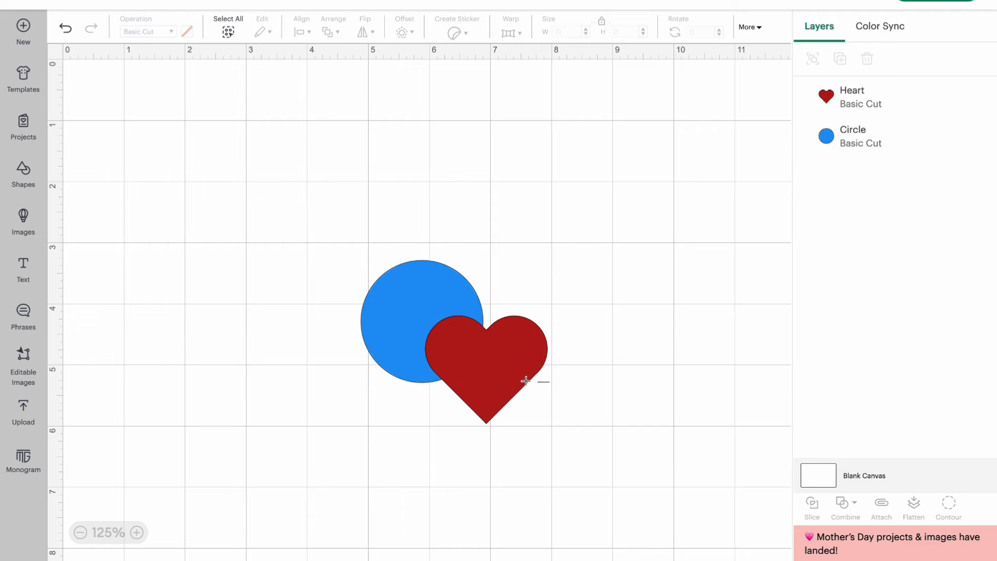
# Step: Move both shapes toward the canvas origin, slice the overlapping heart and circle, and undo the slice
pyautogui.moveTo(527, 379); pyautogui.dragTo(375, 246)
pyautogui.moveTo(475, 343); pyautogui.dragTo(234, 186)
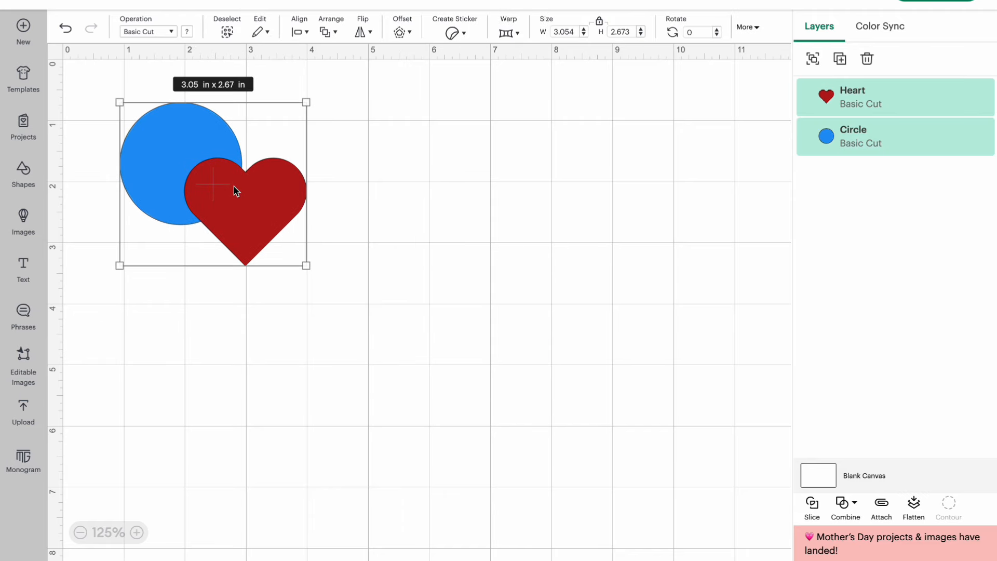
pyautogui.click(815, 513)
pyautogui.press('super+z')
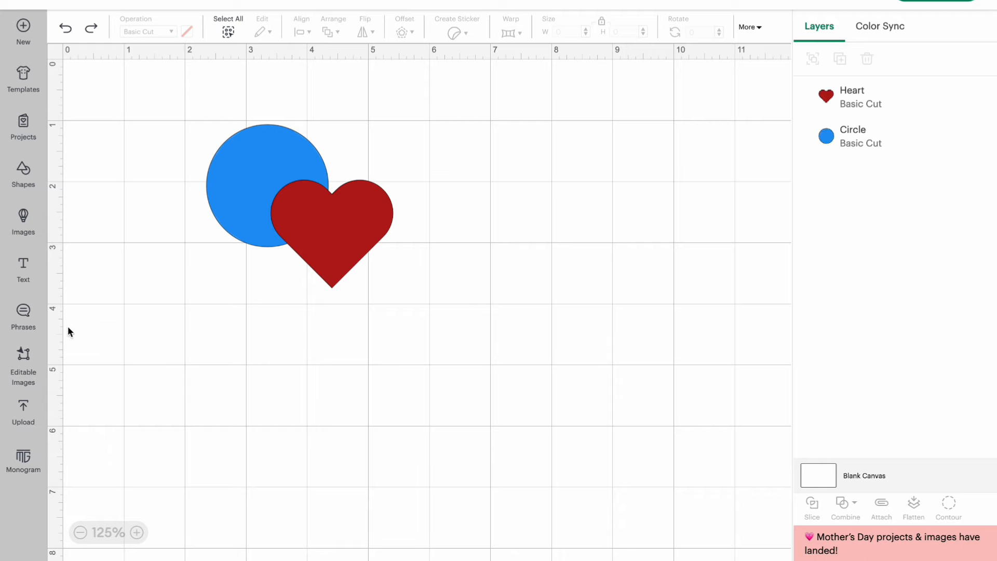
# Step: Insert a text object reading "Text" and set its font to Ardilla
pyautogui.click(24, 271)
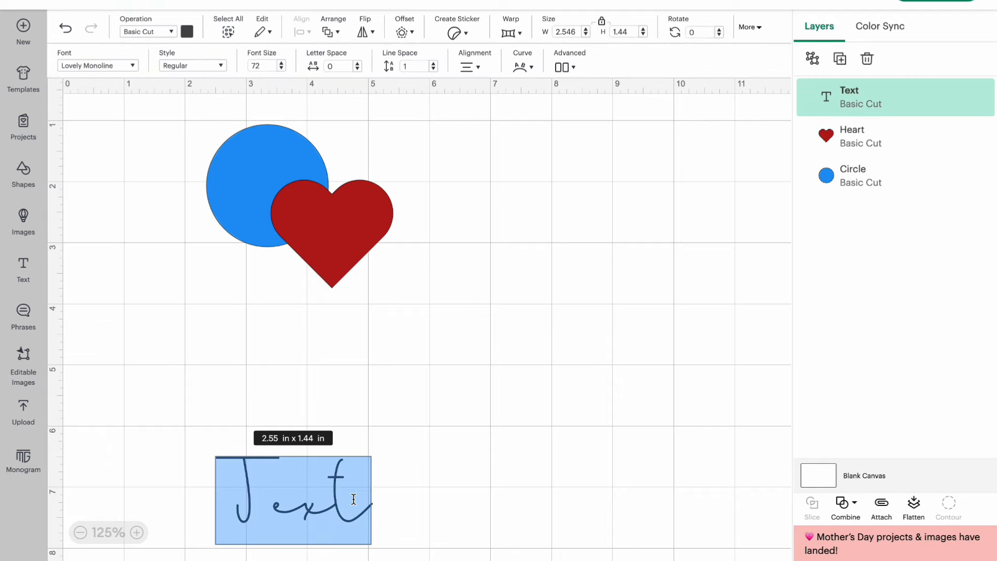
pyautogui.click(127, 67)
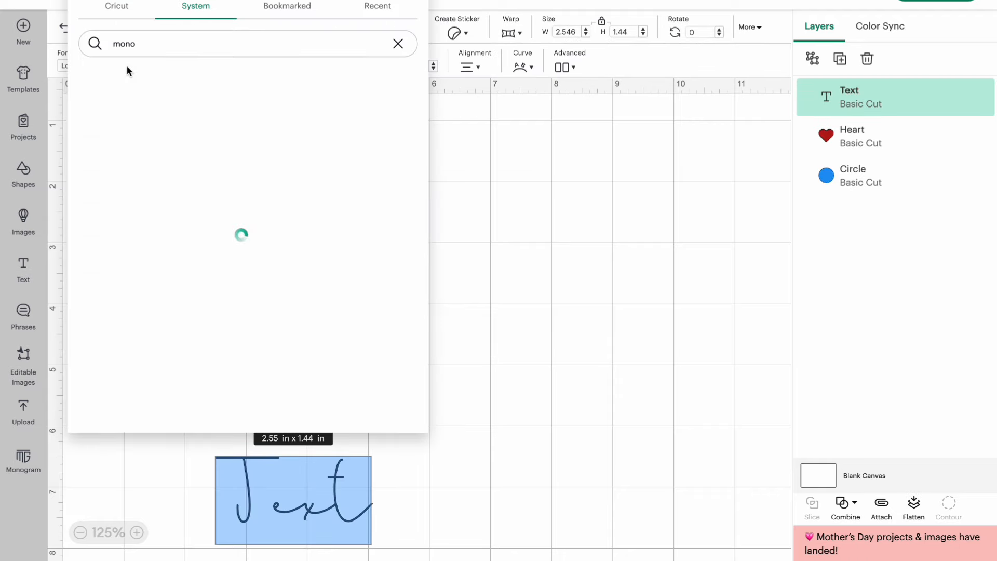
pyautogui.click(158, 358)
pyautogui.click(430, 454)
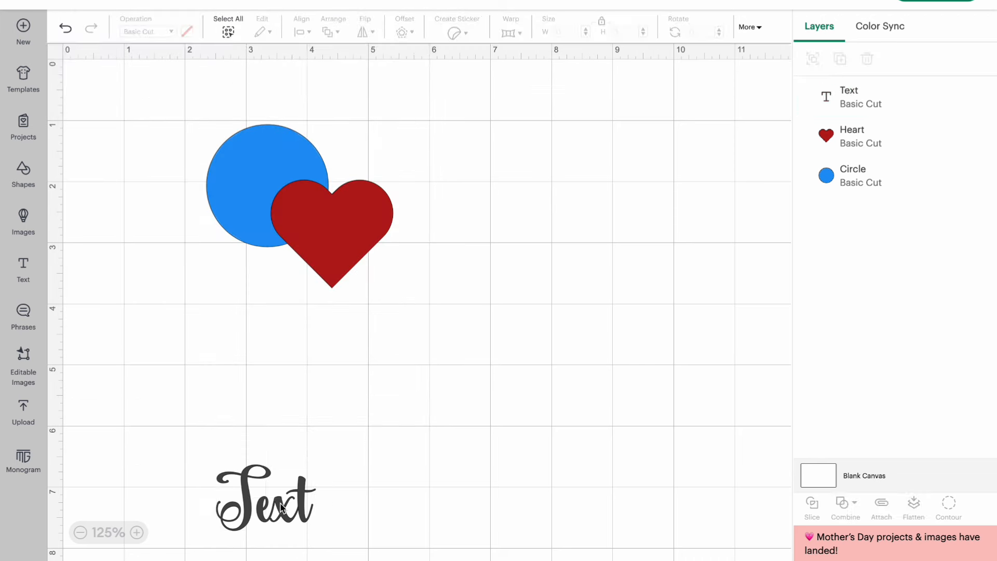
# Step: Move the text up and across so that it sits below the heart, and keep it selected
pyautogui.moveTo(281, 504); pyautogui.dragTo(379, 415)
pyautogui.click(471, 418)
pyautogui.click(393, 430)
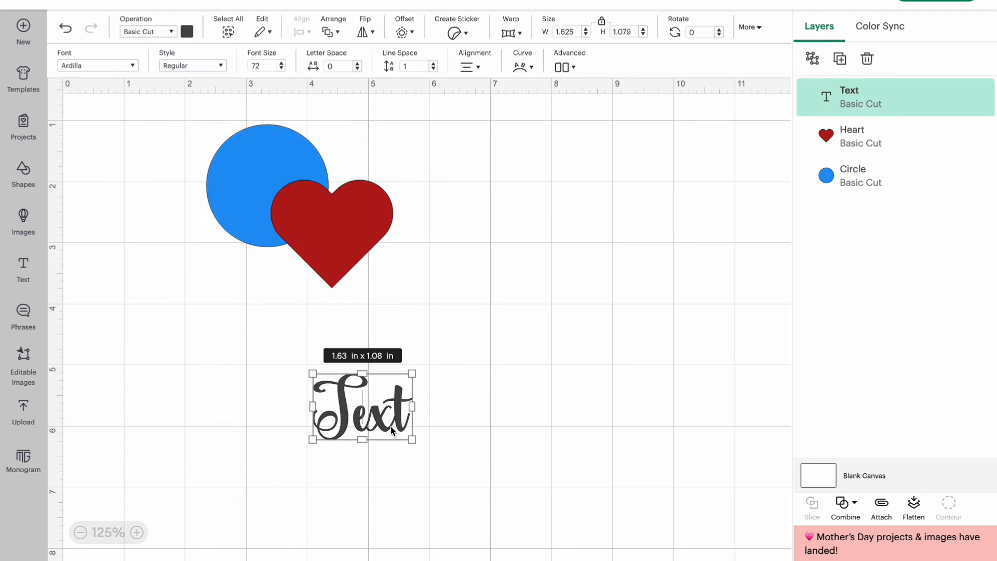
# Step: Shift the selected text slightly downward so that it is centred around the 6-inch vertical ruler mark
pyautogui.click(137, 533)
pyautogui.click(136, 532)
pyautogui.click(137, 534)
pyautogui.click(138, 533)
pyautogui.click(137, 533)
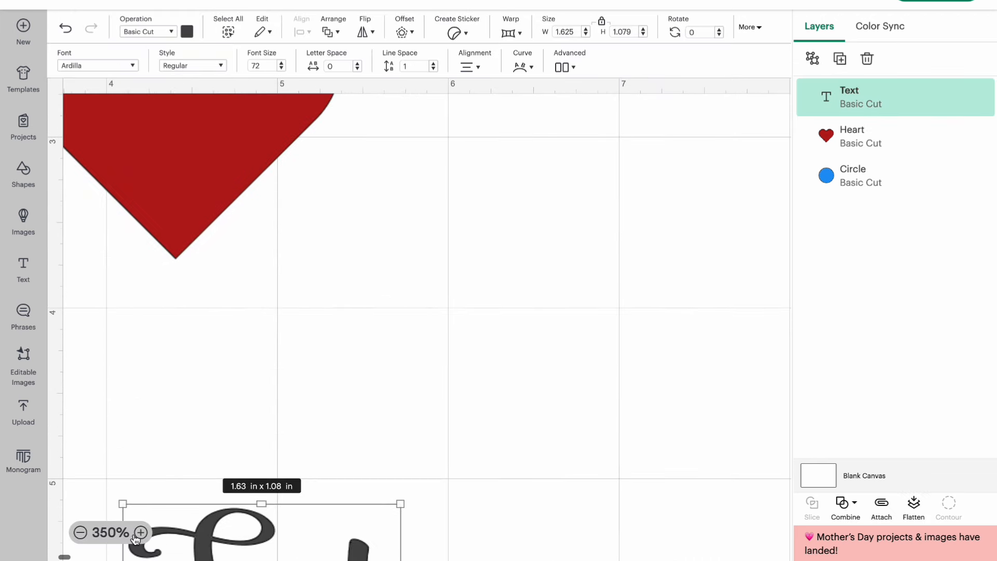
pyautogui.click(138, 534)
pyautogui.scroll(-10, 263, 366)
pyautogui.hscroll(-4, 263, 366)
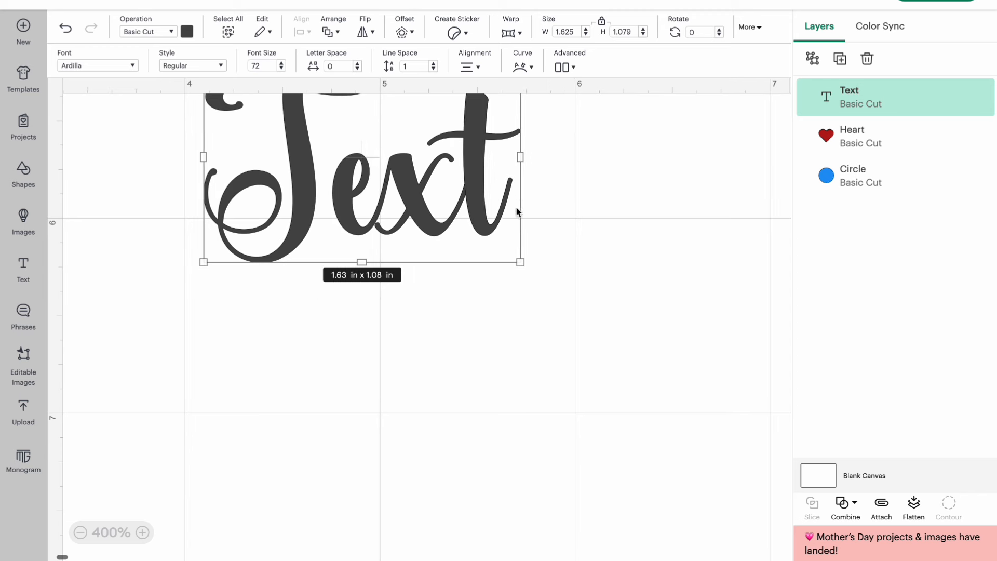
pyautogui.click(450, 303)
pyautogui.moveTo(450, 190); pyautogui.dragTo(461, 254)
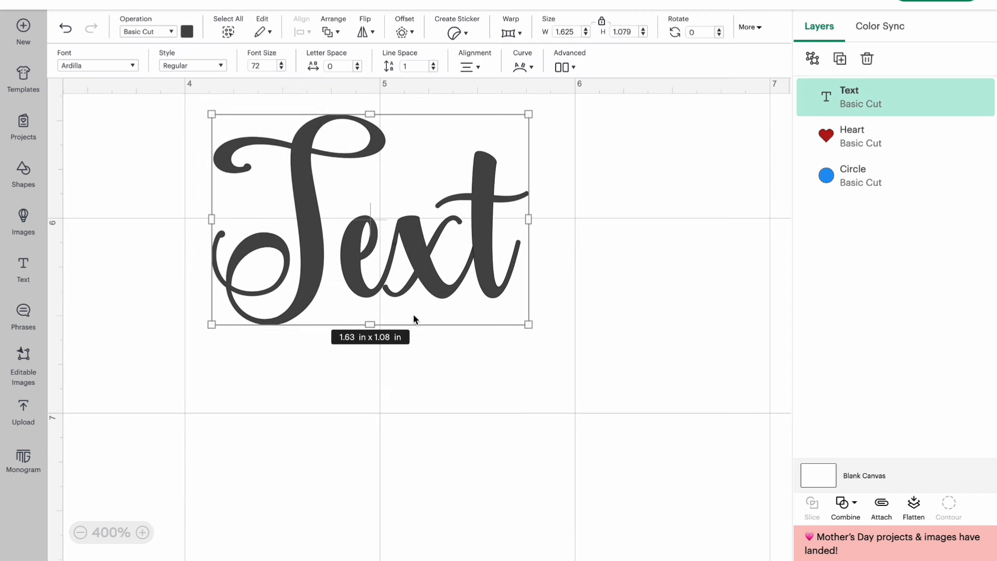
# Step: Recolour the text light purple, trying a dark purple first
pyautogui.click(852, 504)
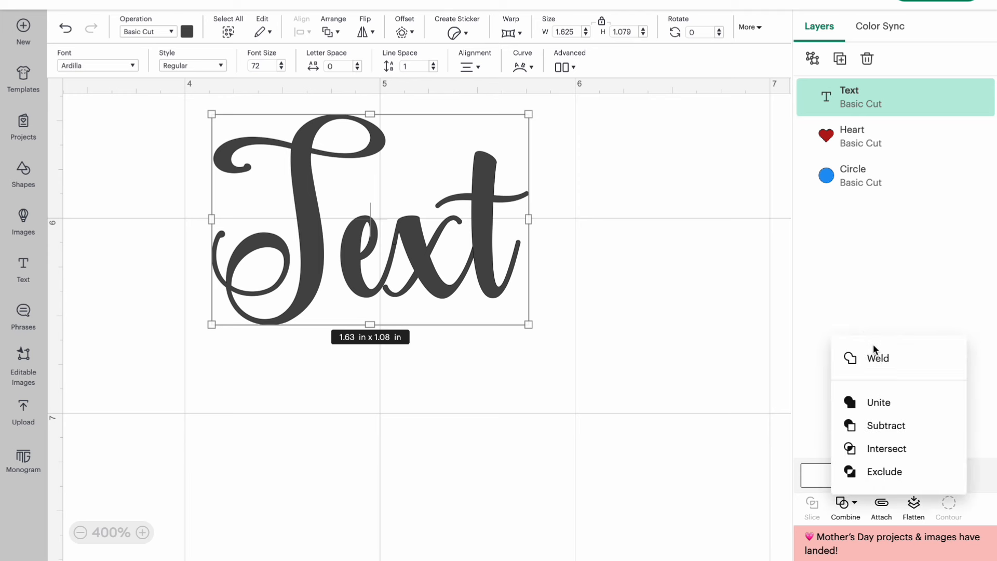
pyautogui.click(874, 345)
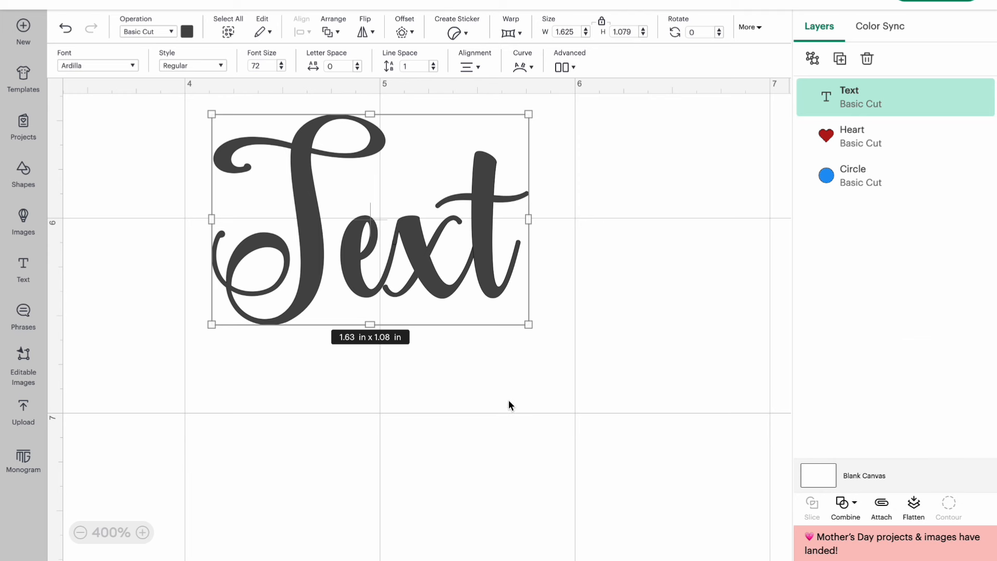
pyautogui.click(150, 529)
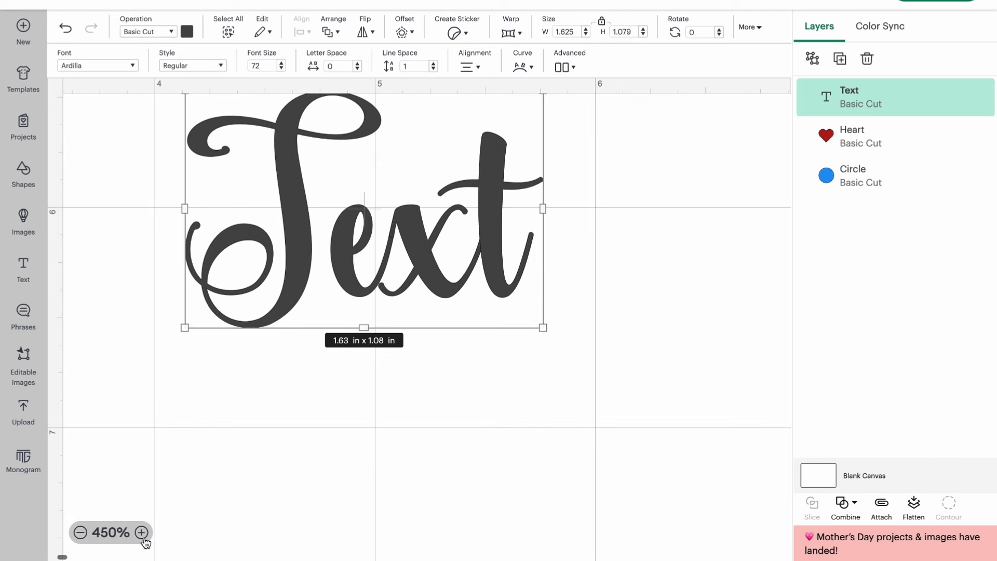
pyautogui.click(187, 32)
pyautogui.click(218, 149)
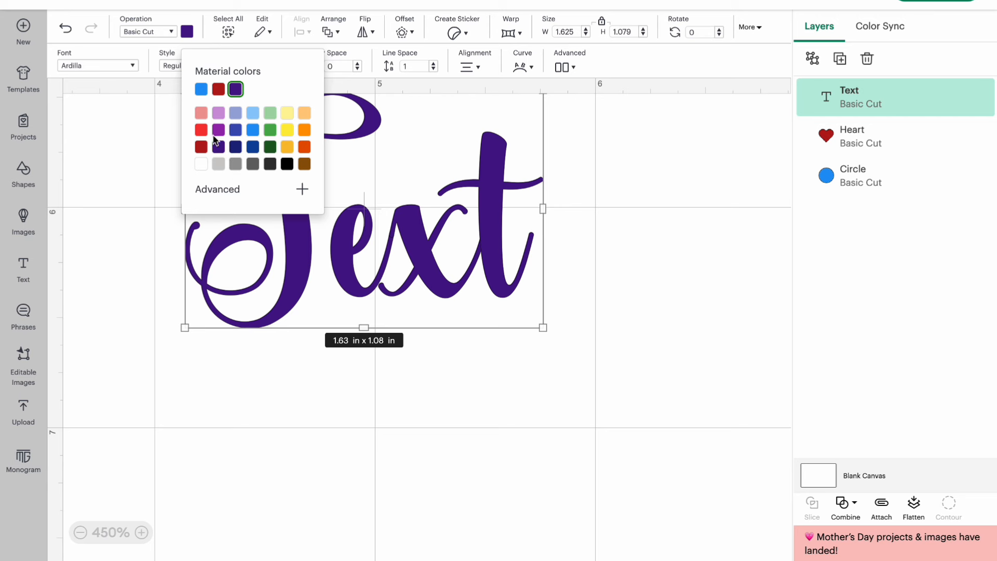
pyautogui.click(218, 113)
pyautogui.click(524, 440)
pyautogui.click(404, 230)
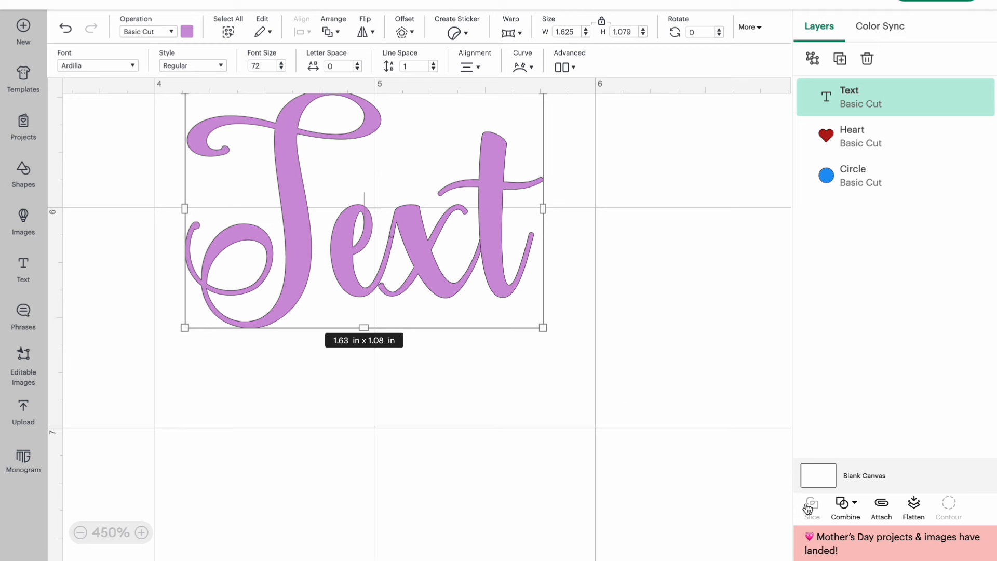
# Step: Weld the light purple text into a single shape and delete the welded result
pyautogui.click(855, 503)
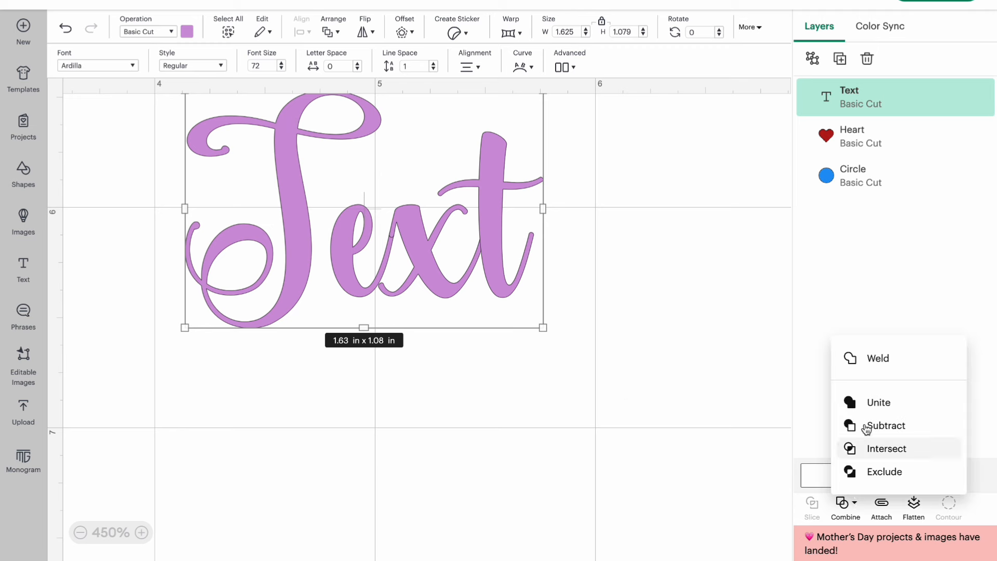
pyautogui.click(876, 363)
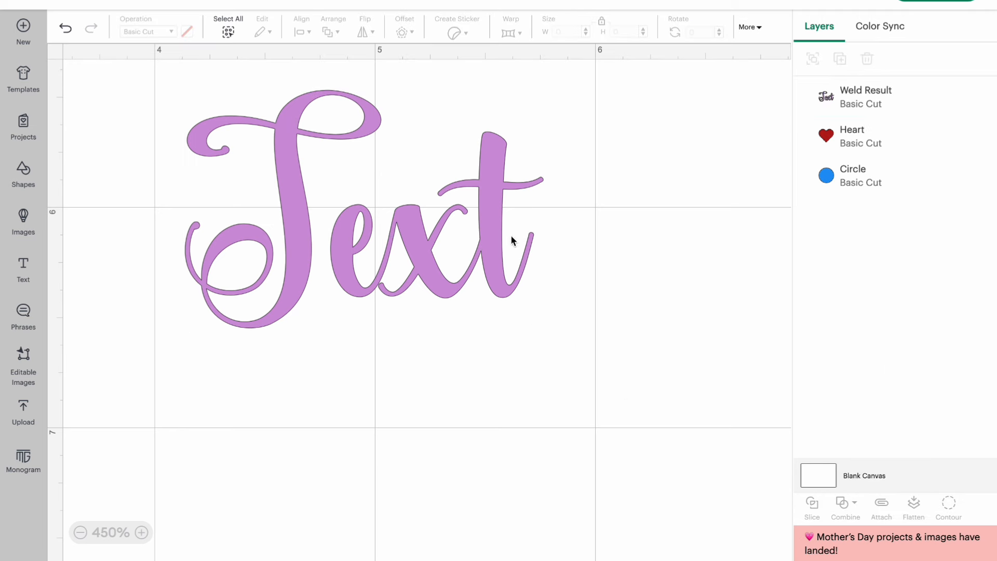
pyautogui.click(449, 257)
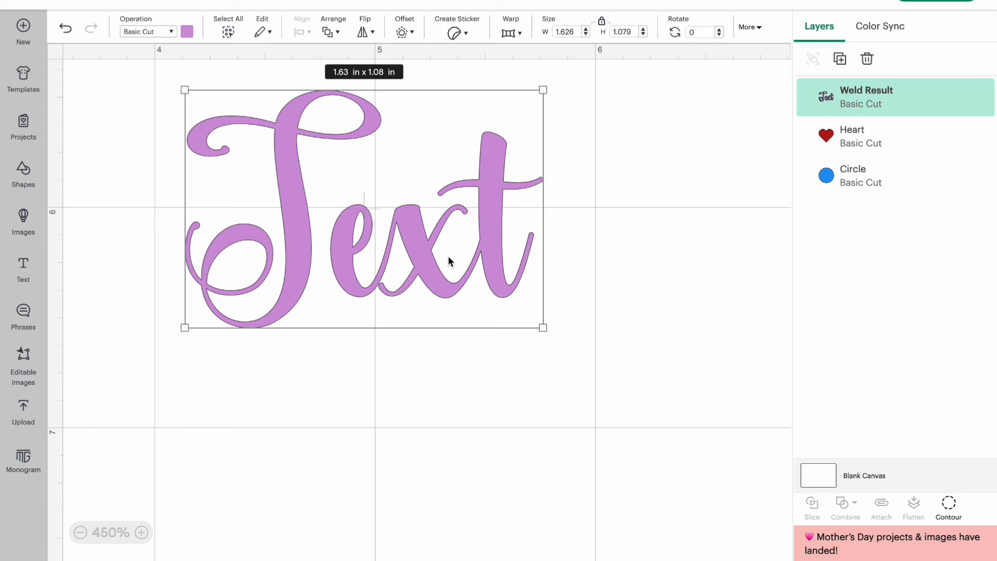
pyautogui.press('Delete')
# Step: Select the circle and heart together, weld them into one shape, and undo the weld
pyautogui.scroll(5, 448, 257)
pyautogui.click(404, 254)
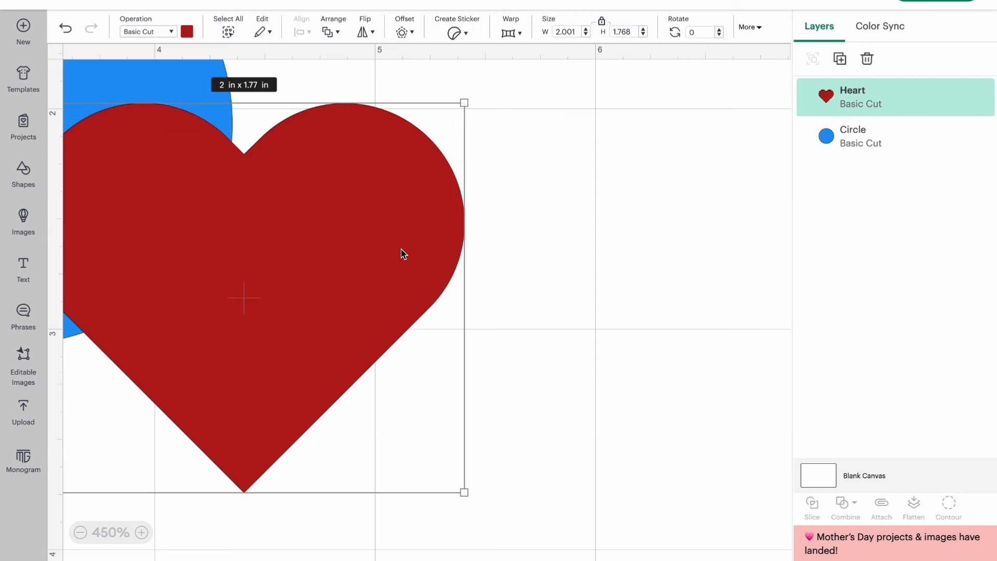
pyautogui.click(81, 533)
pyautogui.click(80, 532)
pyautogui.click(81, 533)
pyautogui.click(81, 532)
pyautogui.click(80, 532)
pyautogui.click(81, 533)
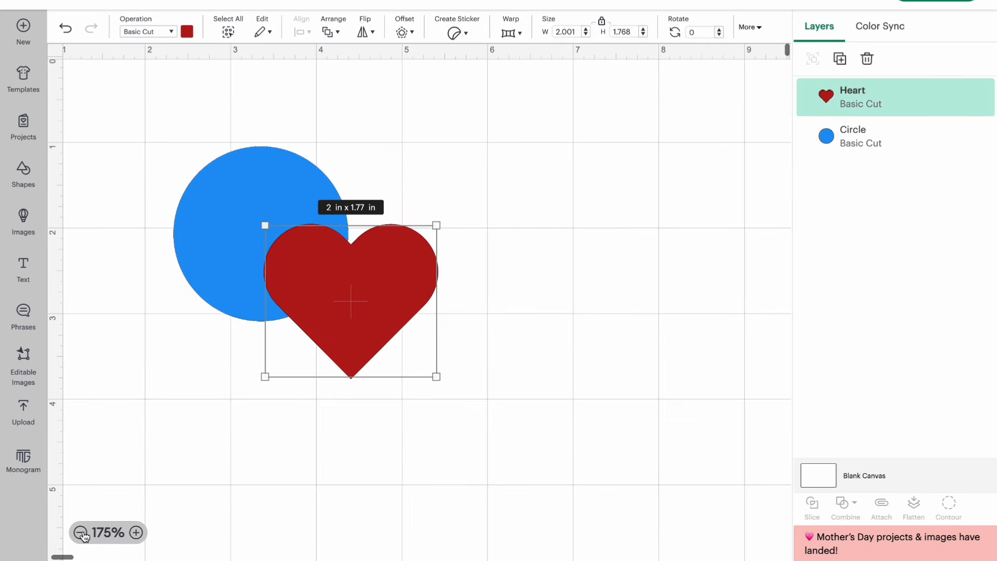
pyautogui.click(348, 475)
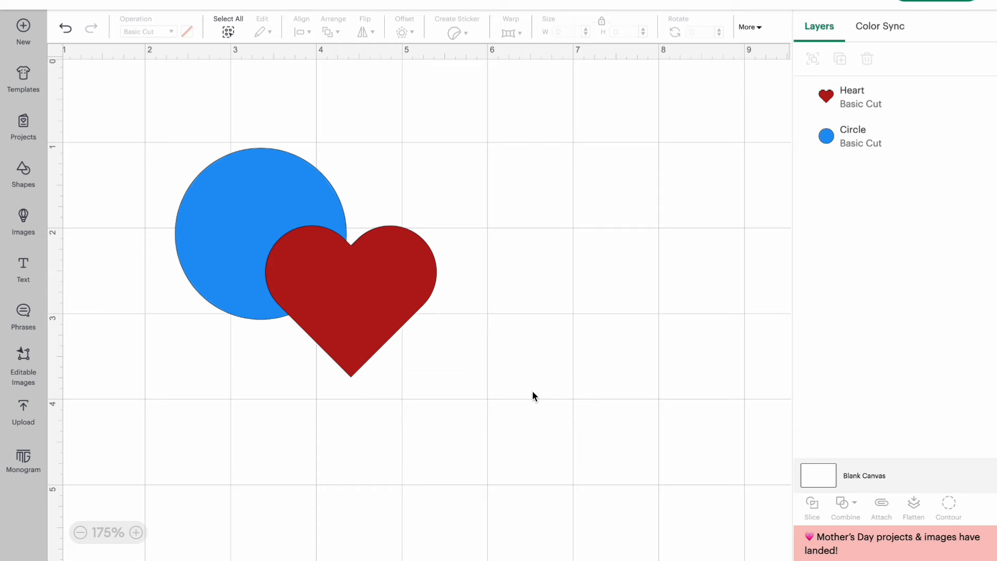
pyautogui.moveTo(516, 432); pyautogui.dragTo(170, 144)
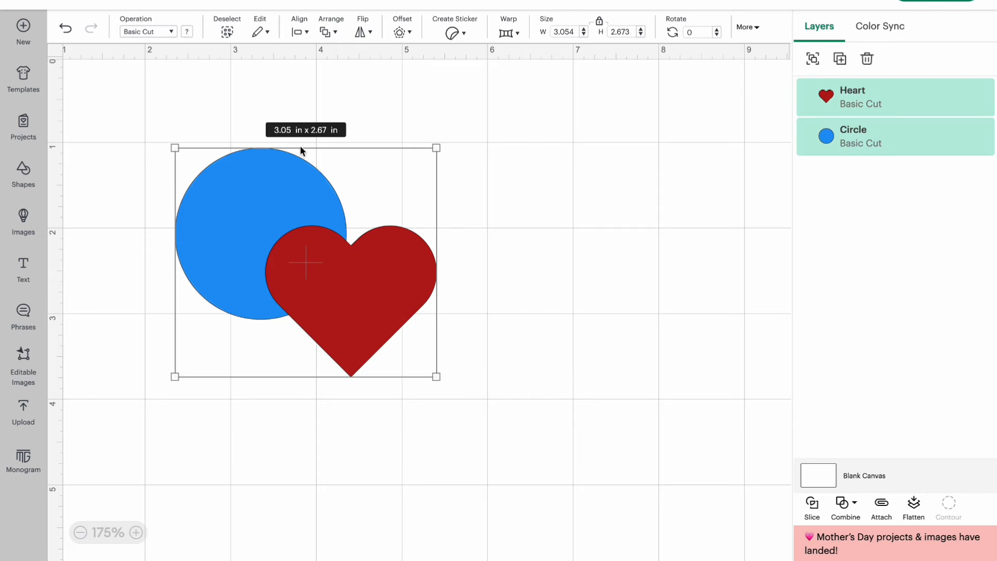
pyautogui.click(852, 508)
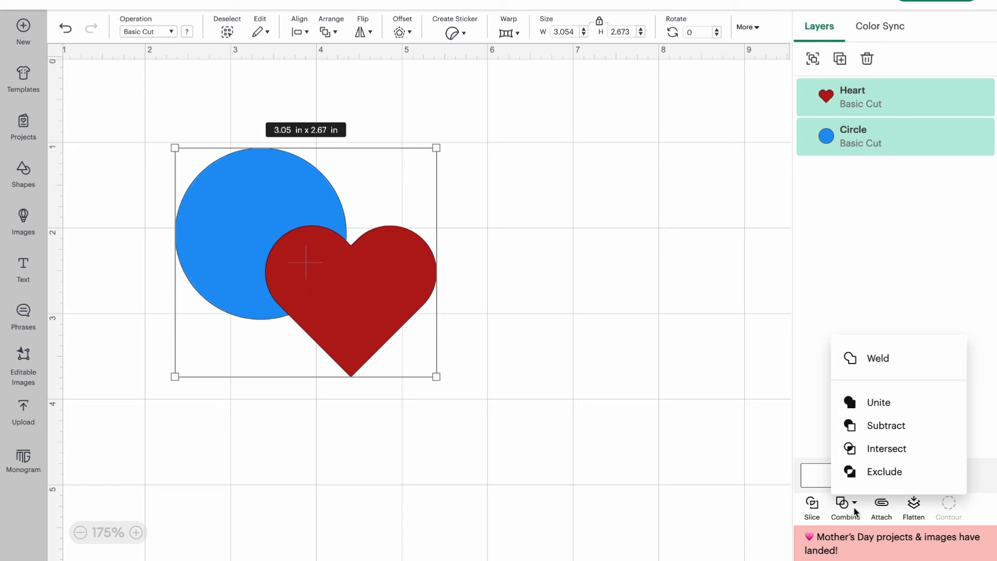
pyautogui.click(869, 365)
pyautogui.click(222, 272)
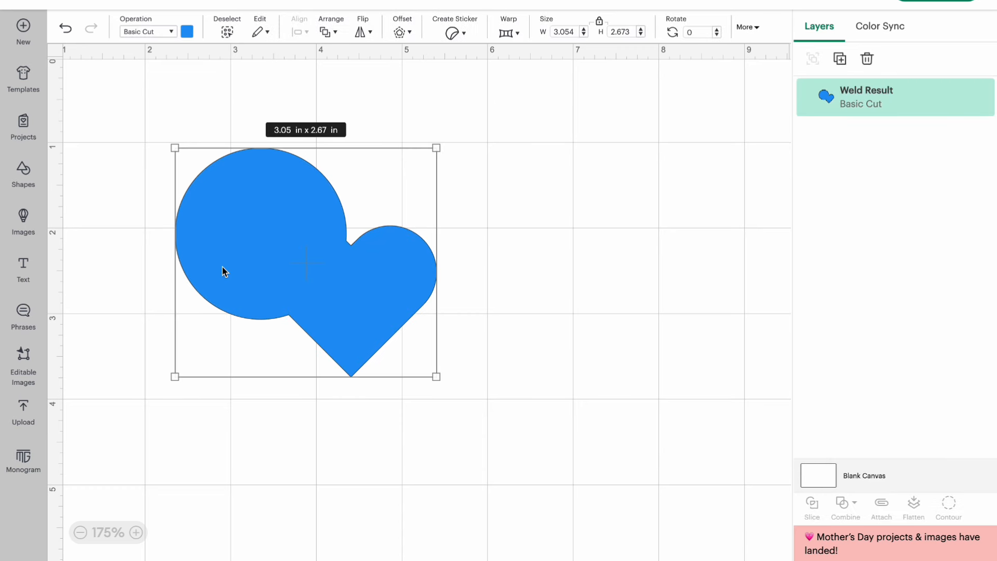
pyautogui.hotkey('ctrl', 'z')
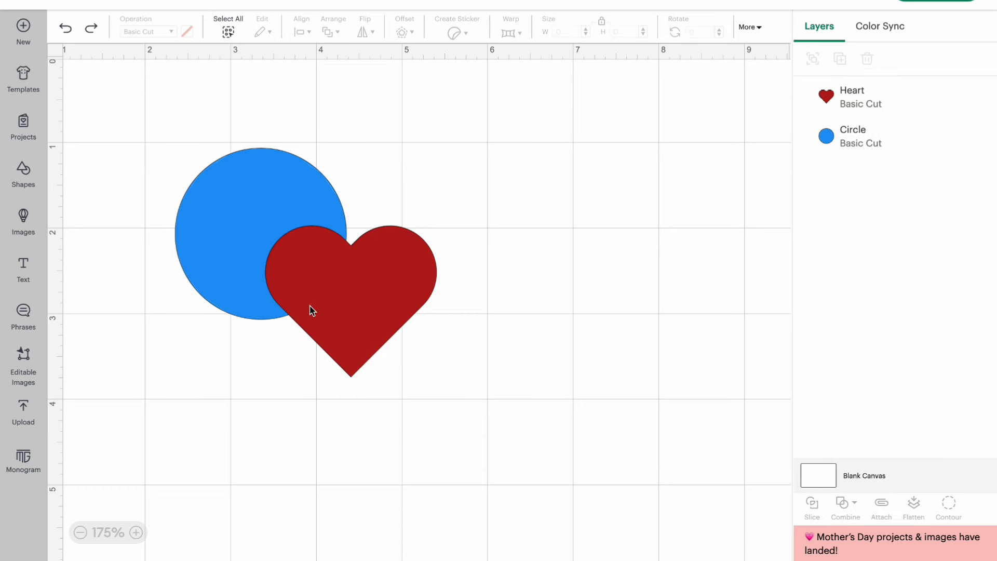
# Step: Unite the circle and heart, and try moving the individual shapes inside the united layer
pyautogui.moveTo(364, 310); pyautogui.dragTo(363, 310)
pyautogui.moveTo(525, 402); pyautogui.dragTo(208, 234)
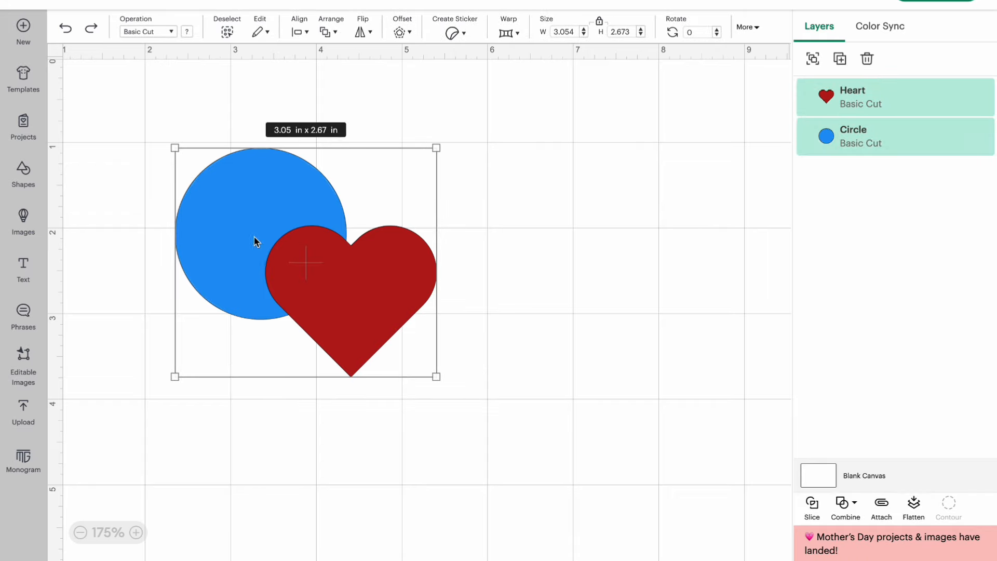
pyautogui.click(844, 503)
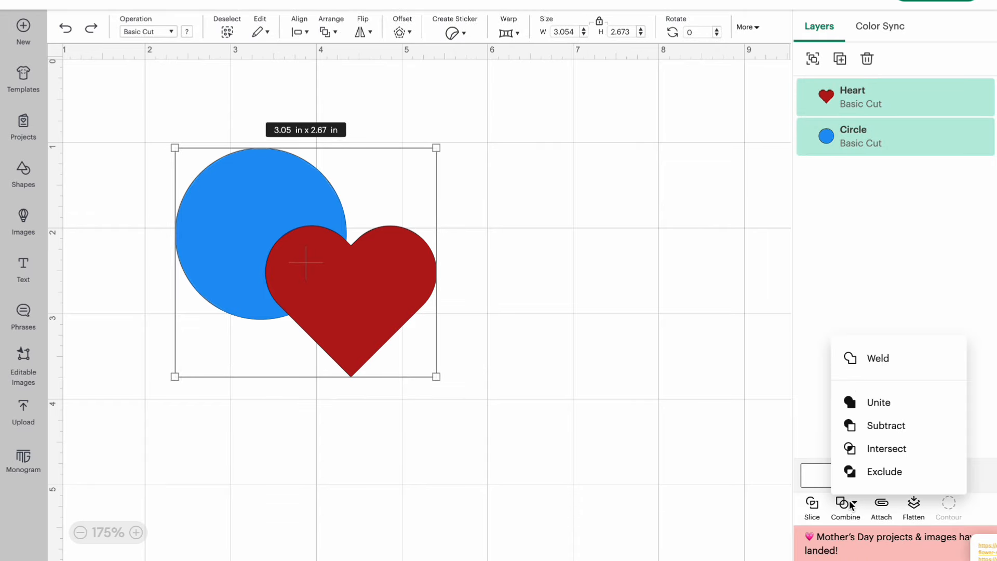
pyautogui.click(884, 404)
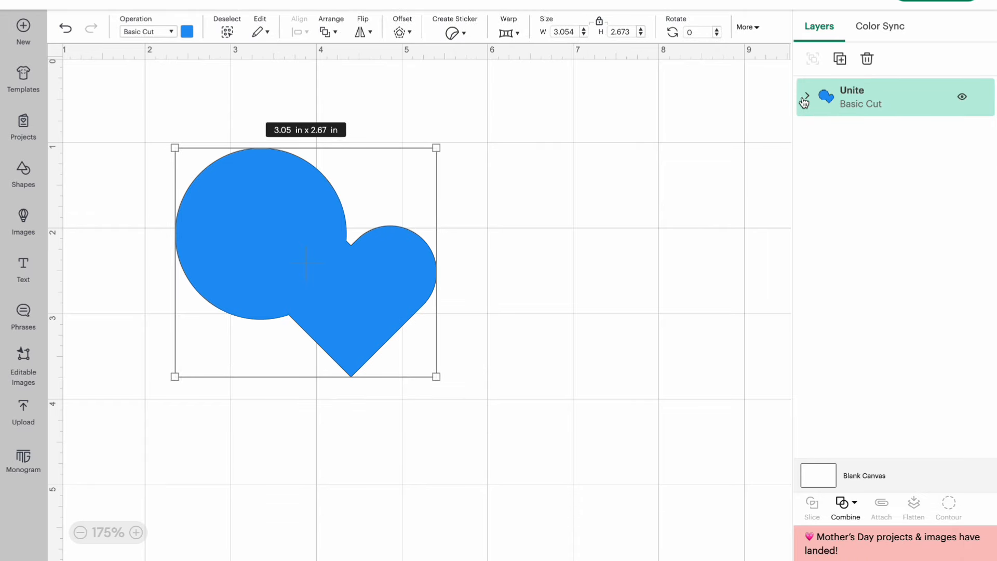
pyautogui.click(807, 96)
pyautogui.click(881, 166)
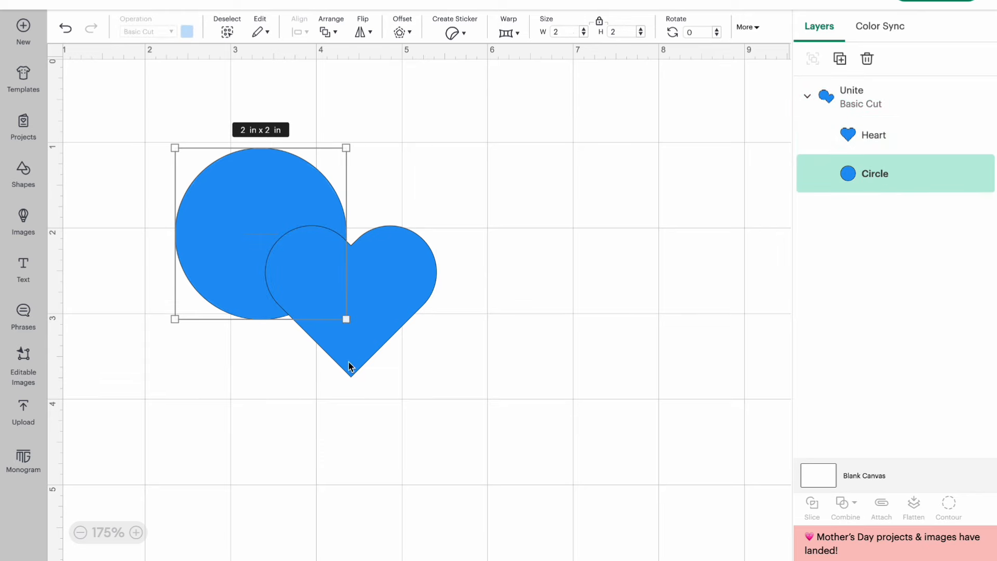
pyautogui.moveTo(400, 270); pyautogui.dragTo(410, 189)
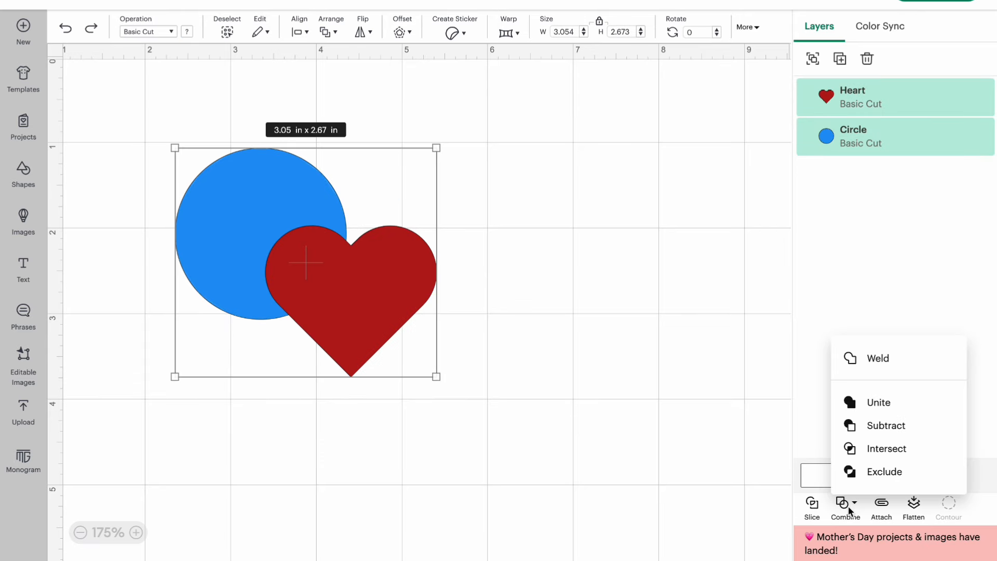
# Step: Subtract the heart from the circle with the Combine tool
pyautogui.click(891, 425)
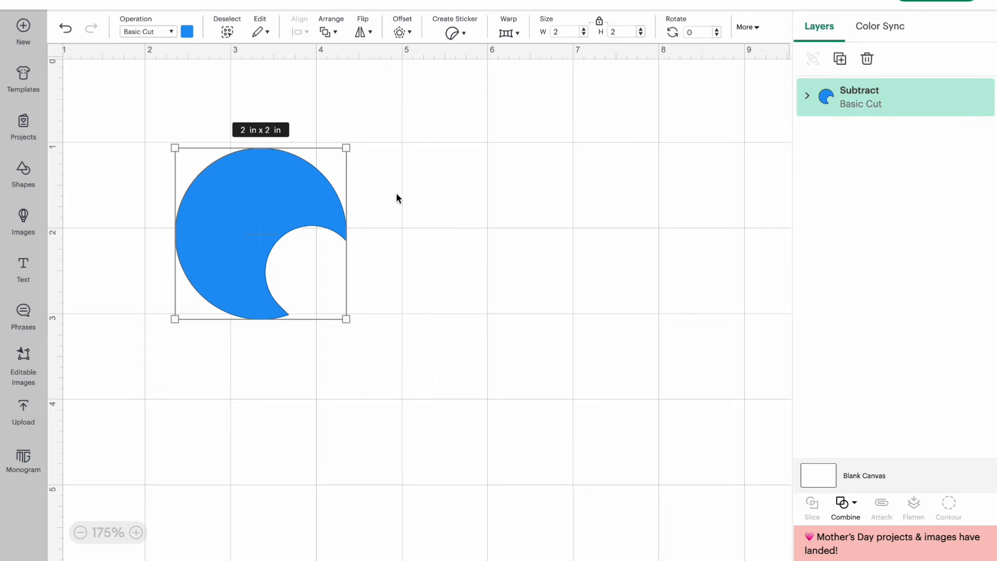
# Step: Expand the Subtract layer and move the circle above the heart so that the circle is subtracted from the heart
pyautogui.click(808, 96)
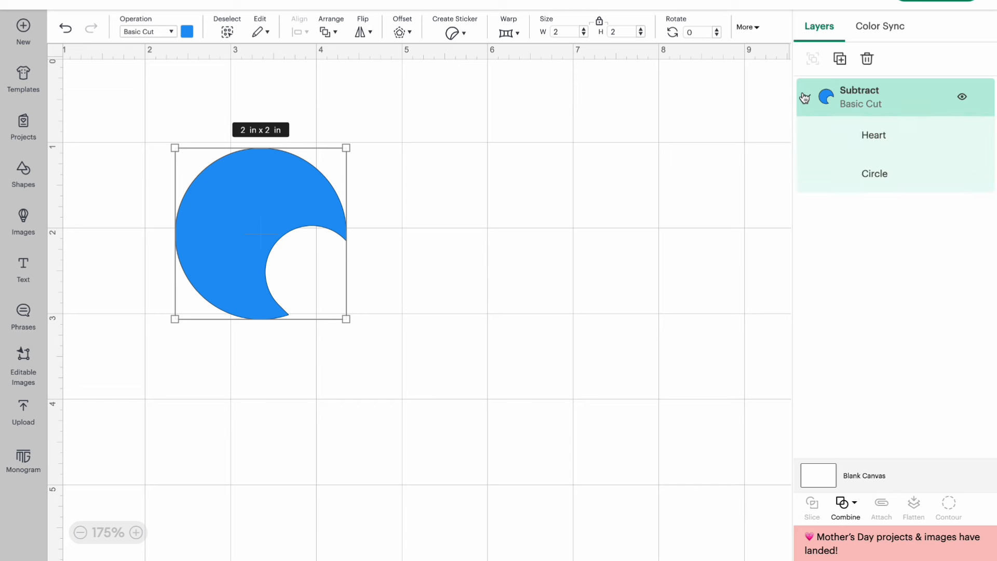
pyautogui.click(928, 185)
pyautogui.click(897, 150)
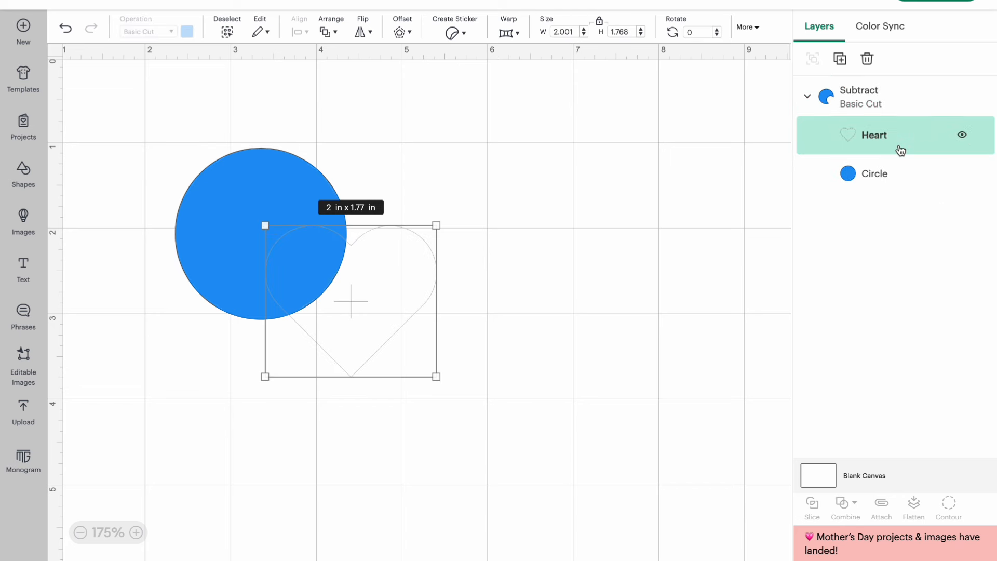
pyautogui.moveTo(886, 192); pyautogui.dragTo(878, 123)
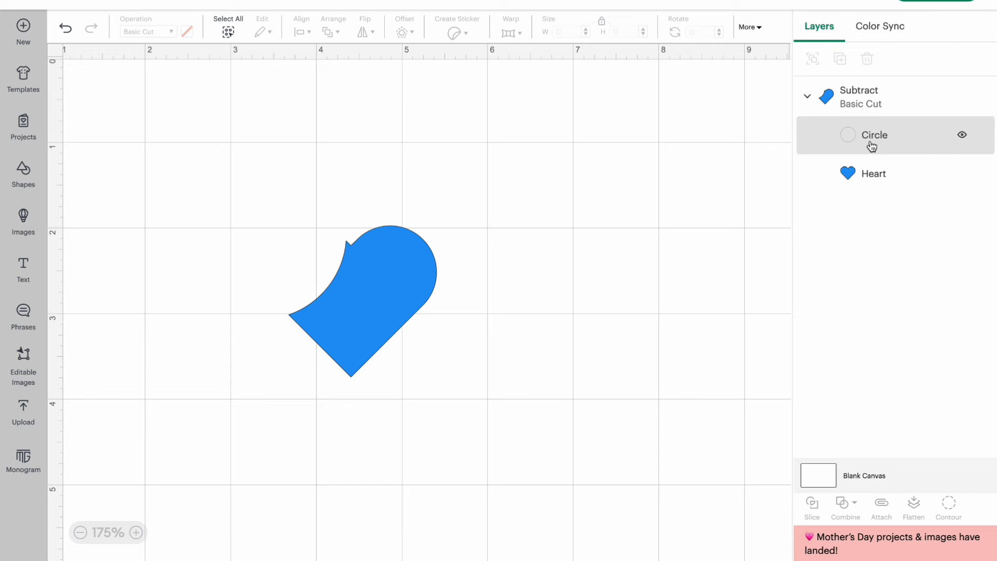
pyautogui.moveTo(868, 185); pyautogui.dragTo(873, 142)
pyautogui.moveTo(891, 176); pyautogui.dragTo(827, 113)
pyautogui.click(826, 112)
# Step: Undo the layer reordering and the subtraction to restore the separate circle and heart
pyautogui.hotkey('ctrl', 'z')
pyautogui.hotkey('ctrl', 'z')
pyautogui.hotkey('ctrl', 'z')
pyautogui.hotkey('ctrl', 'z')
pyautogui.hotkey('ctrl', 'z')
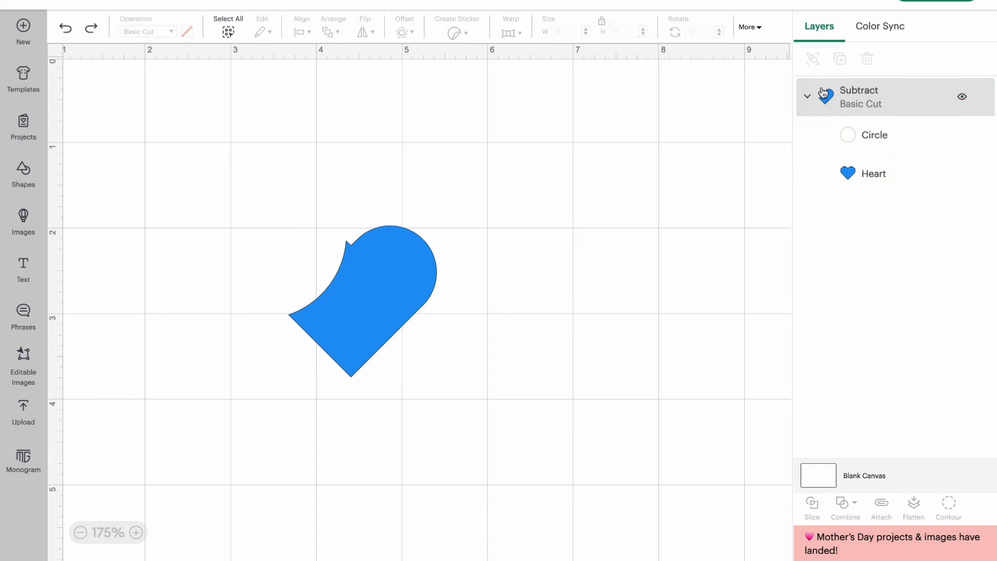
# Step: Intersect the circle and heart, inspect the individual shapes inside the combined layer, and undo the intersection
pyautogui.click(843, 505)
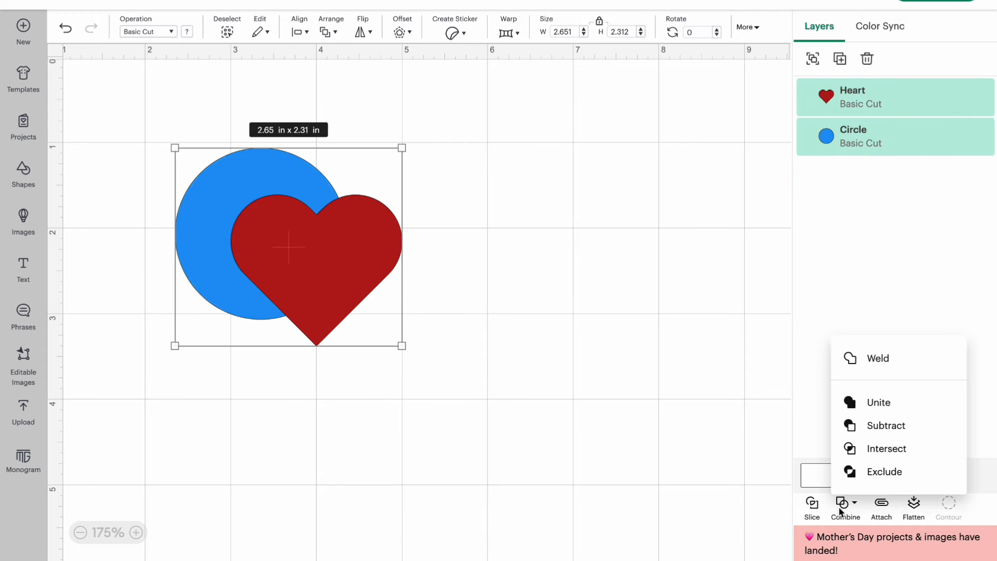
pyautogui.click(902, 454)
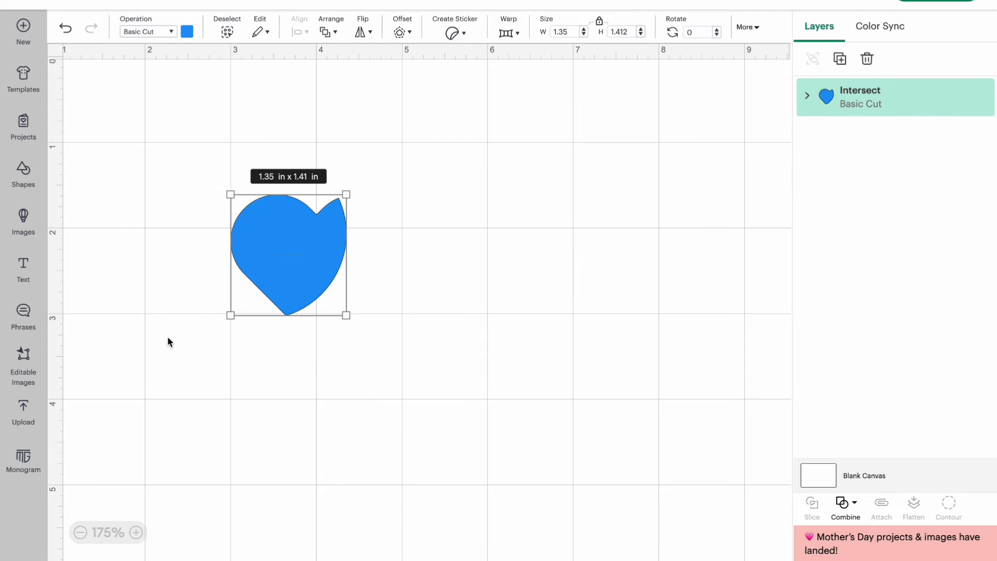
pyautogui.click(807, 96)
pyautogui.click(889, 143)
pyautogui.moveTo(889, 145)
pyautogui.mouseDown()
pyautogui.moveTo(874, 196)
pyautogui.moveTo(873, 140)
pyautogui.mouseUp()
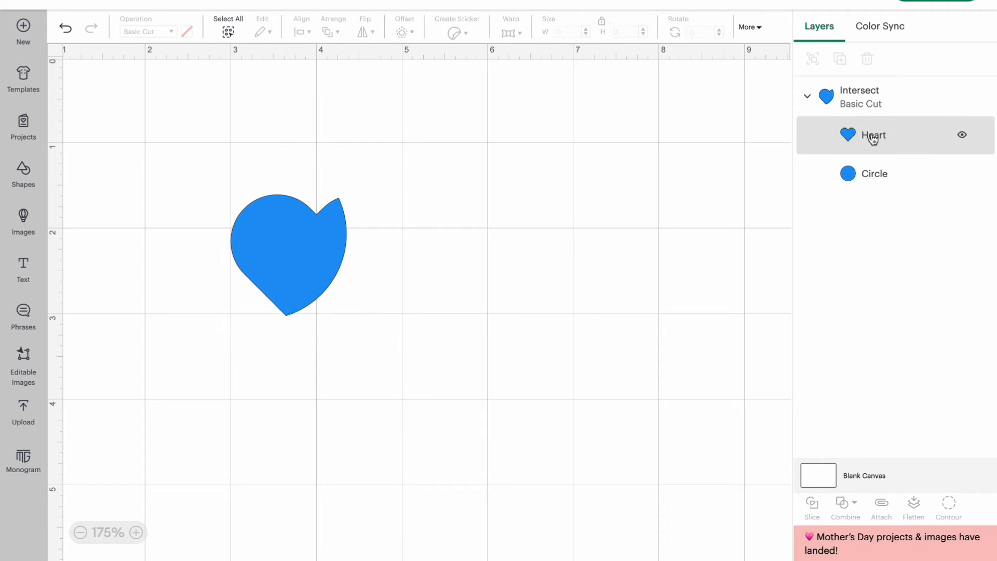
pyautogui.click(864, 98)
pyautogui.click(842, 504)
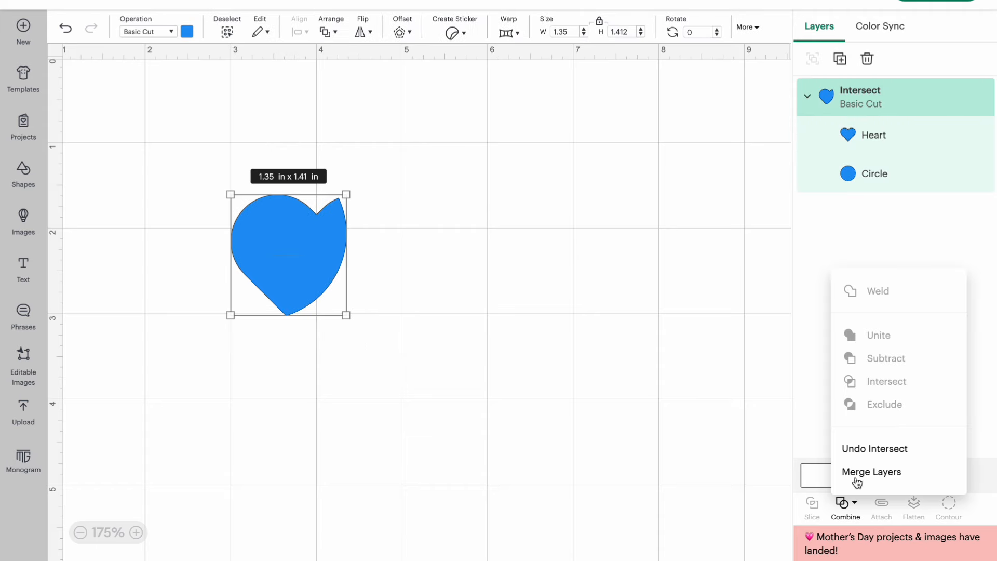
# Step: Combine the circle and heart with Exclude, and move the circle above the heart within the combined layer
pyautogui.click(843, 502)
pyautogui.click(874, 473)
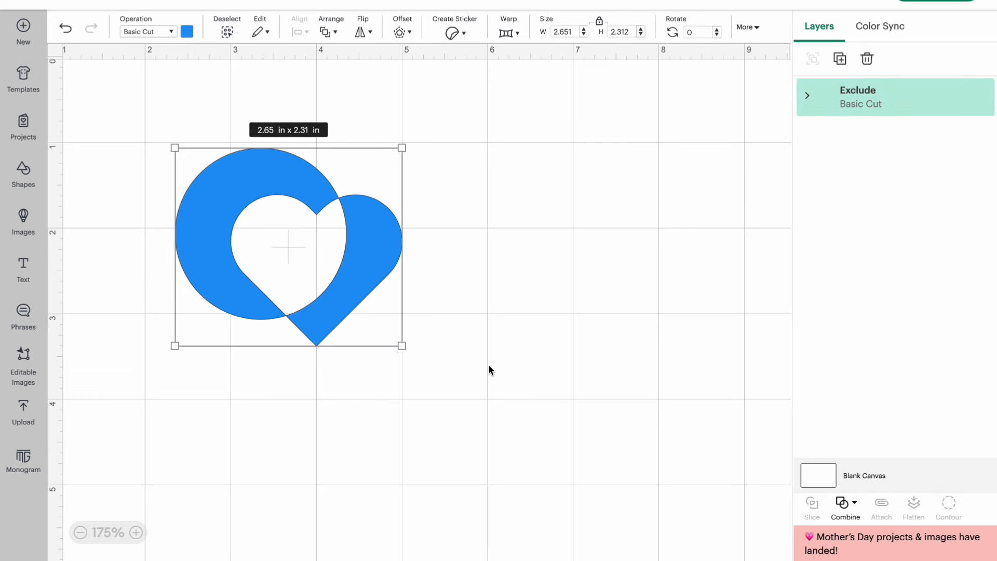
pyautogui.click(807, 96)
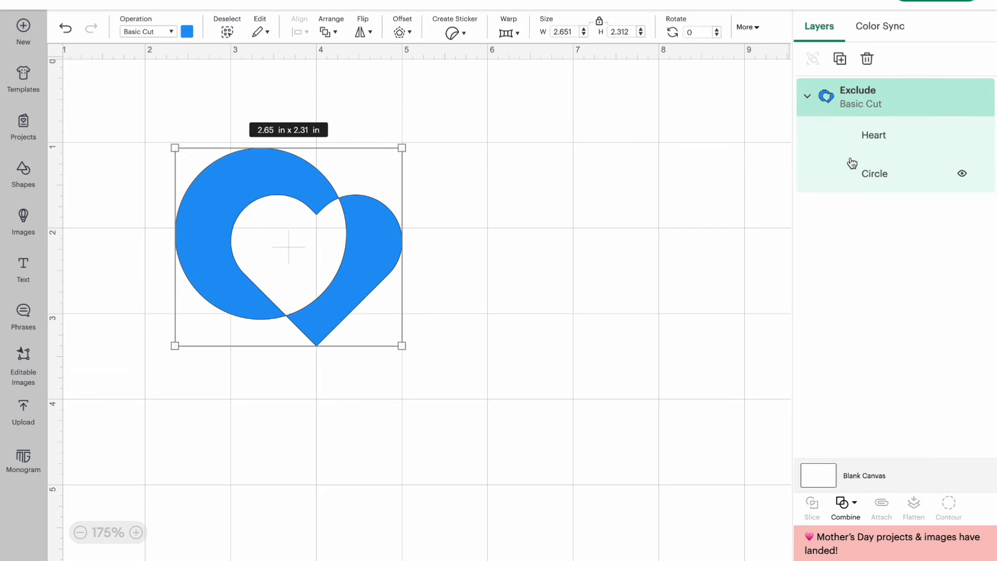
pyautogui.click(852, 171)
pyautogui.moveTo(852, 171); pyautogui.dragTo(876, 138)
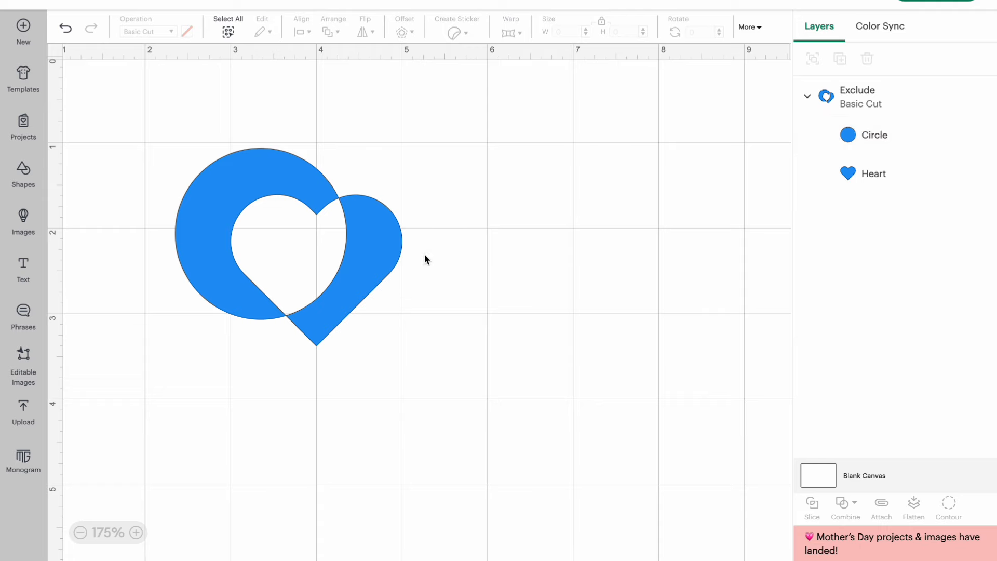
pyautogui.click(389, 232)
# Step: Move the heart to the circle's left side inside the Exclude layer, and shift the whole design toward the canvas center
pyautogui.click(881, 173)
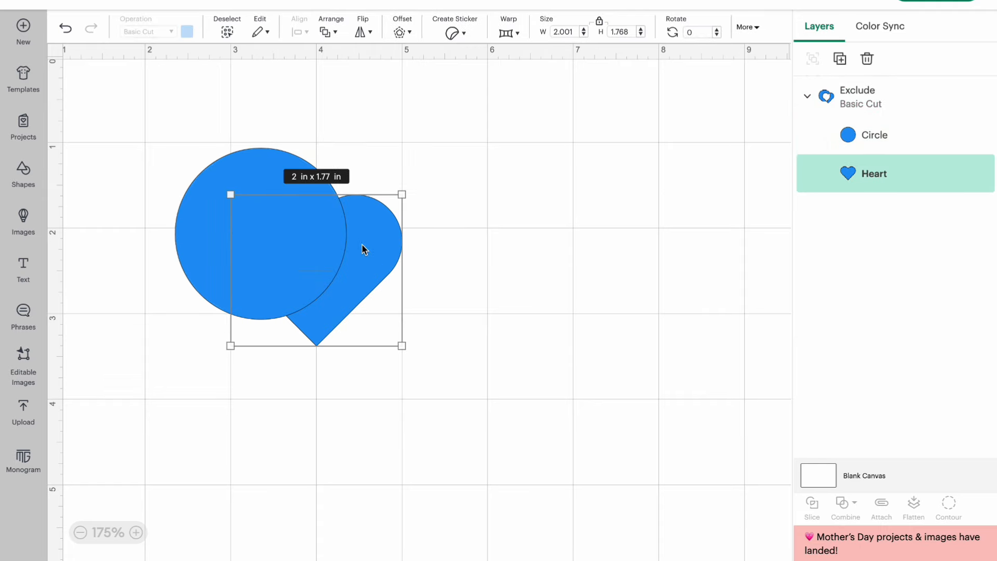
pyautogui.moveTo(363, 245); pyautogui.dragTo(210, 247)
pyautogui.click(358, 404)
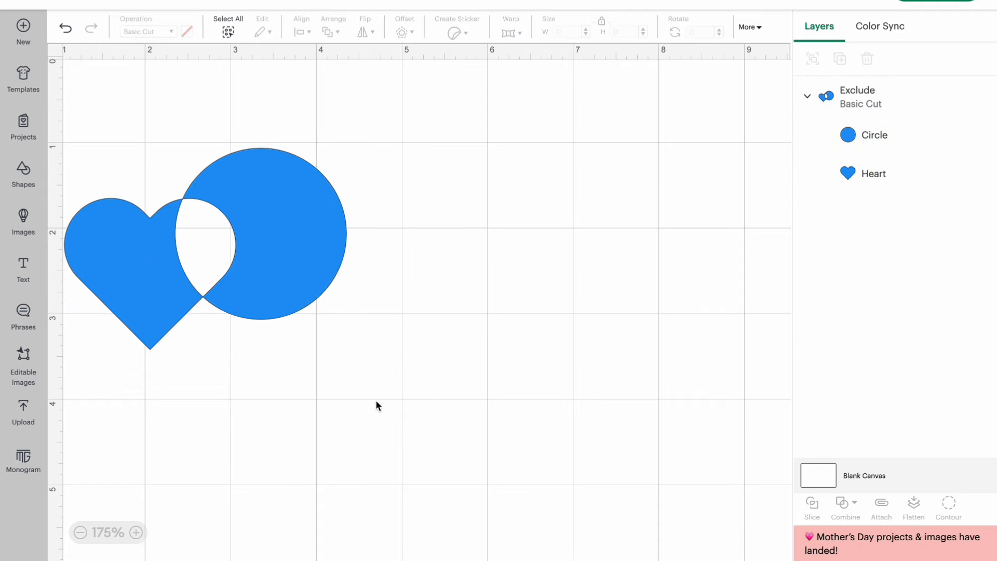
pyautogui.moveTo(324, 323); pyautogui.dragTo(477, 391)
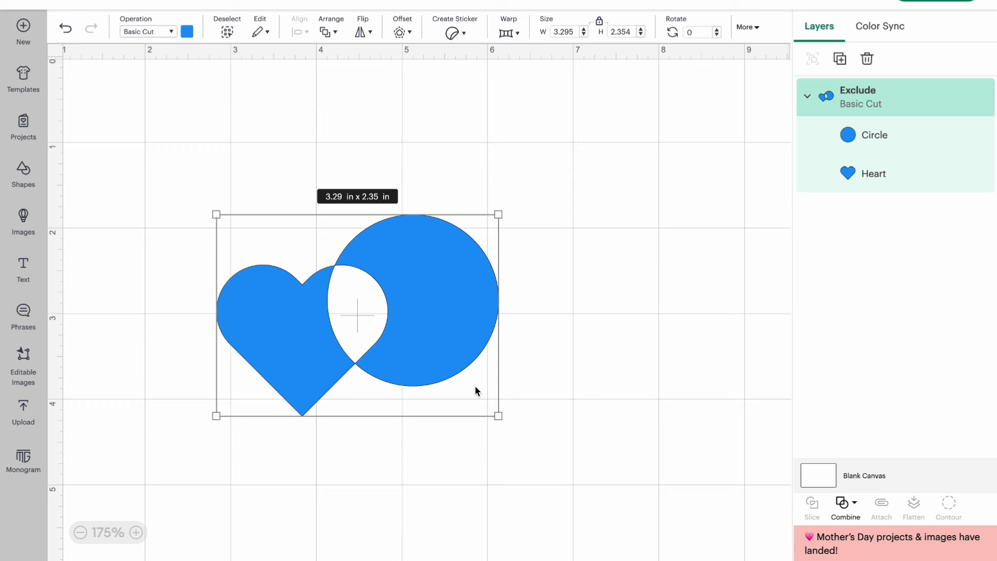
# Step: Merge the Exclude layers into one flat layer and undo the merge
pyautogui.click(855, 503)
pyautogui.click(876, 471)
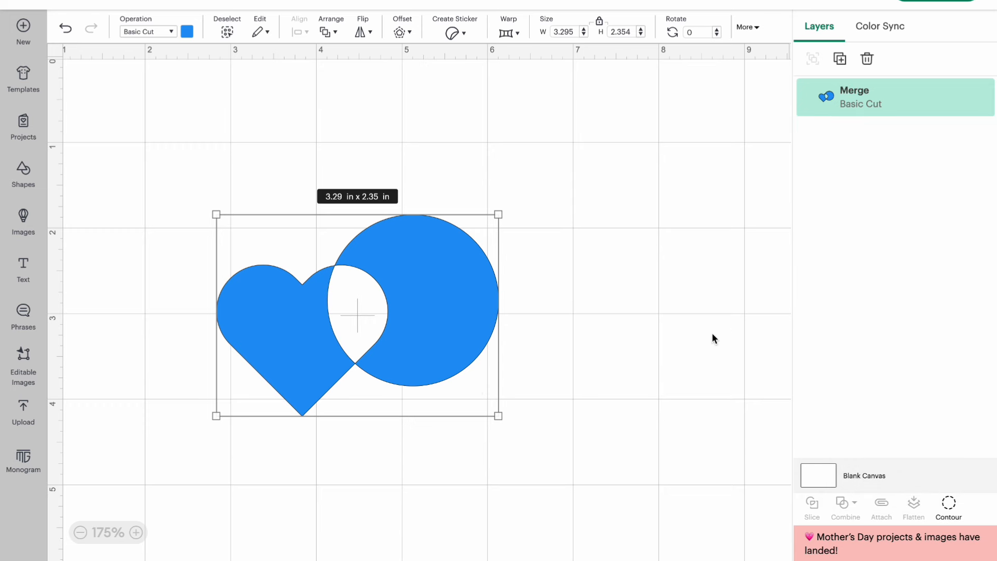
pyautogui.hotkey('ctrl', 'z')
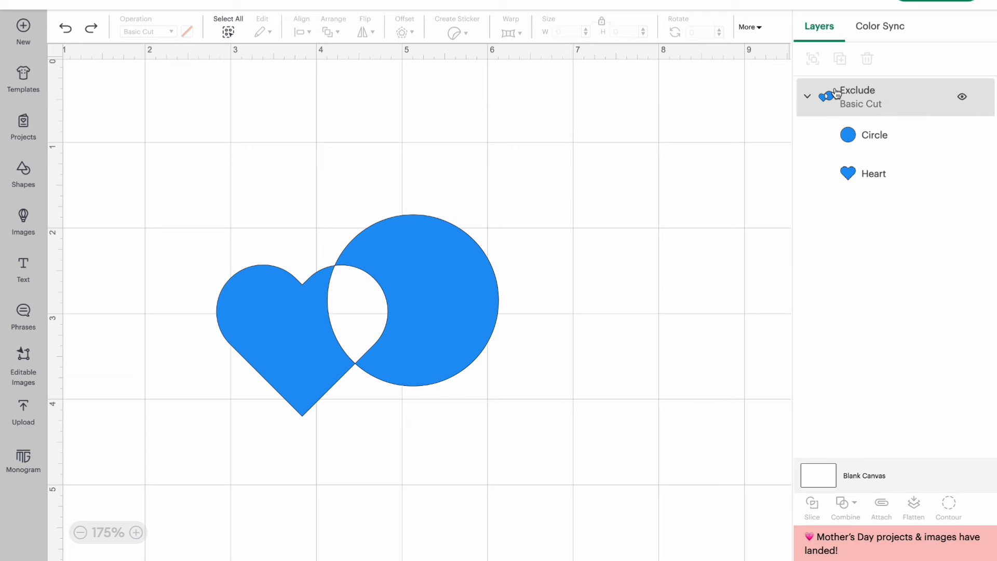
# Step: Revert the Exclude layer to separate shapes and move the circle clear of the heart
pyautogui.click(854, 101)
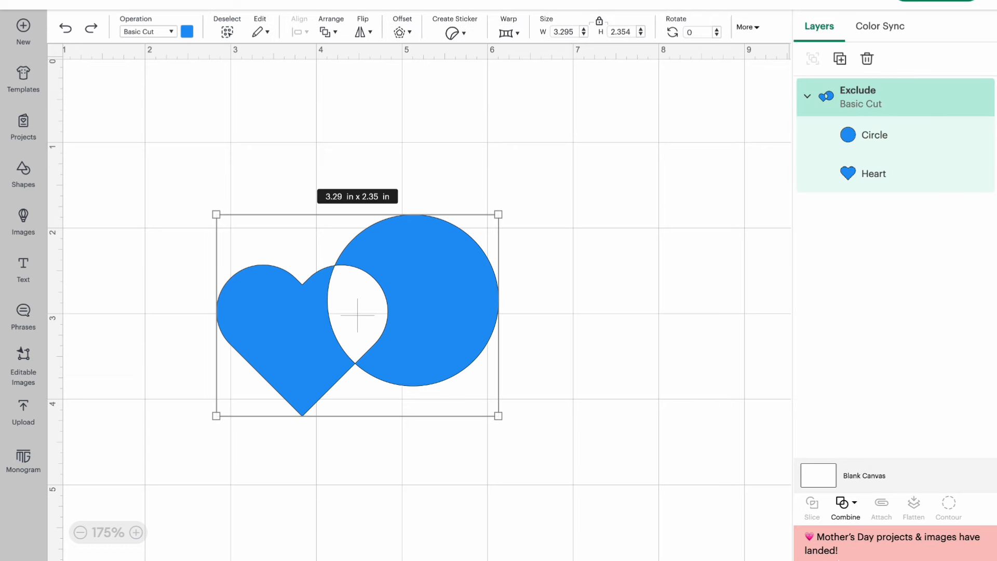
pyautogui.click(852, 514)
pyautogui.click(872, 448)
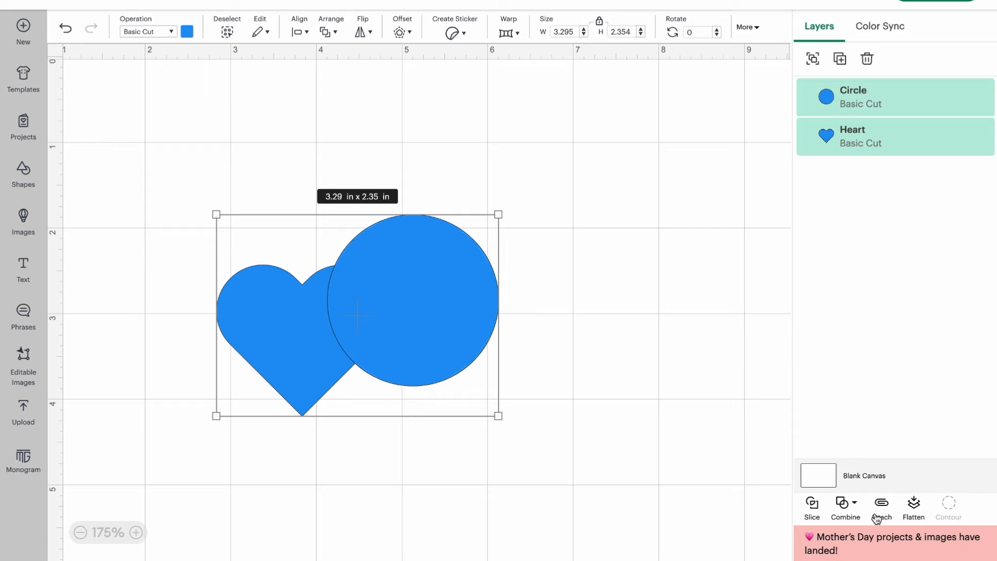
pyautogui.click(623, 363)
pyautogui.moveTo(441, 316); pyautogui.dragTo(540, 278)
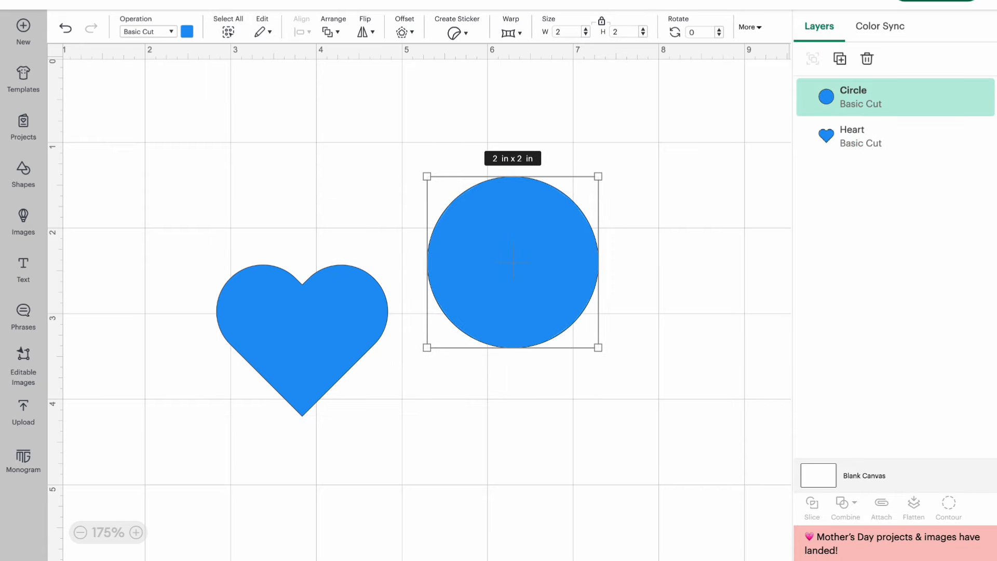
# Step: Preview the unattached shapes on the cutting mat, return to the canvas, and move the heart diagonally below the circle
pyautogui.click(935, 1)
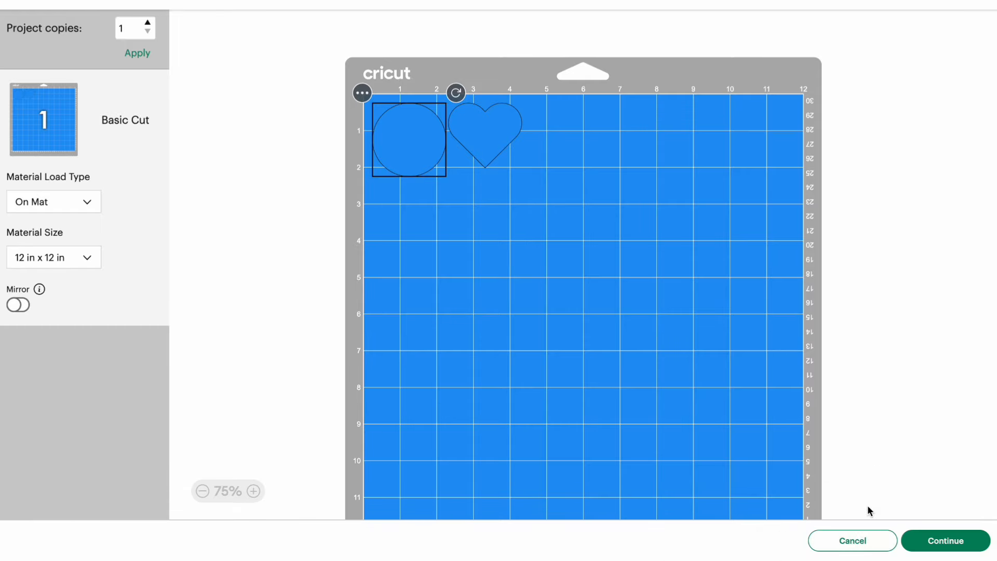
pyautogui.click(852, 540)
pyautogui.moveTo(404, 347); pyautogui.dragTo(455, 407)
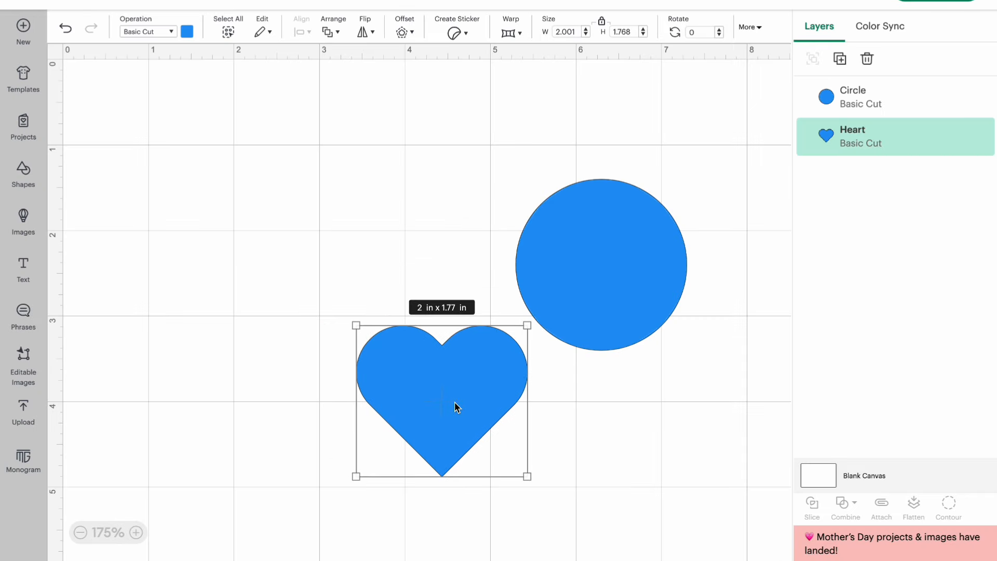
pyautogui.click(634, 333)
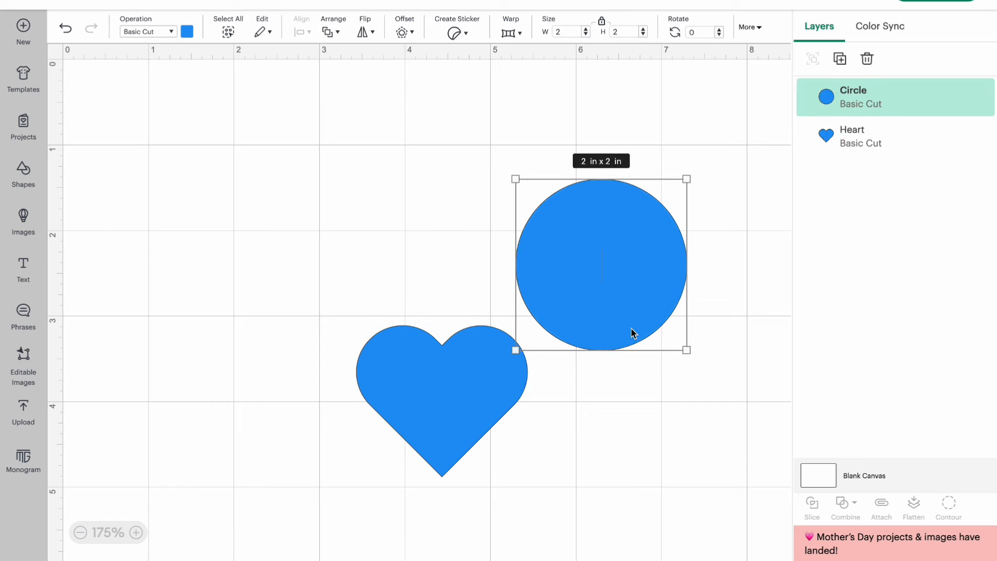
pyautogui.click(460, 438)
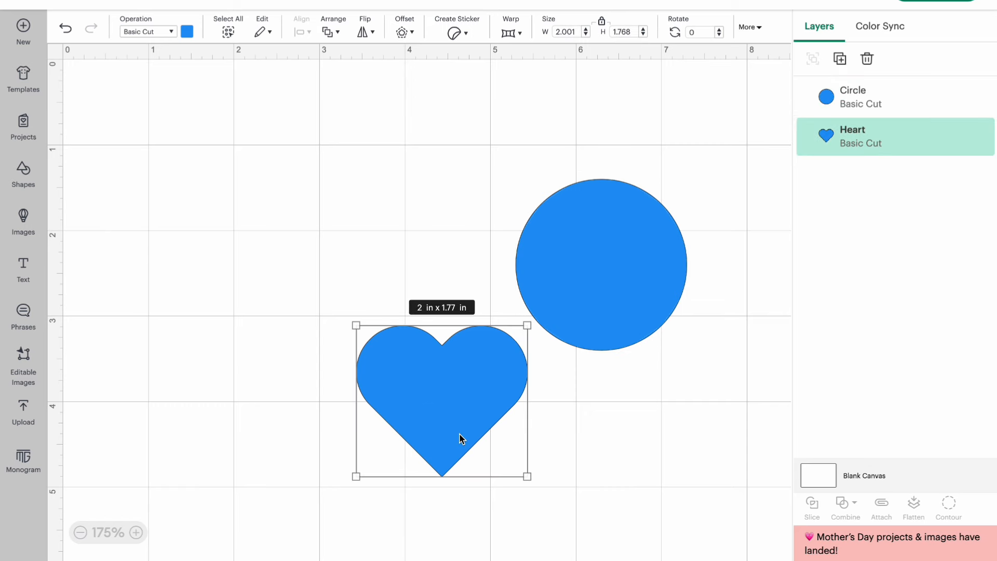
# Step: Attach the circle and heart, and preview their placement on the cutting mat
pyautogui.moveTo(660, 486); pyautogui.dragTo(429, 249)
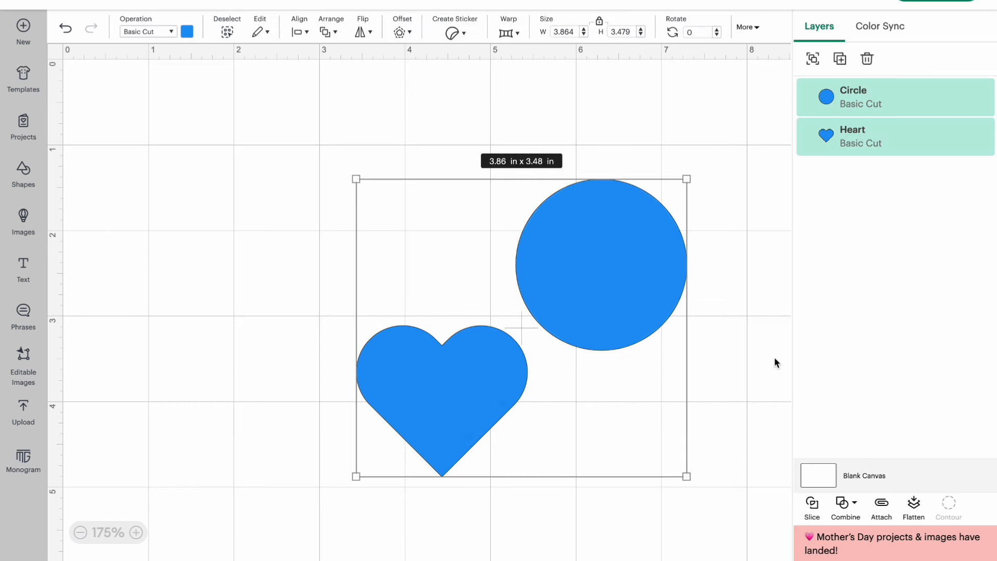
pyautogui.click(882, 504)
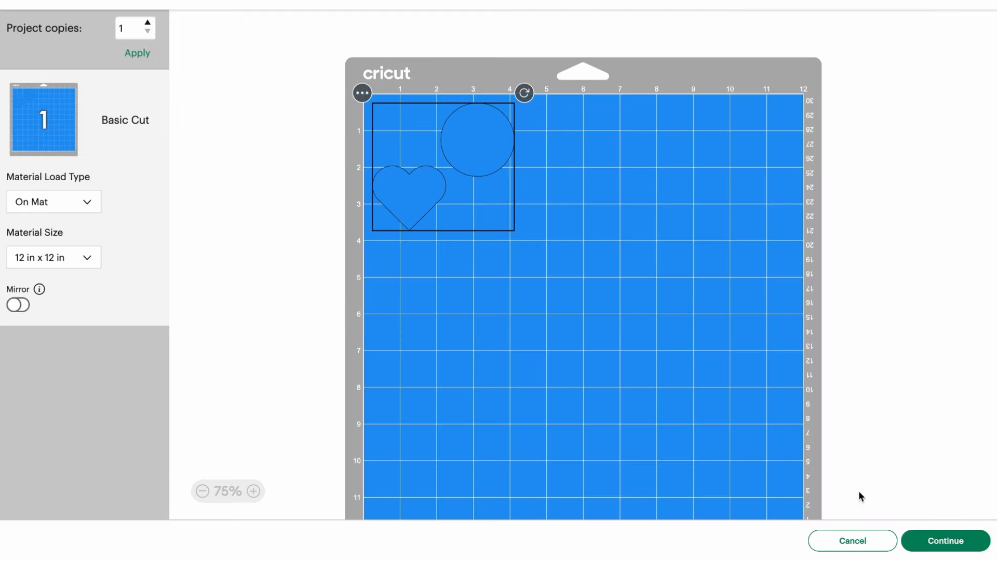
pyautogui.click(850, 546)
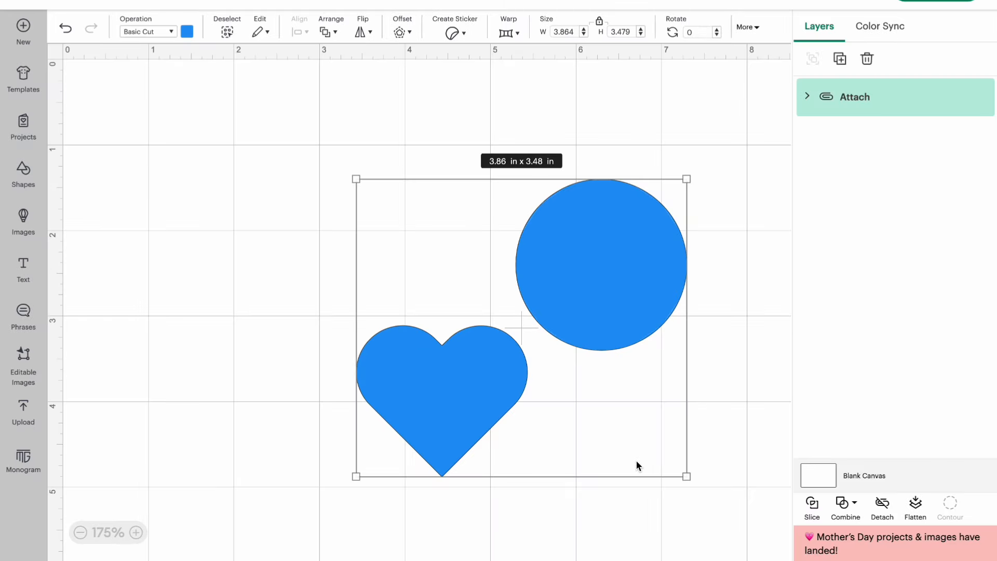
pyautogui.click(728, 367)
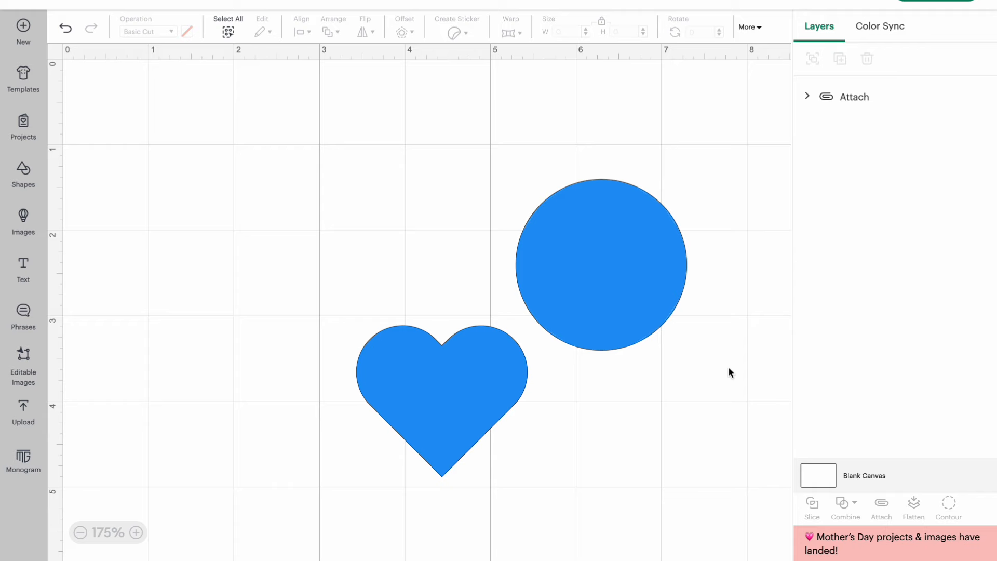
# Step: Undo the attachment and recolor the heart dark red
pyautogui.click(581, 286)
pyautogui.hotkey('ctrl', 'z')
pyautogui.click(460, 414)
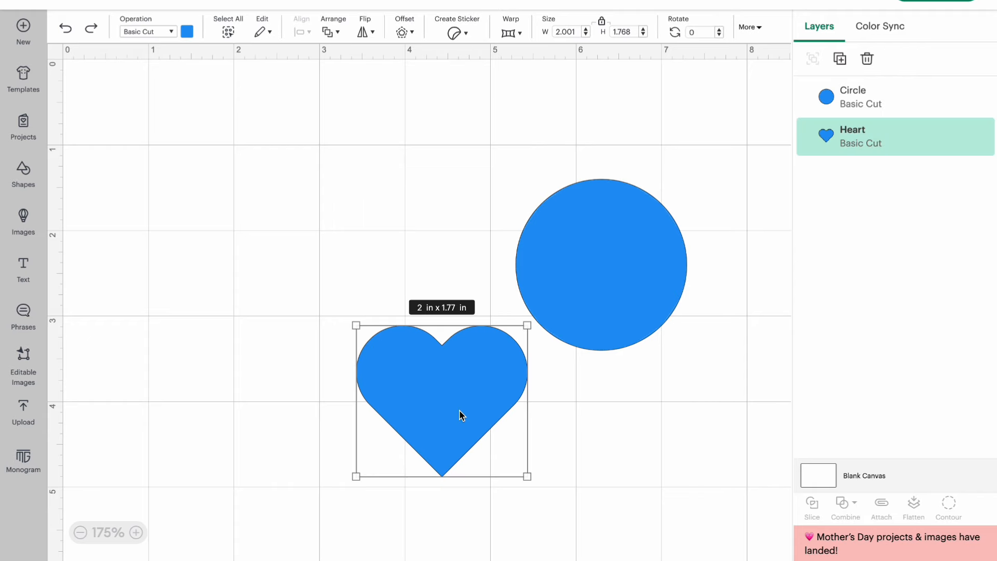
pyautogui.click(187, 32)
pyautogui.click(199, 152)
pyautogui.click(463, 195)
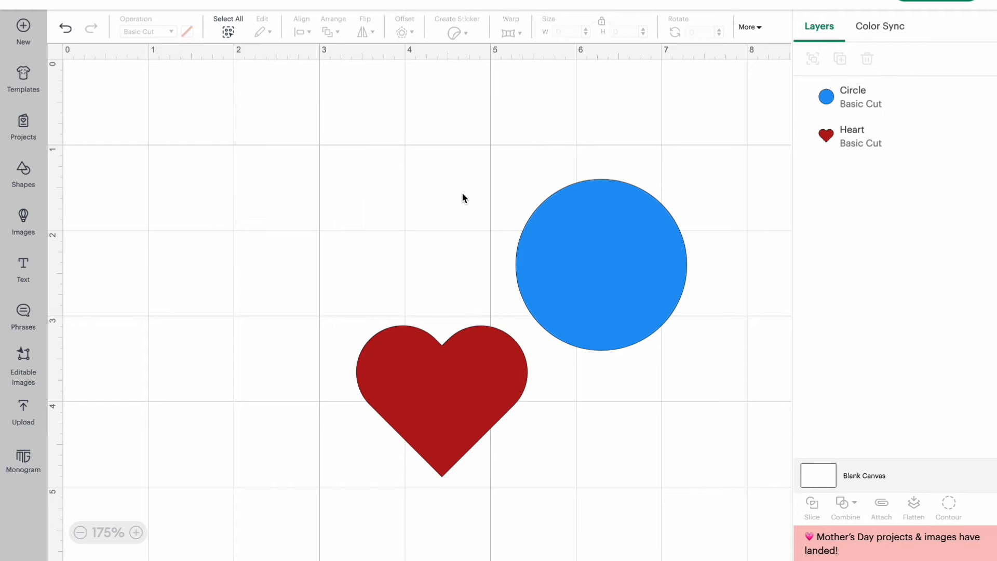
# Step: Attach the blue circle to the dark red heart and undo the attachment
pyautogui.click(646, 295)
pyautogui.click(665, 384)
pyautogui.moveTo(680, 409); pyautogui.dragTo(427, 243)
pyautogui.click(889, 516)
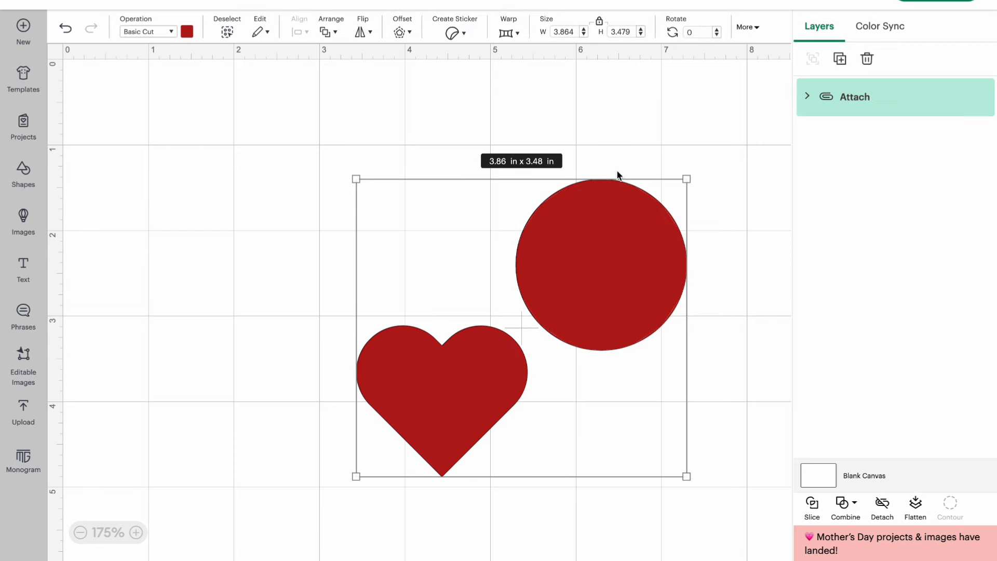
pyautogui.hotkey('ctrl', 'z')
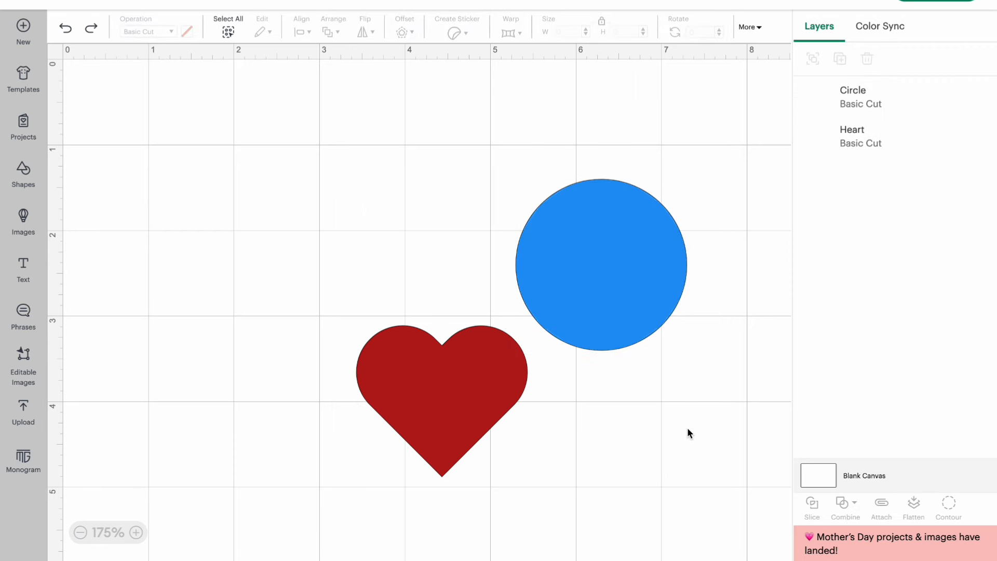
# Step: Add a new circle from the free shapes to the canvas
pyautogui.click(460, 407)
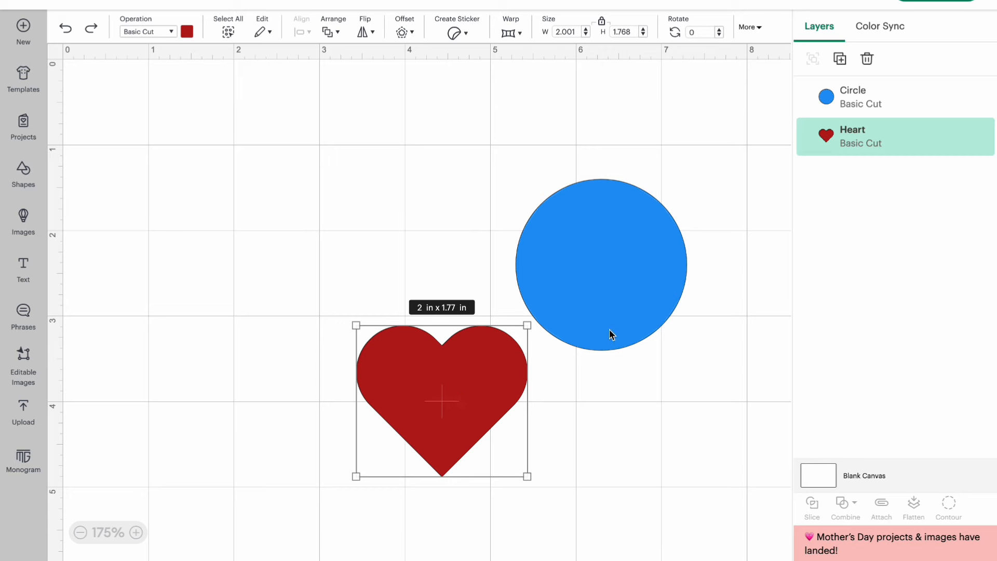
pyautogui.click(560, 405)
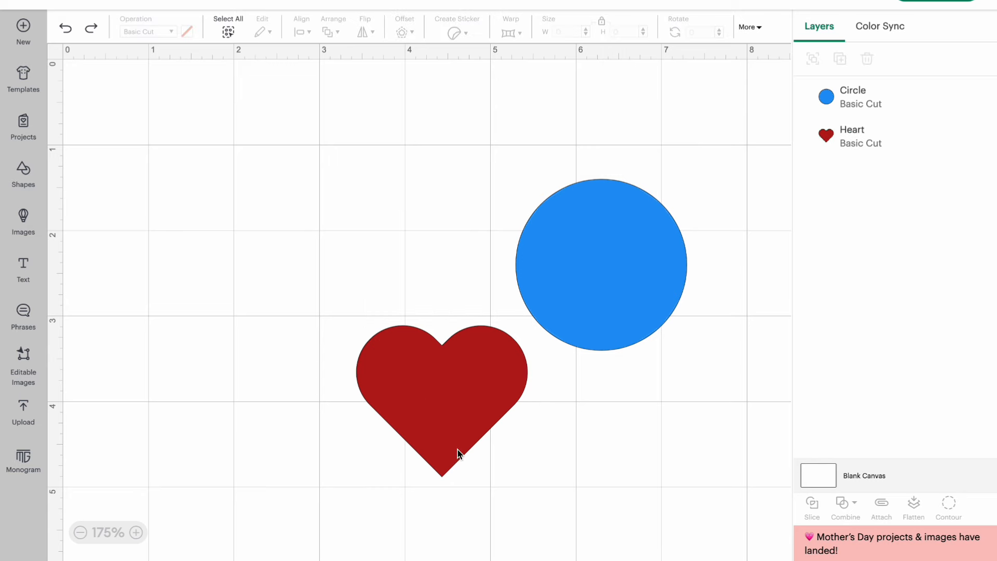
pyautogui.click(27, 177)
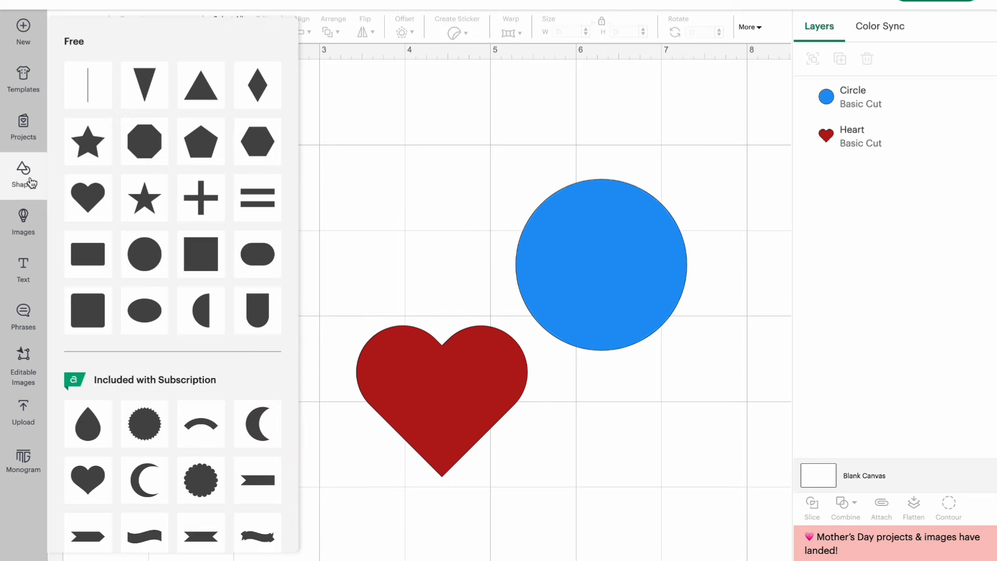
pyautogui.click(162, 270)
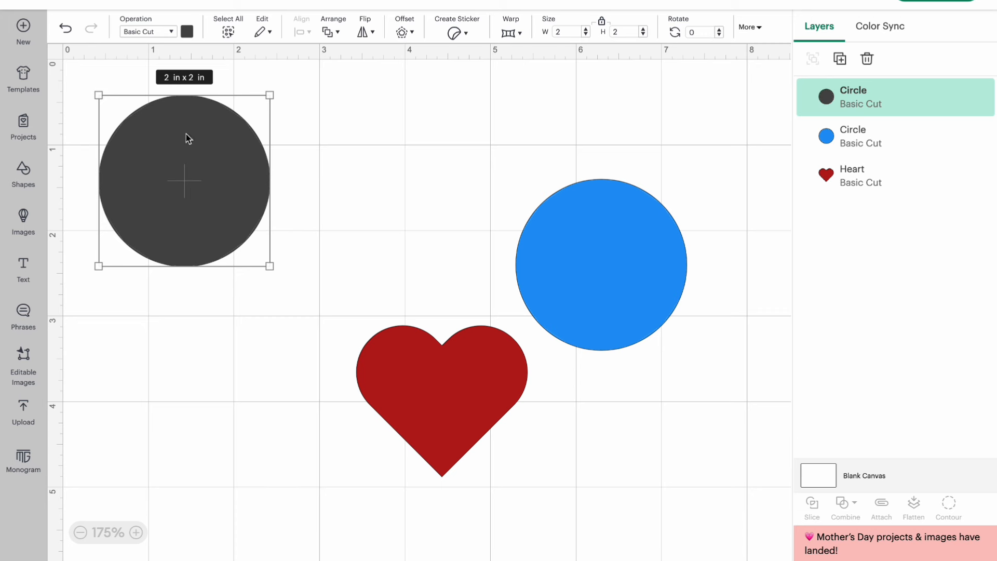
# Step: Shrink the new circle to about 0.17 in, duplicate it, and center the copy over the original above the heart
pyautogui.moveTo(262, 262); pyautogui.dragTo(444, 278)
pyautogui.click(147, 145)
pyautogui.hotkey('ctrl', 'd')
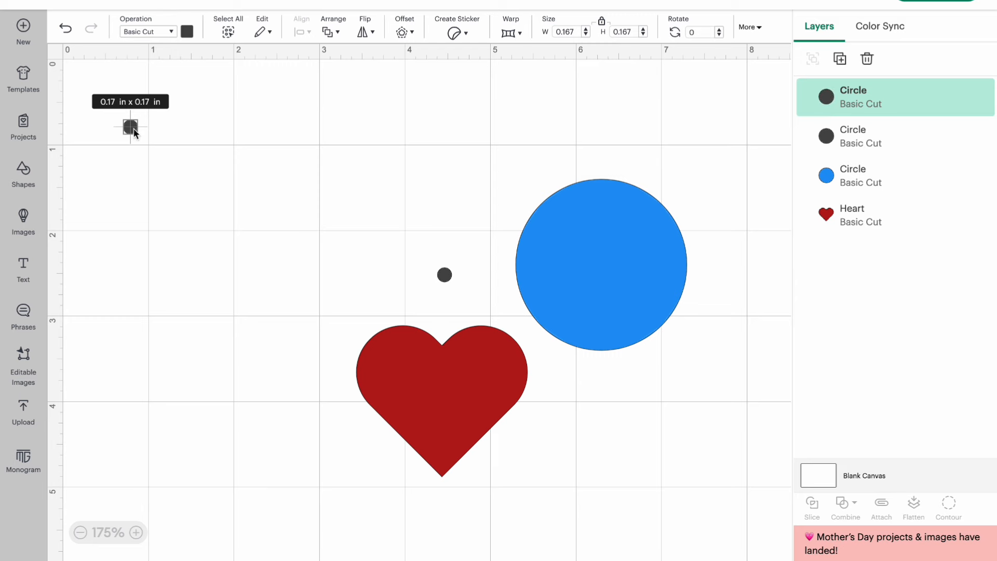
pyautogui.moveTo(133, 130); pyautogui.dragTo(446, 276)
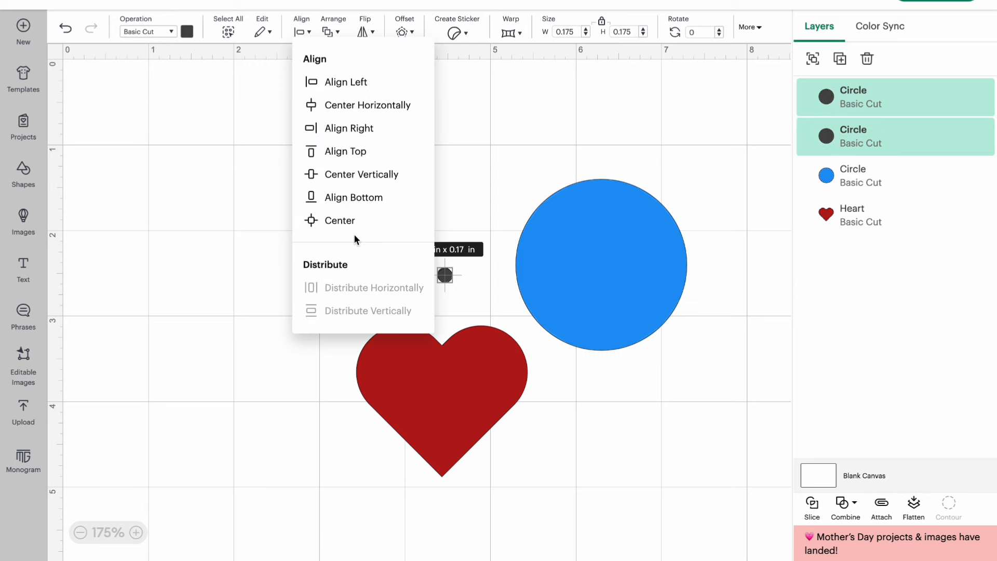
pyautogui.click(353, 221)
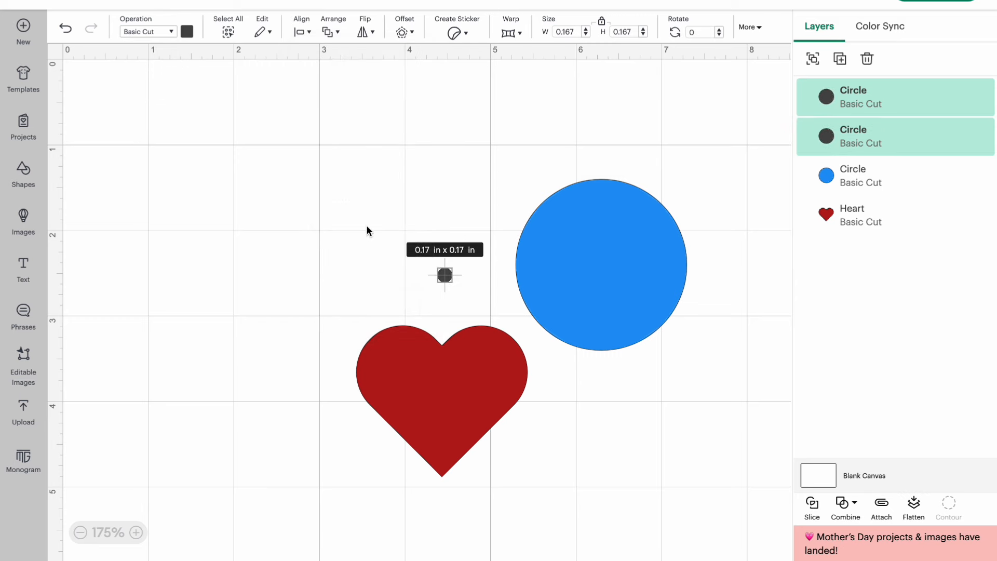
# Step: Attach one of the small circles to the large blue circle
pyautogui.click(440, 227)
pyautogui.click(852, 136)
pyautogui.keyDown('shift'); pyautogui.click(852, 174); pyautogui.keyUp('shift')
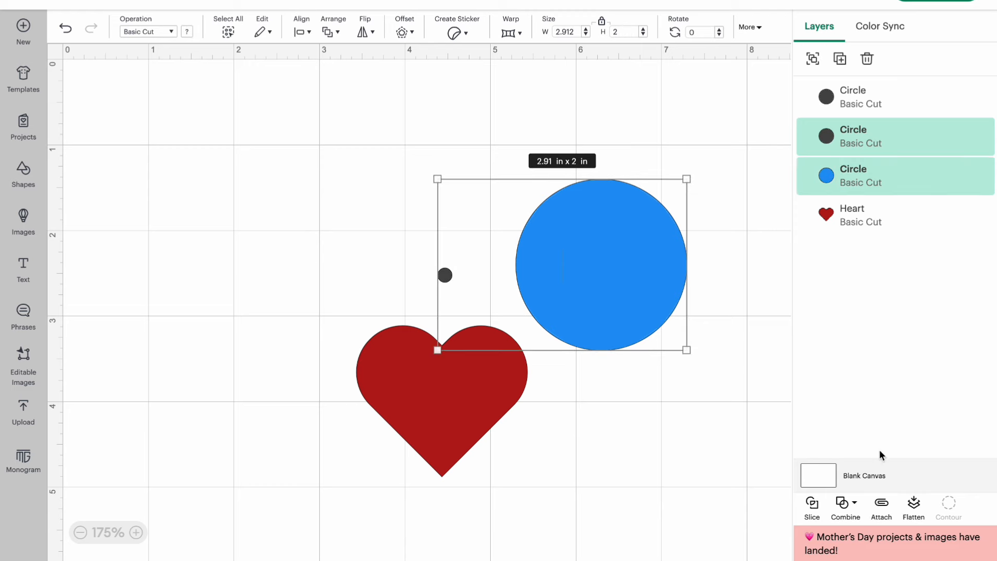
pyautogui.click(886, 508)
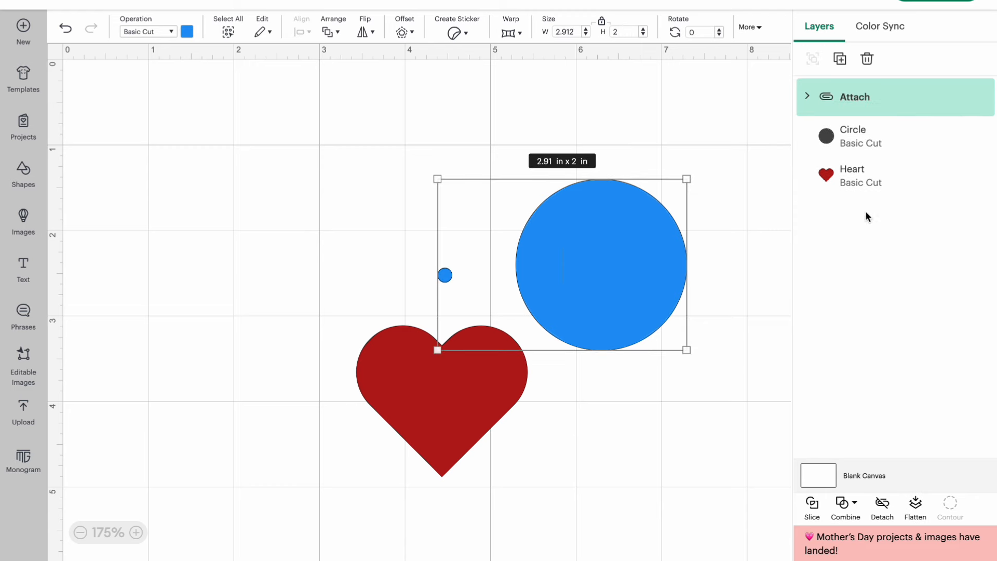
# Step: Attach the other small circle to the heart and preview the attached sets on the cutting mats
pyautogui.click(879, 151)
pyautogui.keyDown('shift'); pyautogui.click(878, 178); pyautogui.keyUp('shift')
pyautogui.click(887, 504)
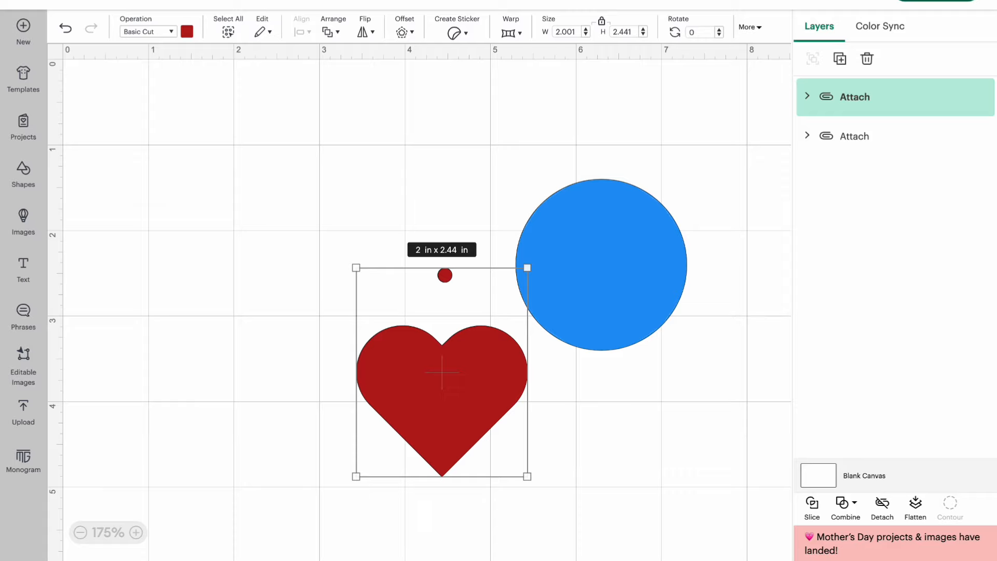
pyautogui.click(936, 1)
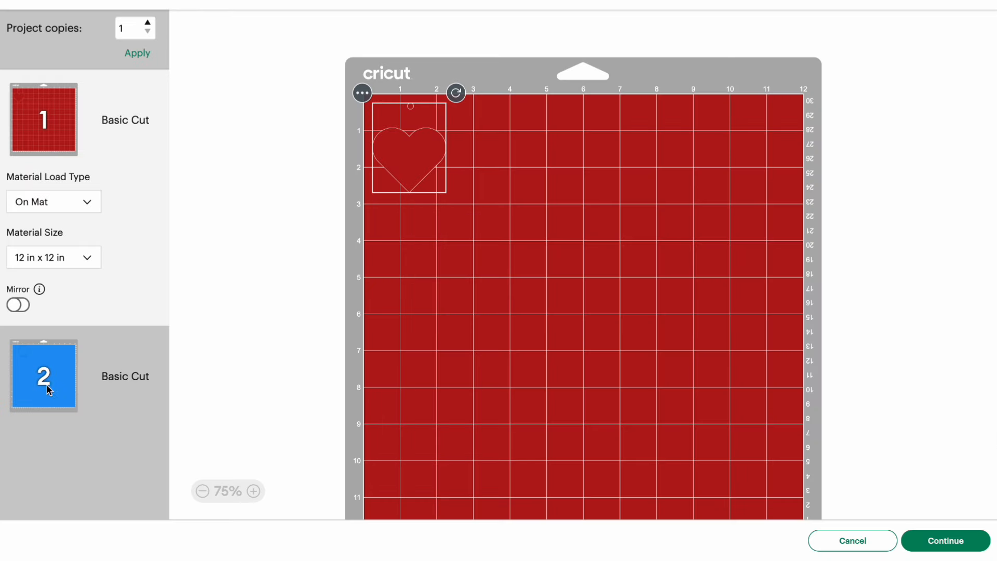
pyautogui.click(846, 540)
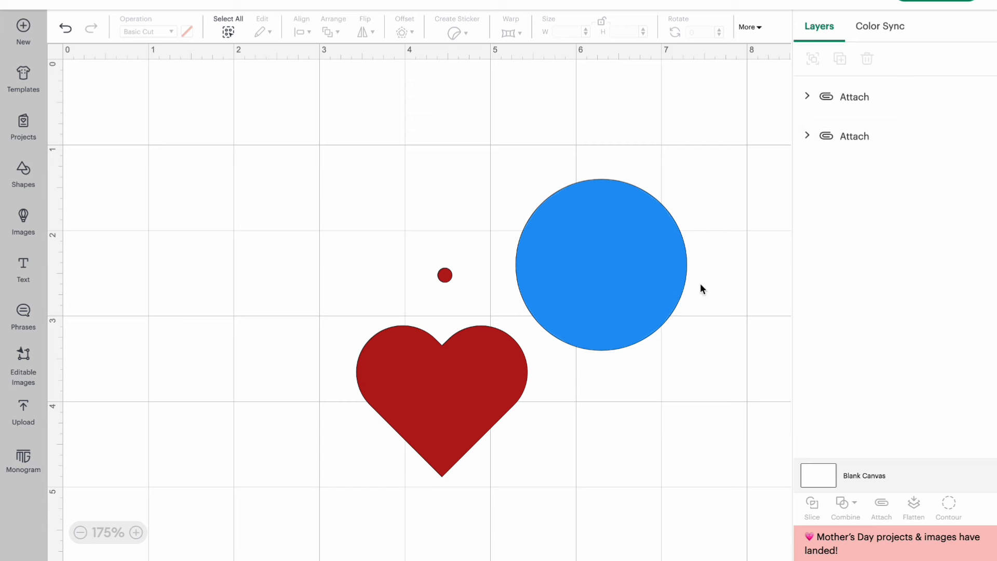
# Step: Undo both attachments and the creation of the two small circles, leaving only the blue circle and heart
pyautogui.hotkey('ctrl', 'z')
pyautogui.hotkey('ctrl', 'z')
pyautogui.hotkey('ctrl', 'z')
pyautogui.hotkey('ctrl', 'z')
pyautogui.hotkey('ctrl', 'z')
pyautogui.hotkey('ctrl', 'z')
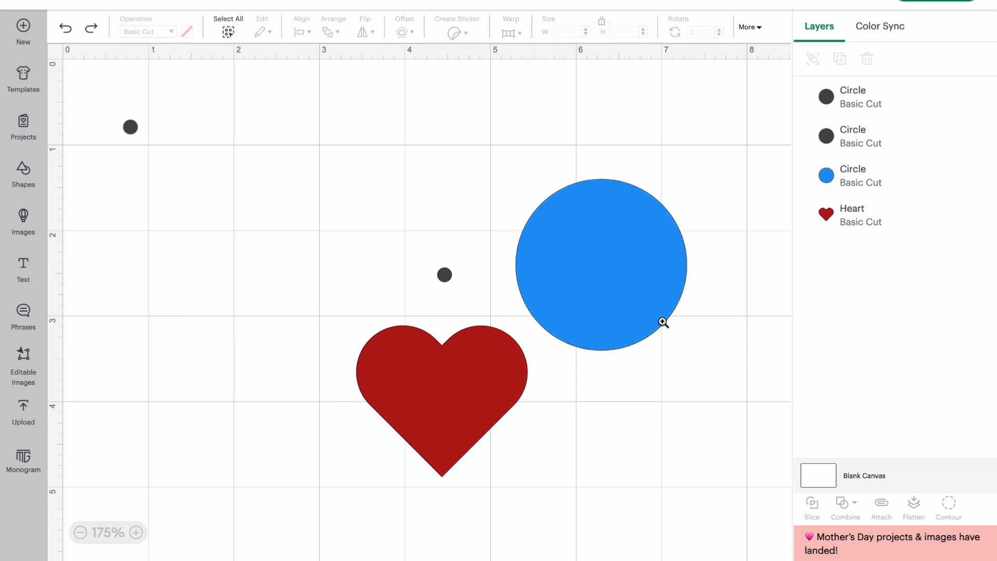
pyautogui.hotkey('ctrl', 'z')
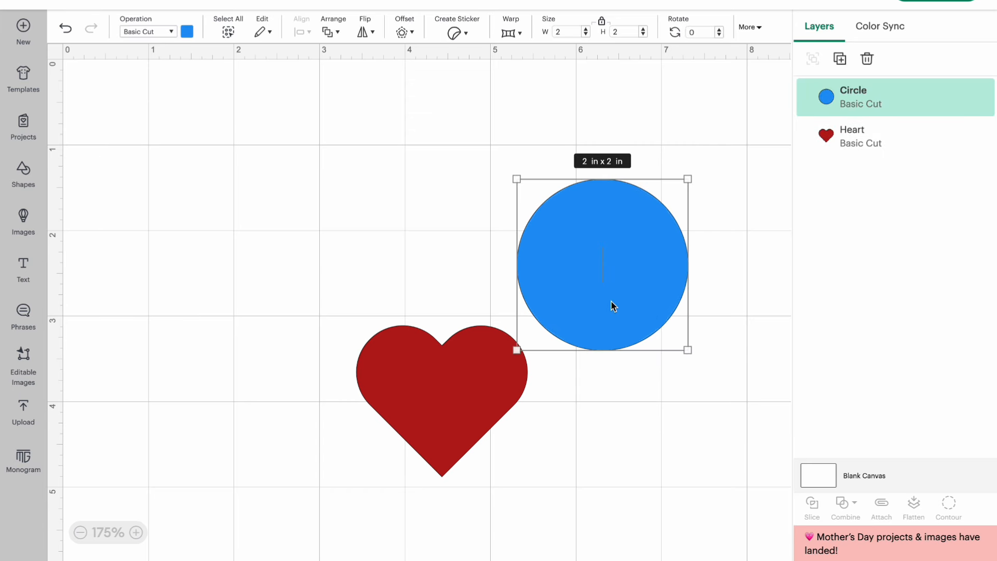
# Step: Flatten the blue circle and red heart into one printable layer and preview it on the mat
pyautogui.keyDown('shift'); pyautogui.click(498, 385); pyautogui.keyUp('shift')
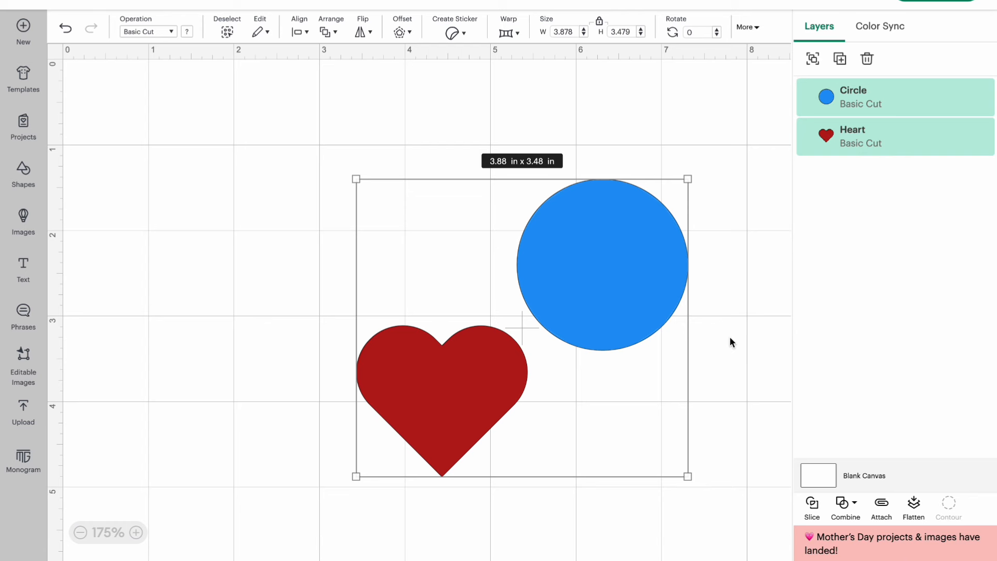
pyautogui.click(915, 504)
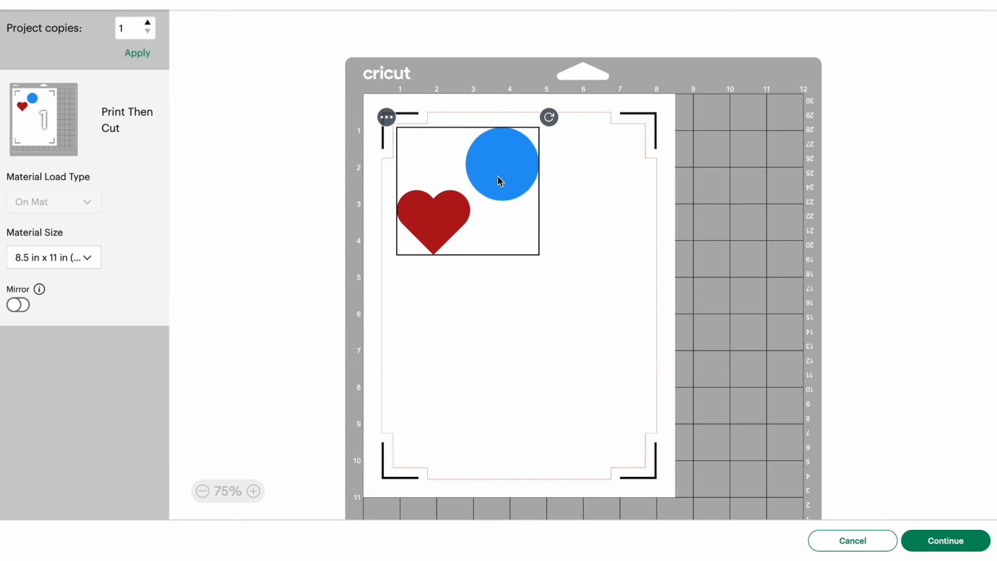
pyautogui.click(878, 540)
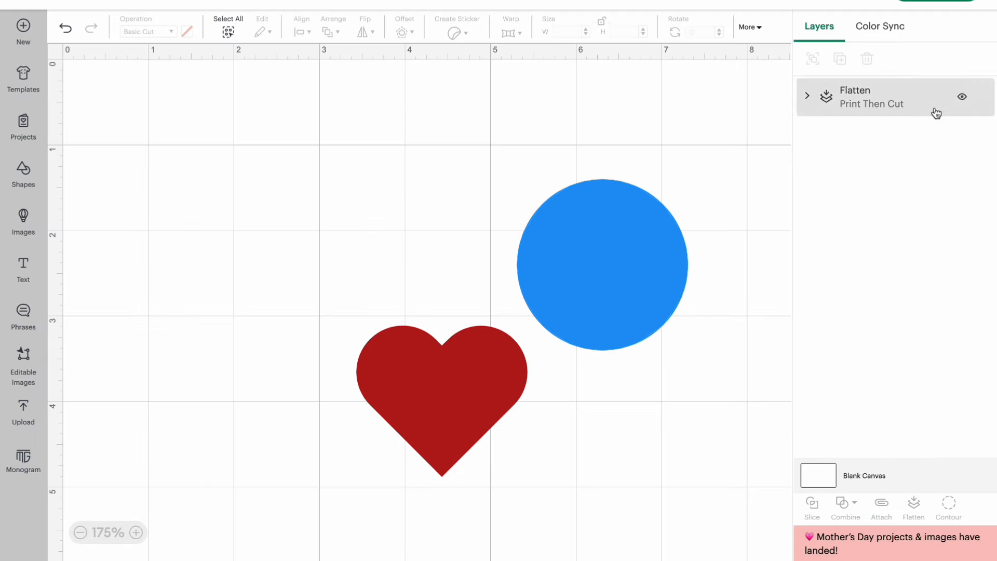
# Step: Unflatten the circle and heart, and recolor the Print Then Cut circle golden yellow
pyautogui.click(930, 103)
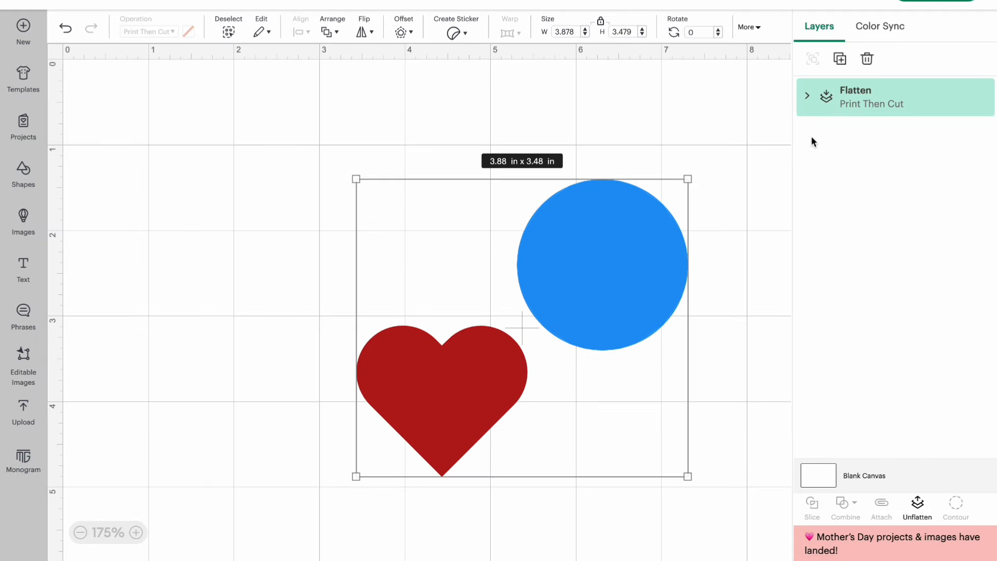
pyautogui.click(918, 506)
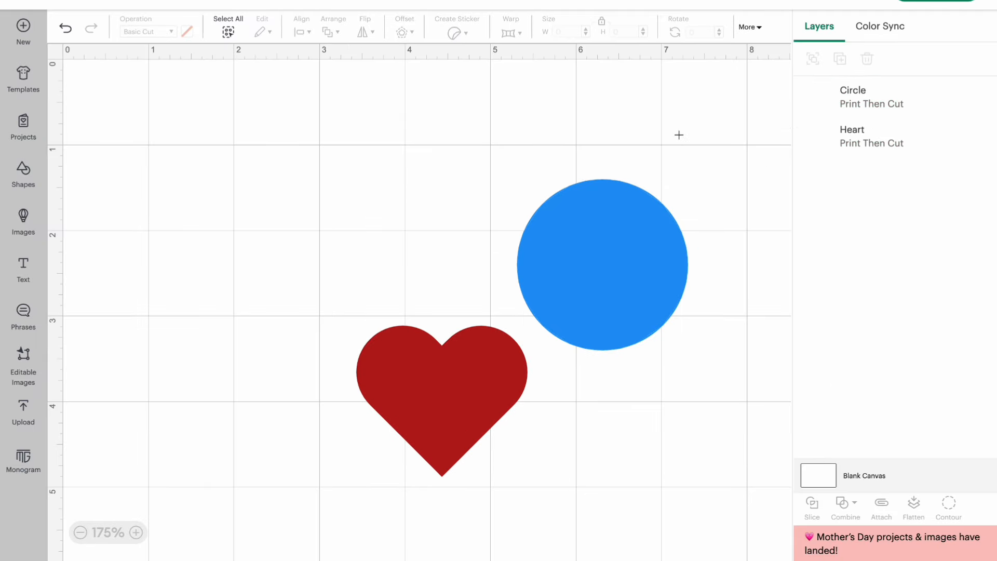
pyautogui.click(628, 250)
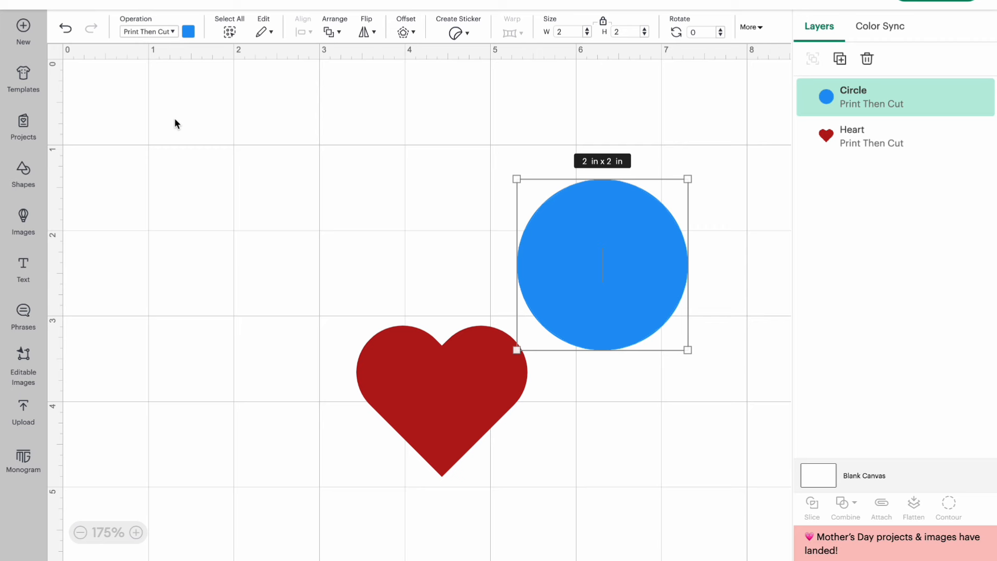
pyautogui.click(152, 33)
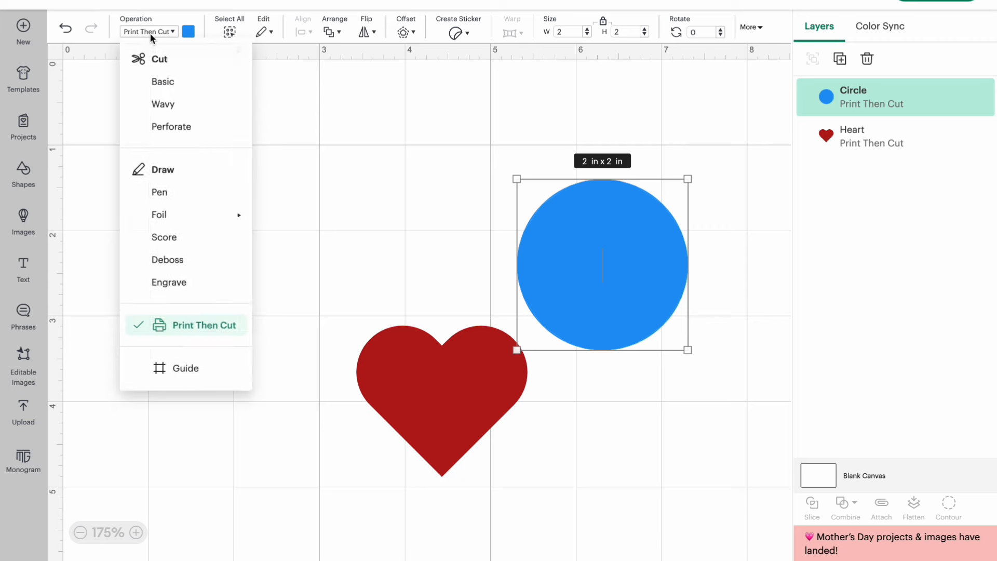
pyautogui.click(188, 31)
pyautogui.click(189, 37)
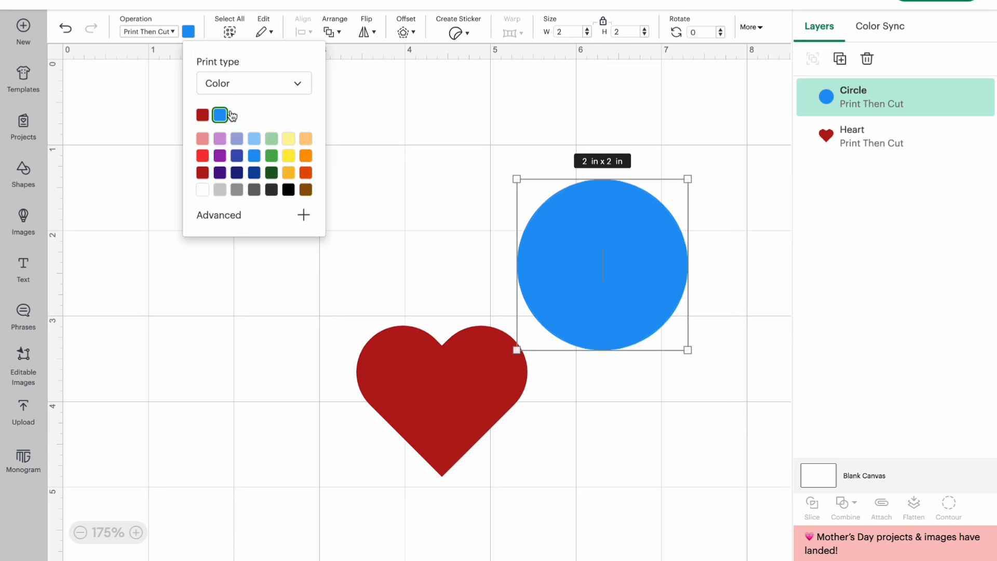
pyautogui.click(288, 172)
# Step: Change the circle's print type to Pattern and fill it with the green and navy tree pattern
pyautogui.click(232, 85)
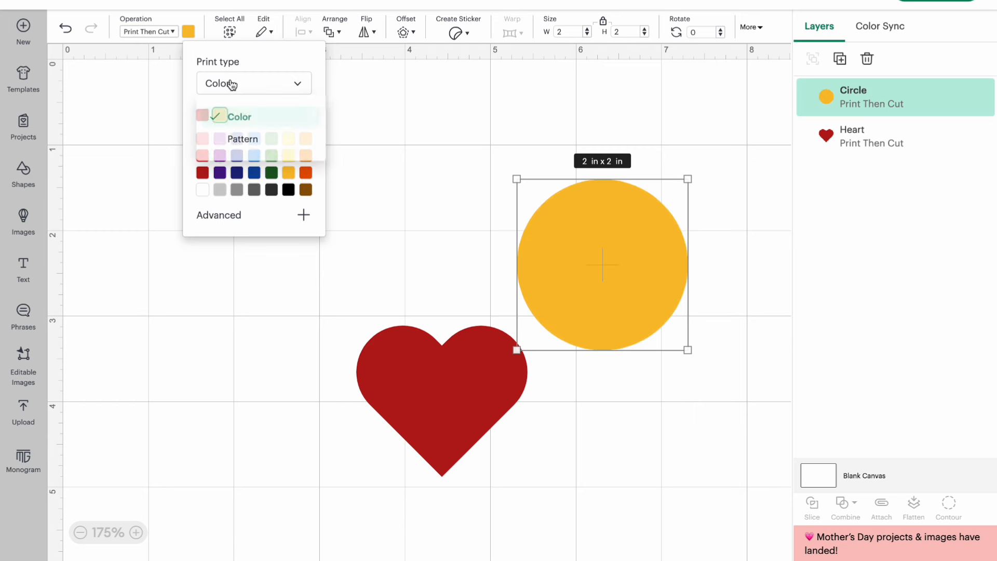
pyautogui.click(251, 140)
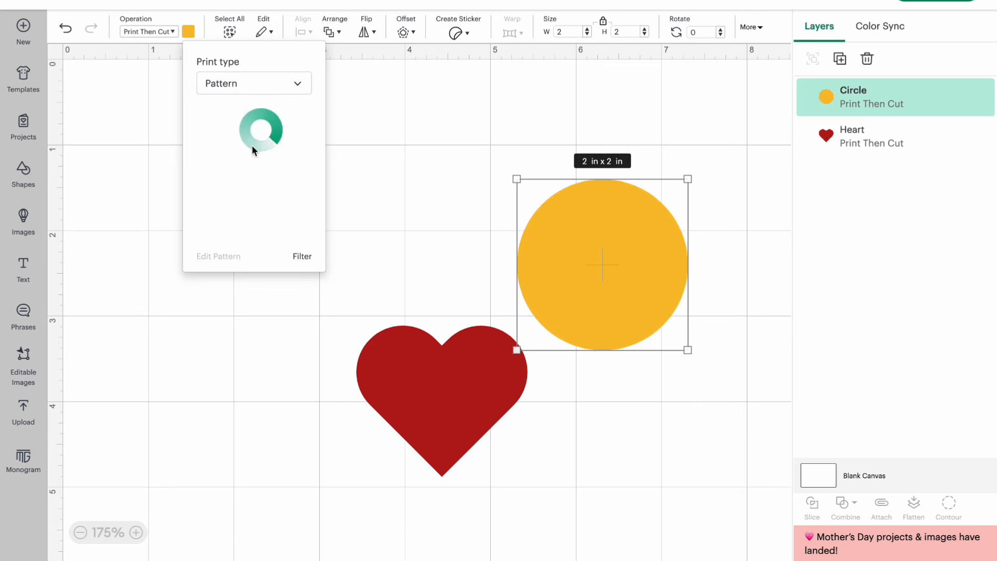
pyautogui.click(228, 84)
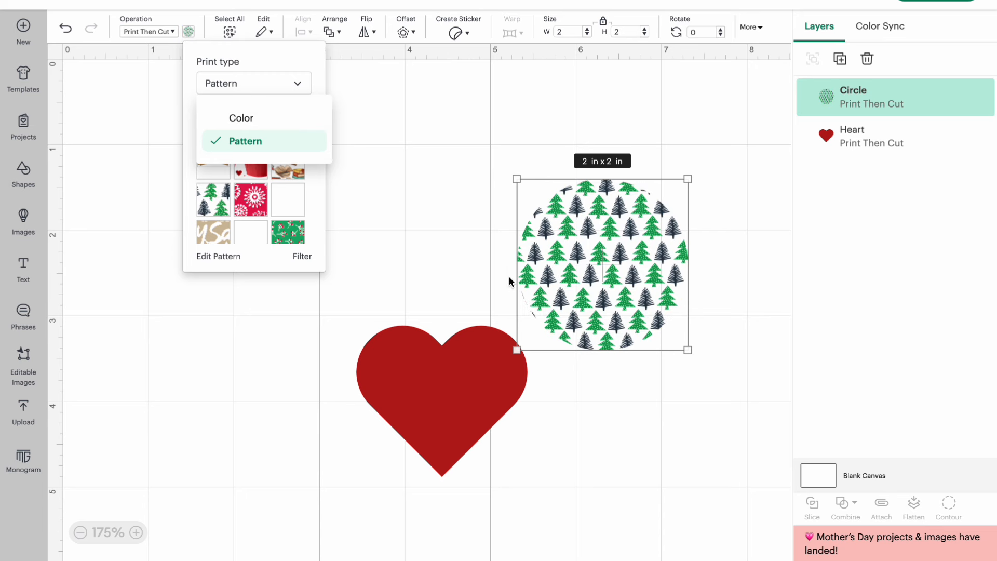
pyautogui.click(607, 270)
pyautogui.click(388, 194)
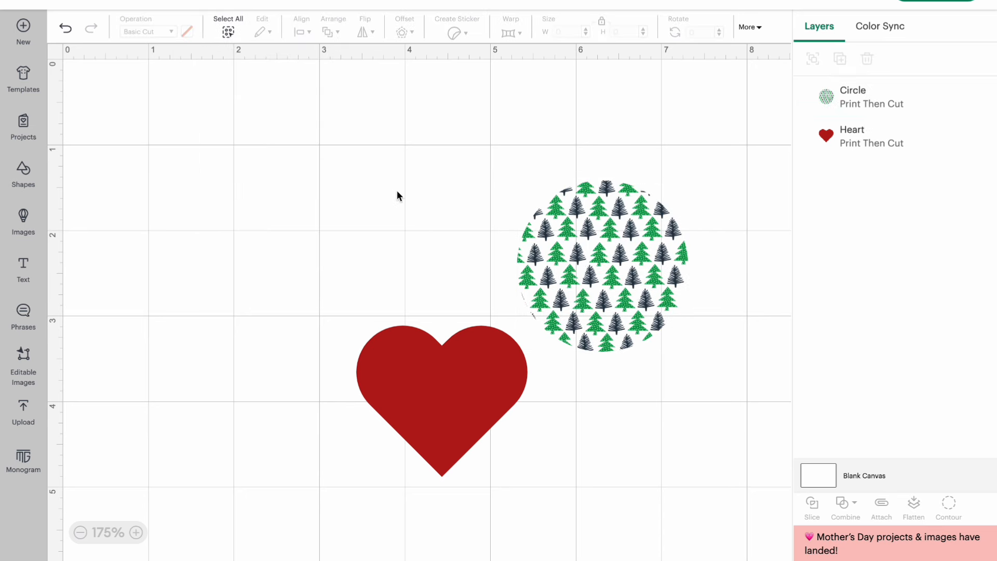
# Step: Undo the circle's tree pattern and delete both the circle and the heart
pyautogui.click(633, 287)
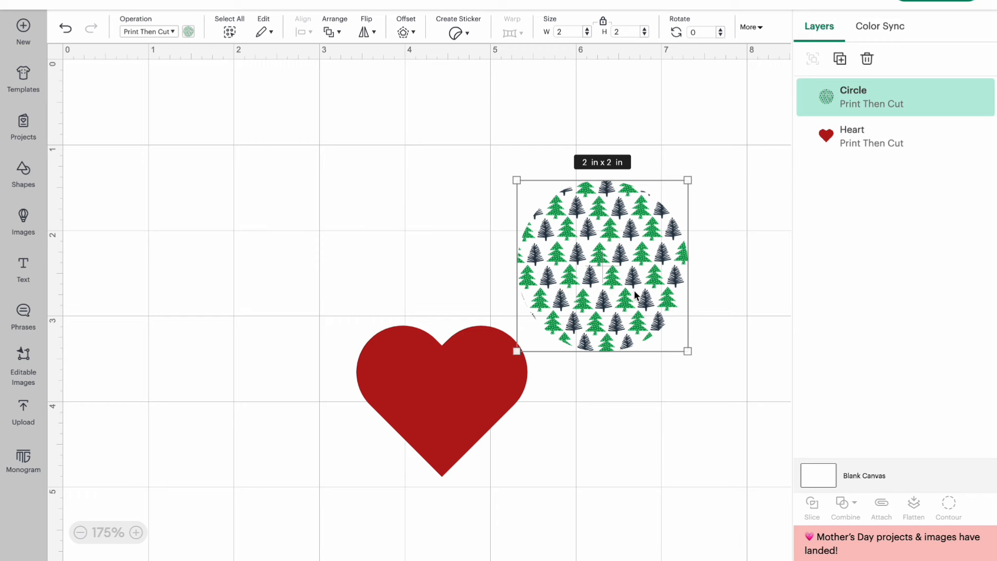
pyautogui.hotkey('ctrl', 'z')
pyautogui.click(616, 278)
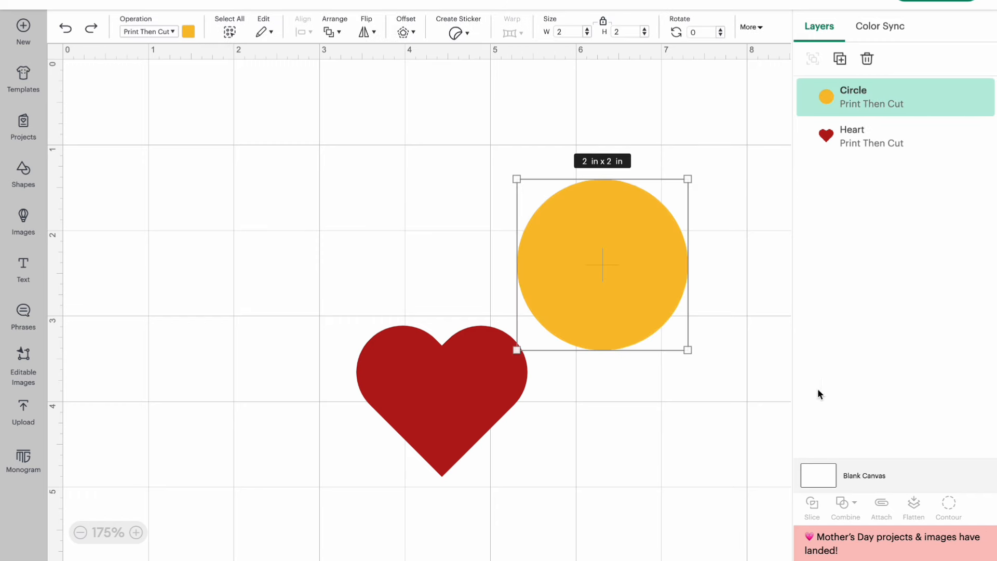
pyautogui.moveTo(618, 455); pyautogui.dragTo(388, 275)
pyautogui.press('Delete')
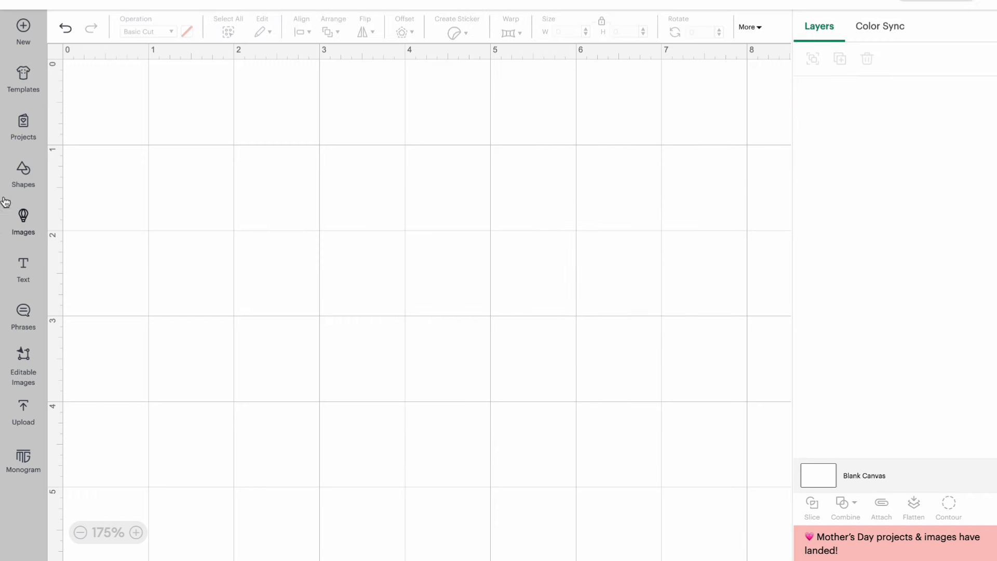
# Step: Add a black outline image of a dog with flower-shaped glasses from the "a dog wearing sunglasses" results to the canvas
pyautogui.click(26, 216)
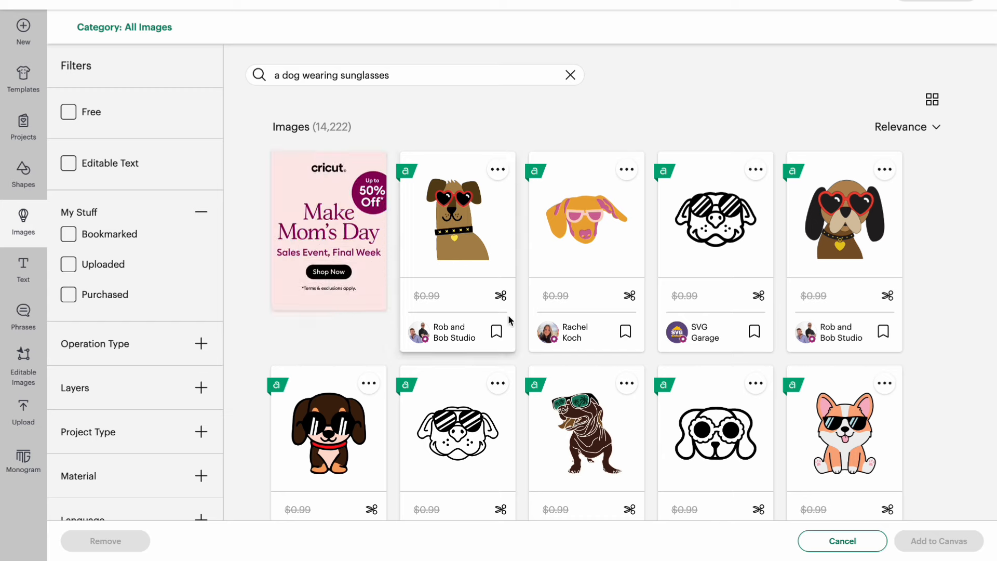
pyautogui.scroll(-1, 508, 314)
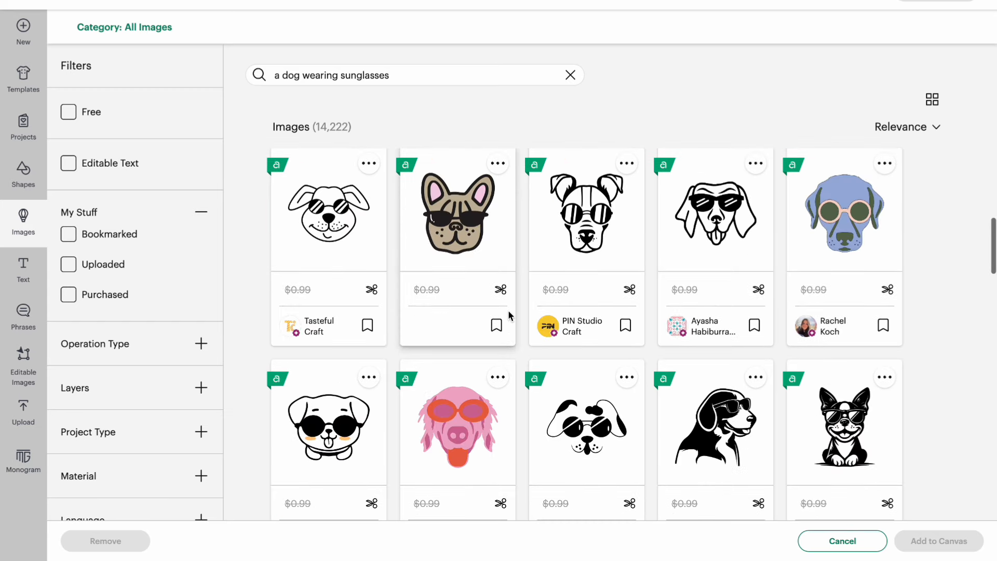
pyautogui.click(716, 393)
pyautogui.click(939, 540)
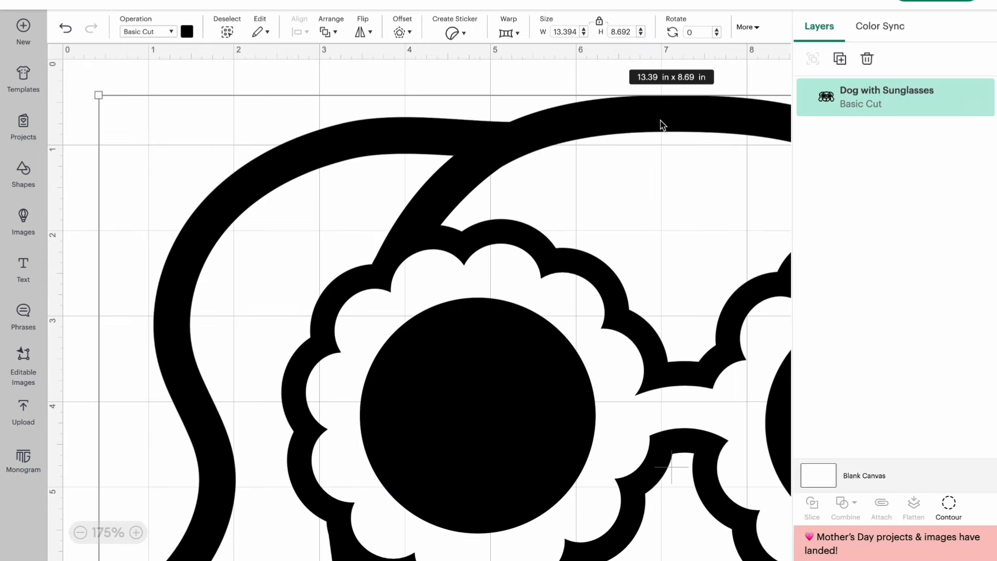
# Step: Set the dog image's width to 6 in and move it to the middle of the visible canvas
pyautogui.doubleClick(568, 33)
pyautogui.write('2')
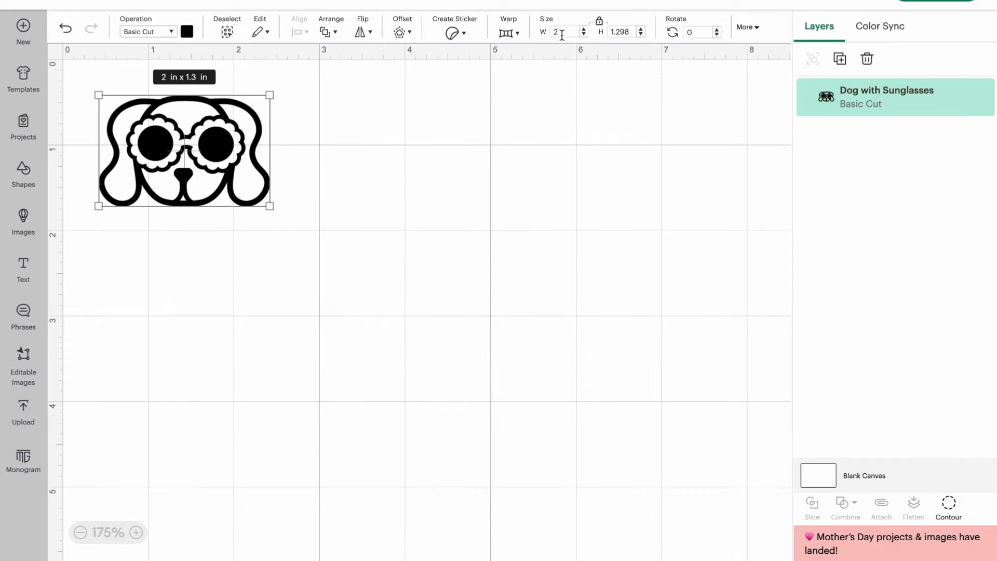
pyautogui.press('BackSpace')
pyautogui.write('6')
pyautogui.moveTo(387, 229); pyautogui.dragTo(474, 292)
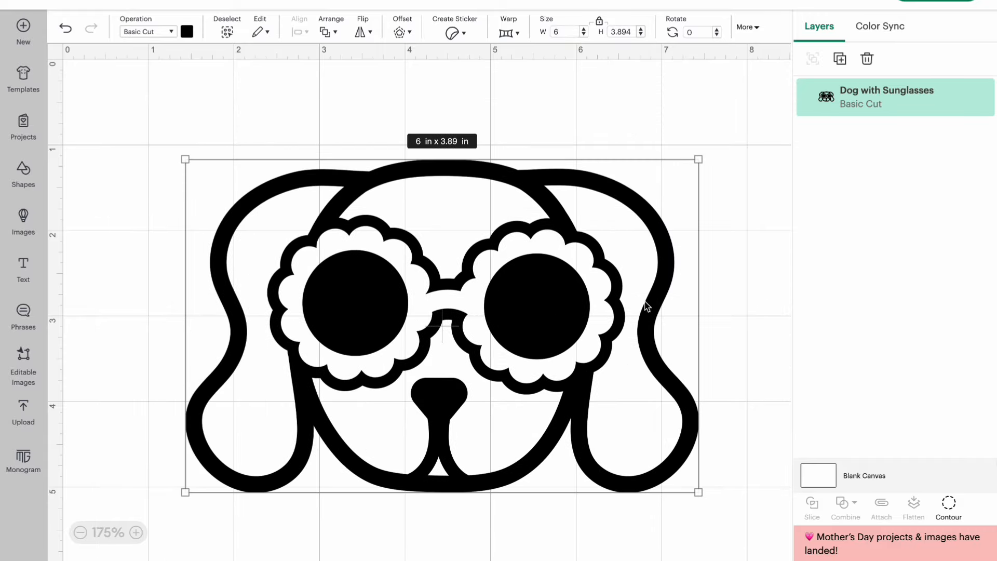
# Step: Hide all contours of the dog image and move the solid silhouette up slightly
pyautogui.click(957, 505)
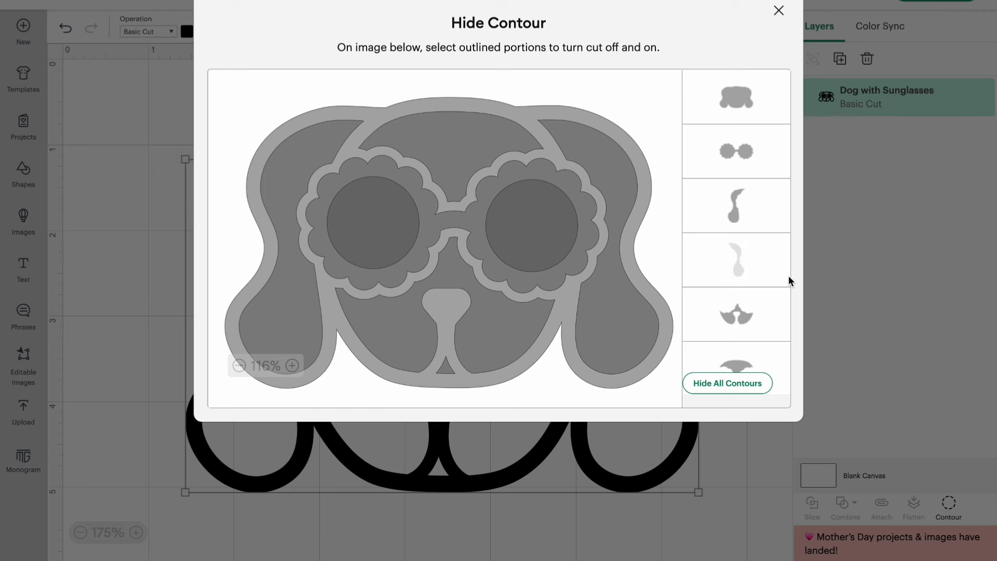
pyautogui.click(702, 389)
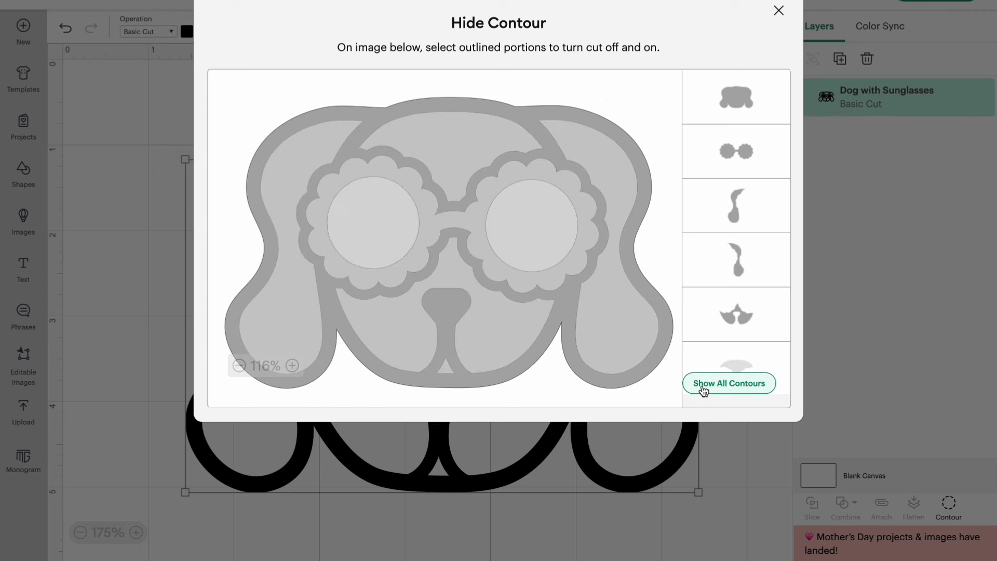
pyautogui.click(780, 11)
pyautogui.moveTo(528, 202); pyautogui.dragTo(574, 126)
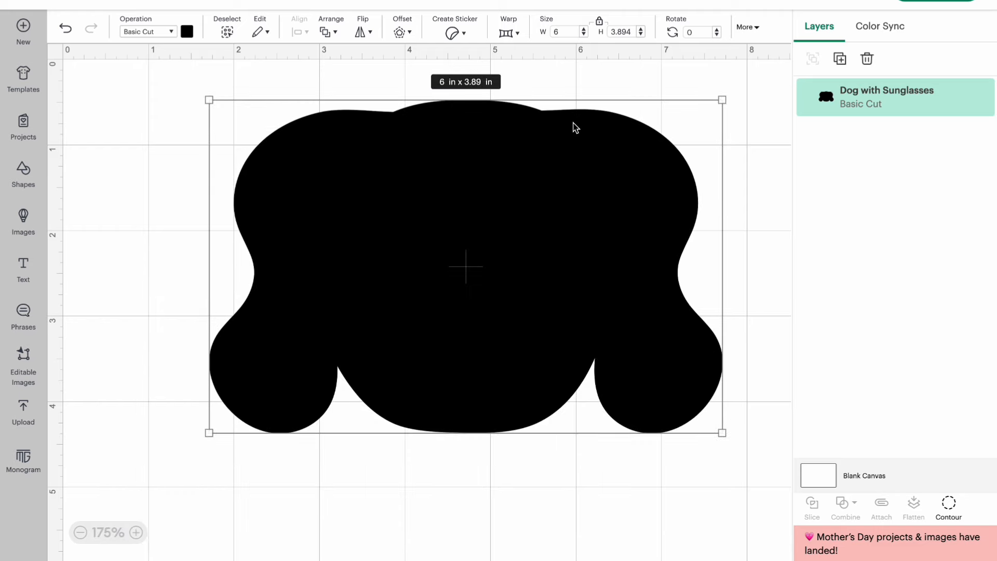
# Step: Undo the silhouette's move and the contour hiding, and reselect the dog image
pyautogui.hotkey('ctrl', 'z')
pyautogui.hotkey('ctrl', 'z')
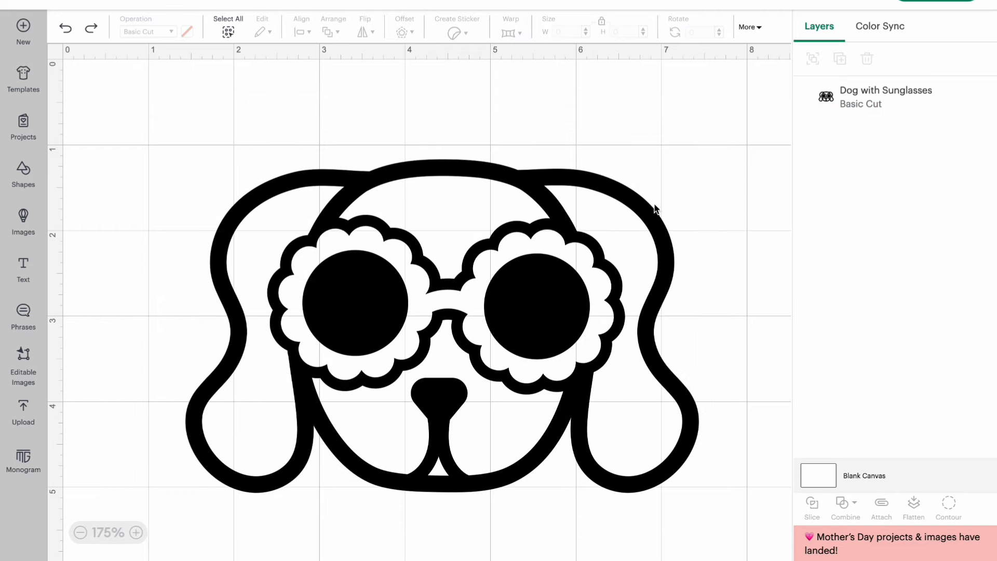
pyautogui.click(582, 189)
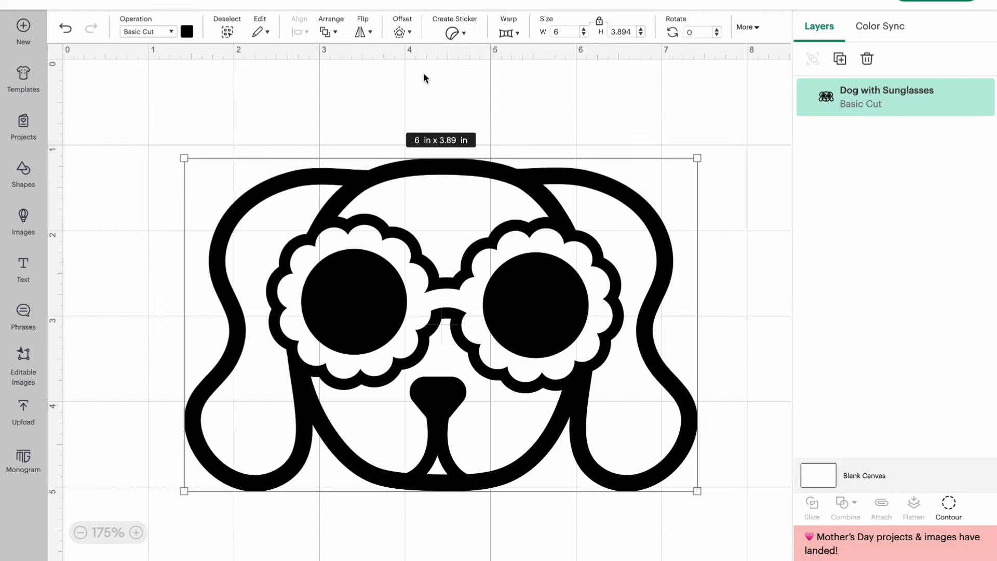
# Step: Duplicate the dog image and align the copy directly on top of the original
pyautogui.rightClick(460, 276)
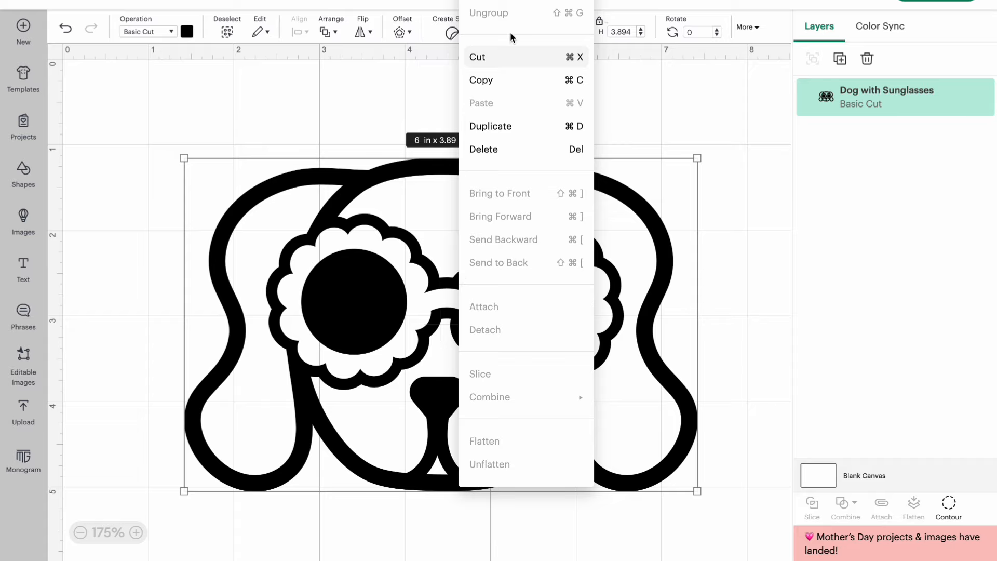
pyautogui.click(508, 126)
pyautogui.moveTo(497, 296); pyautogui.dragTo(550, 316)
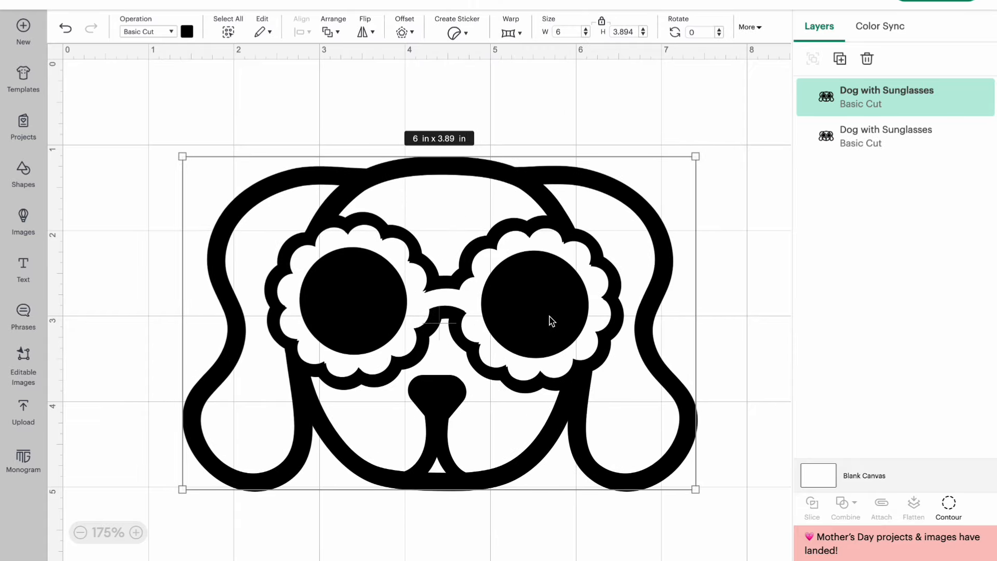
# Step: Hide every contour of the dog copy except the two inner ear shapes
pyautogui.click(960, 509)
pyautogui.click(742, 387)
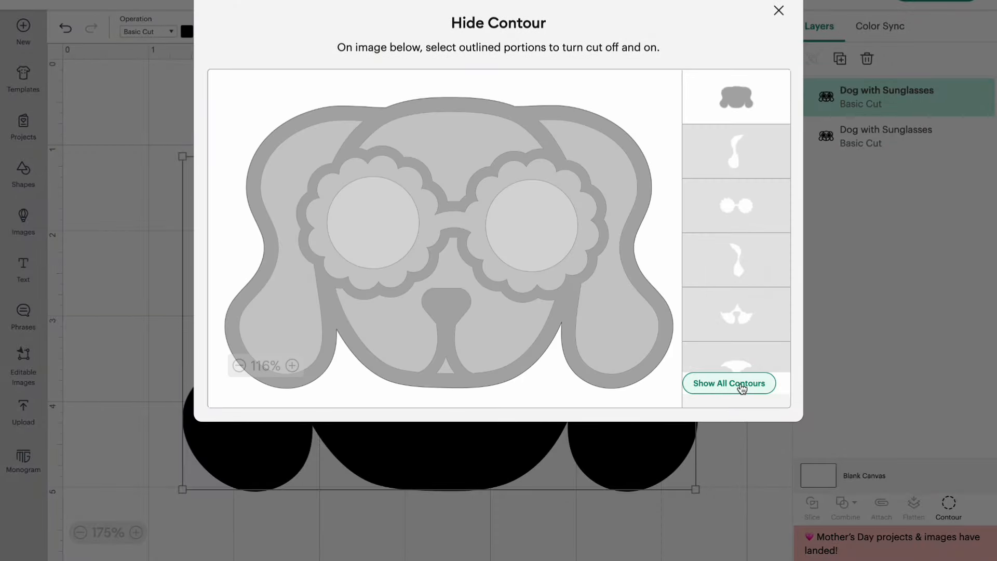
pyautogui.click(398, 147)
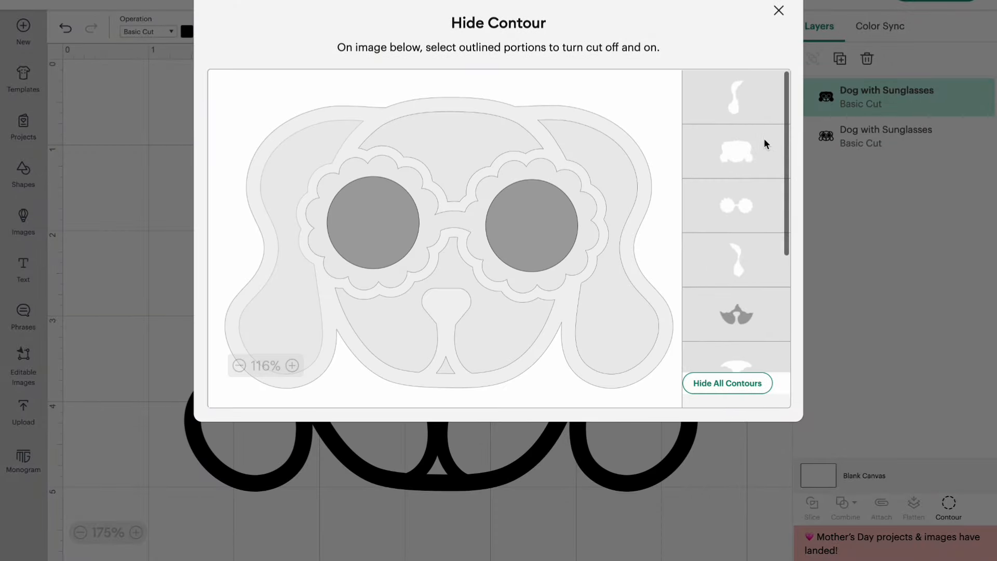
pyautogui.scroll(-3, 735, 157)
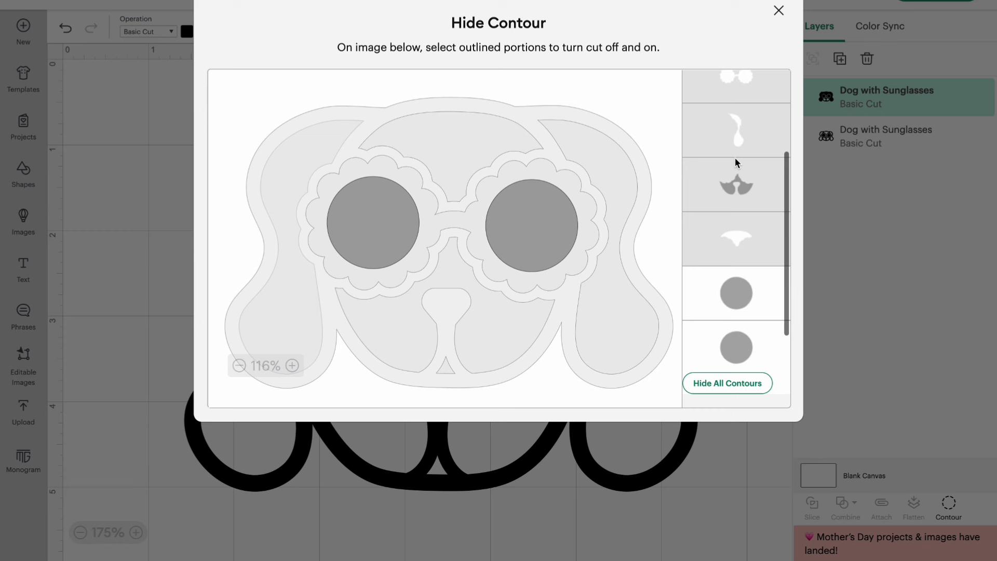
pyautogui.click(743, 125)
pyautogui.click(738, 303)
pyautogui.click(738, 334)
pyautogui.scroll(-1, 738, 334)
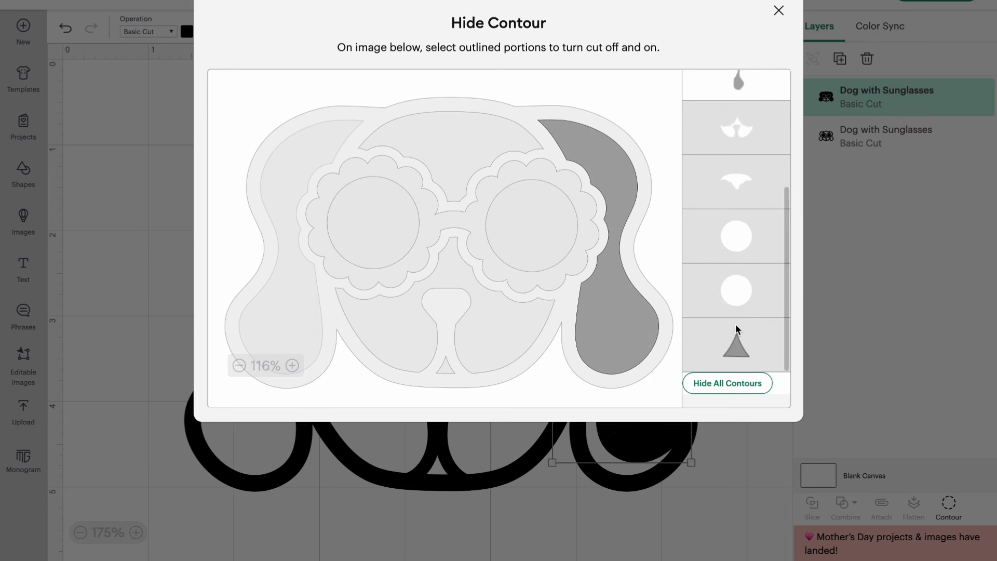
pyautogui.scroll(4, 739, 223)
pyautogui.click(740, 79)
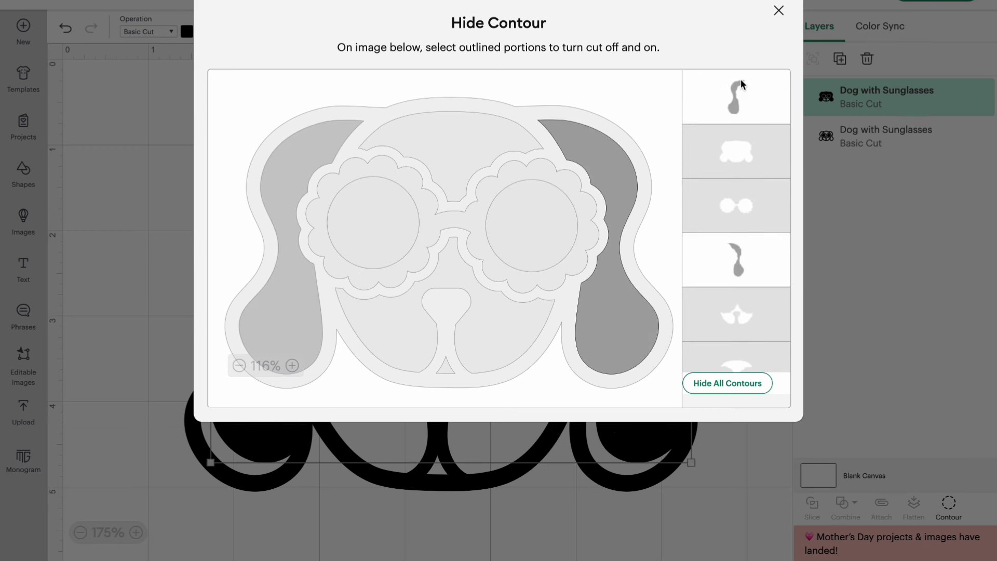
pyautogui.click(779, 11)
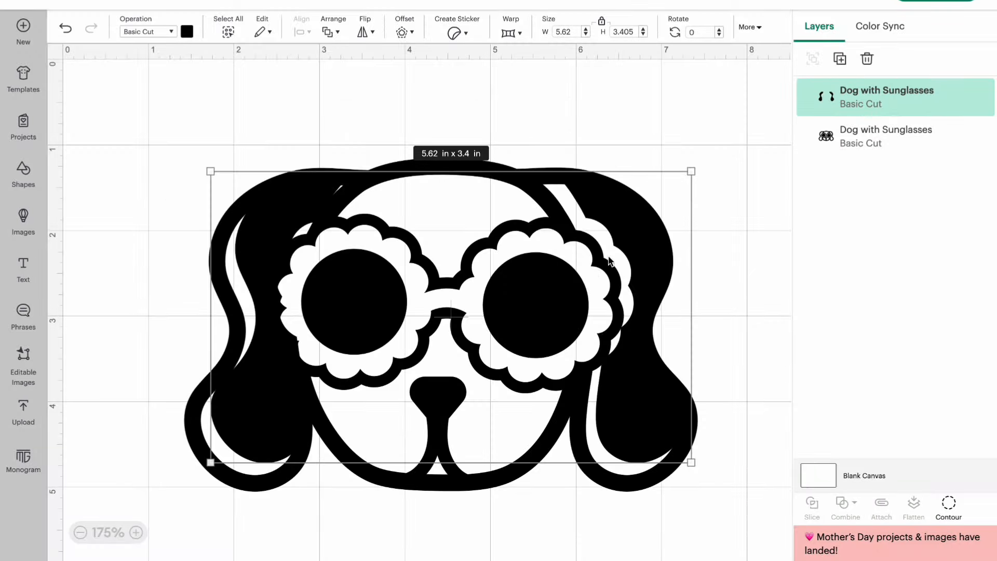
# Step: Align the ear shapes inside the dog outline's ears and color them brown
pyautogui.moveTo(650, 239); pyautogui.dragTo(642, 253)
pyautogui.click(187, 32)
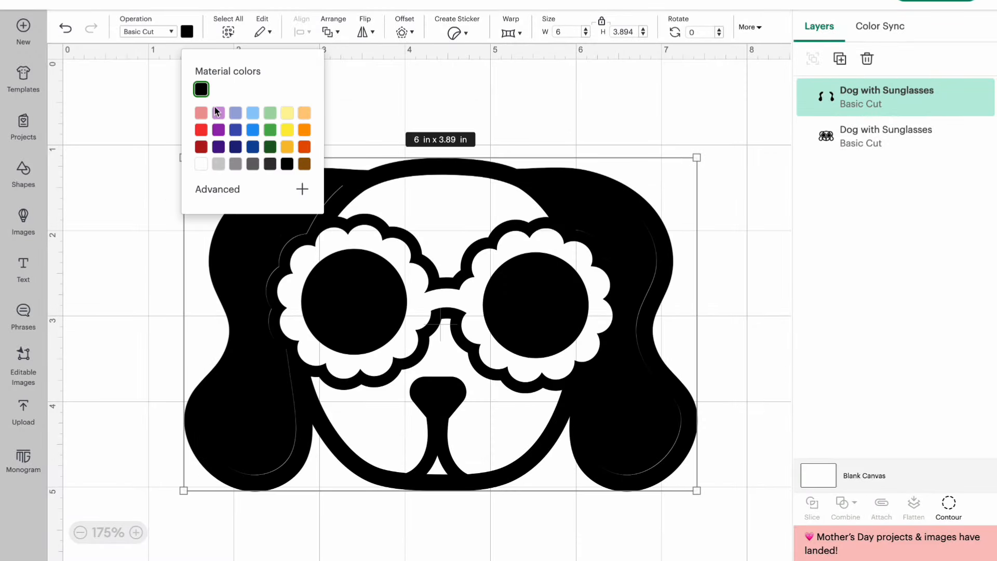
pyautogui.click(305, 164)
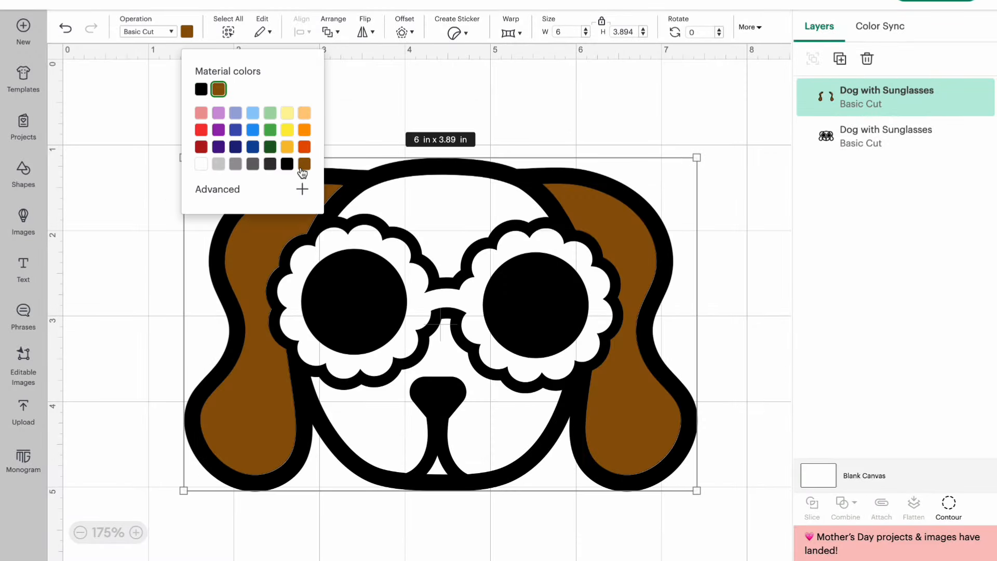
# Step: Duplicate the brown ears layer and change the copy's visible contours to only the flower-shaped glasses
pyautogui.click(422, 165)
pyautogui.rightClick(422, 167)
pyautogui.click(446, 198)
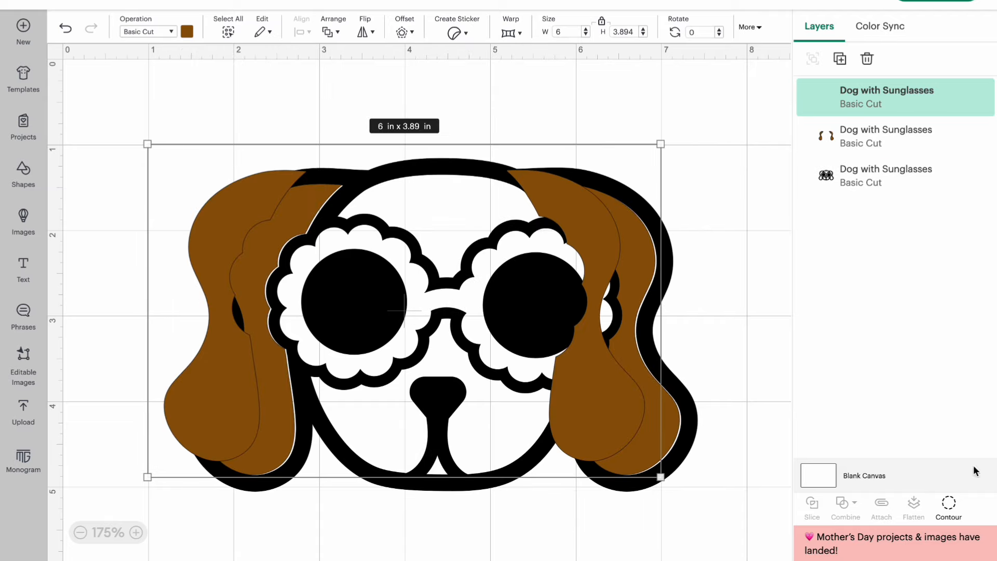
pyautogui.click(949, 504)
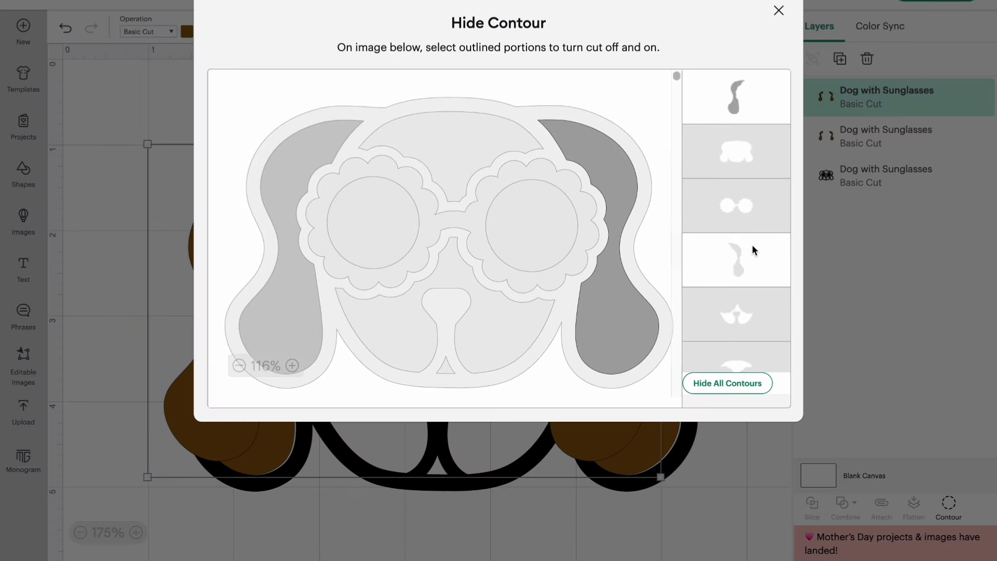
pyautogui.click(752, 247)
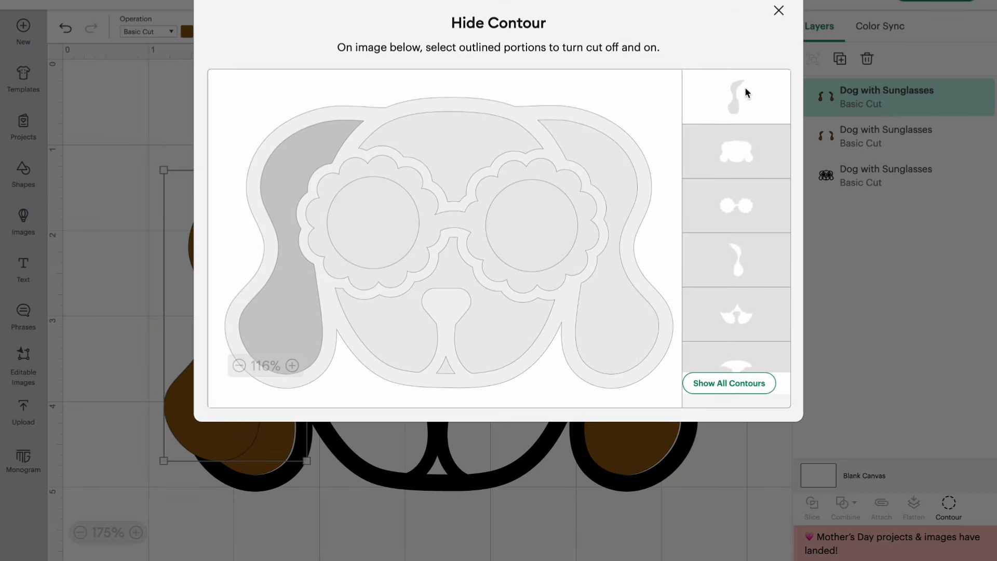
pyautogui.click(738, 210)
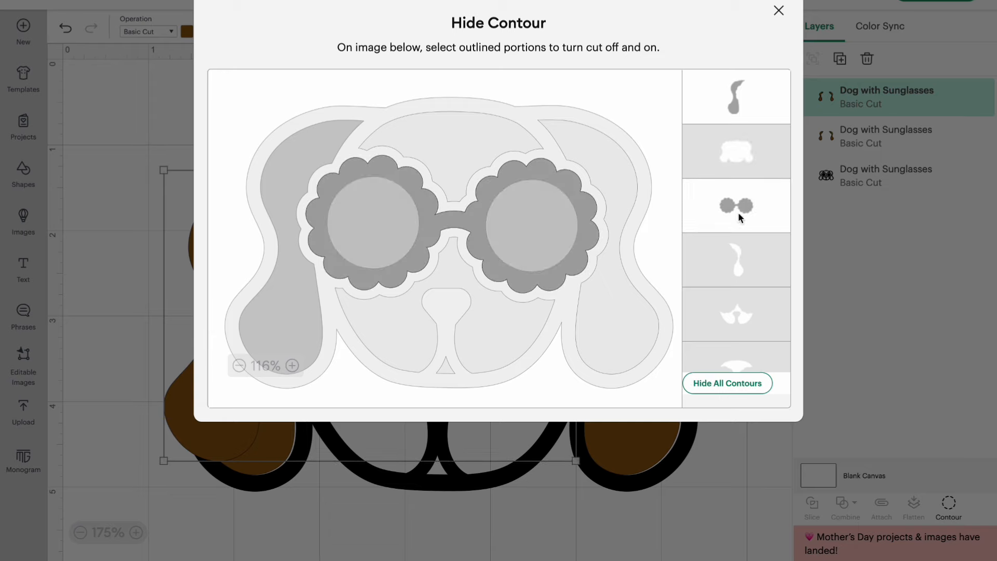
pyautogui.click(778, 10)
# Step: Color the glasses shape purple and align it with the glasses frame on the dog
pyautogui.click(186, 31)
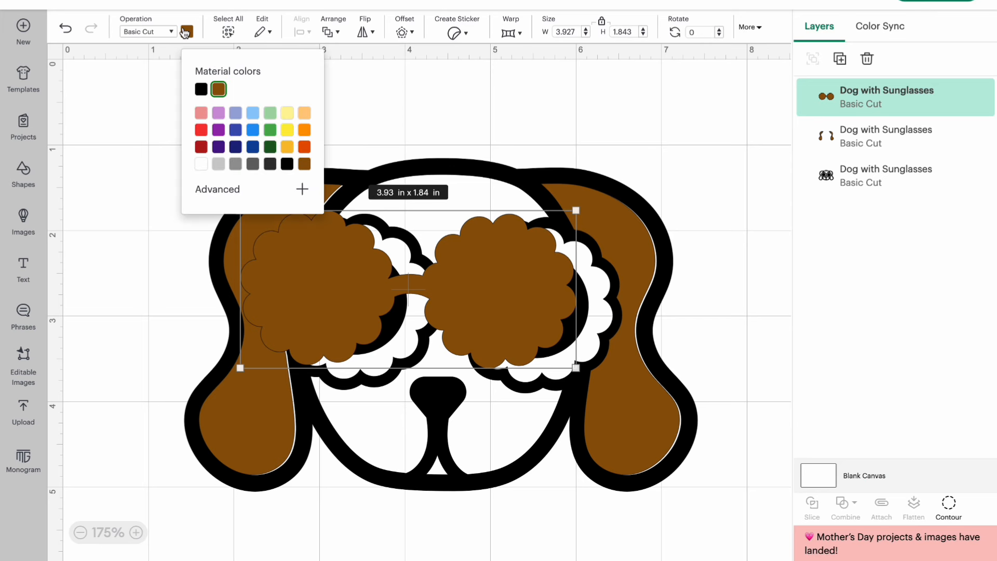
pyautogui.click(219, 130)
pyautogui.moveTo(292, 288); pyautogui.dragTo(328, 285)
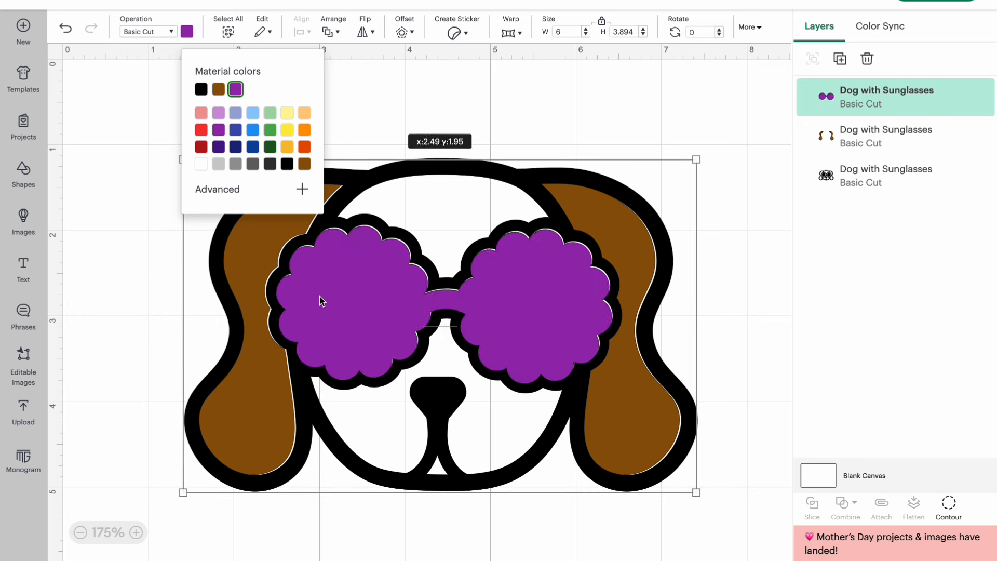
pyautogui.click(325, 299)
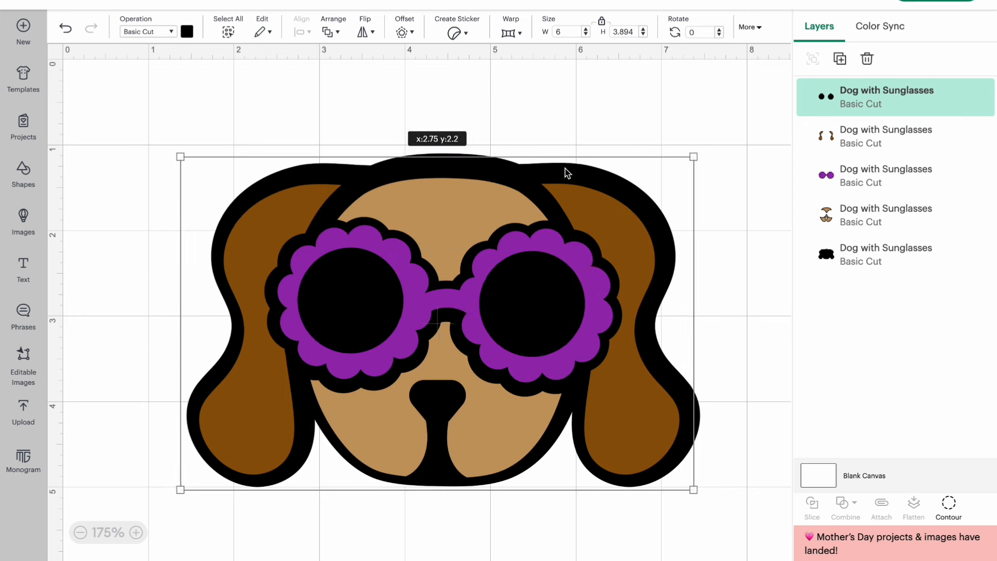
# Step: Try merging the tan face layer into the brown material color with Color Sync and undo the change
pyautogui.click(488, 125)
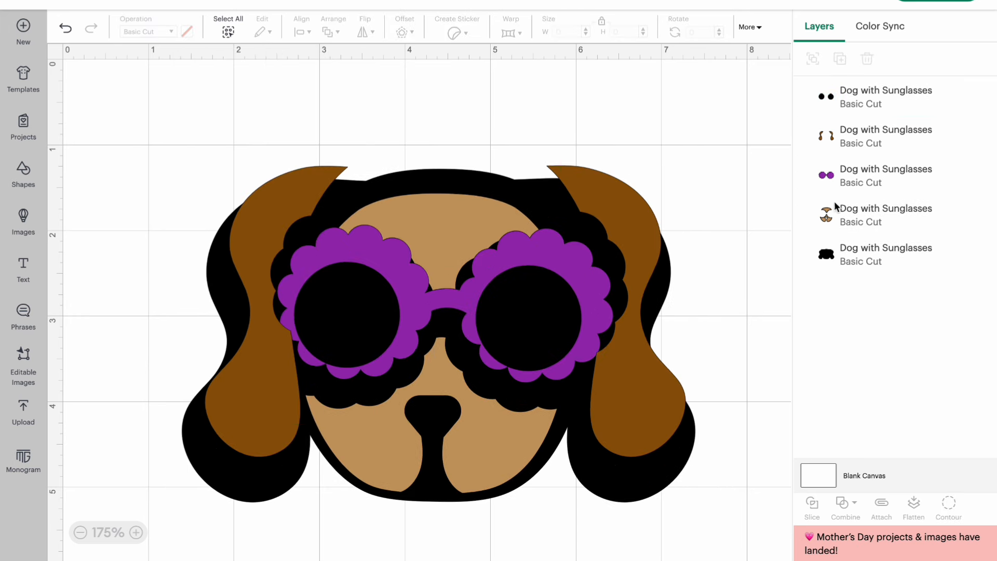
pyautogui.click(893, 26)
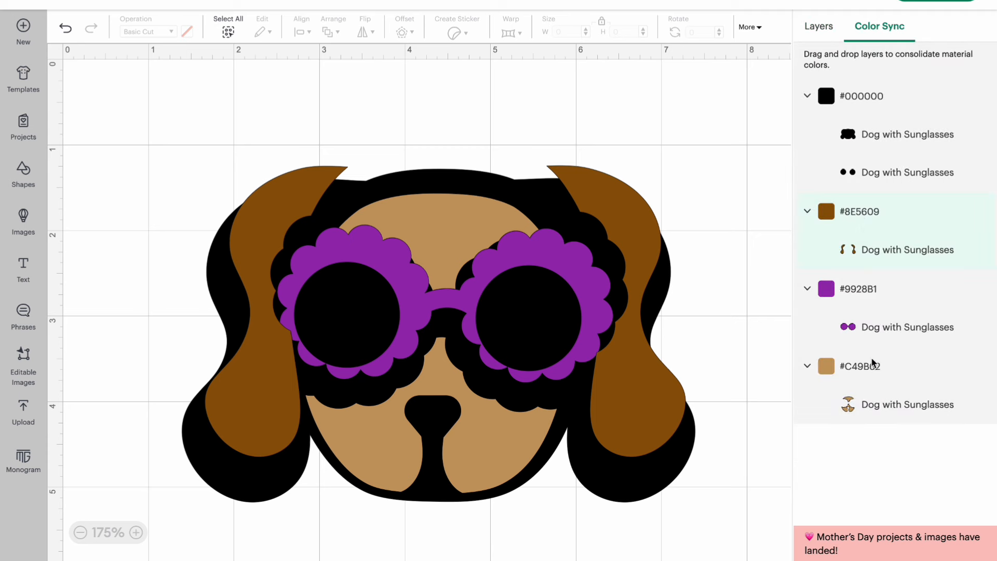
pyautogui.moveTo(871, 373); pyautogui.dragTo(867, 262)
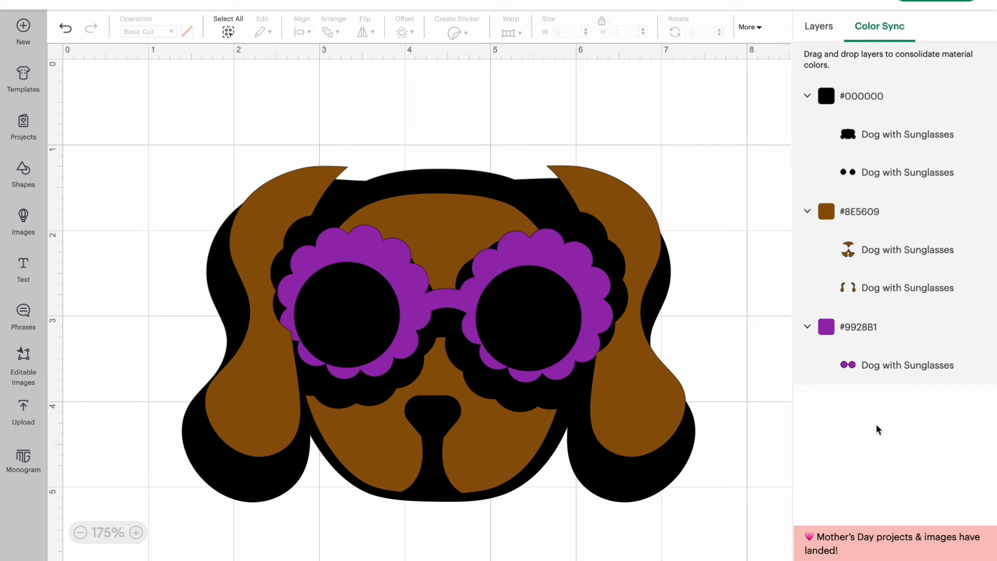
pyautogui.hotkey('ctrl', 'z')
# Step: Make the project and shift the pair of lens circles slightly on the black mat
pyautogui.click(945, 2)
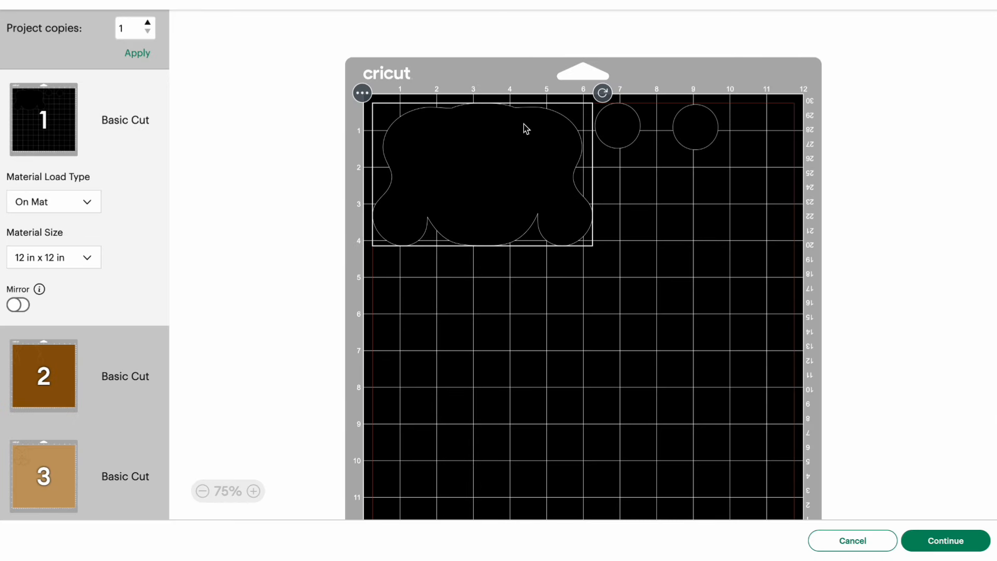
pyautogui.moveTo(705, 138); pyautogui.dragTo(692, 98)
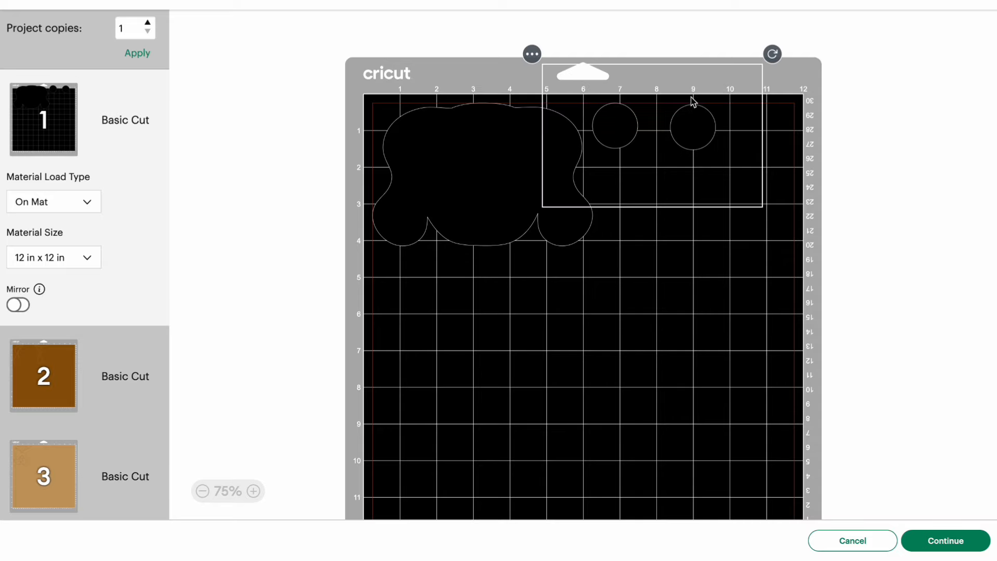
# Step: Select all shapes on the black mat, choose the tan mat as their move destination, and close without confirming
pyautogui.click(512, 142)
pyautogui.moveTo(724, 285); pyautogui.dragTo(443, 85)
pyautogui.click(362, 53)
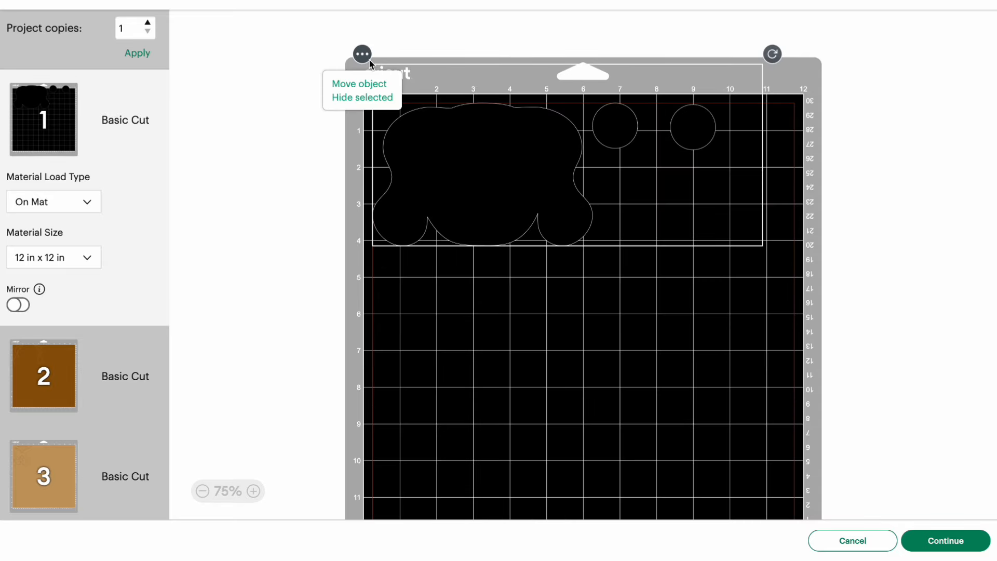
pyautogui.click(367, 89)
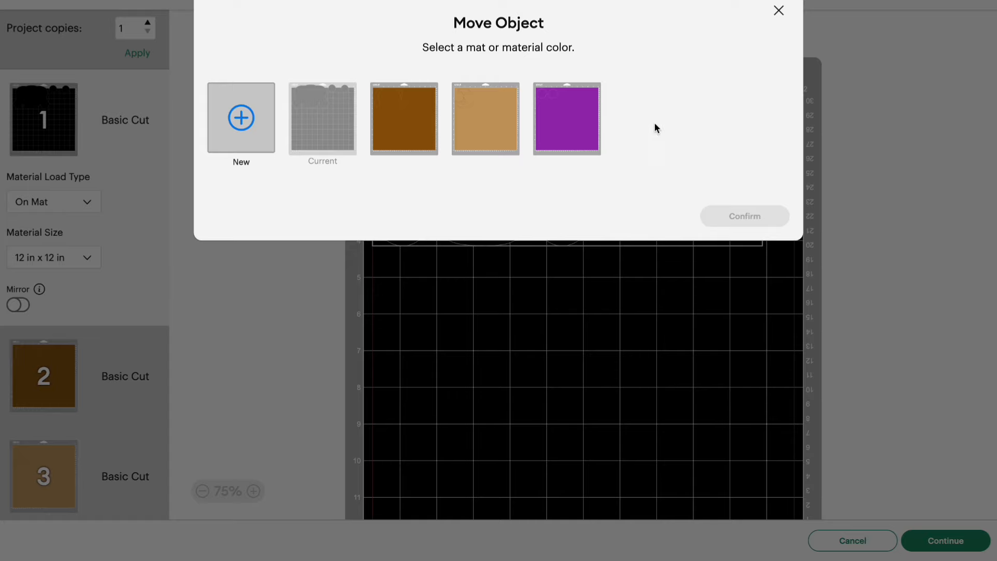
pyautogui.click(484, 116)
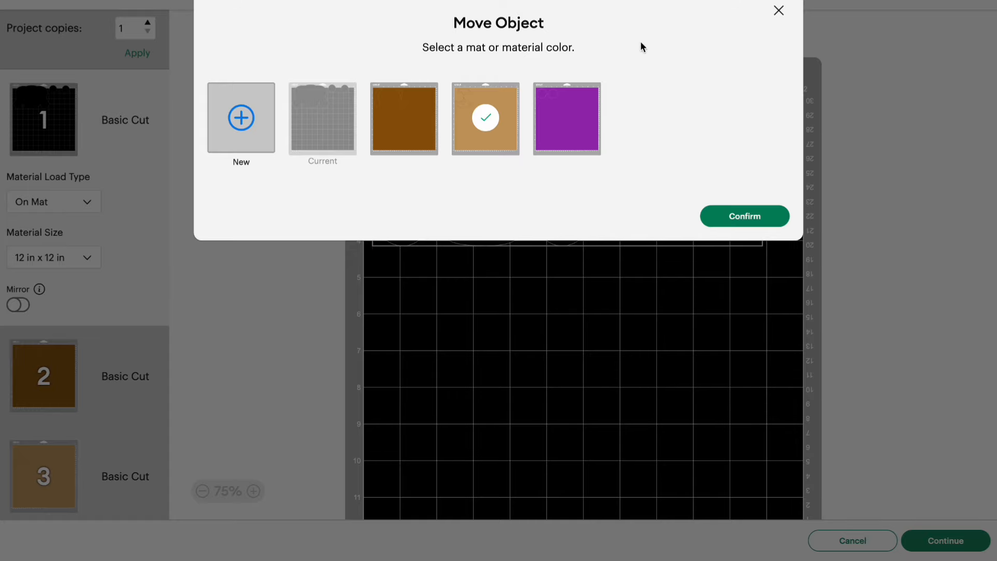
pyautogui.click(784, 15)
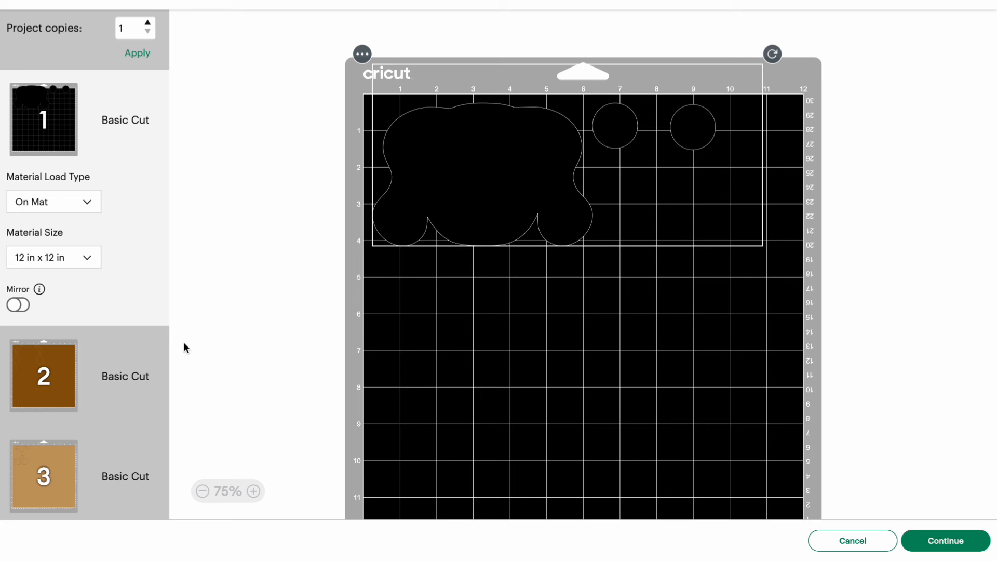
# Step: Review the four colored mats and continue to the base material setup
pyautogui.scroll(-3, 31, 387)
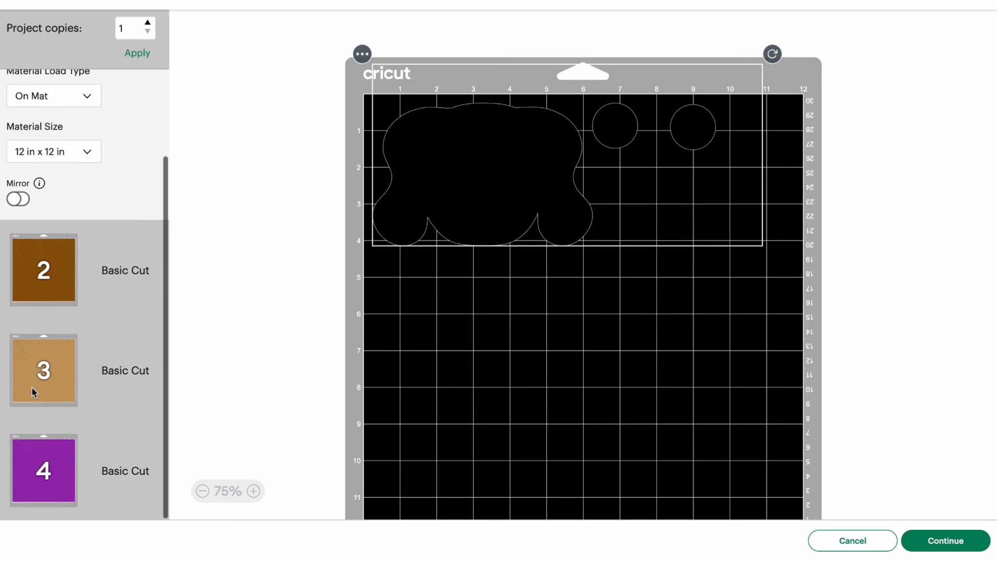
pyautogui.scroll(3, 32, 386)
pyautogui.click(946, 540)
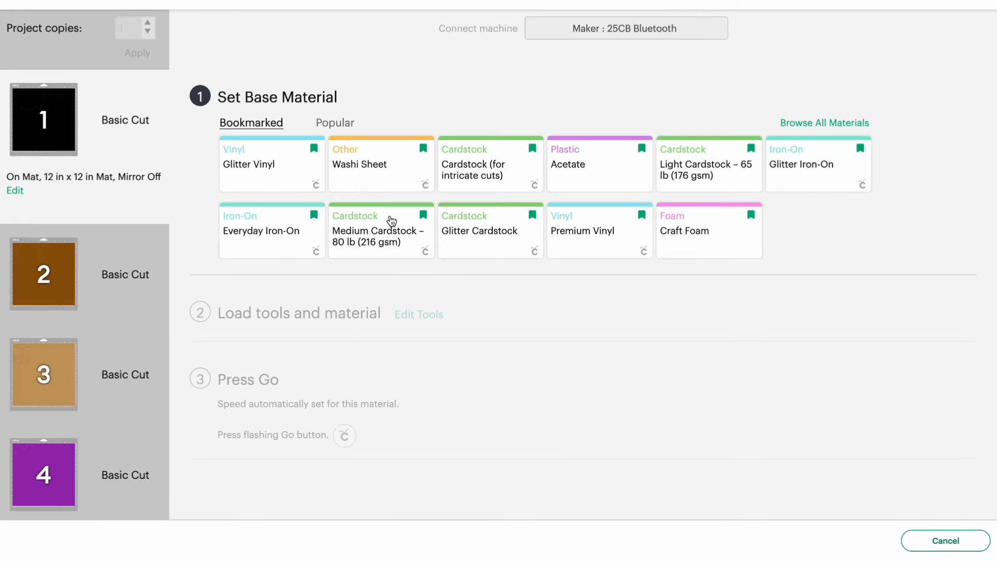
# Step: Browse the full materials list from the art boards to the cardstock types and close it
pyautogui.click(813, 125)
pyautogui.scroll(-3, 604, 351)
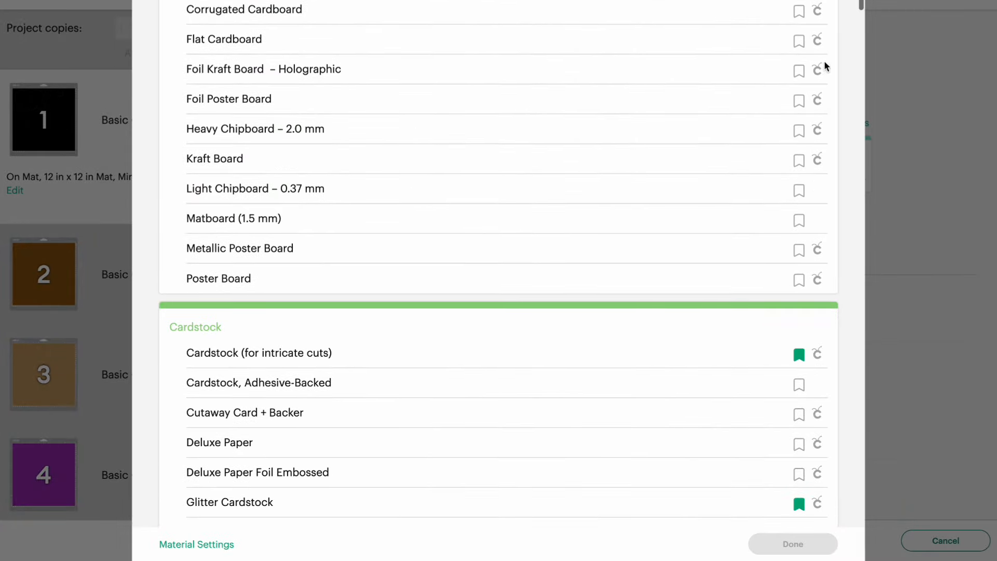
pyautogui.scroll(-2, 784, 410)
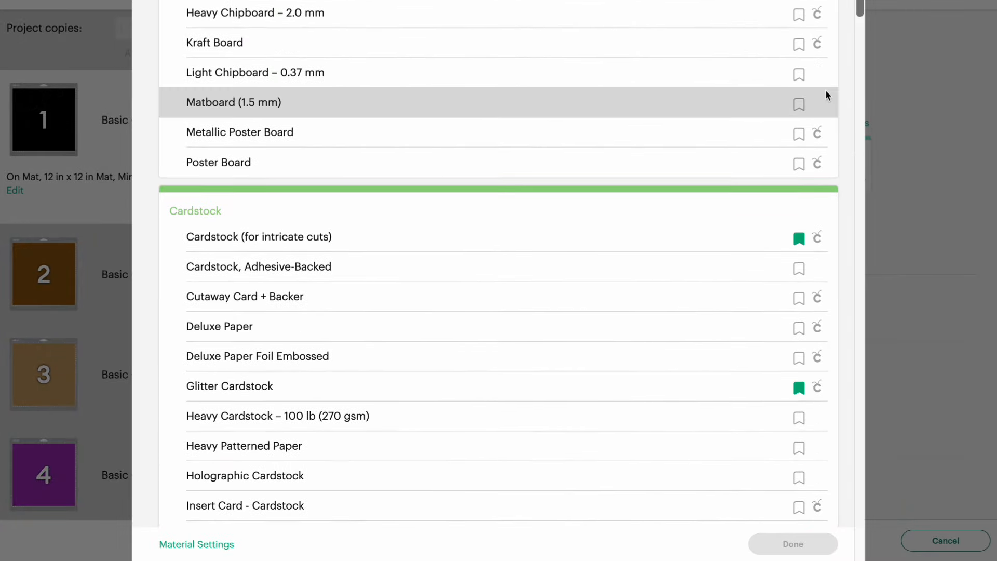
pyautogui.click(921, 289)
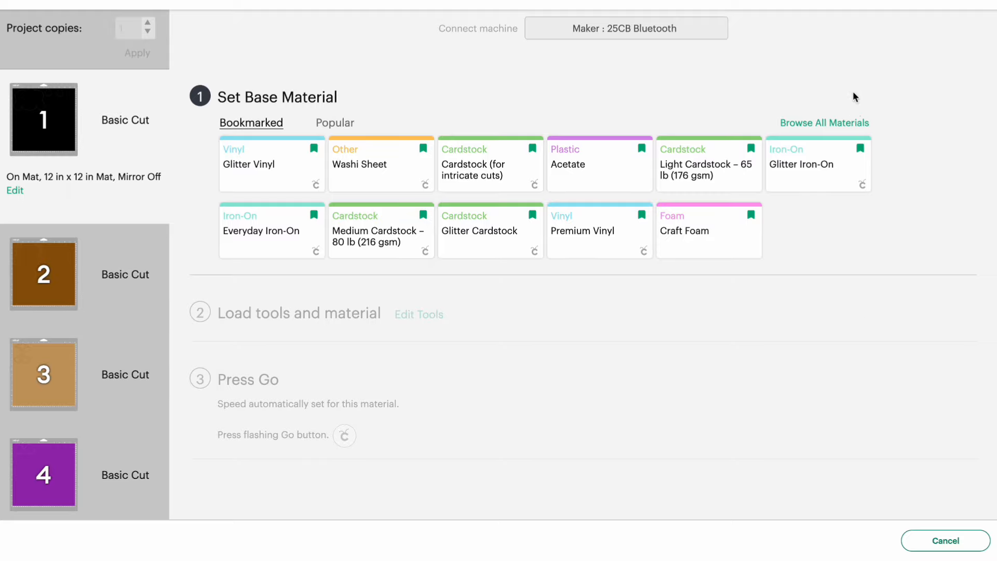
# Step: Select Glitter Cardstock in the full materials list and open the custom material settings
pyautogui.click(838, 122)
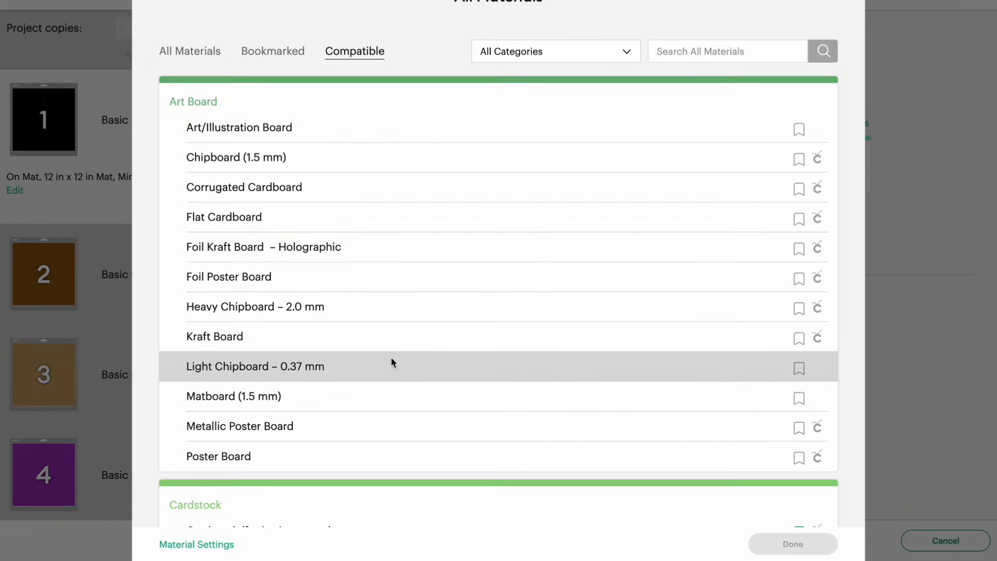
pyautogui.scroll(-8, 397, 319)
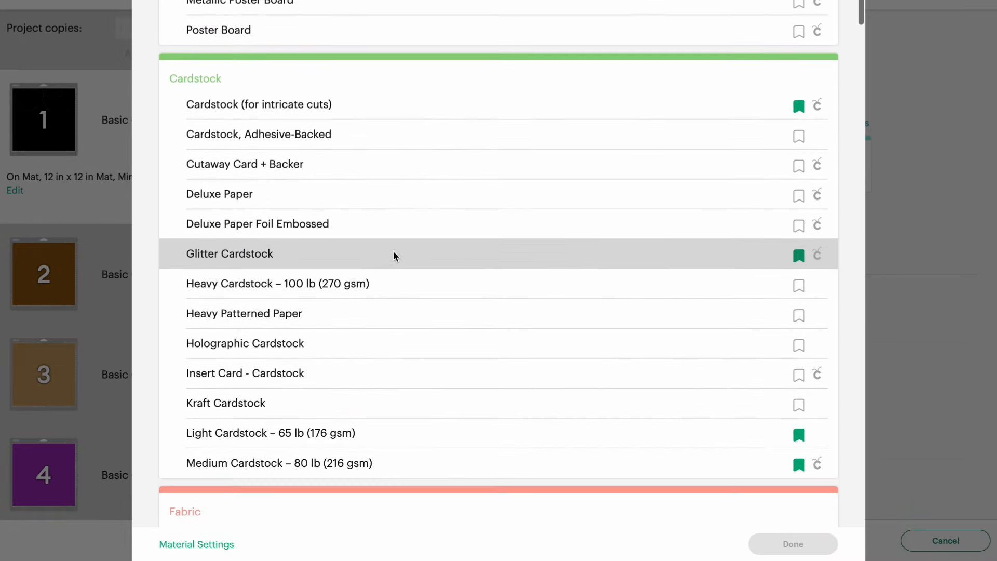
pyautogui.click(394, 251)
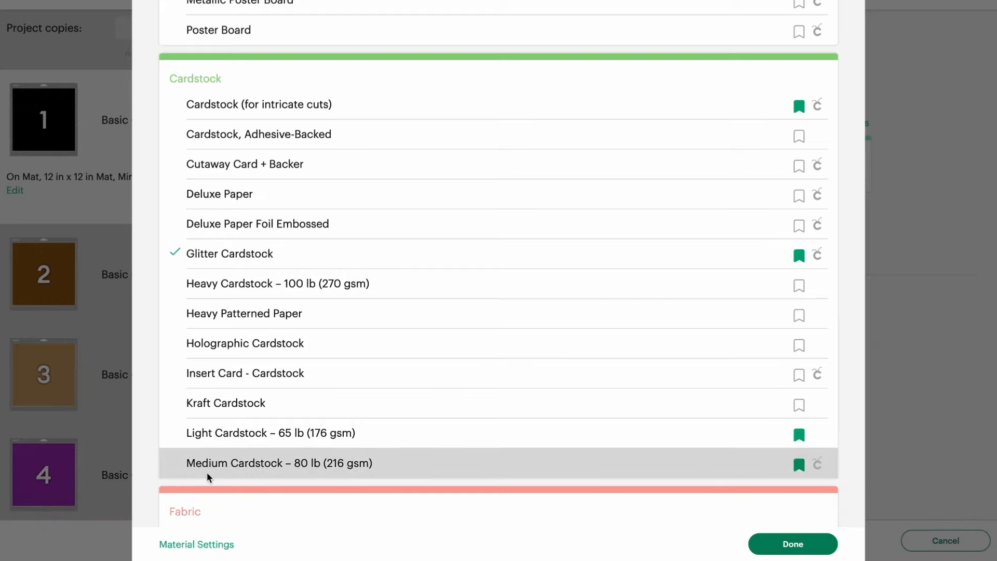
pyautogui.click(193, 545)
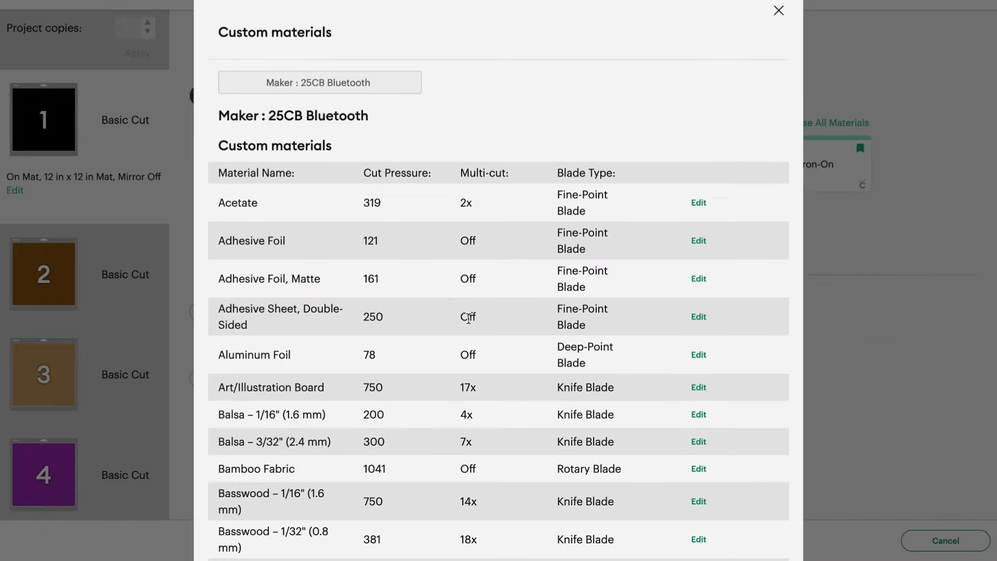
# Step: Browse the custom materials list, check the blade types offered for Fusible Fabric, and close the list without changing anything
pyautogui.scroll(-15, 469, 319)
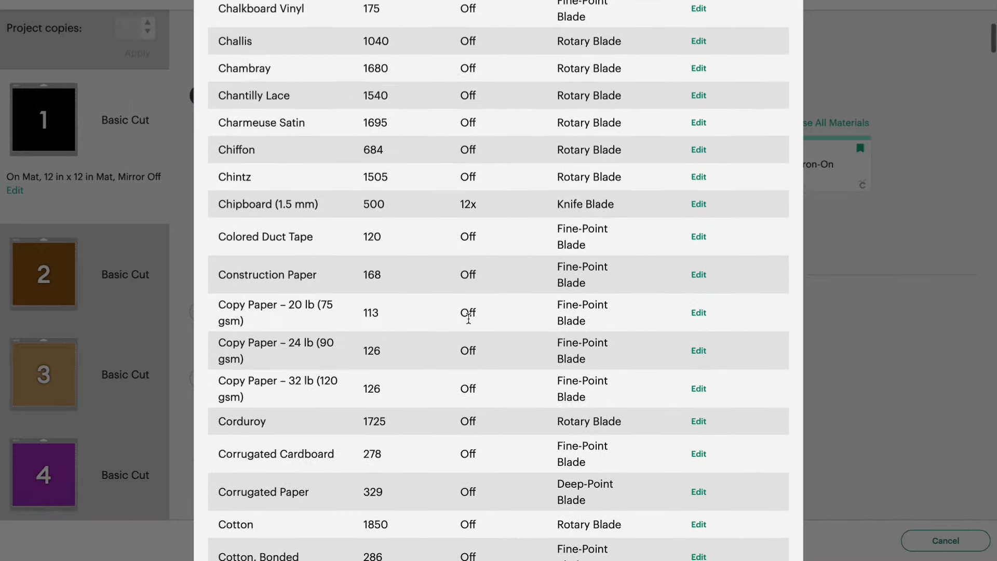
pyautogui.scroll(-20, 468, 319)
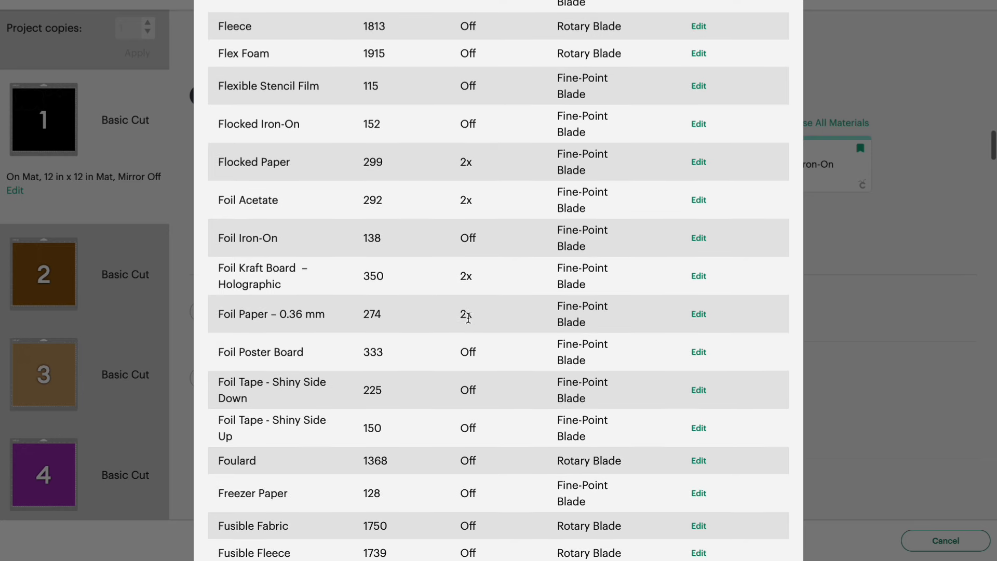
pyautogui.scroll(-3, 468, 319)
pyautogui.scroll(-4, 506, 420)
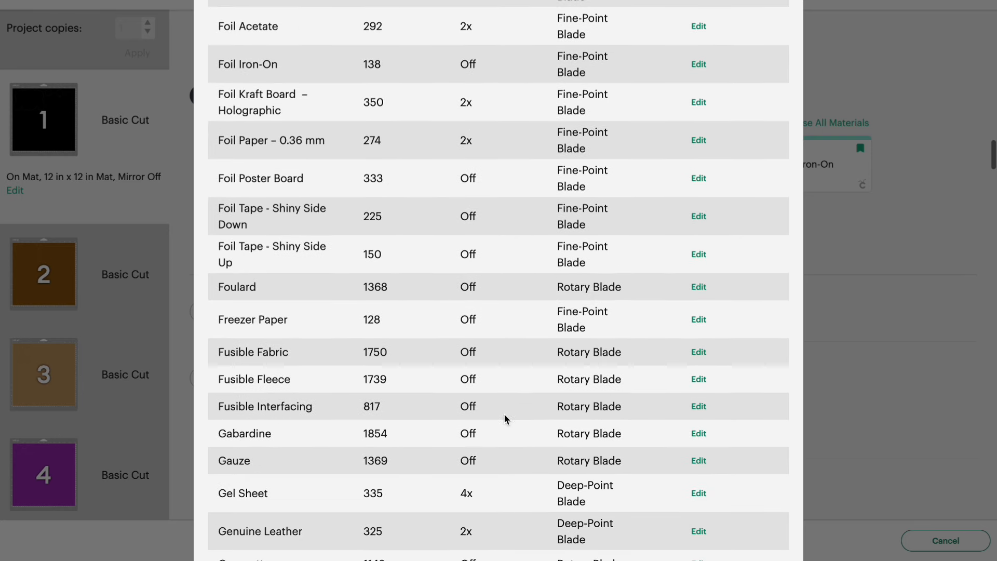
pyautogui.click(700, 356)
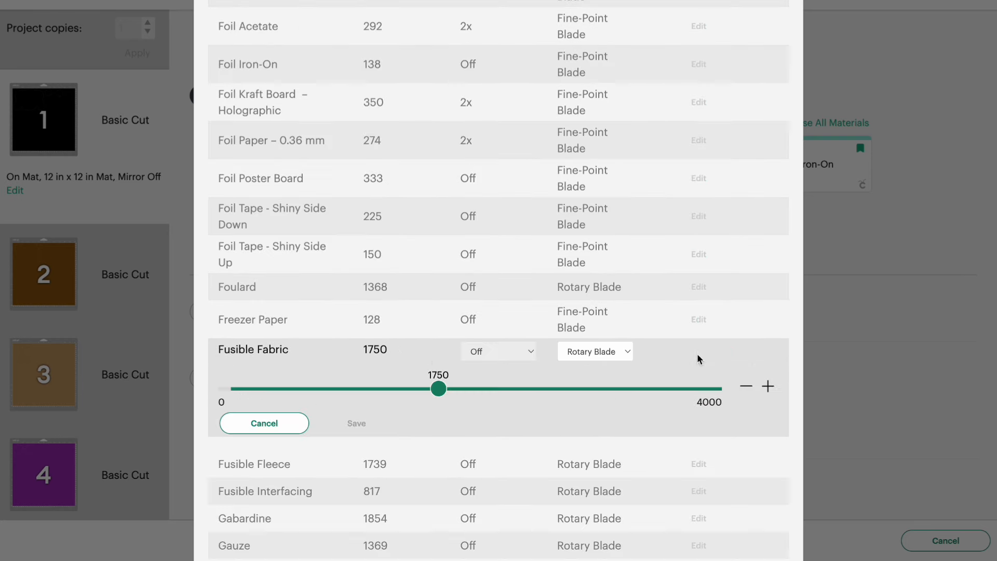
pyautogui.click(613, 352)
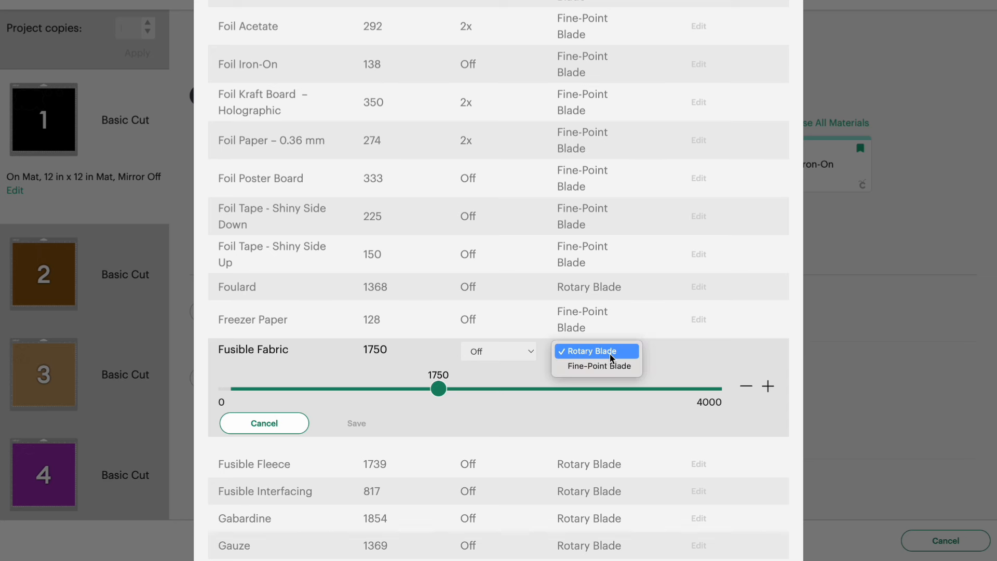
pyautogui.click(612, 353)
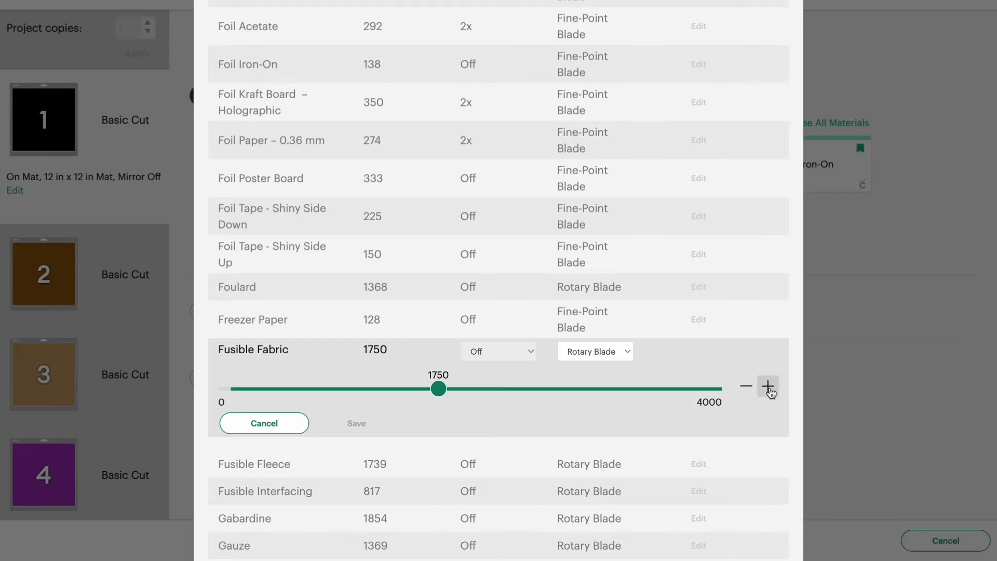
pyautogui.click(255, 424)
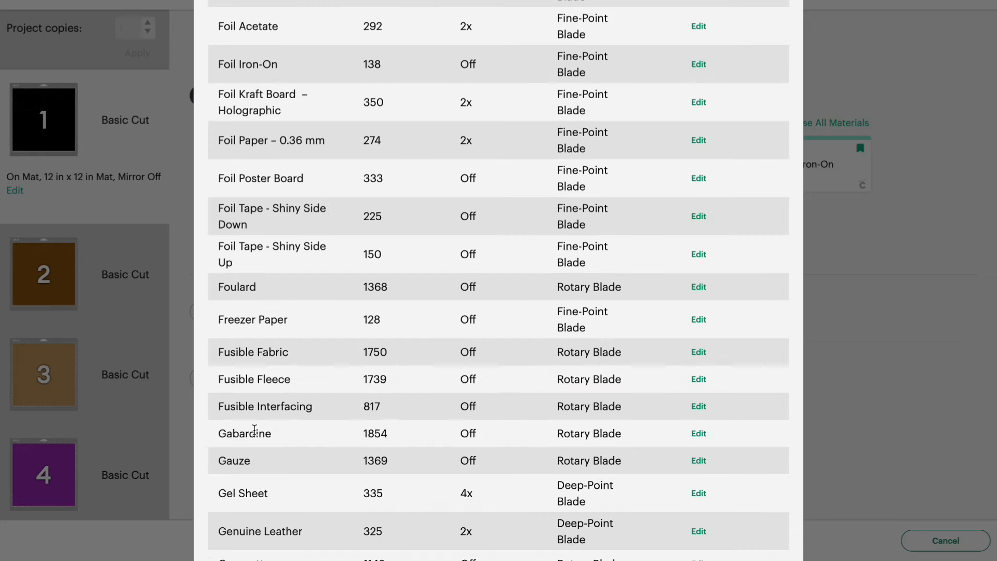
pyautogui.click(833, 256)
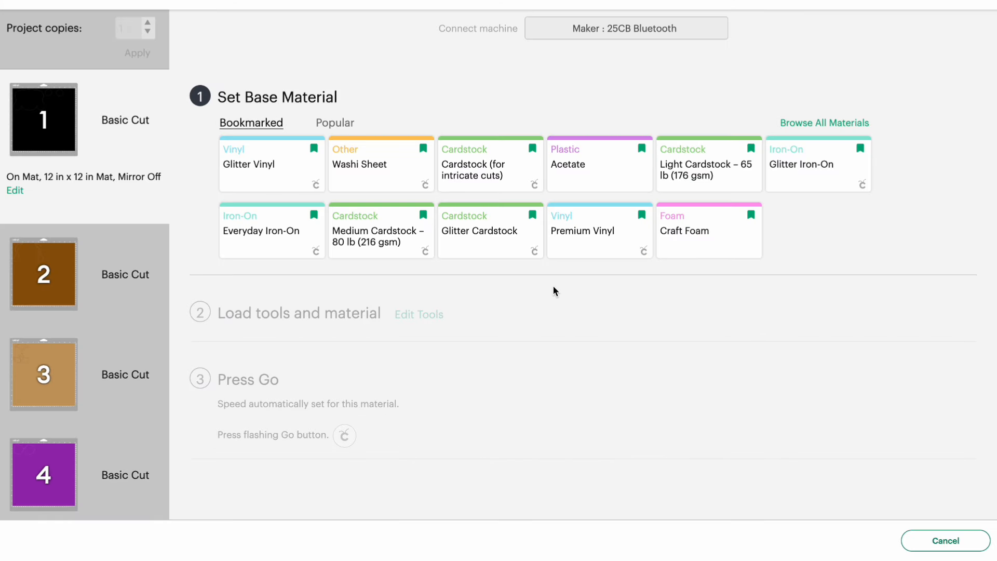
# Step: Set the base material to Medium Cardstock – 80 lb (216 gsm) and check its pressure options
pyautogui.click(400, 257)
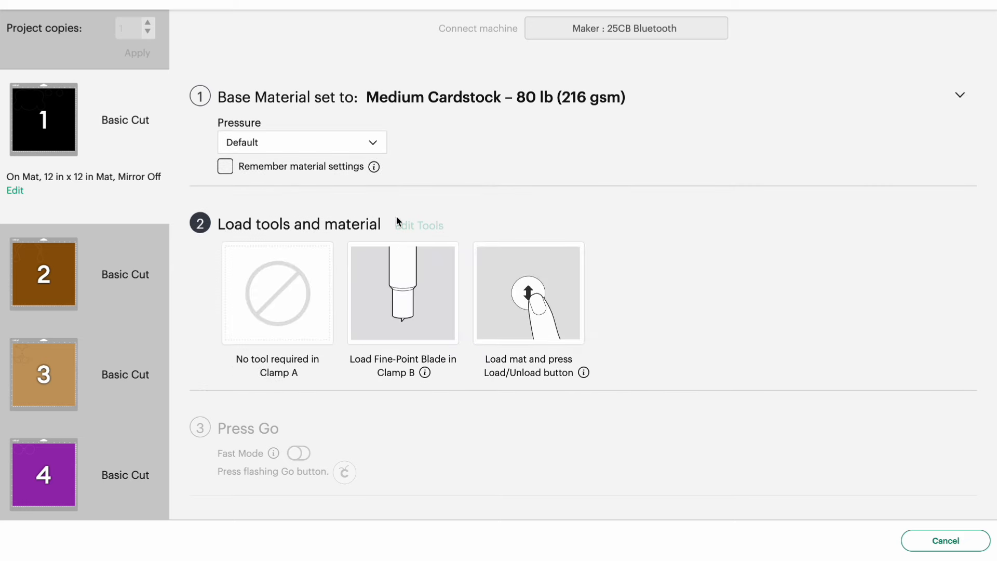
pyautogui.click(326, 143)
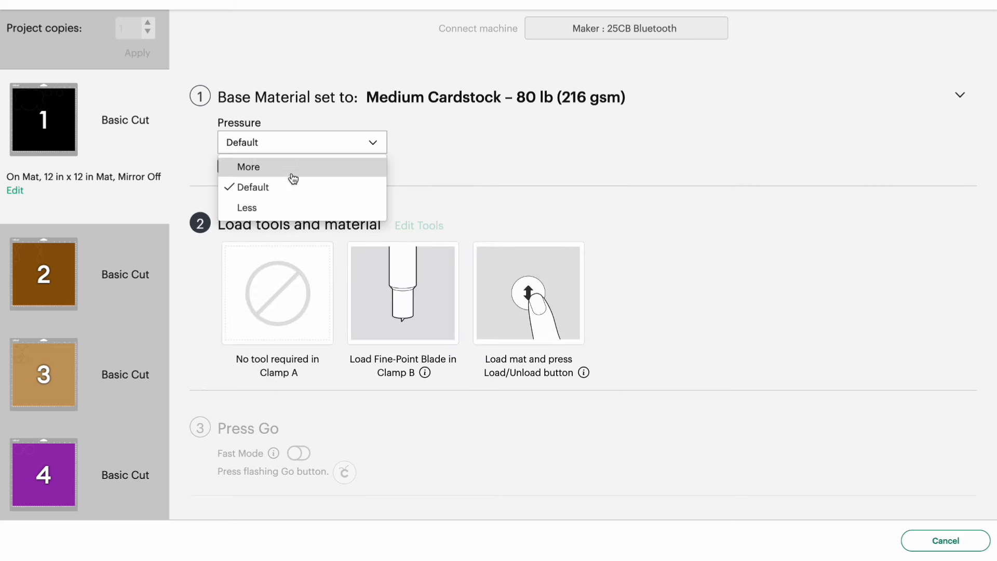
pyautogui.click(190, 164)
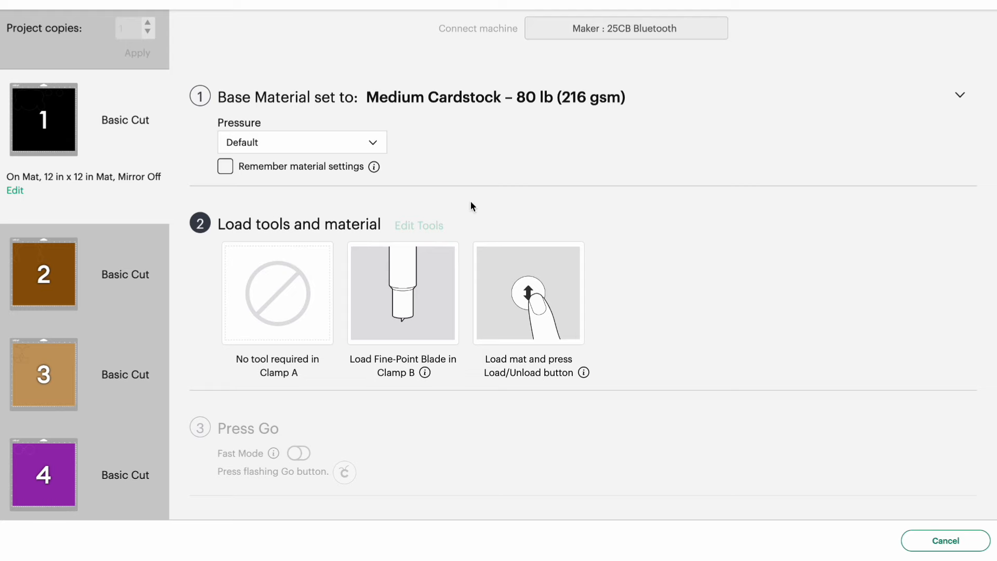
# Step: Change the base material to Craft Foam, try the Knife Blade in its tool options, and apply the Deep-Point Blade
pyautogui.click(581, 94)
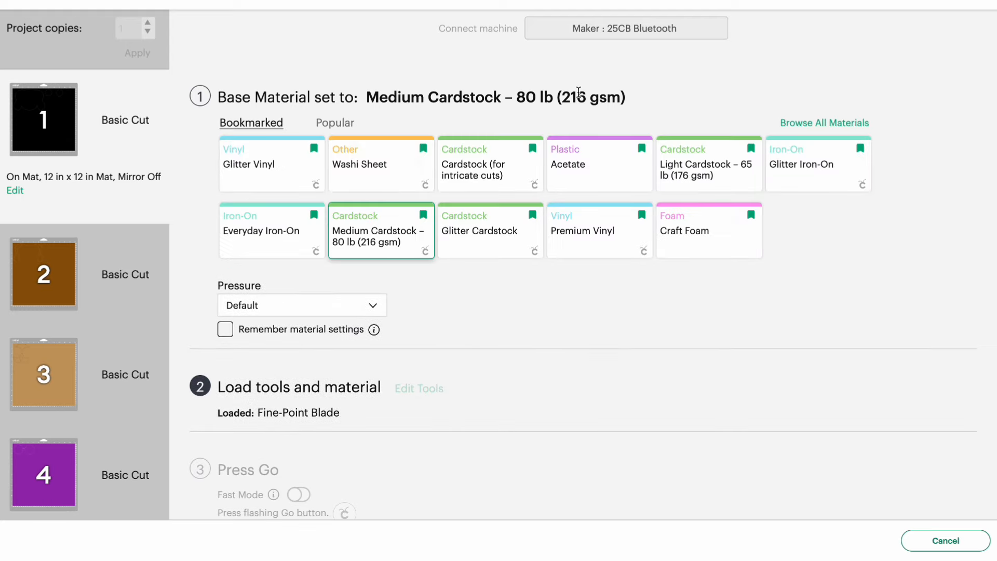
pyautogui.click(709, 231)
pyautogui.click(437, 228)
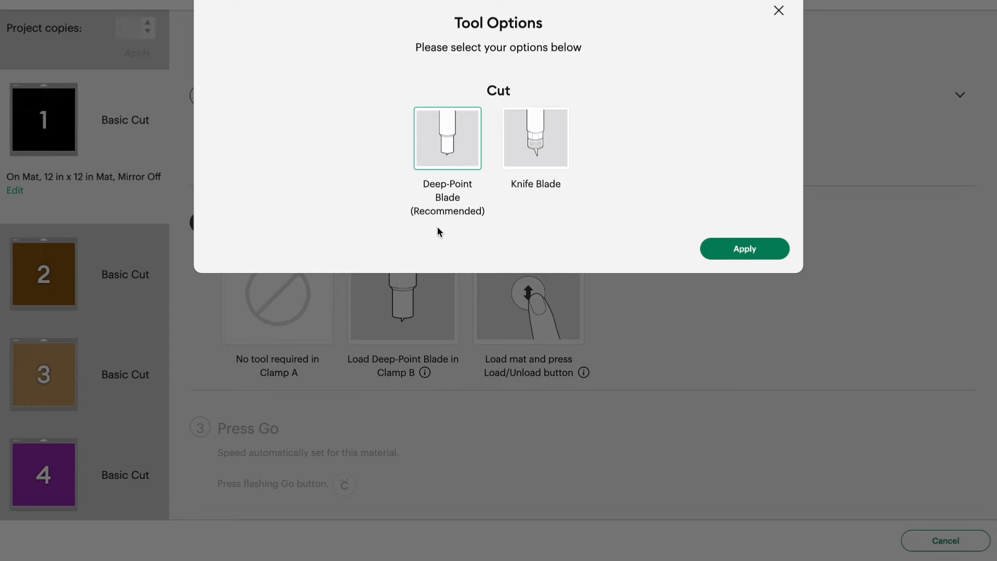
pyautogui.click(543, 152)
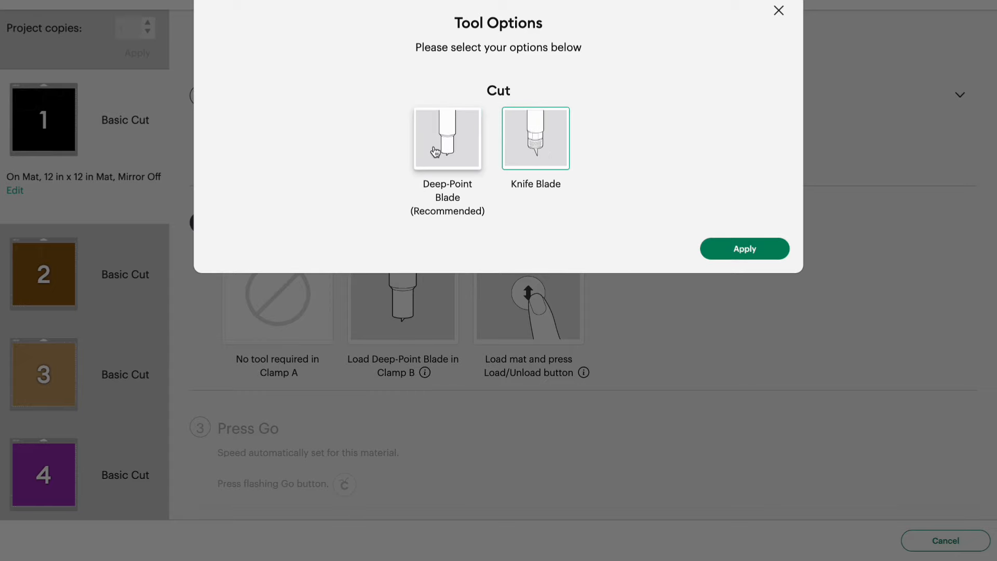
pyautogui.click(439, 140)
pyautogui.click(747, 247)
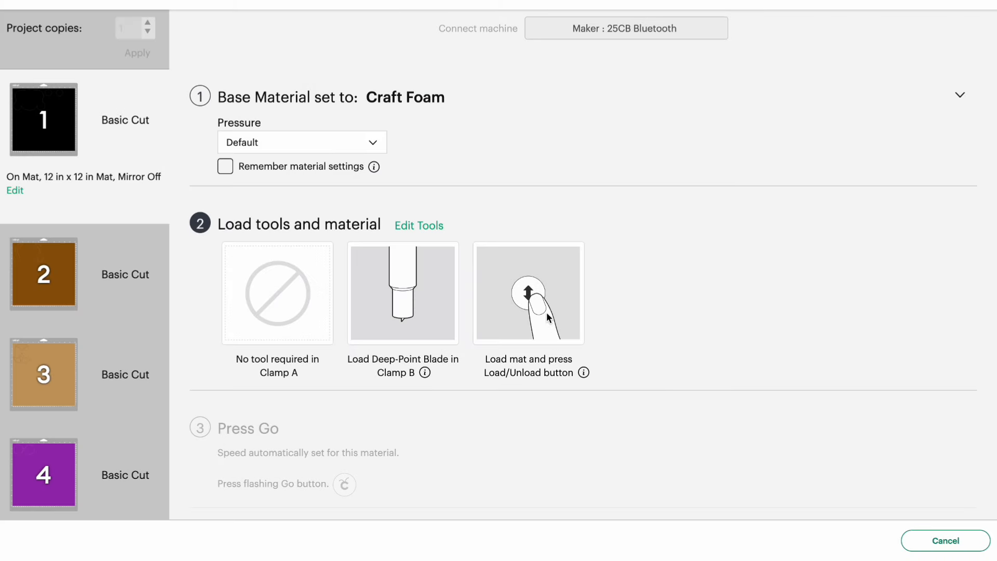
# Step: Set the base material back to Medium Cardstock – 80 lb (216 gsm) and keep the pressure at Default
pyautogui.scroll(-1, 285, 431)
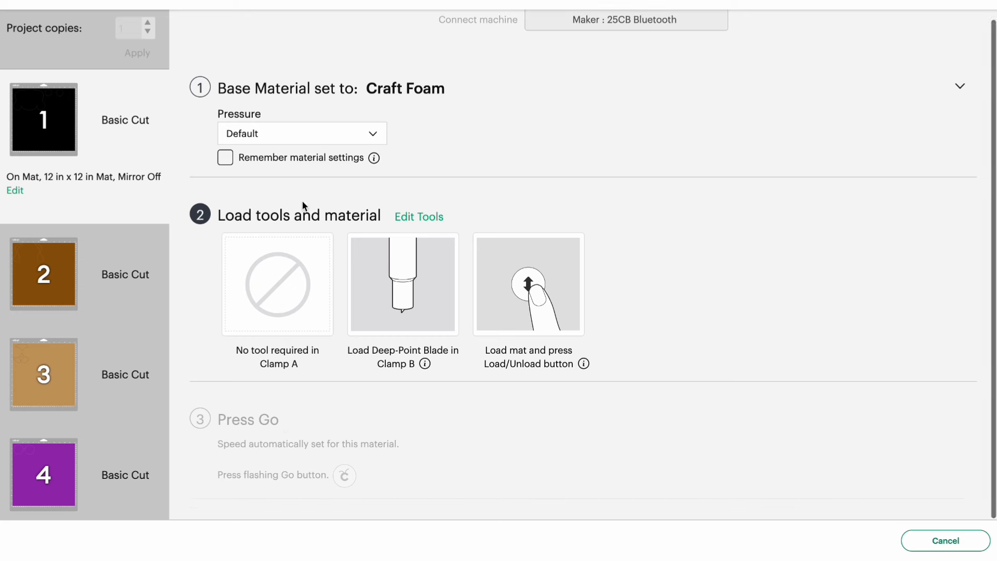
pyautogui.click(465, 90)
pyautogui.click(406, 204)
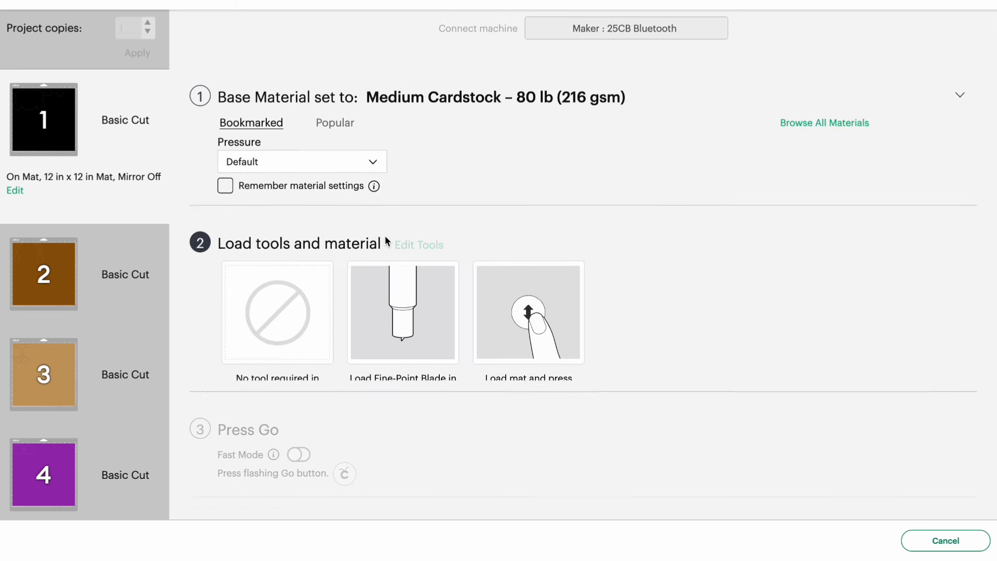
pyautogui.click(368, 148)
pyautogui.click(367, 148)
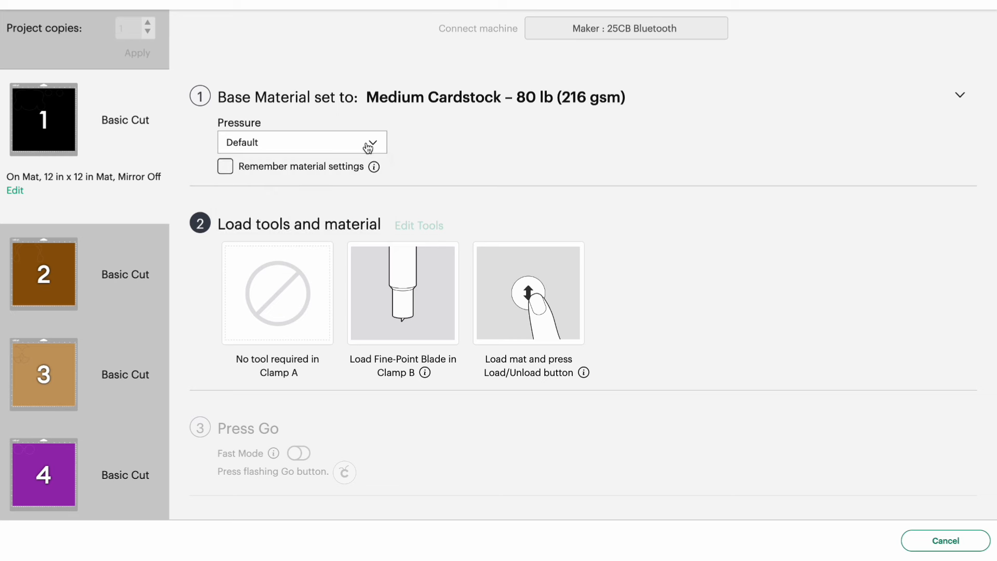
# Step: Turn on Fast Mode for the cut and check the material settings of the purple, black and brown mats
pyautogui.click(302, 454)
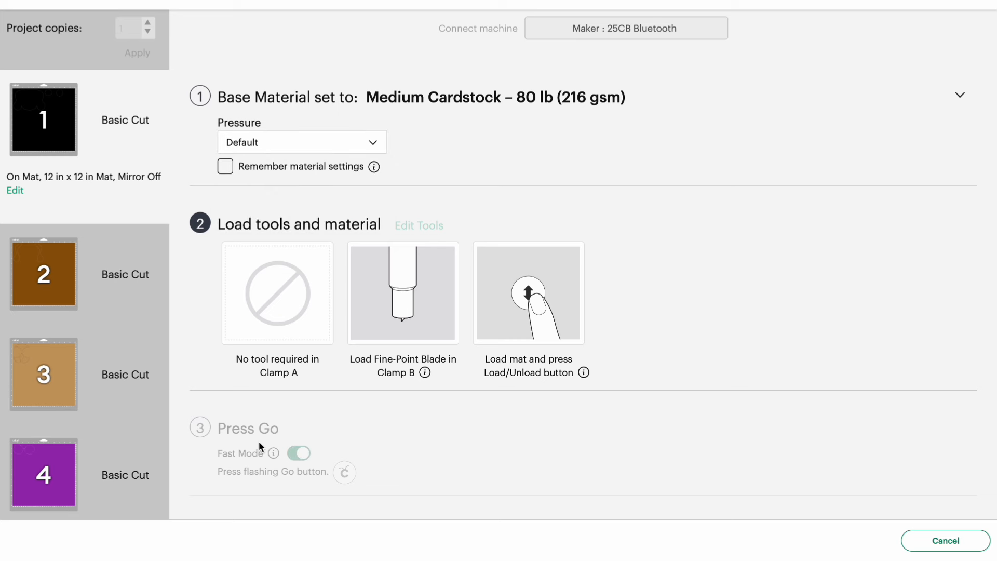
pyautogui.click(303, 456)
pyautogui.click(102, 289)
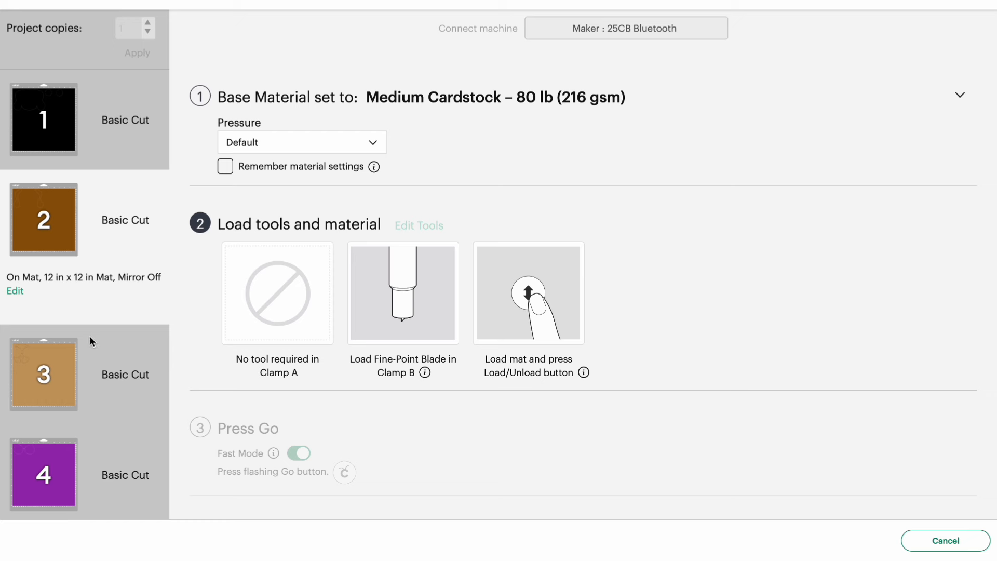
pyautogui.click(91, 442)
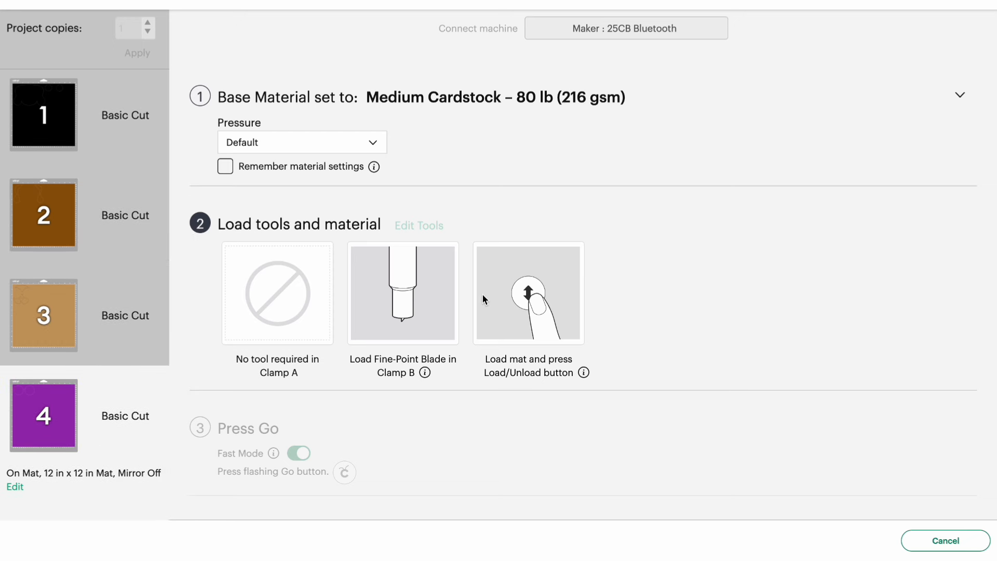
pyautogui.click(96, 118)
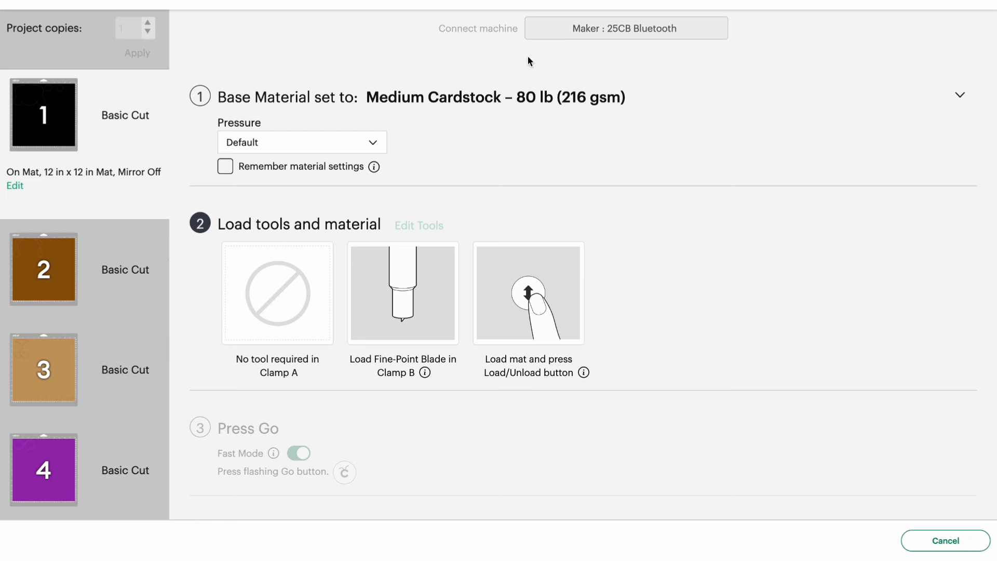
pyautogui.click(67, 254)
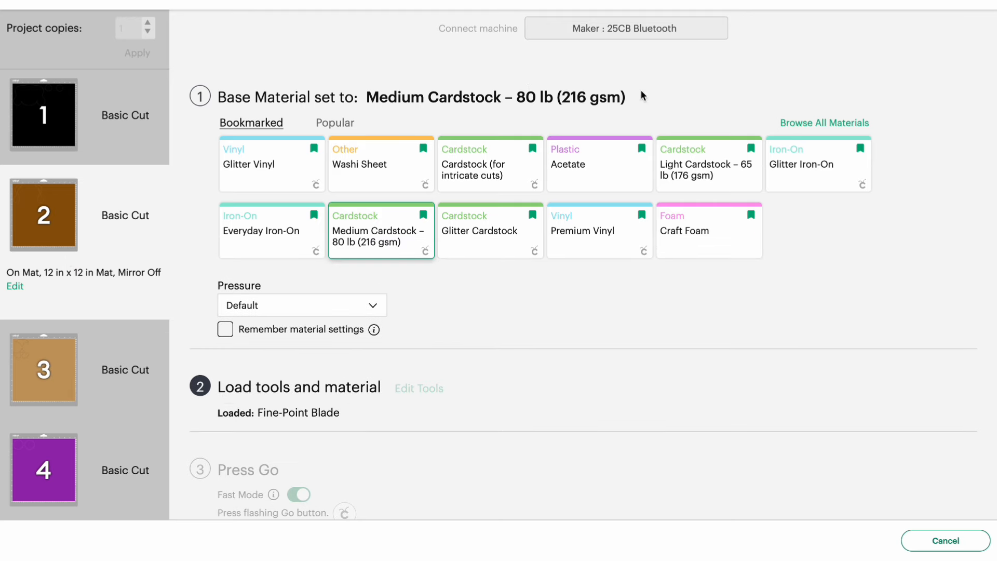
# Step: Cancel the cut preparation to return to the canvas and delete all the dog layers
pyautogui.click(945, 540)
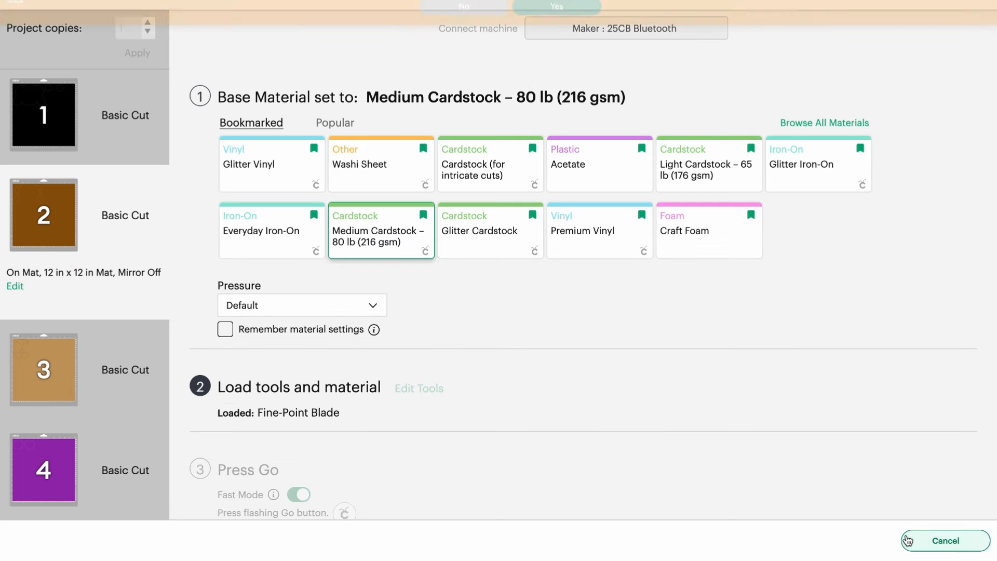
pyautogui.click(580, 7)
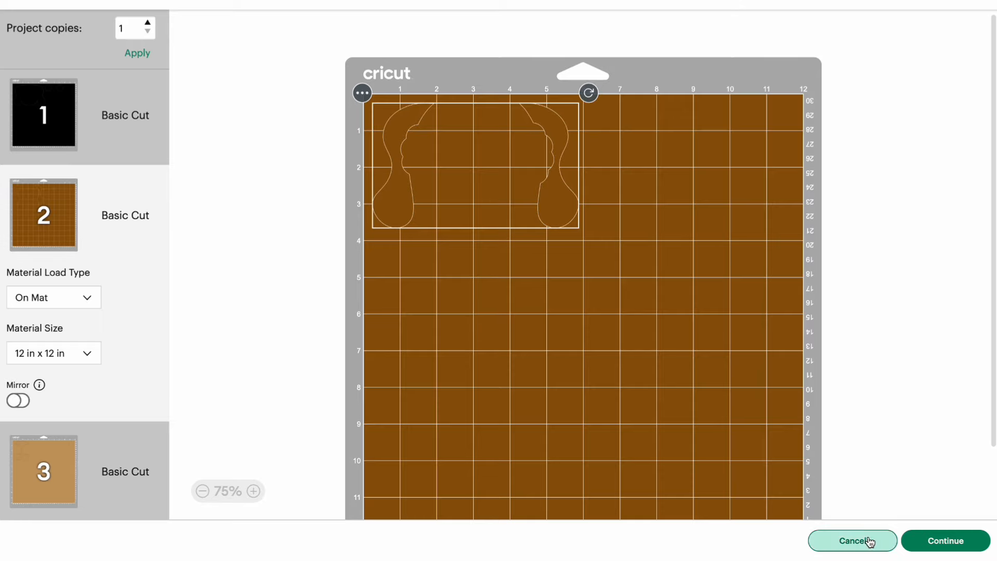
pyautogui.click(856, 540)
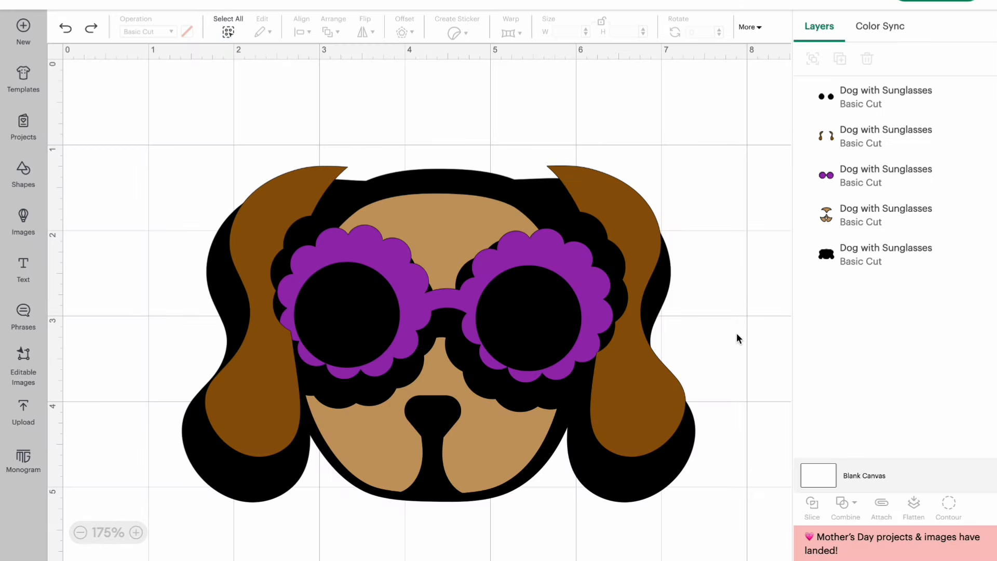
pyautogui.moveTo(177, 108); pyautogui.dragTo(371, 350)
pyautogui.press('Delete')
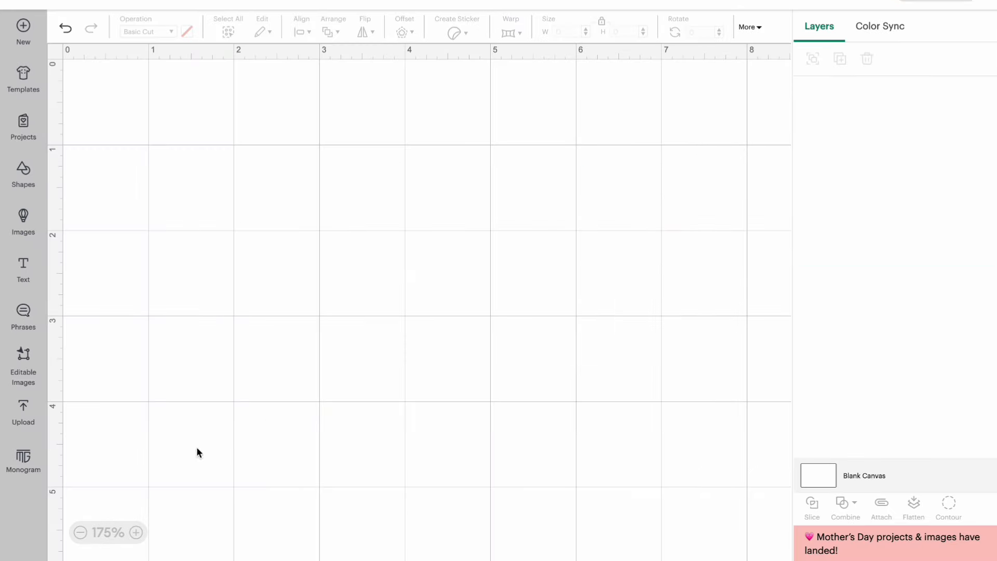
# Step: Browse the phrases library, and add the editable heart image with the word Love to the canvas
pyautogui.click(29, 315)
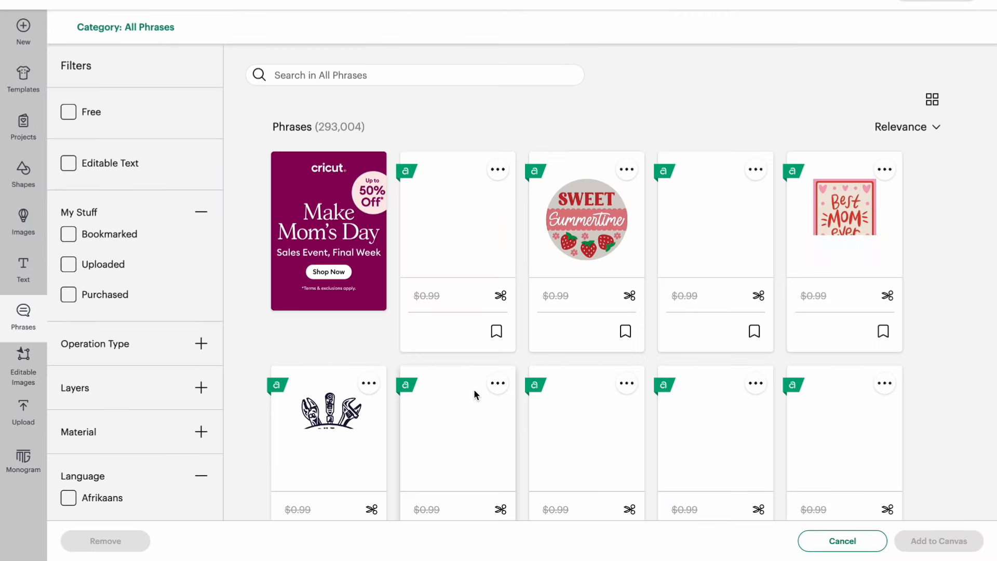
pyautogui.scroll(-8, 644, 316)
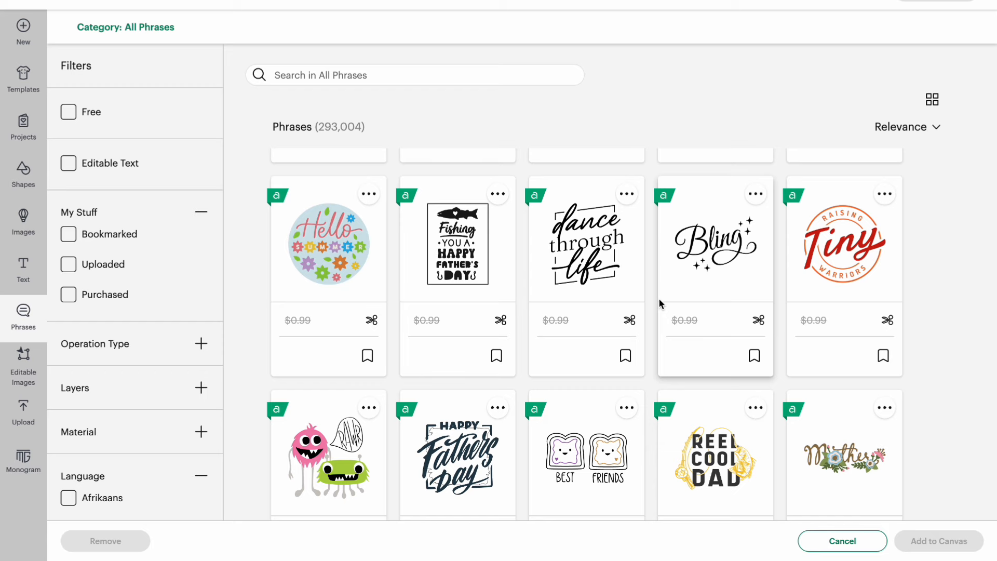
pyautogui.click(23, 362)
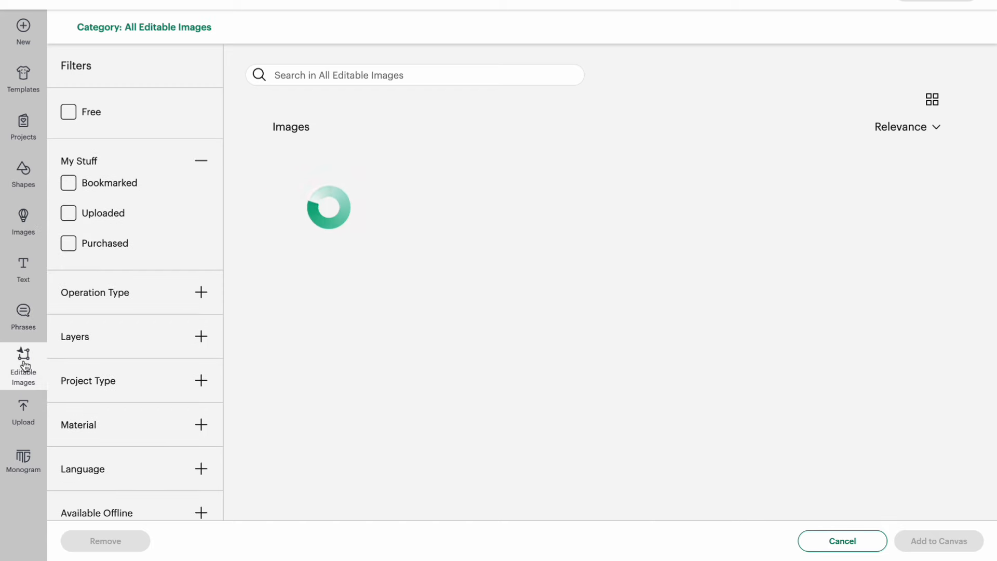
pyautogui.scroll(-2, 559, 363)
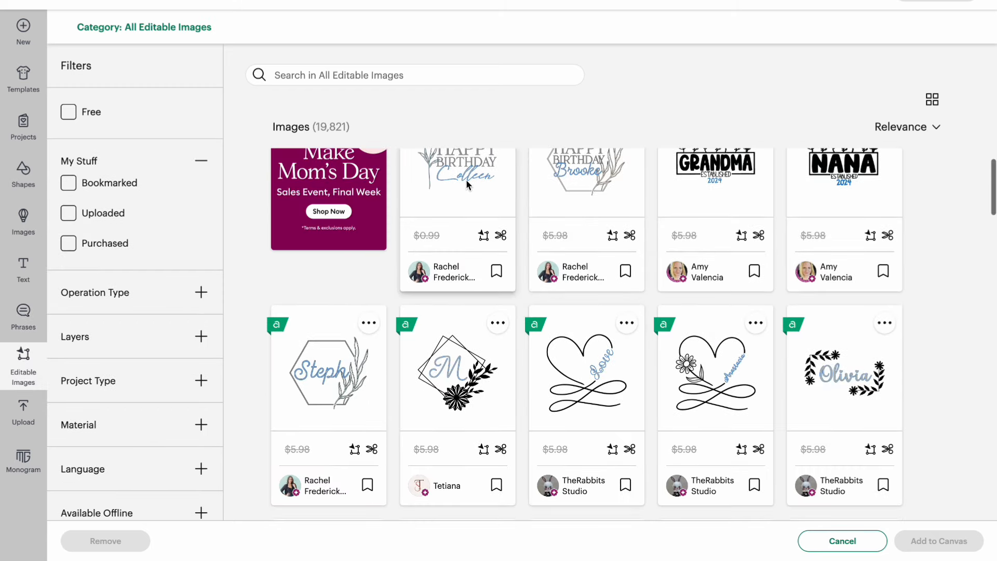
pyautogui.scroll(-1, 689, 385)
pyautogui.click(587, 317)
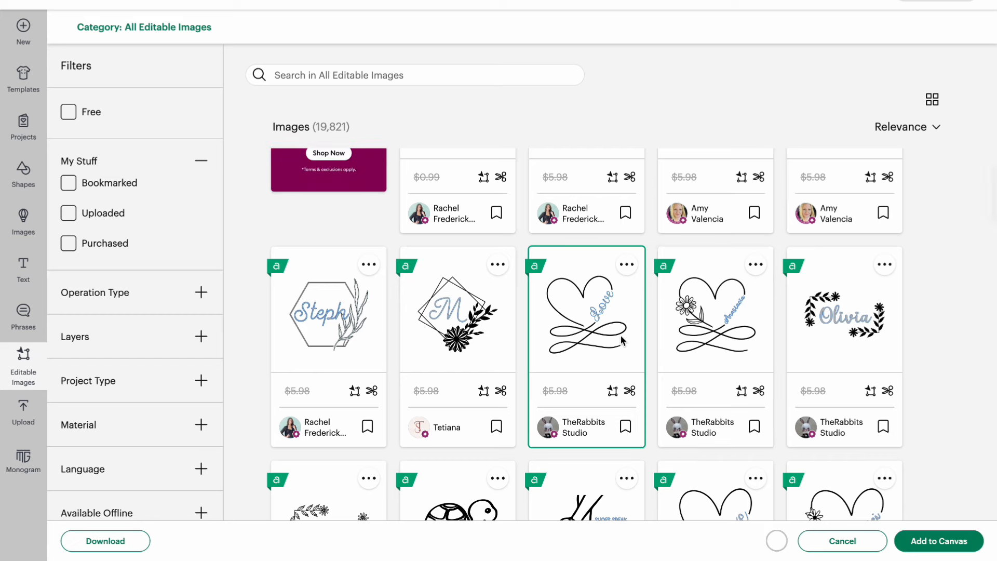
pyautogui.click(938, 541)
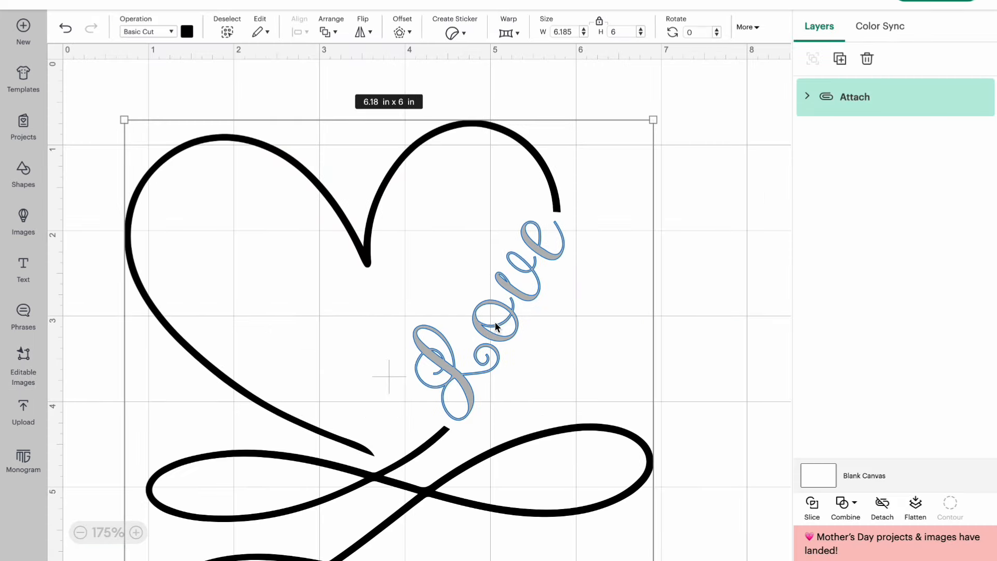
# Step: Change the word Love in the attached heart image to Nurse
pyautogui.click(691, 206)
pyautogui.click(810, 97)
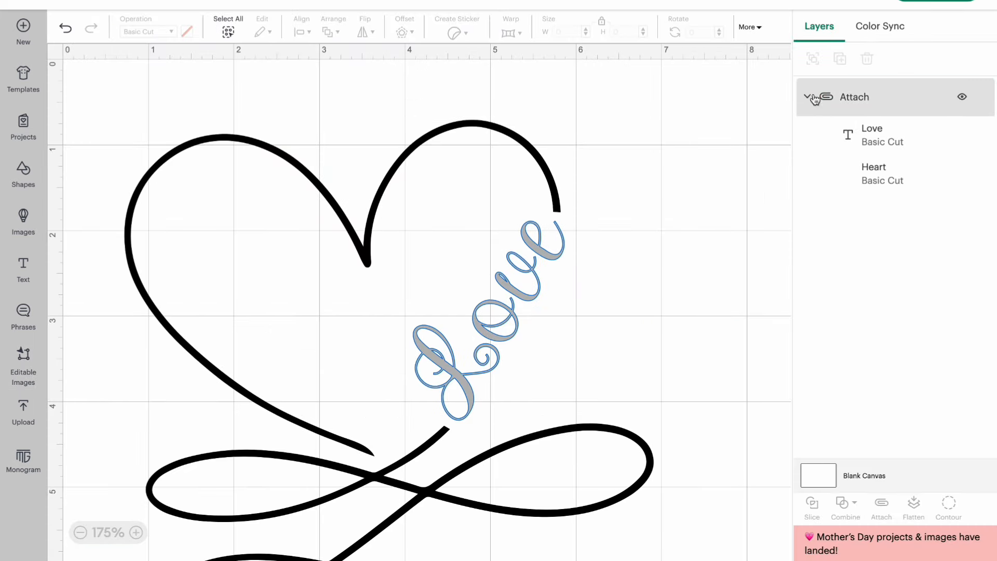
pyautogui.click(877, 142)
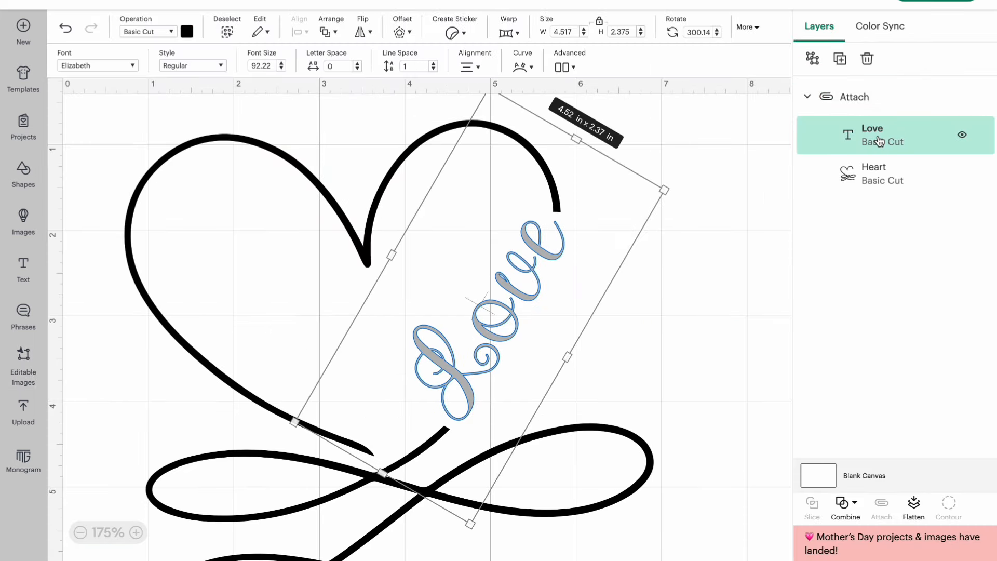
pyautogui.doubleClick(503, 291)
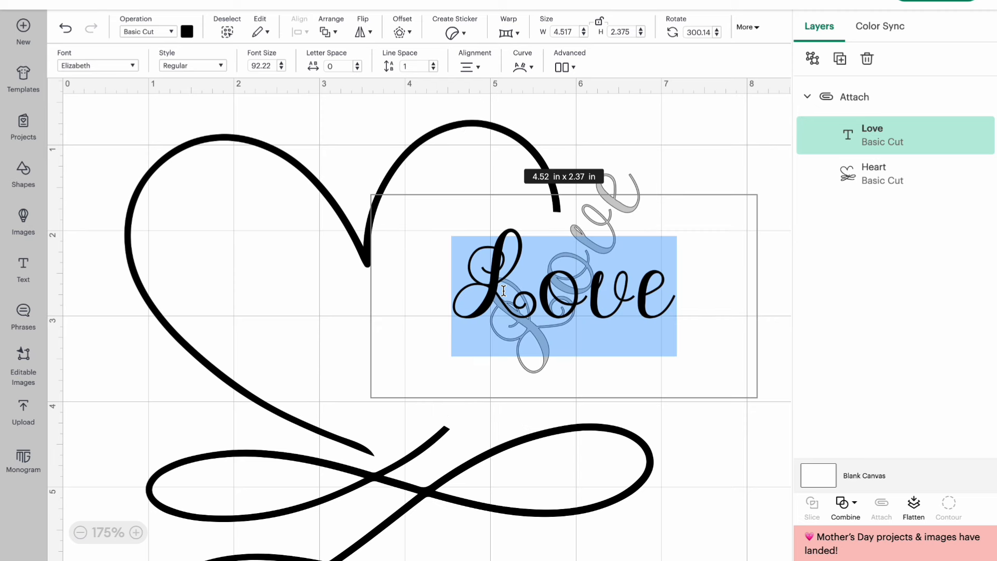
pyautogui.write('Mirs')
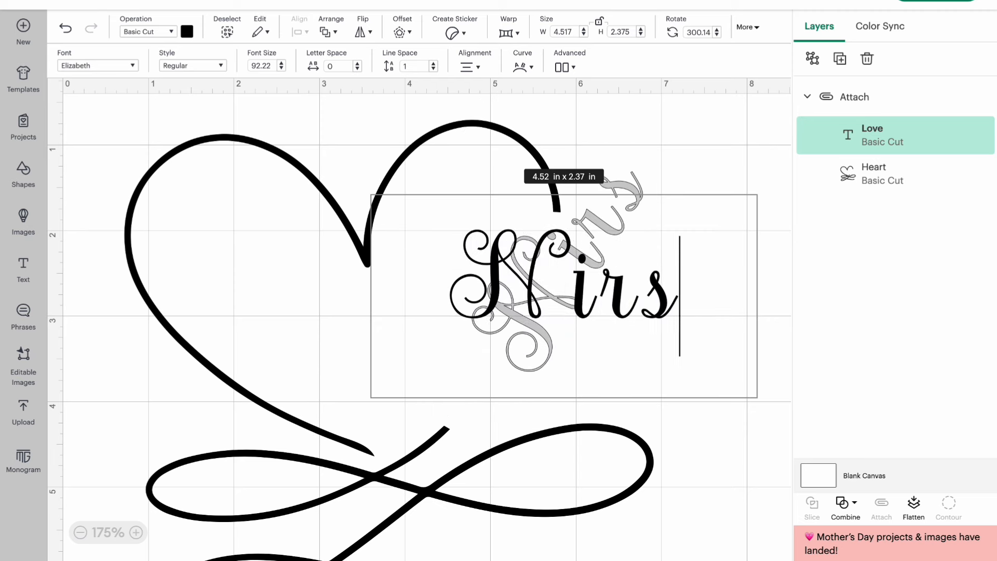
pyautogui.press('BackSpace')
pyautogui.press('BackSpace')
pyautogui.press('BackSpace')
pyautogui.write('urse')
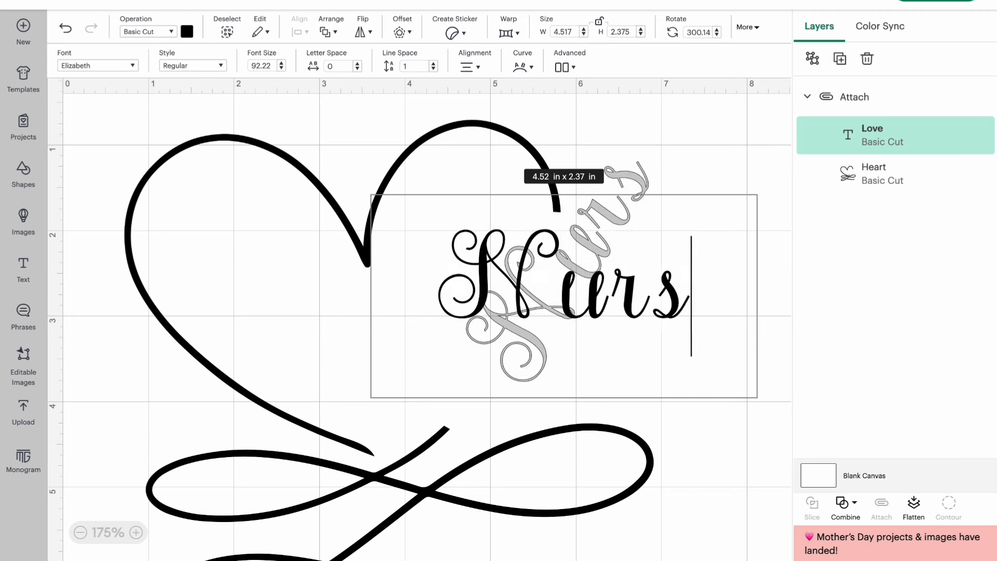
# Step: Fit the word Nurse into the heart's gap at about 3.25 × 2.03 in, and delete the whole heart design
pyautogui.click(732, 187)
pyautogui.moveTo(611, 275); pyautogui.dragTo(553, 309)
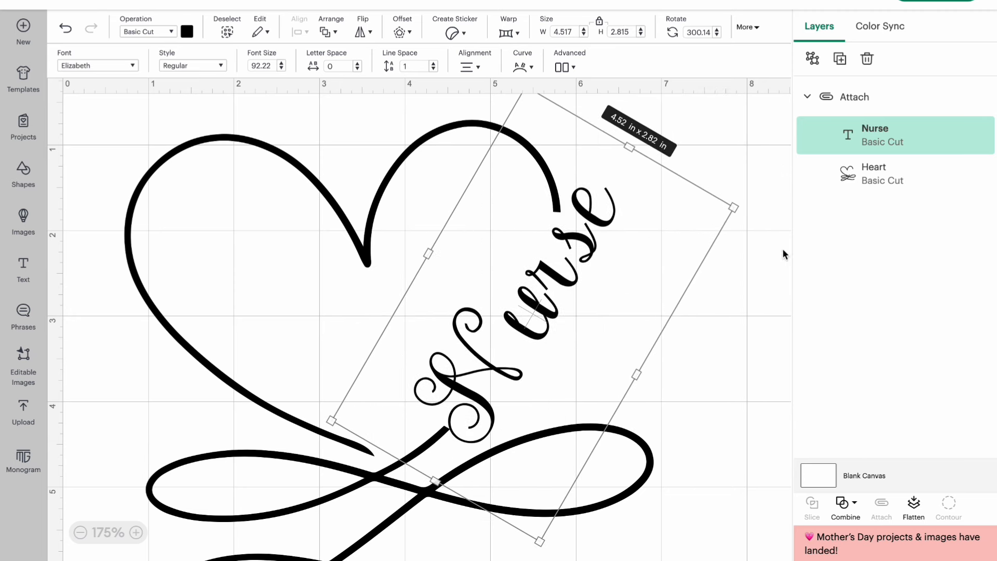
pyautogui.moveTo(730, 204); pyautogui.dragTo(645, 245)
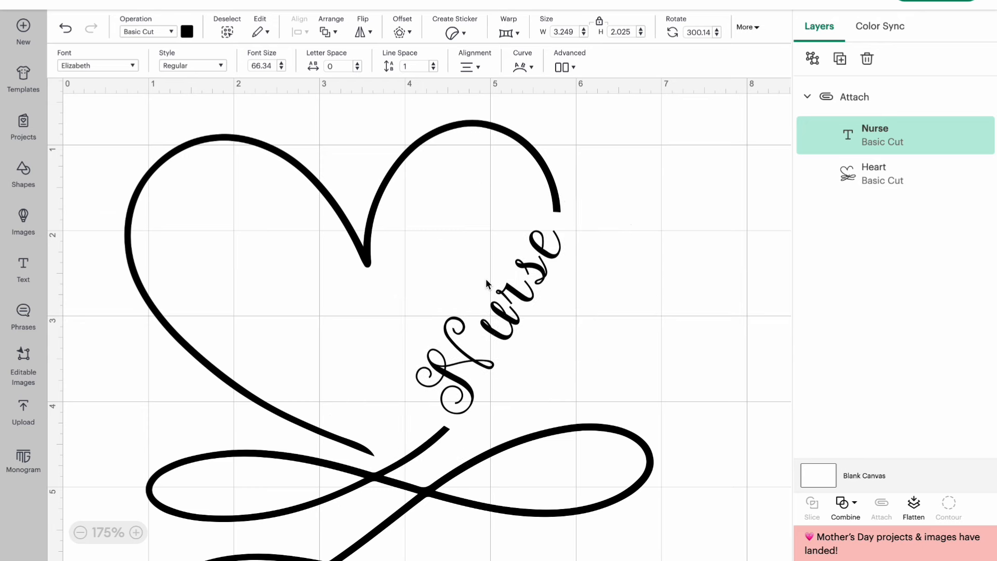
pyautogui.moveTo(80, 318); pyautogui.dragTo(292, 384)
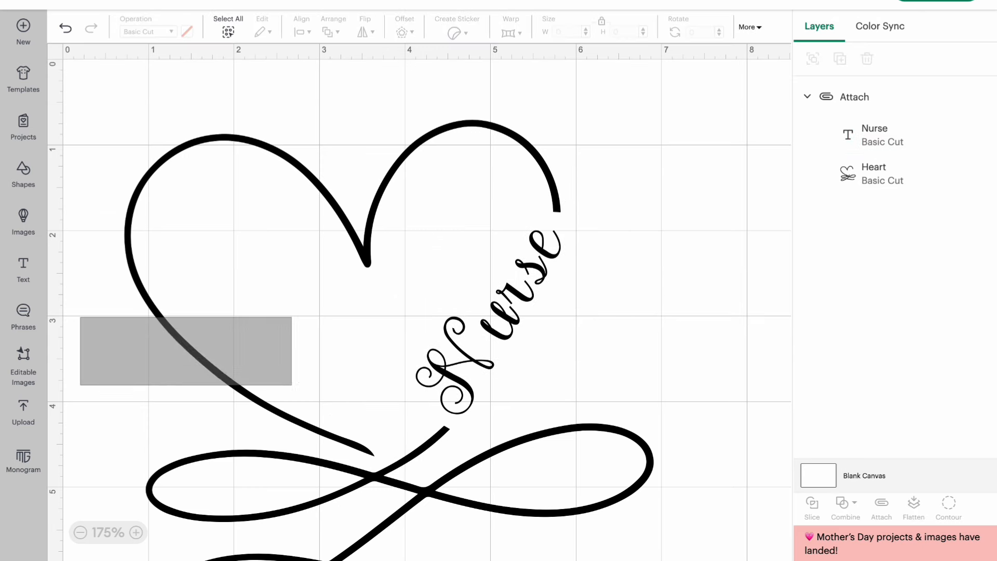
pyautogui.press('Delete')
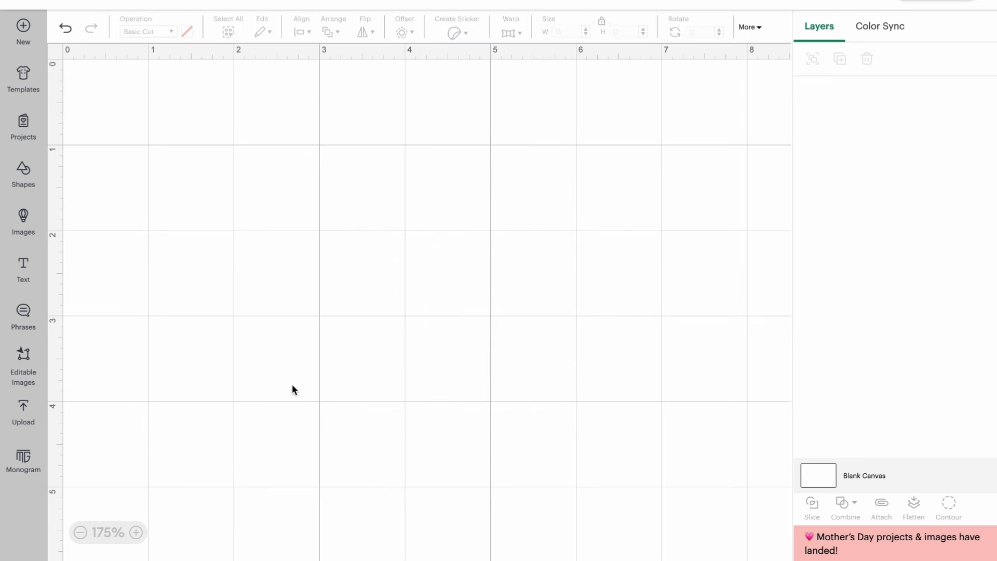
# Step: Upload Work Save Travel Repeat.svg from its Downloads folder under its own name and place it on the canvas
pyautogui.click(23, 410)
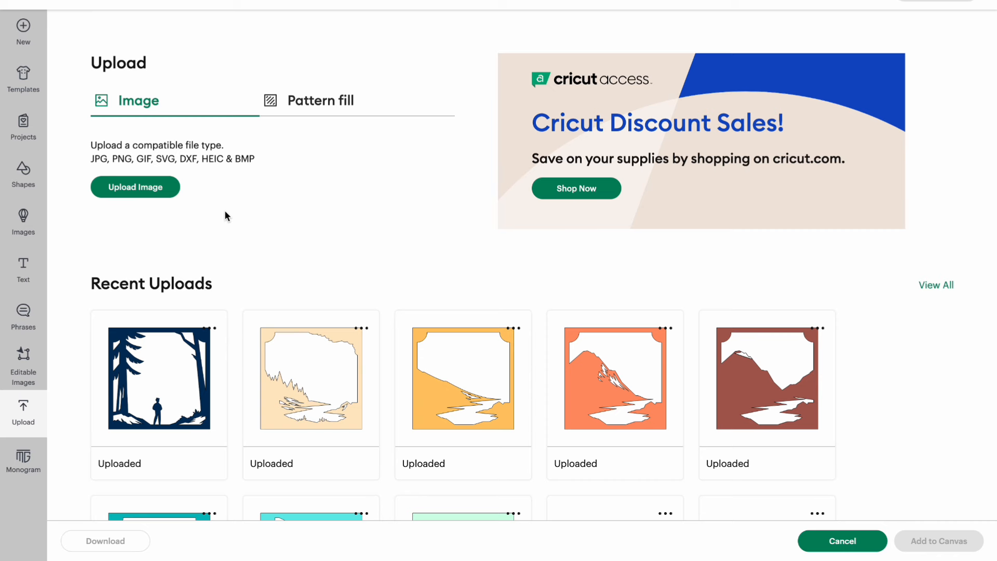
pyautogui.click(155, 193)
pyautogui.click(522, 324)
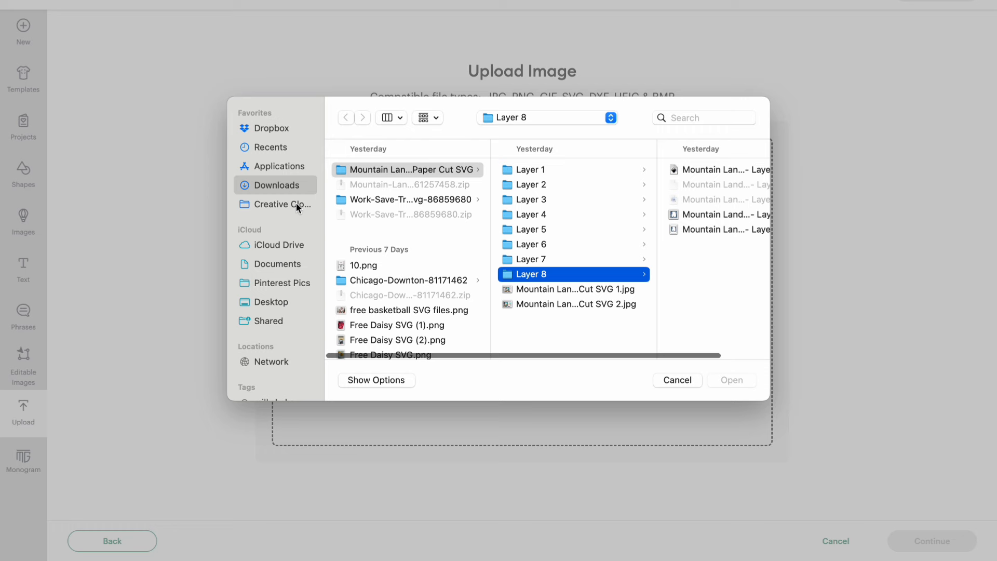
pyautogui.click(397, 202)
pyautogui.click(549, 230)
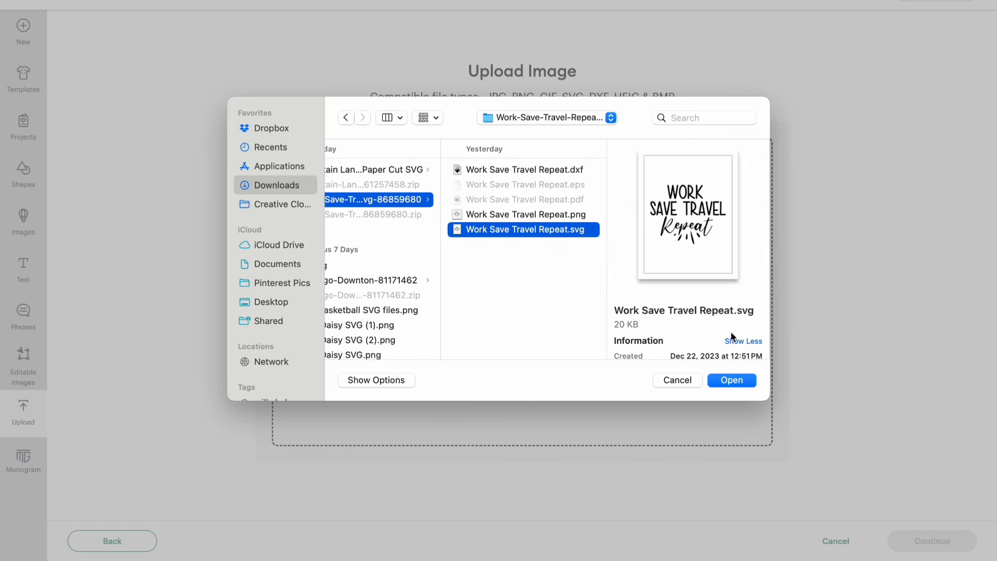
pyautogui.click(736, 382)
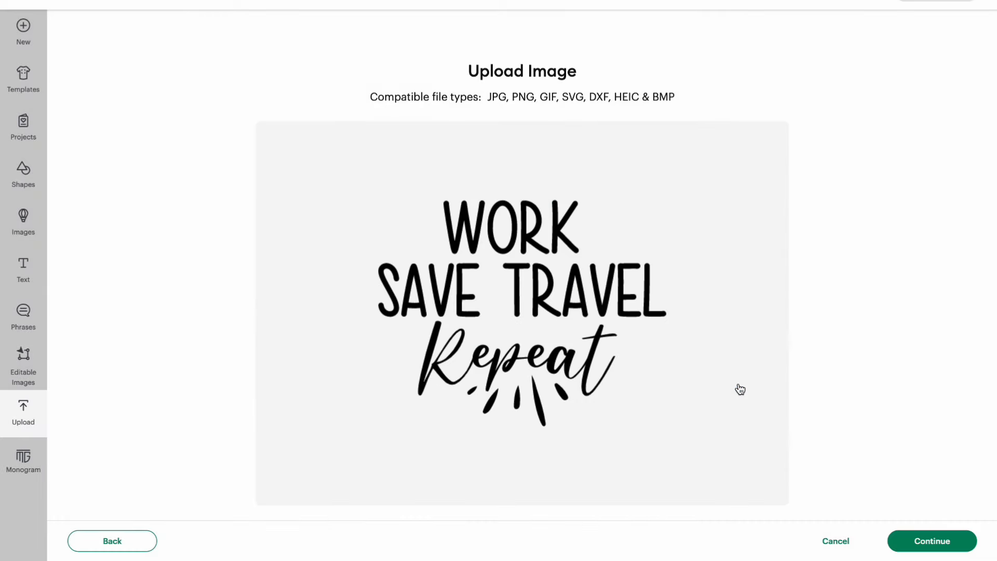
pyautogui.click(938, 536)
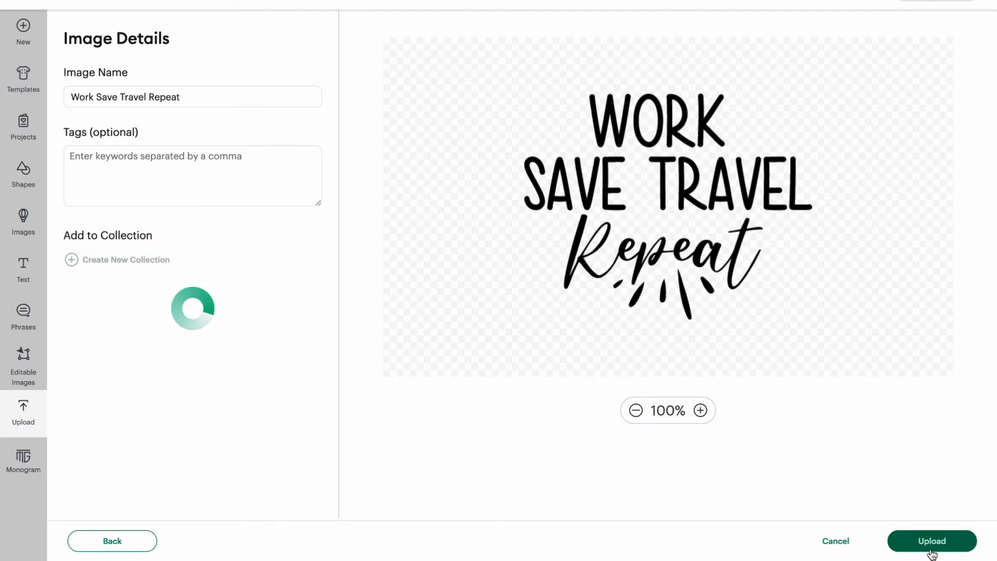
pyautogui.click(949, 540)
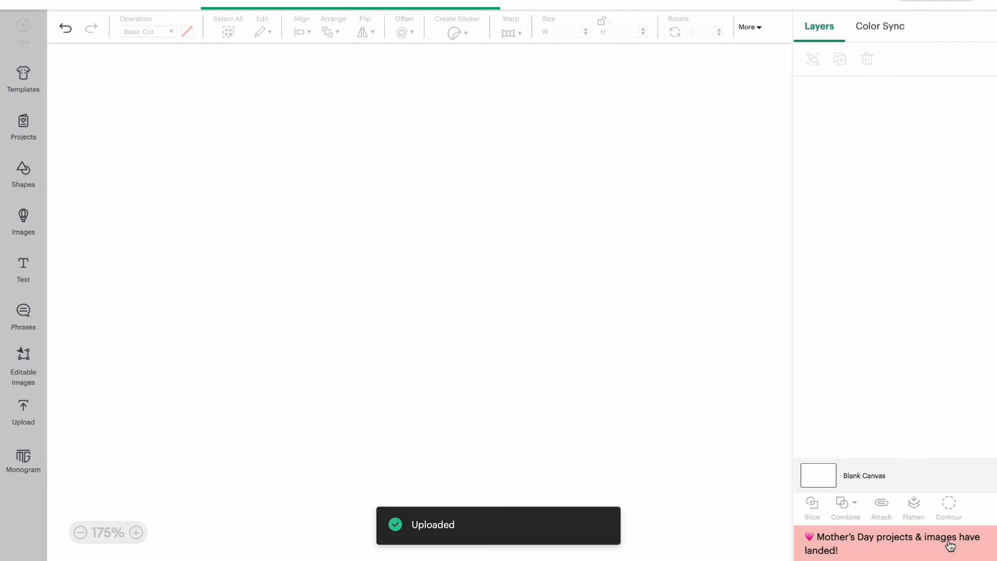
pyautogui.click(650, 293)
pyautogui.click(513, 293)
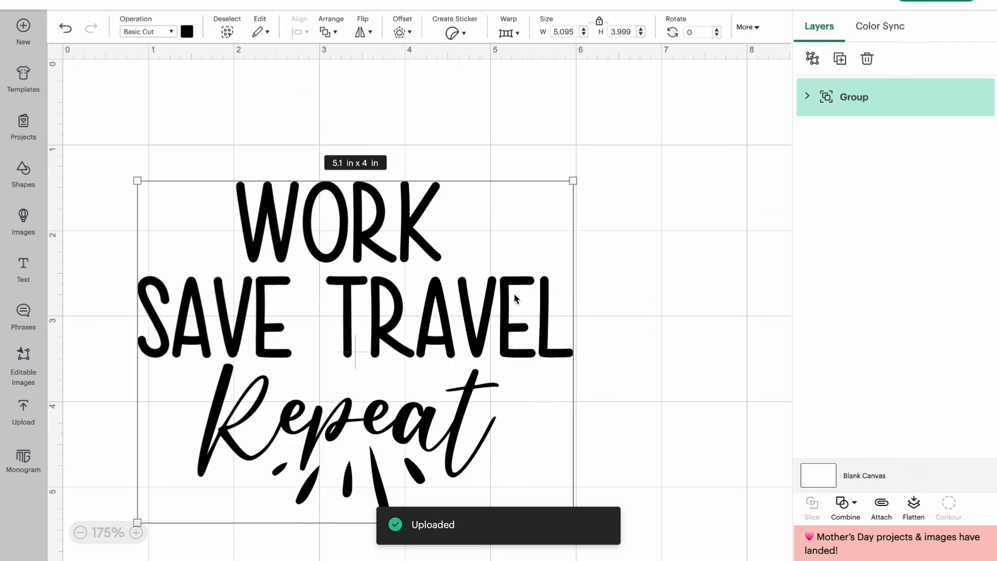
# Step: Delete the Work Save Travel Repeat design, and upload 6-01.jpg from the Cover folder up to the background removal stage
pyautogui.press('Delete')
pyautogui.click(19, 401)
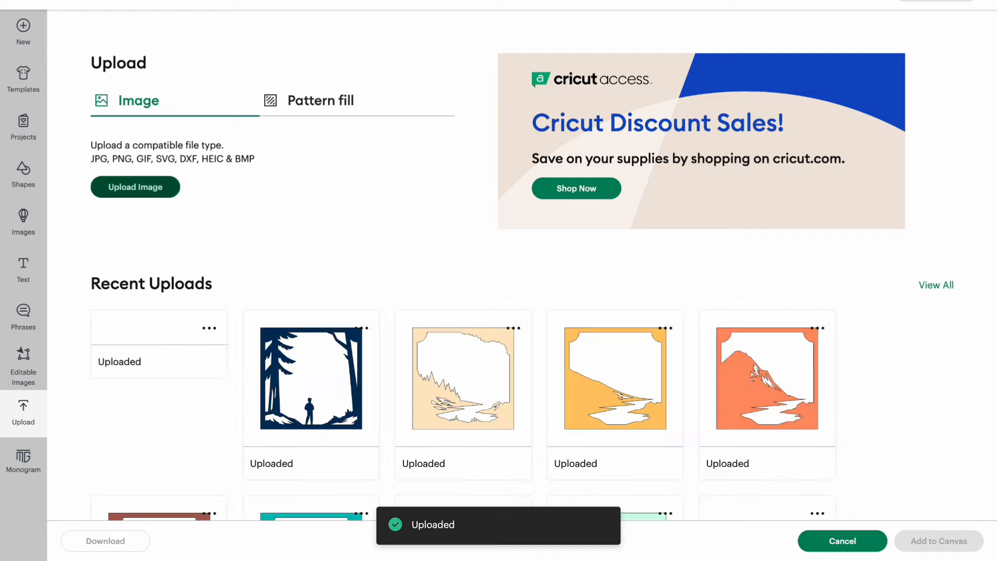
pyautogui.click(136, 188)
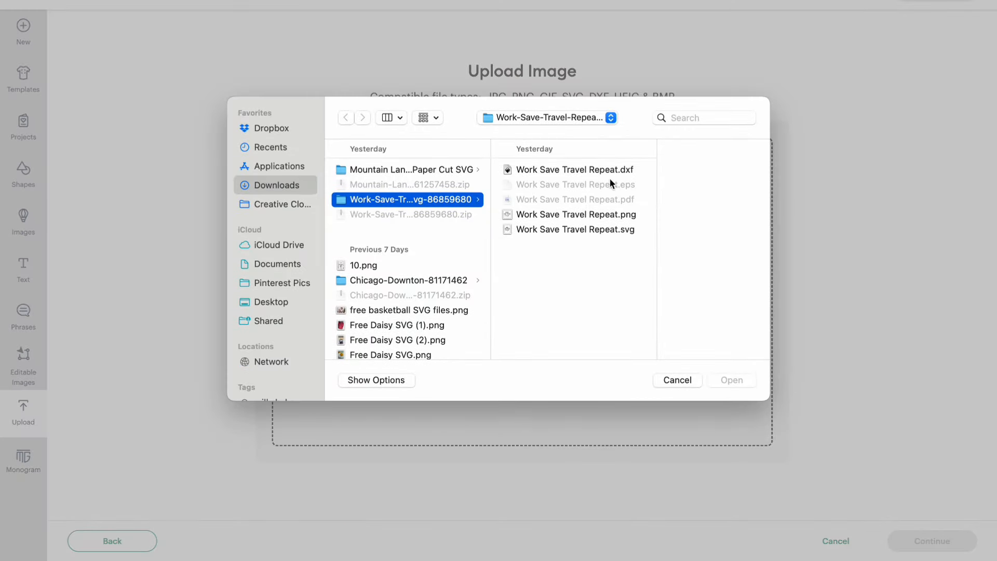
pyautogui.click(611, 215)
pyautogui.hscroll(-3, 345, 286)
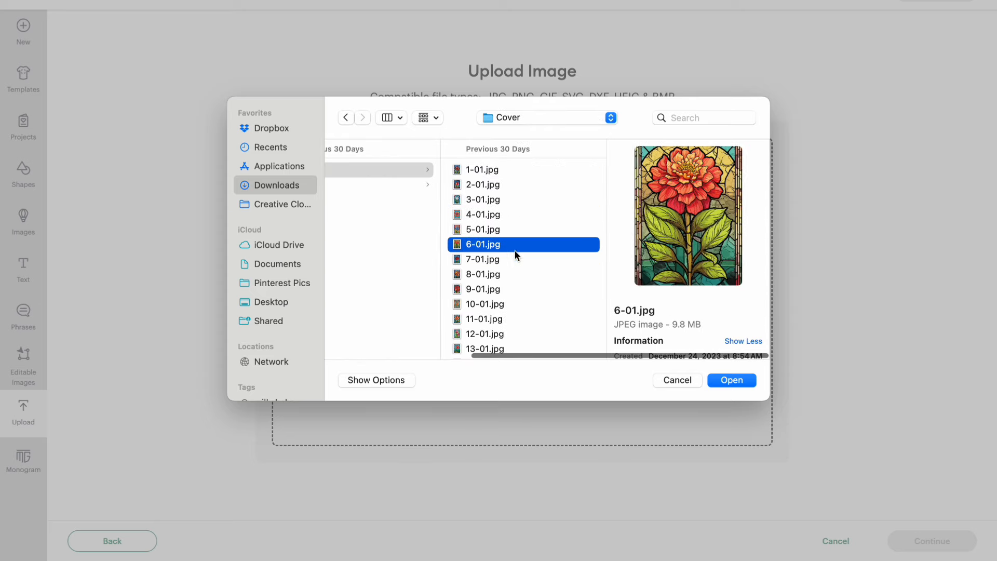
pyautogui.click(746, 380)
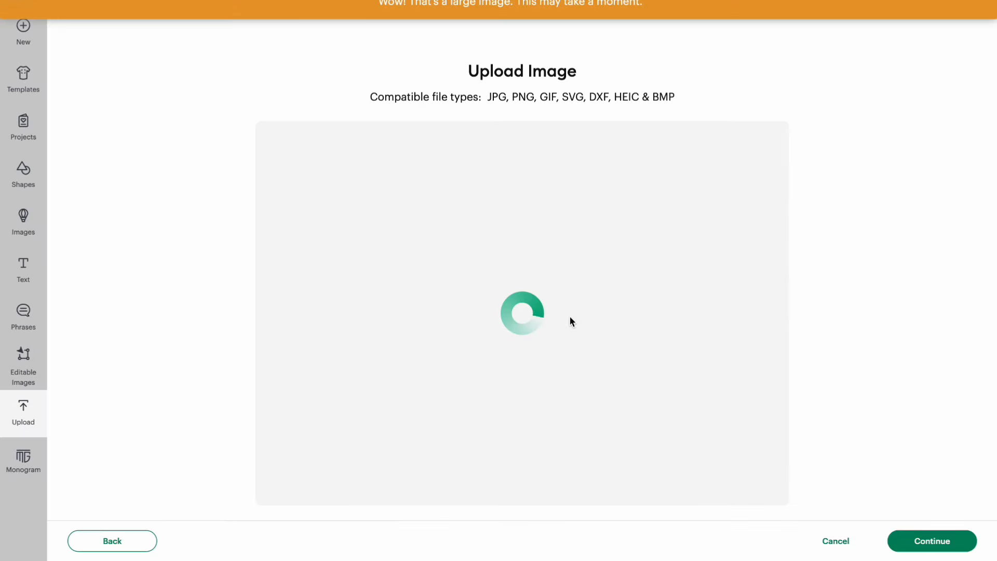
pyautogui.click(926, 544)
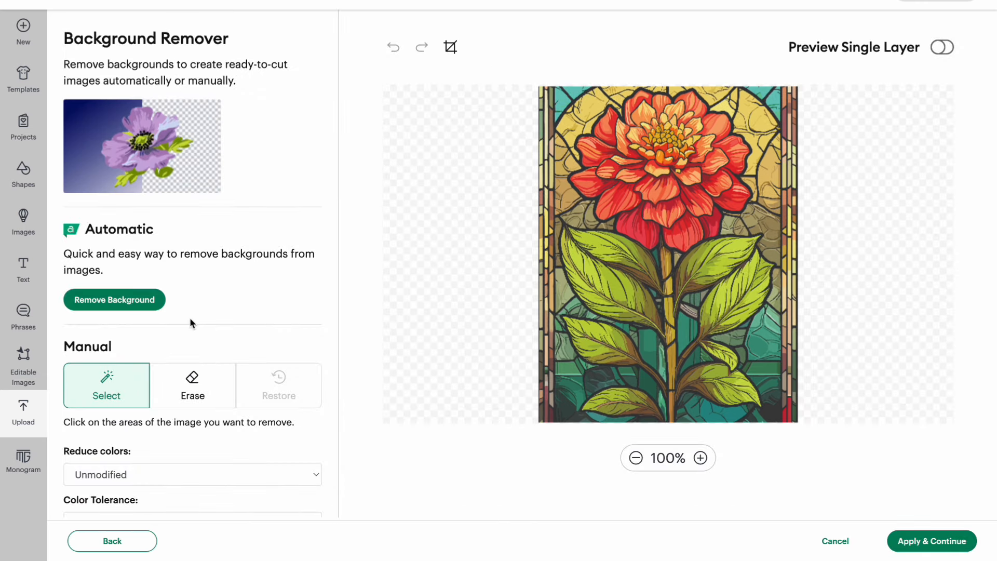
# Step: Erase a freehand outline around a lower leaf of the flower image with eraser size 20, and undo it
pyautogui.click(228, 382)
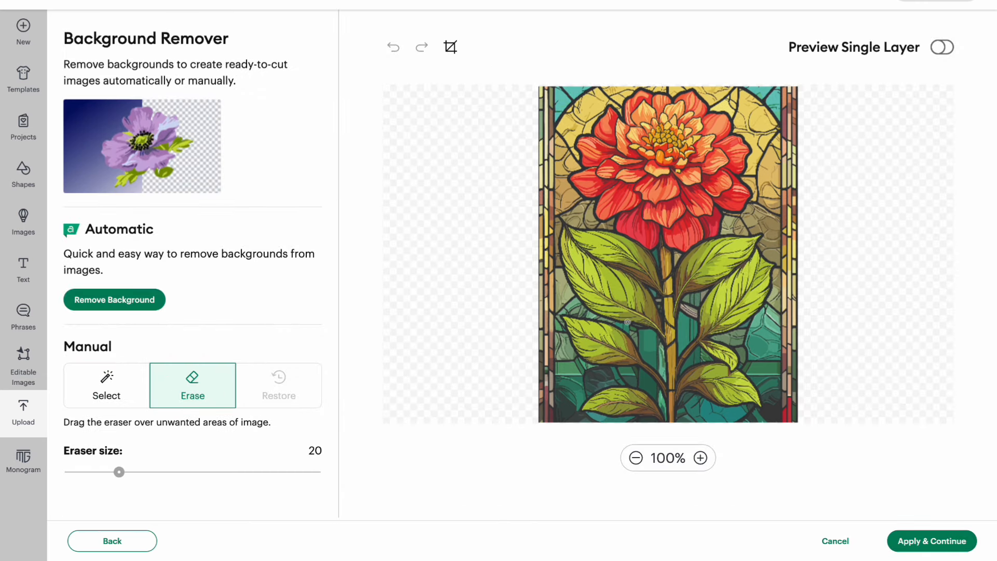
pyautogui.moveTo(612, 367)
pyautogui.mouseDown()
pyautogui.moveTo(634, 370)
pyautogui.moveTo(586, 366)
pyautogui.mouseUp()
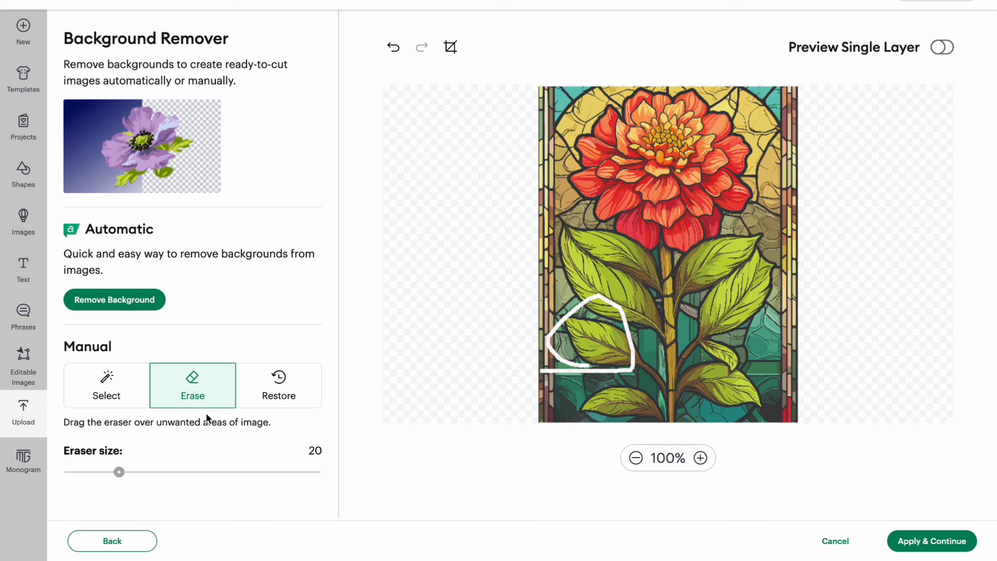
pyautogui.click(91, 381)
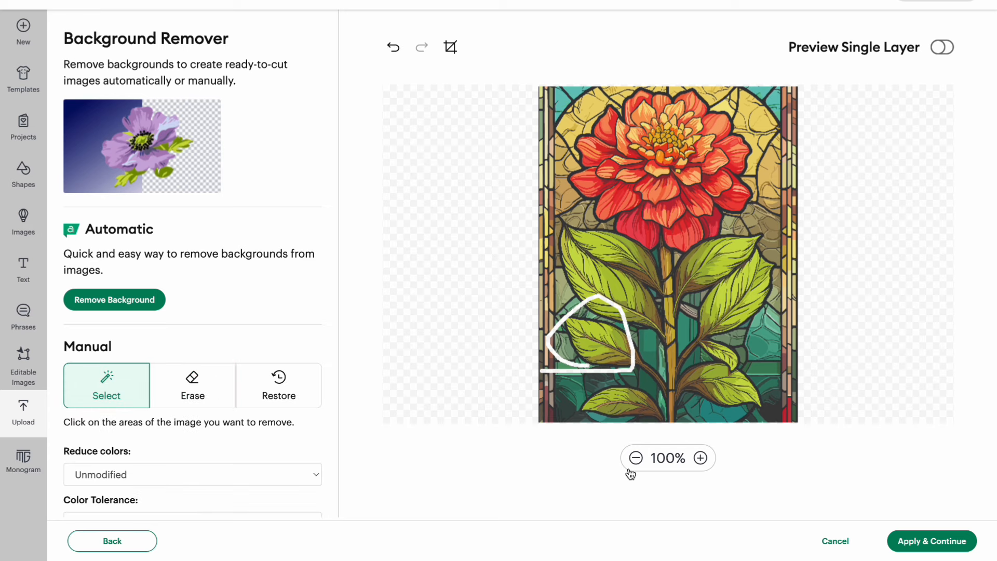
pyautogui.click(394, 47)
# Step: Switch the crop tool on and off, and toggle the single-layer preview of the flower image on and off
pyautogui.click(449, 48)
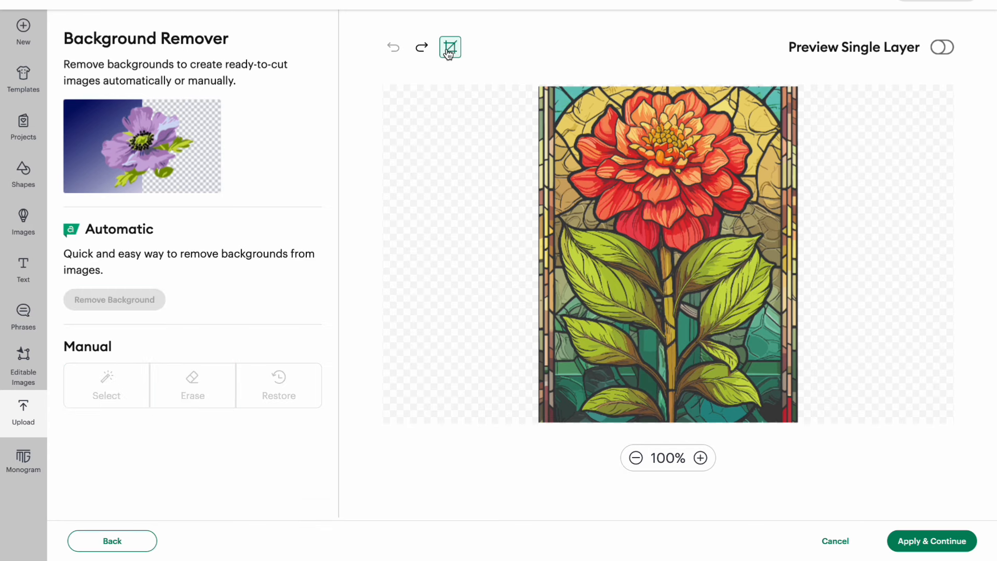
pyautogui.click(450, 48)
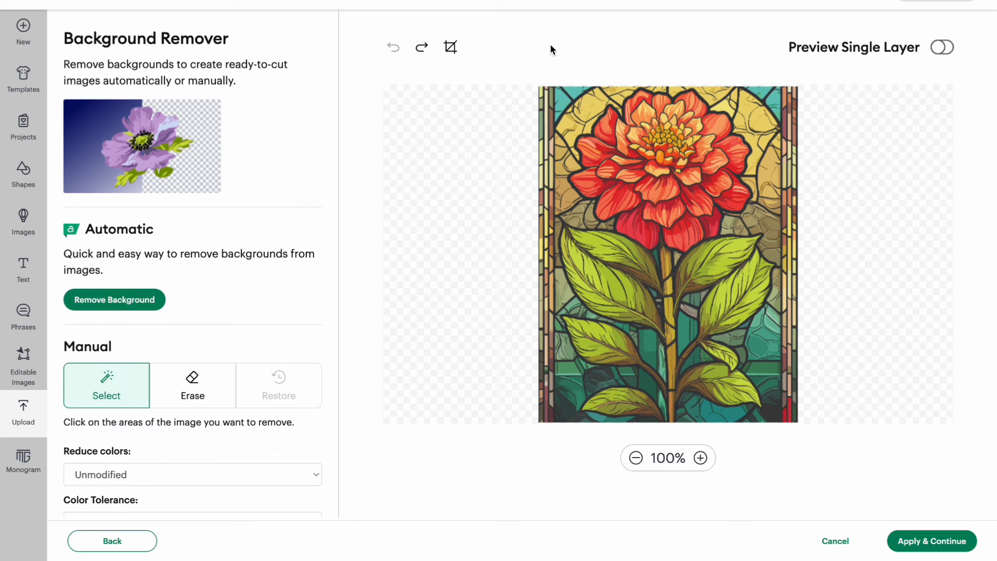
pyautogui.click(942, 47)
pyautogui.click(942, 47)
# Step: Reduce the flower image to 4 colors, and set the color reduction back to Unmodified
pyautogui.scroll(-1, 172, 394)
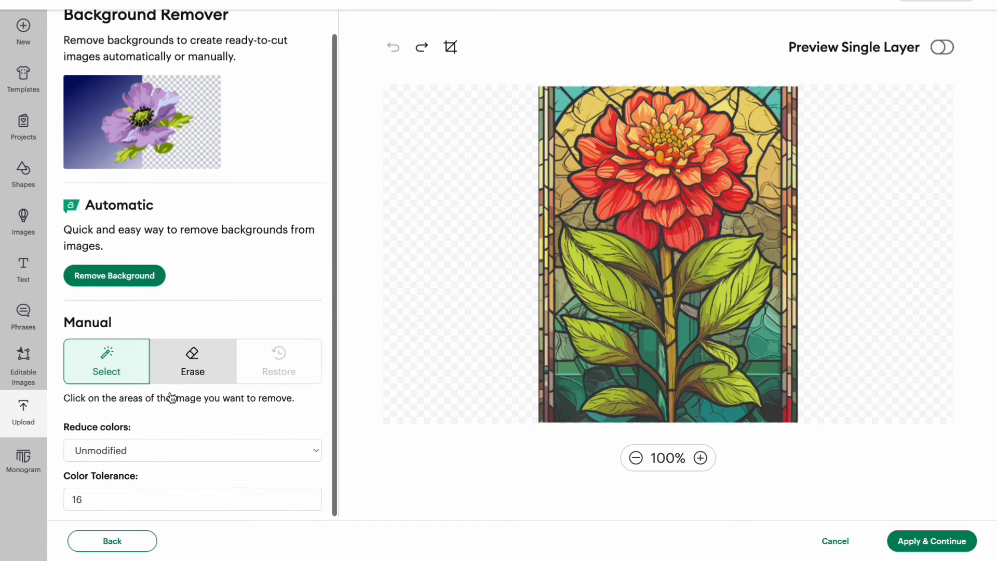
pyautogui.click(135, 451)
pyautogui.click(131, 500)
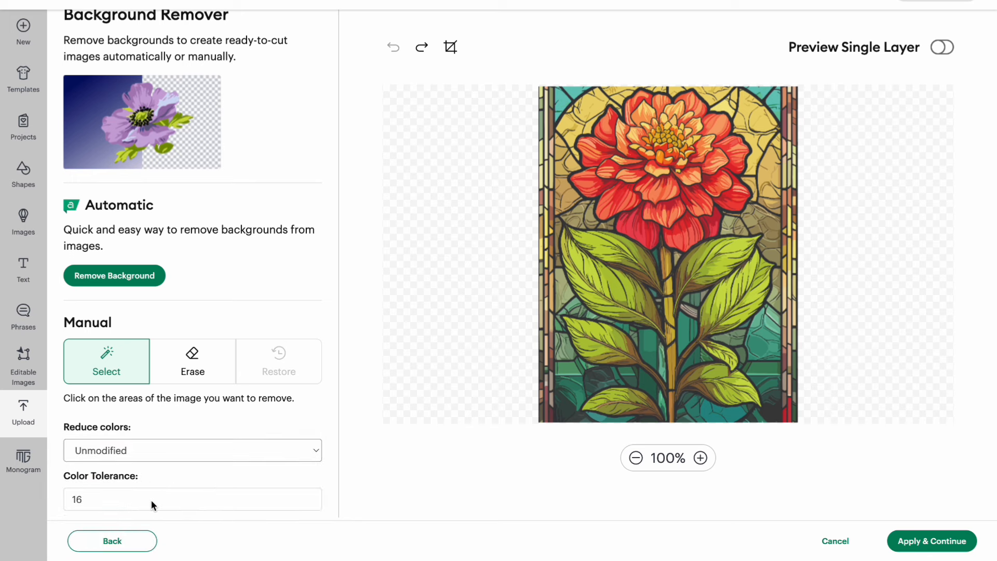
pyautogui.click(218, 451)
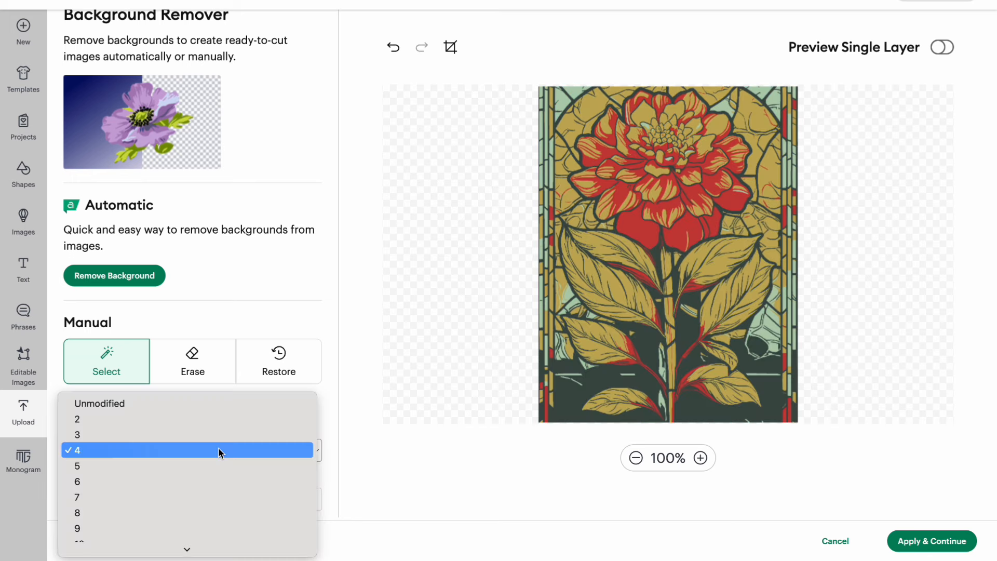
pyautogui.click(217, 397)
# Step: Remove the flower image's background automatically, bring up the Restore brush, and revert the removal
pyautogui.click(147, 274)
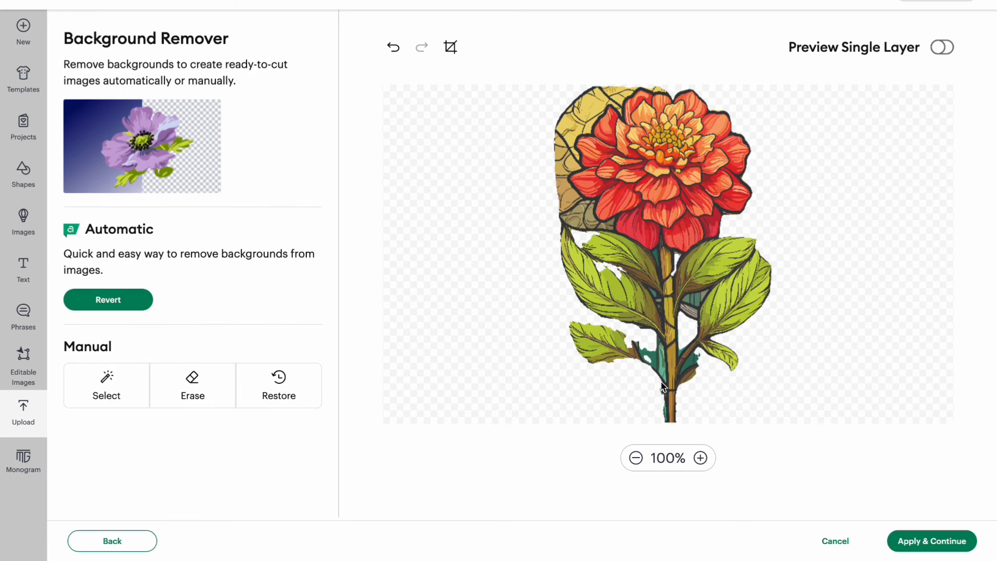
pyautogui.click(275, 385)
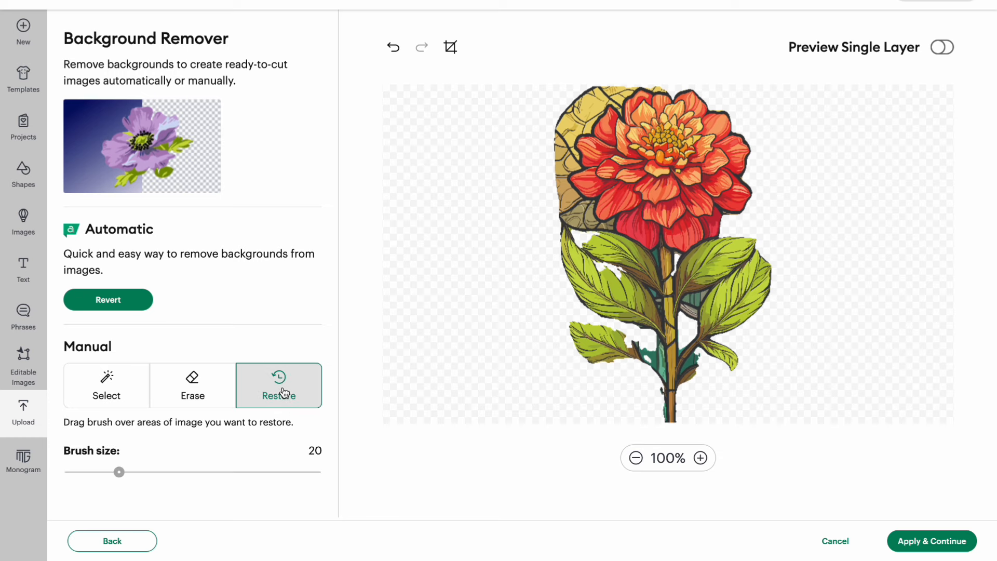
pyautogui.click(138, 297)
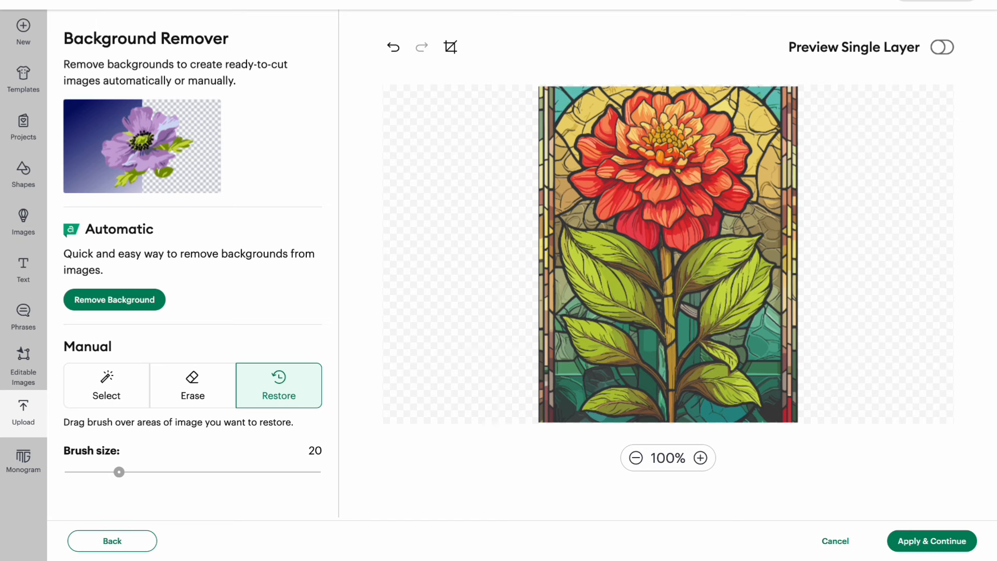
# Step: Apply the unmodified flower image and convert the upload to Multiple Layers, dismissing the Convert to Layers introduction
pyautogui.click(909, 541)
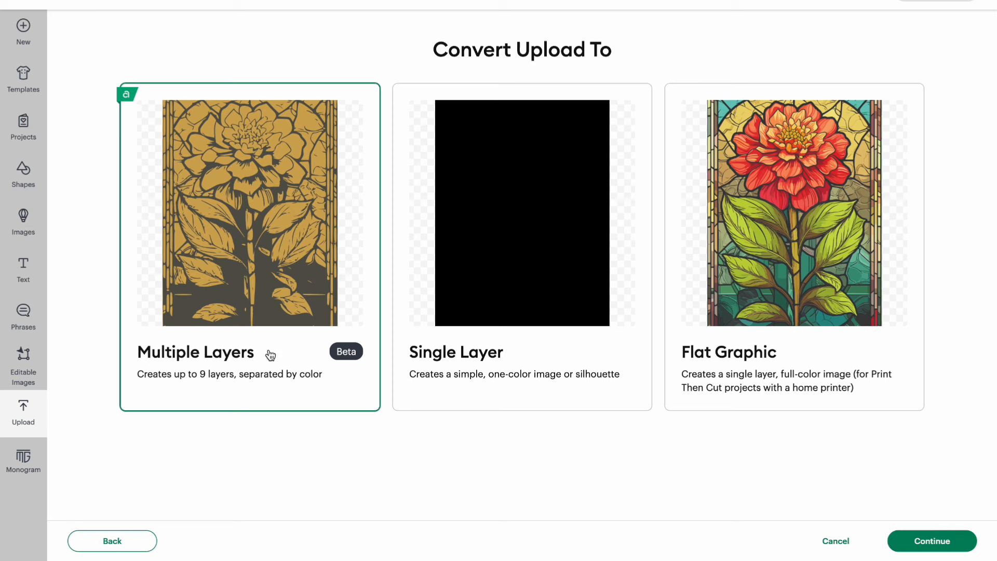
pyautogui.click(960, 542)
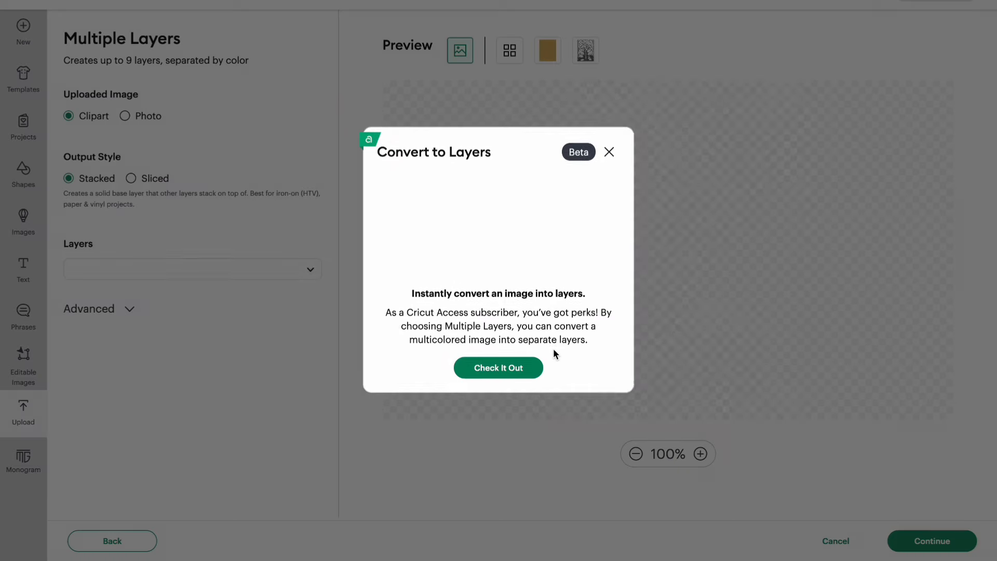
pyautogui.click(518, 373)
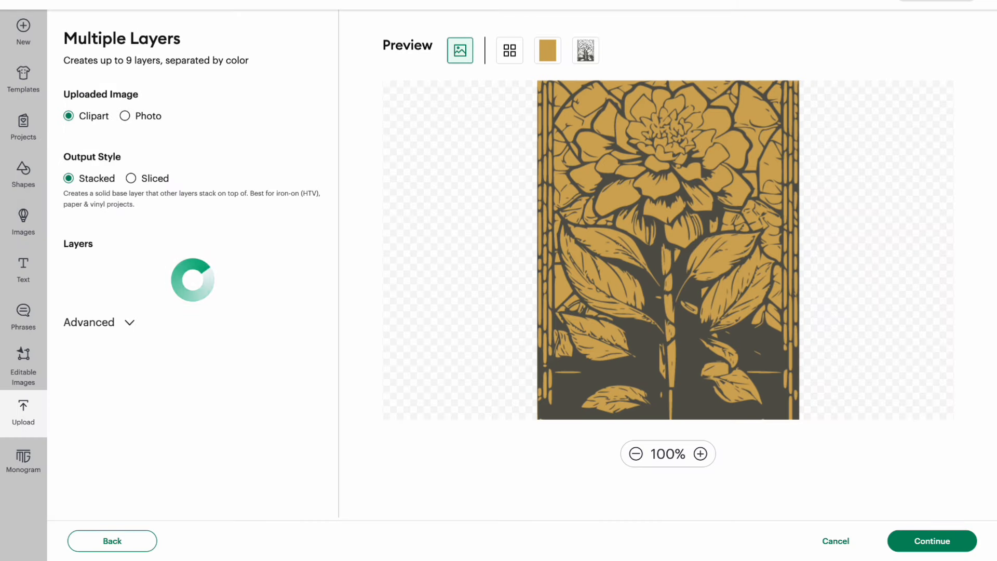
# Step: Preview the flower image's solid gold base layer and set the number of layers to 9
pyautogui.click(581, 56)
pyautogui.click(548, 51)
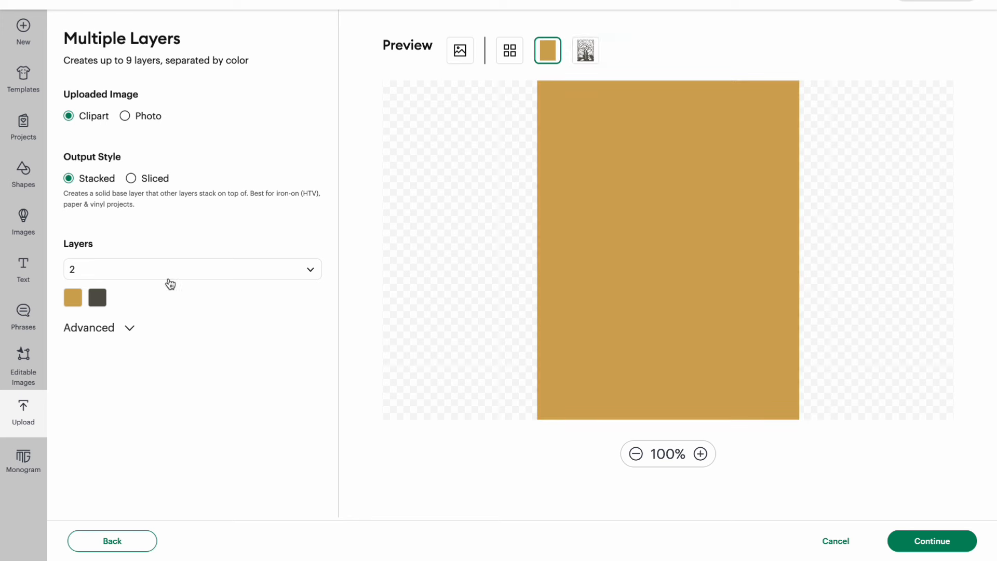
pyautogui.click(100, 275)
pyautogui.click(122, 487)
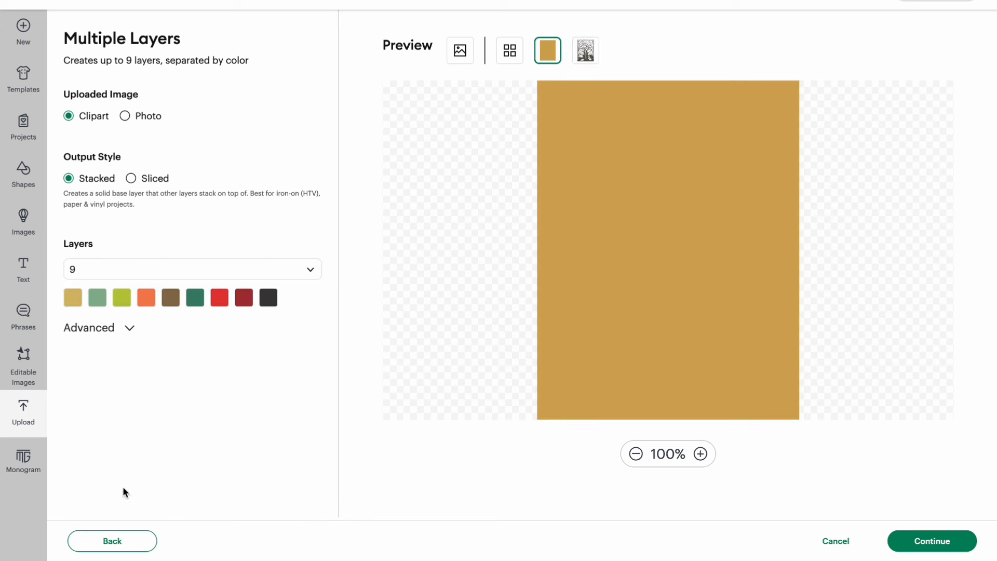
# Step: Set the advanced Smooth and Reduce Noise options to High for the flower image, and cancel the upload
pyautogui.click(130, 328)
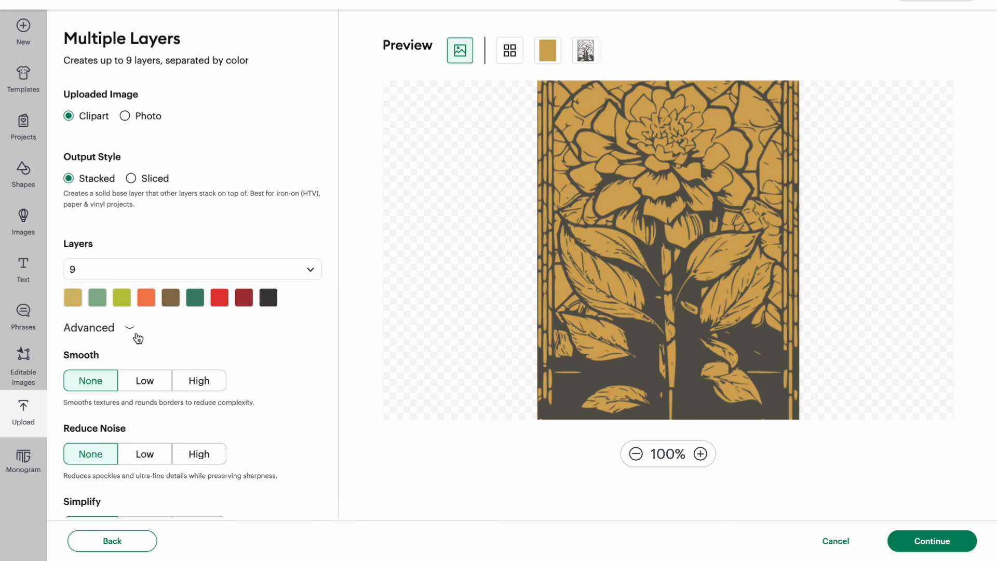
pyautogui.click(210, 384)
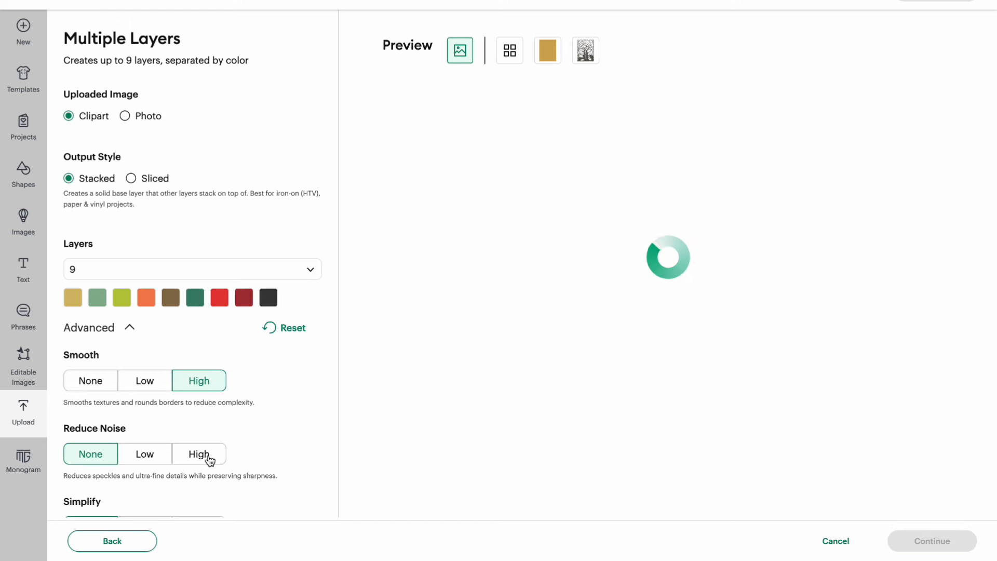
pyautogui.click(210, 459)
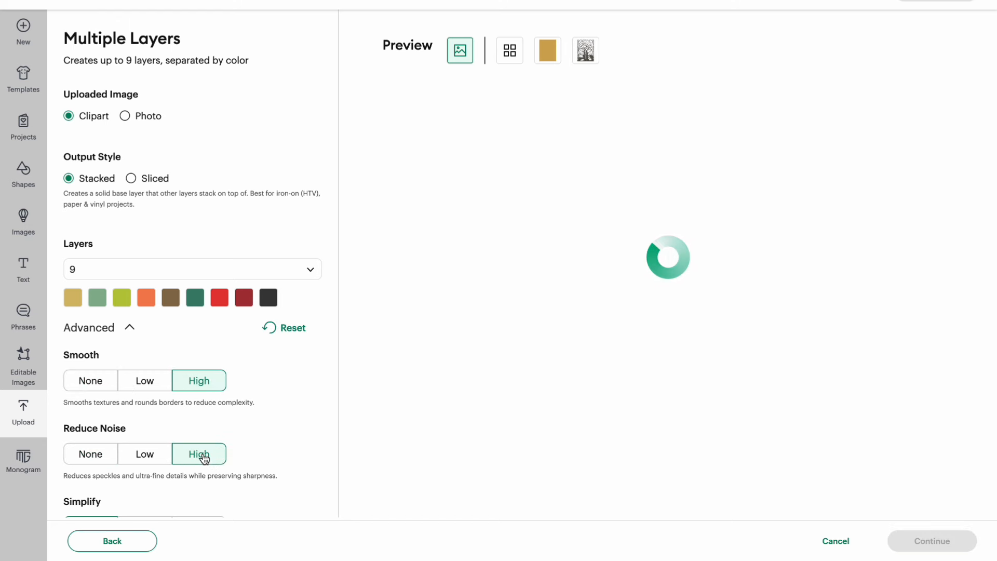
pyautogui.click(836, 540)
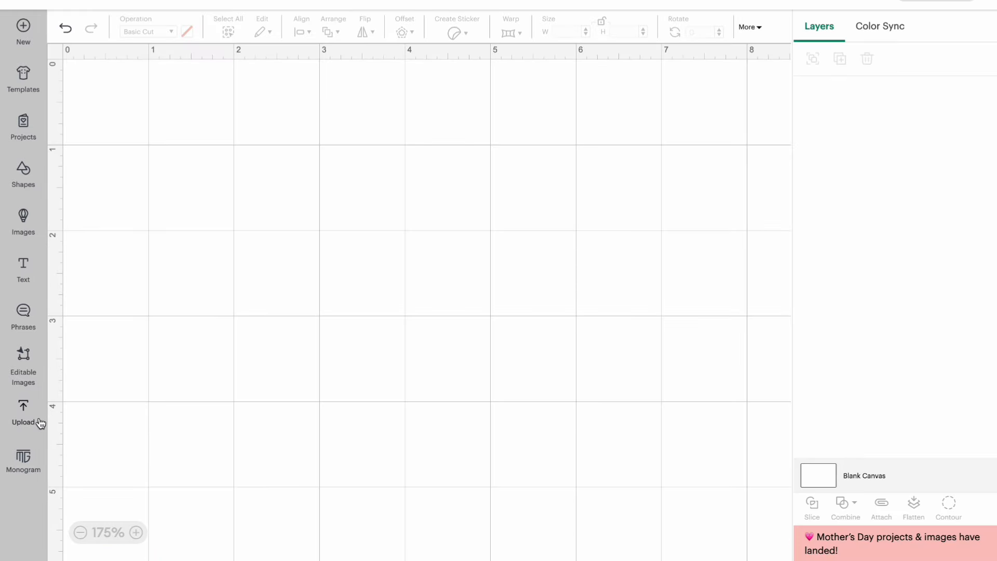
# Step: Start a monogram in the Classic Elegant category, choosing a serif text style with an enlarged center initial
pyautogui.click(30, 468)
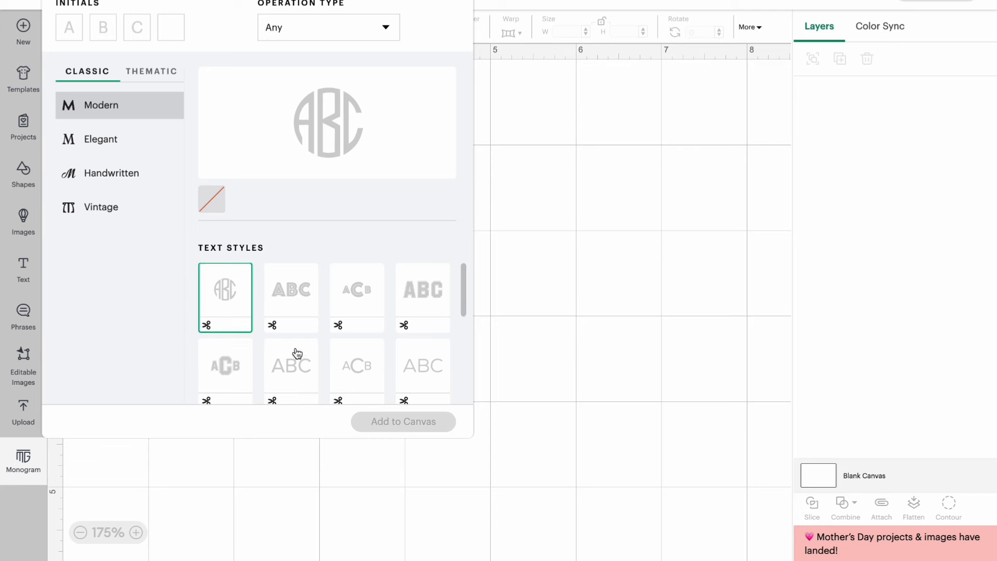
pyautogui.scroll(-3, 296, 352)
pyautogui.scroll(3, 297, 353)
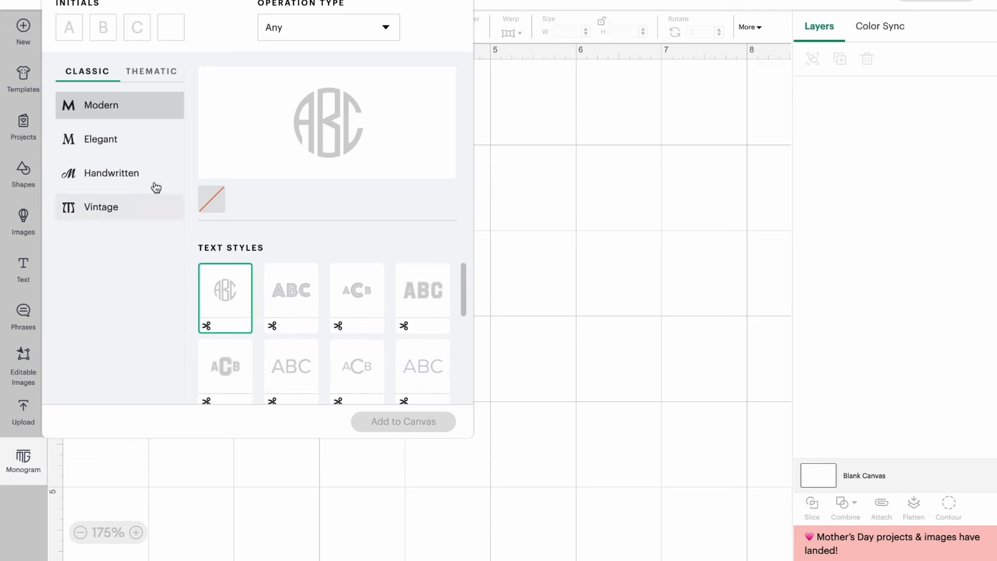
pyautogui.click(135, 139)
pyautogui.click(291, 369)
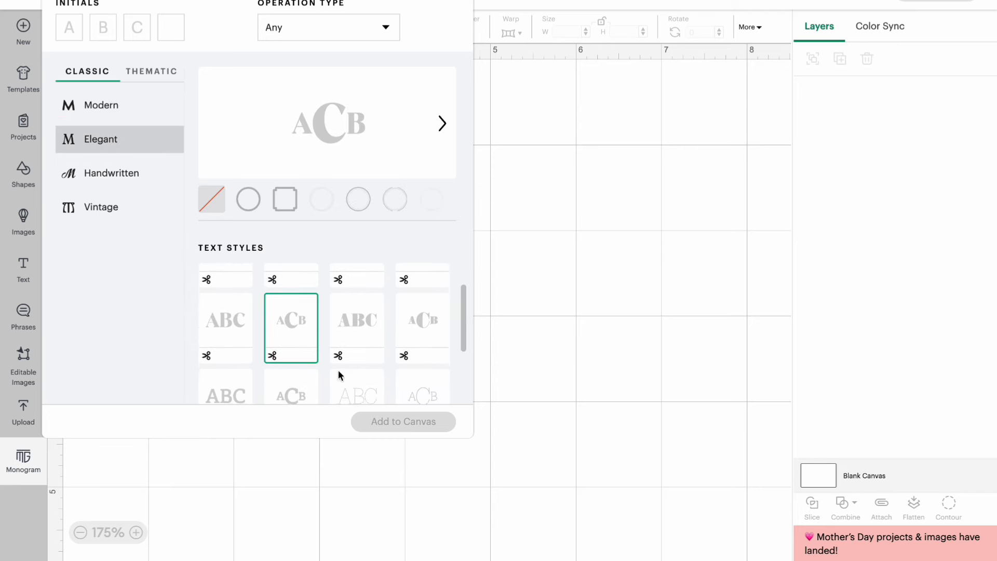
# Step: Add the monogram with the initials KSP to the canvas, placed about 3 inches from its left edge, and delete it
pyautogui.click(310, 26)
pyautogui.click(72, 28)
pyautogui.write('KSP')
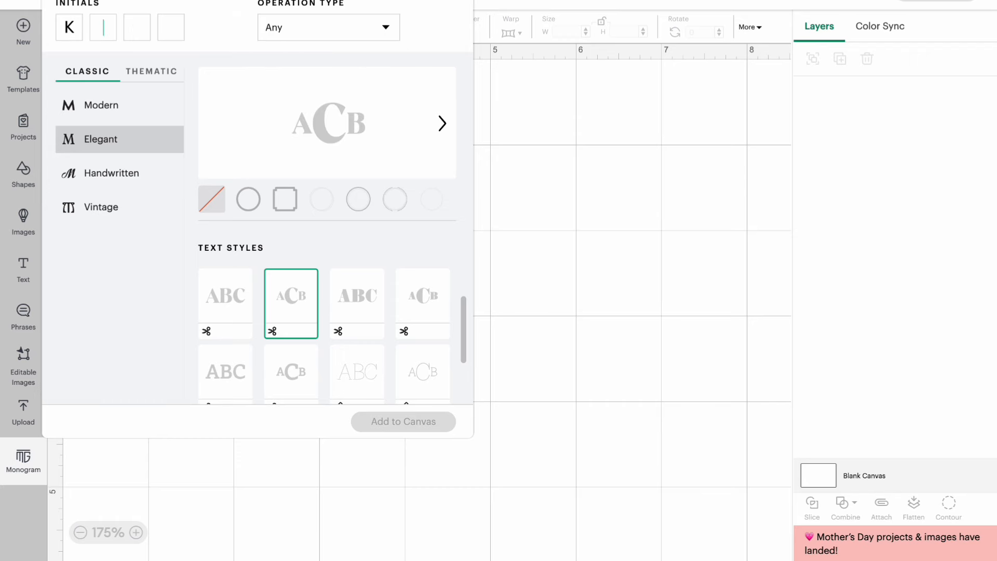
pyautogui.click(404, 421)
pyautogui.moveTo(287, 197); pyautogui.dragTo(498, 233)
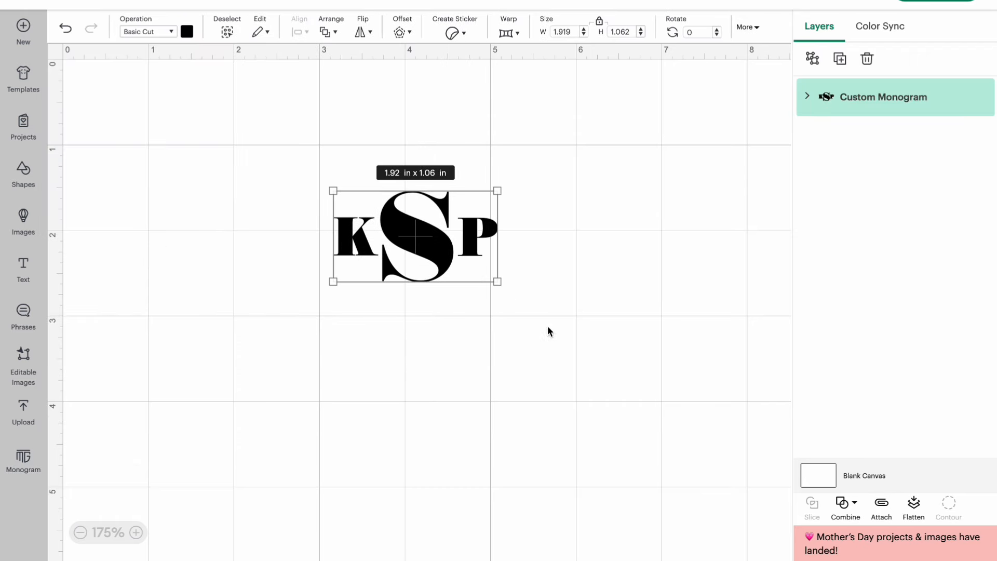
pyautogui.press('Delete')
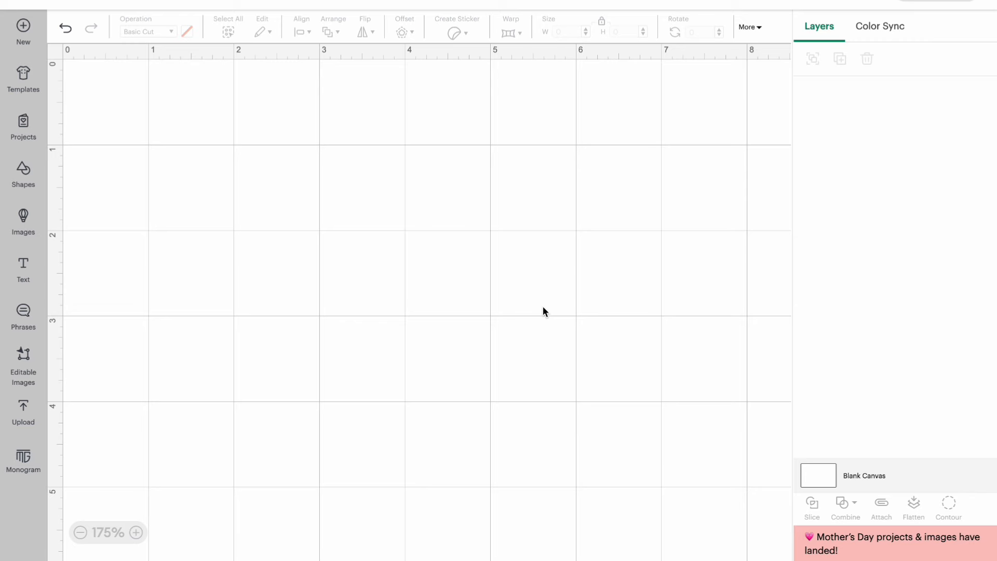